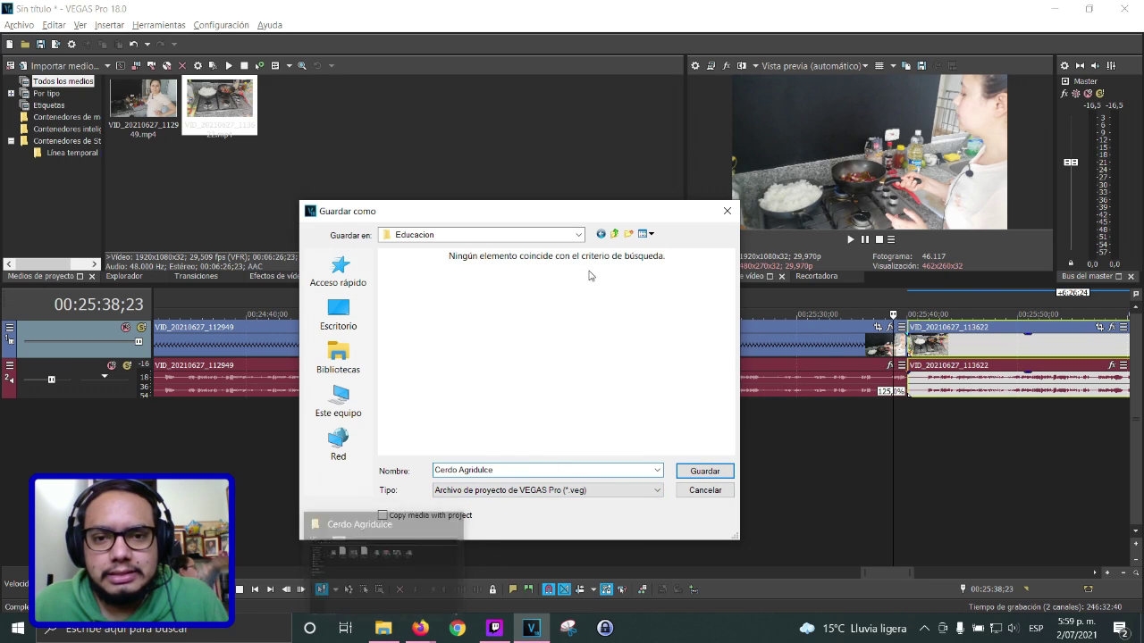
# Save the project as "Cerdo Agridulce" in the Cerdo Agridulce folder inside Videos por Editar, as a VEGAS Pro project file (*.veg)
pyautogui.click(633, 490)
pyautogui.click(617, 502)
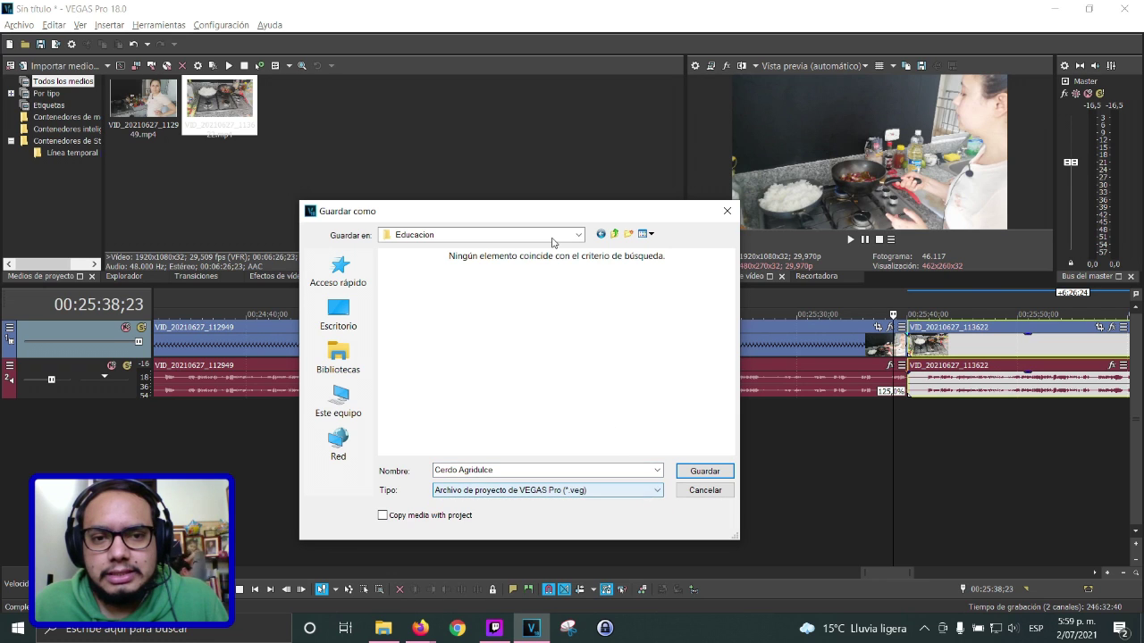
pyautogui.click(614, 235)
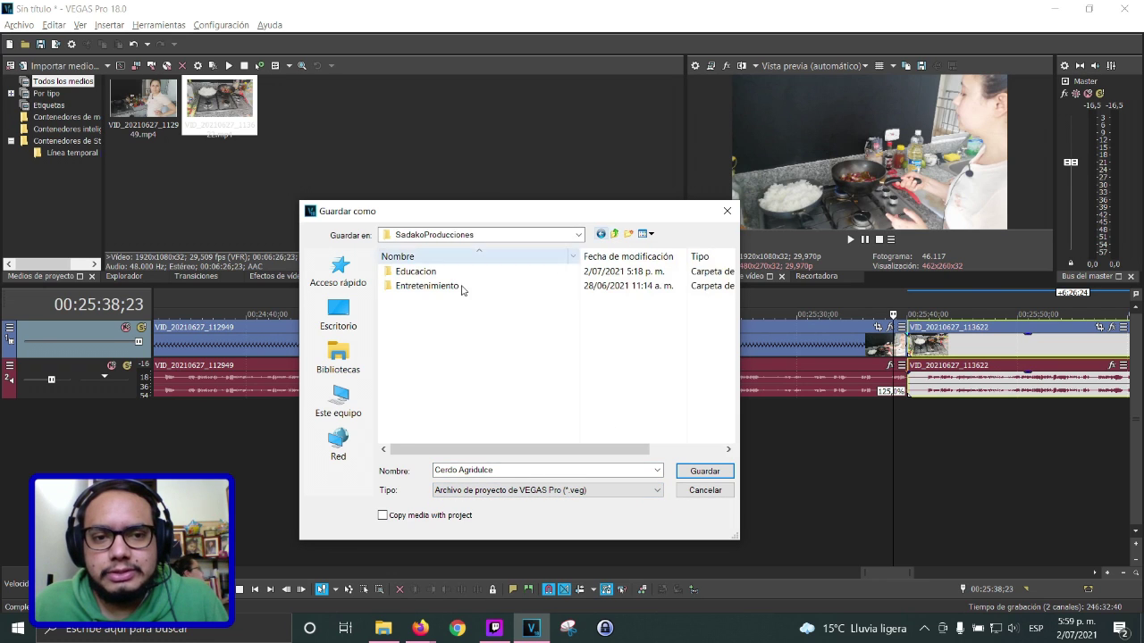
pyautogui.click(614, 235)
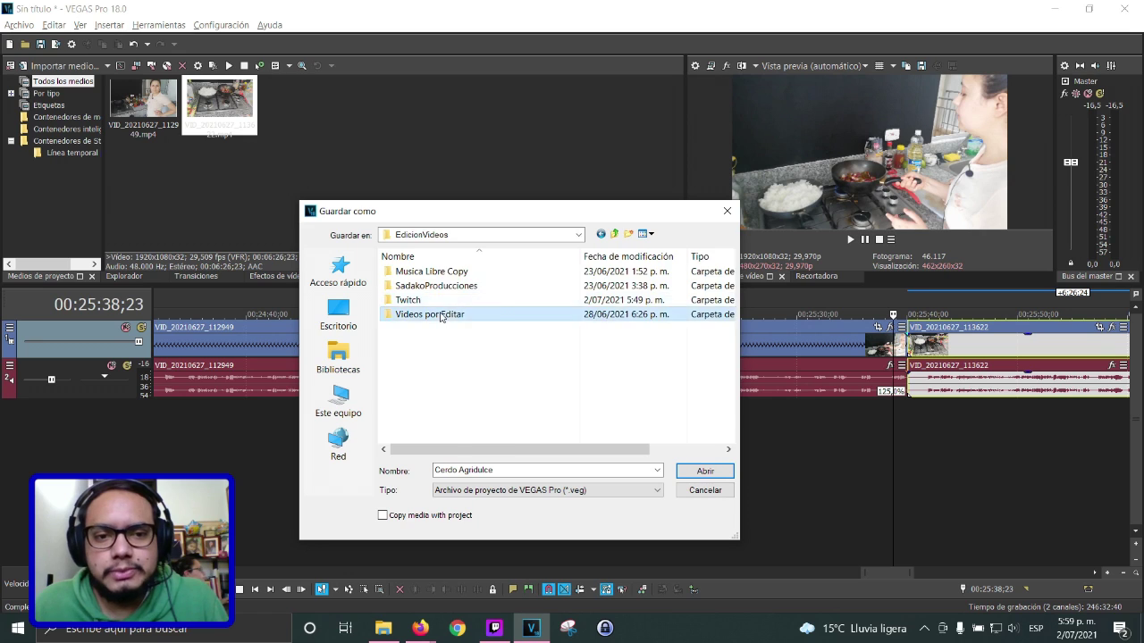
pyautogui.doubleClick(438, 315)
pyautogui.doubleClick(523, 304)
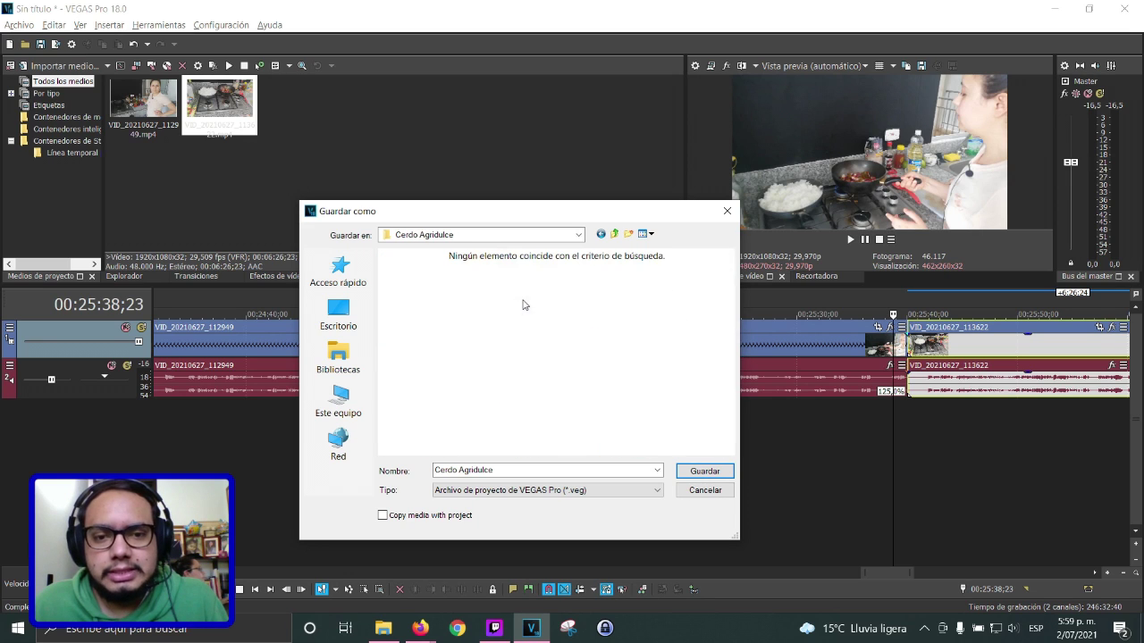
pyautogui.tripleClick(498, 470)
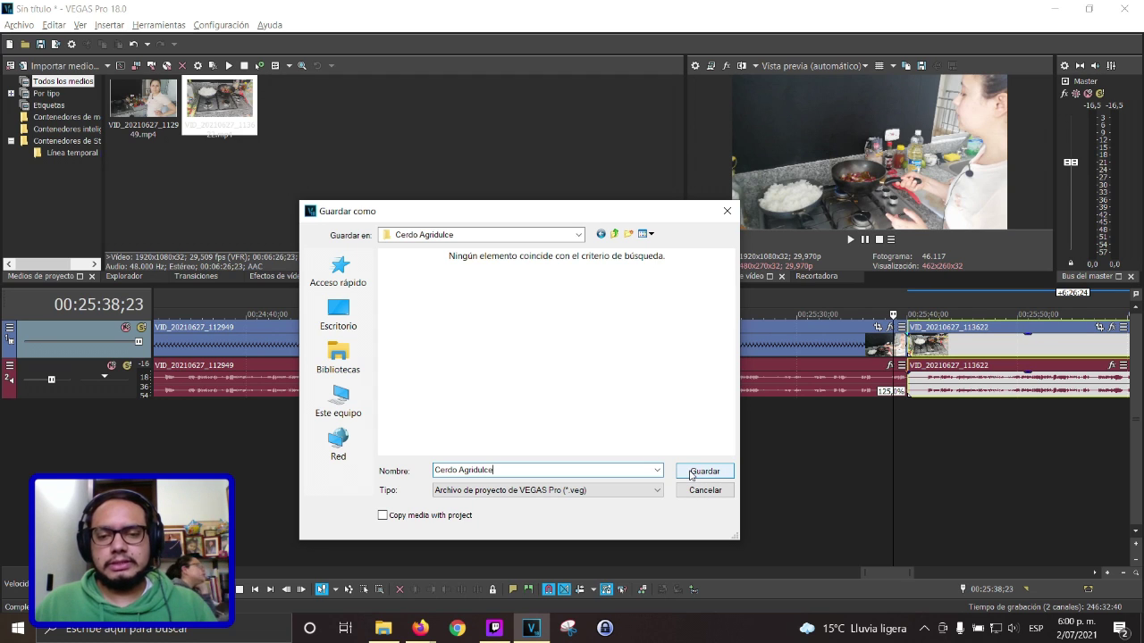
pyautogui.click(704, 470)
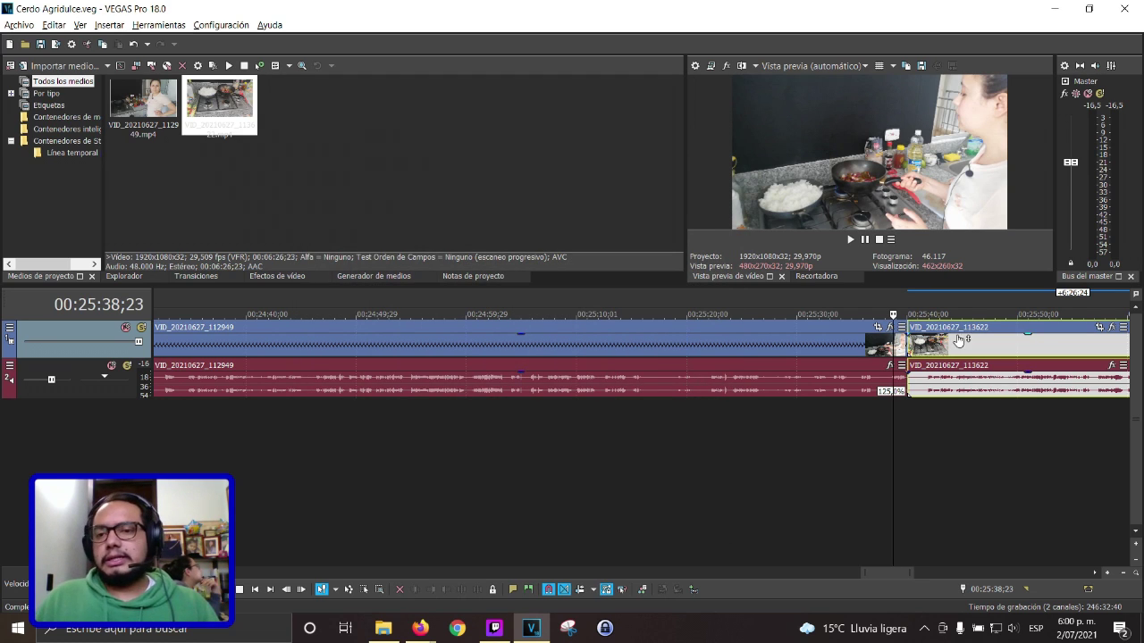
# Examine the timeline around the join between clips VID_20210627_112949 and VID_20210627_113622 and the extent of the second clip
pyautogui.click(901, 344)
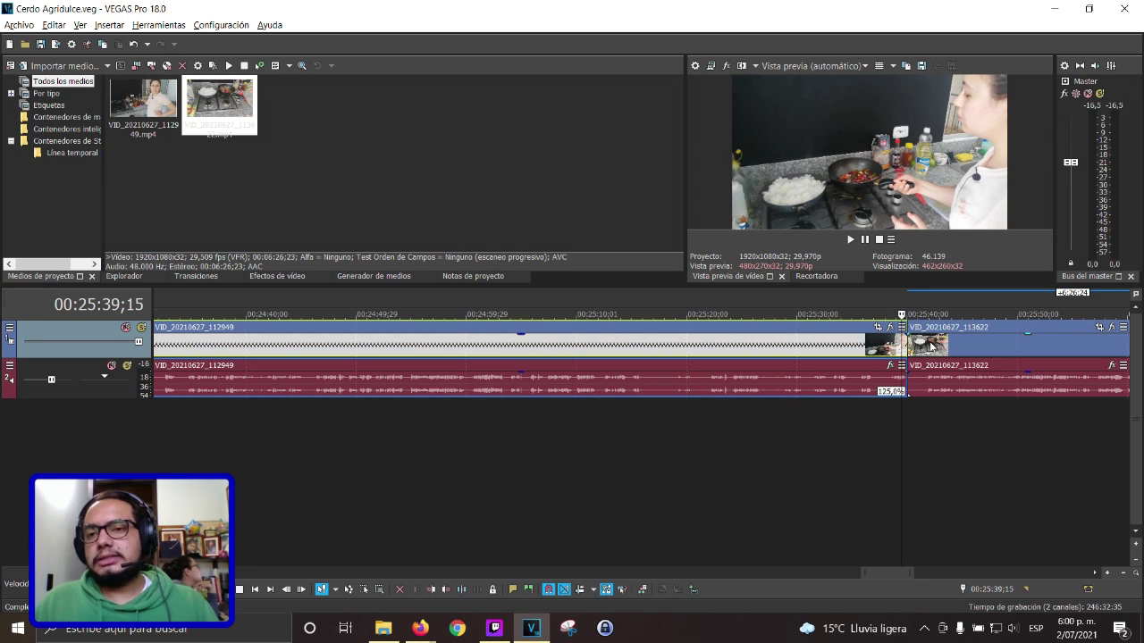
pyautogui.scroll(-6, 890, 458)
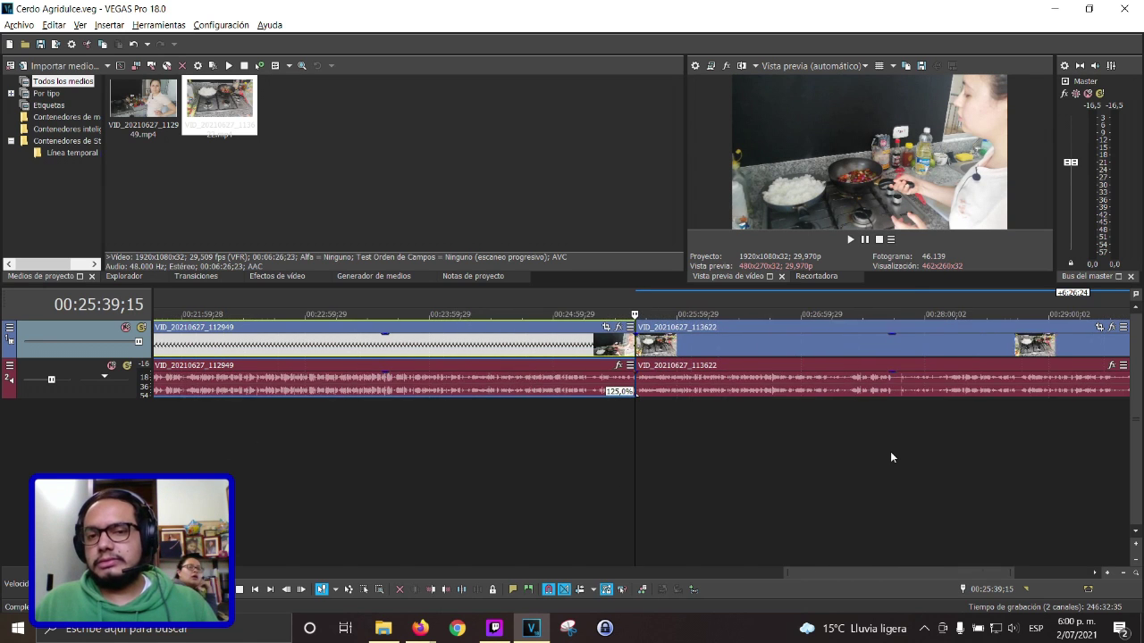
pyautogui.hscroll(3, 827, 571)
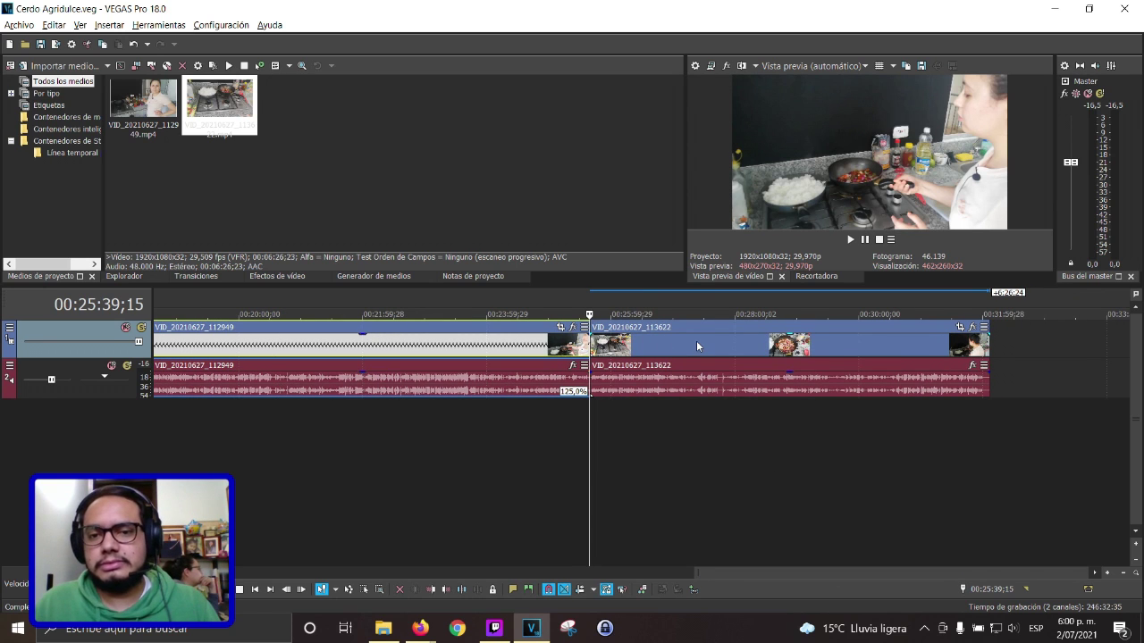
pyautogui.scroll(-3, 697, 347)
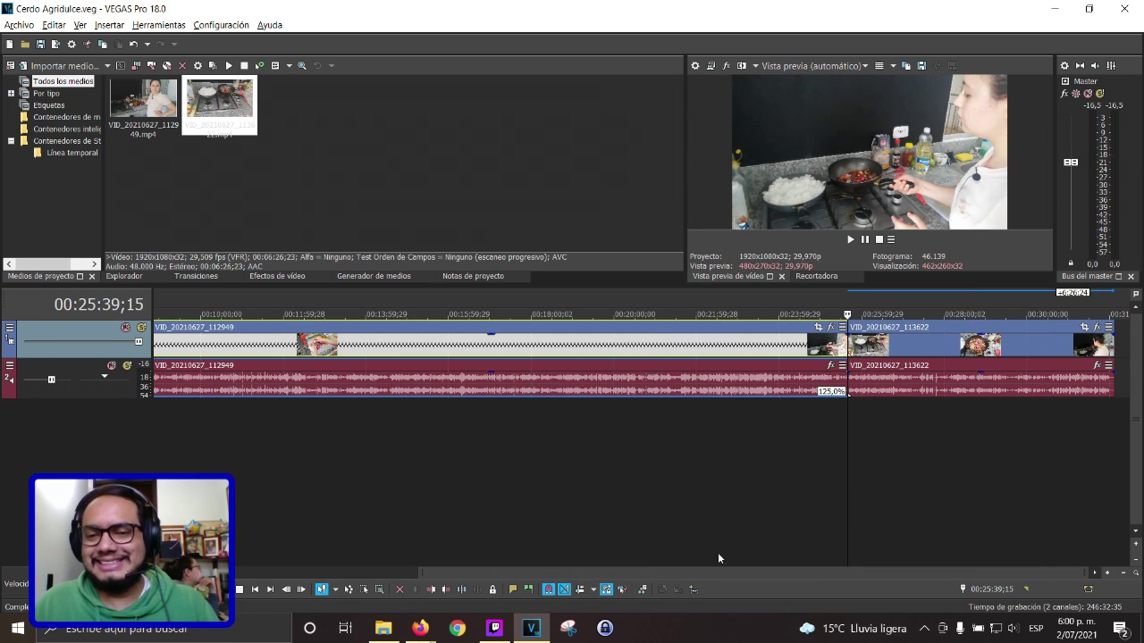
pyautogui.hscroll(3, 674, 568)
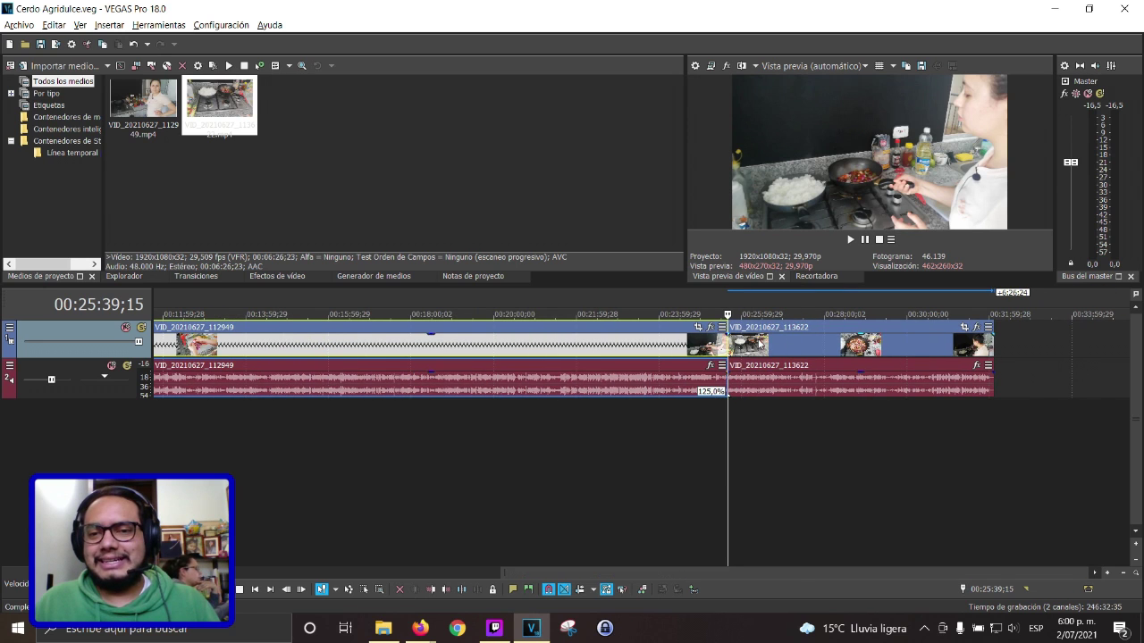
pyautogui.click(753, 356)
pyautogui.scroll(4, 752, 360)
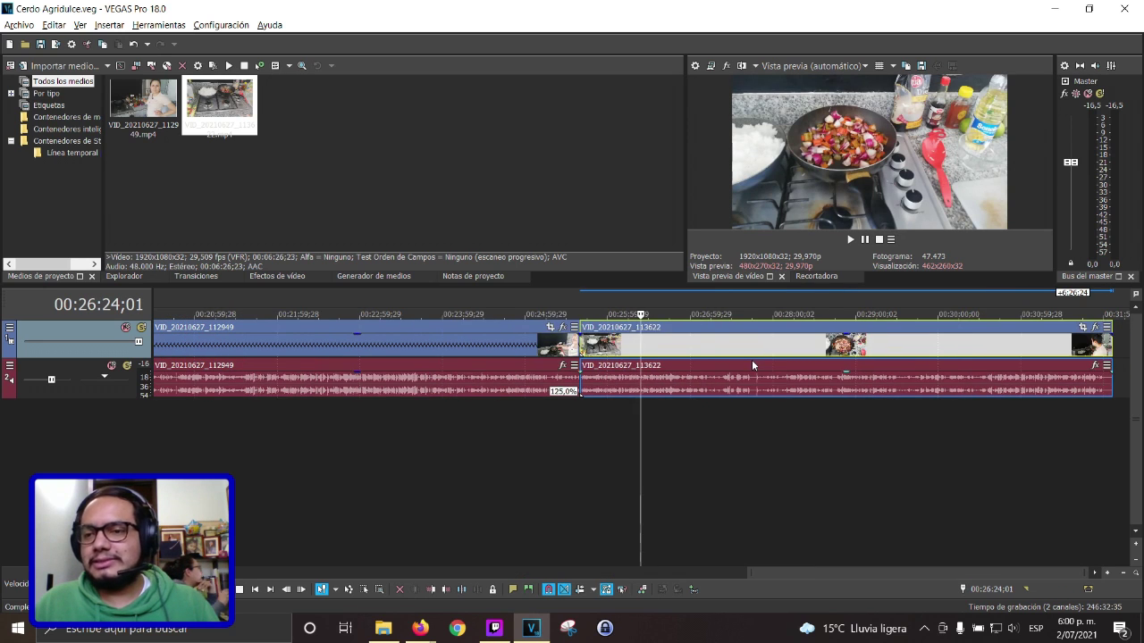
pyautogui.scroll(-1, 751, 359)
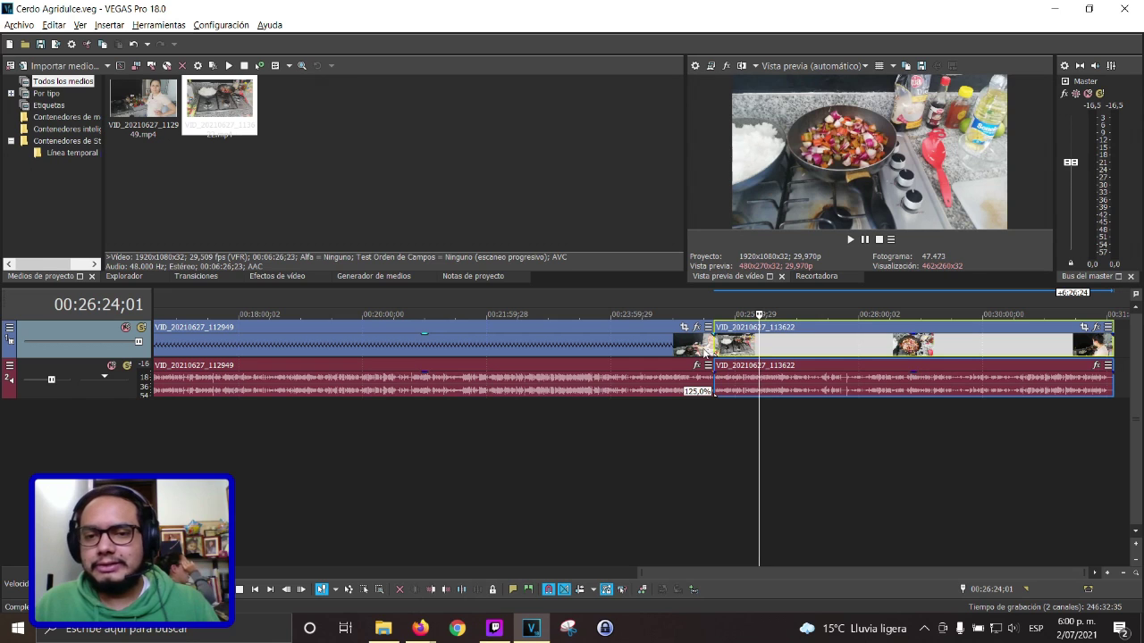
# Play the join between the two clips and shift VID_20210627_113622 earlier so it overlaps the first clip with a 1:00 crossfade
pyautogui.click(708, 349)
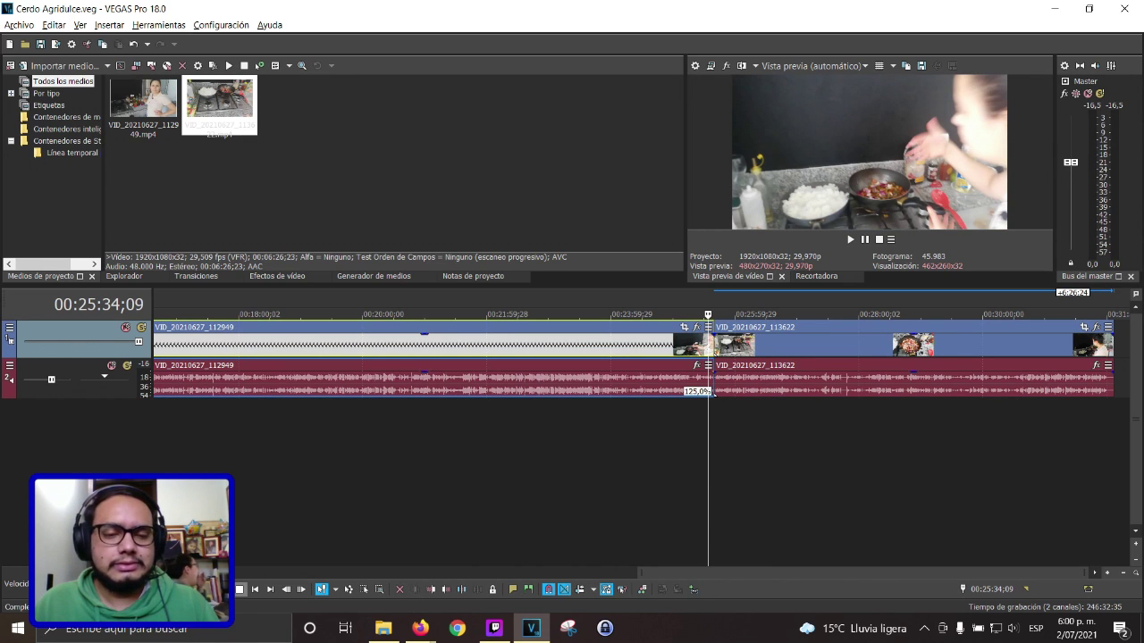
pyautogui.press('space')
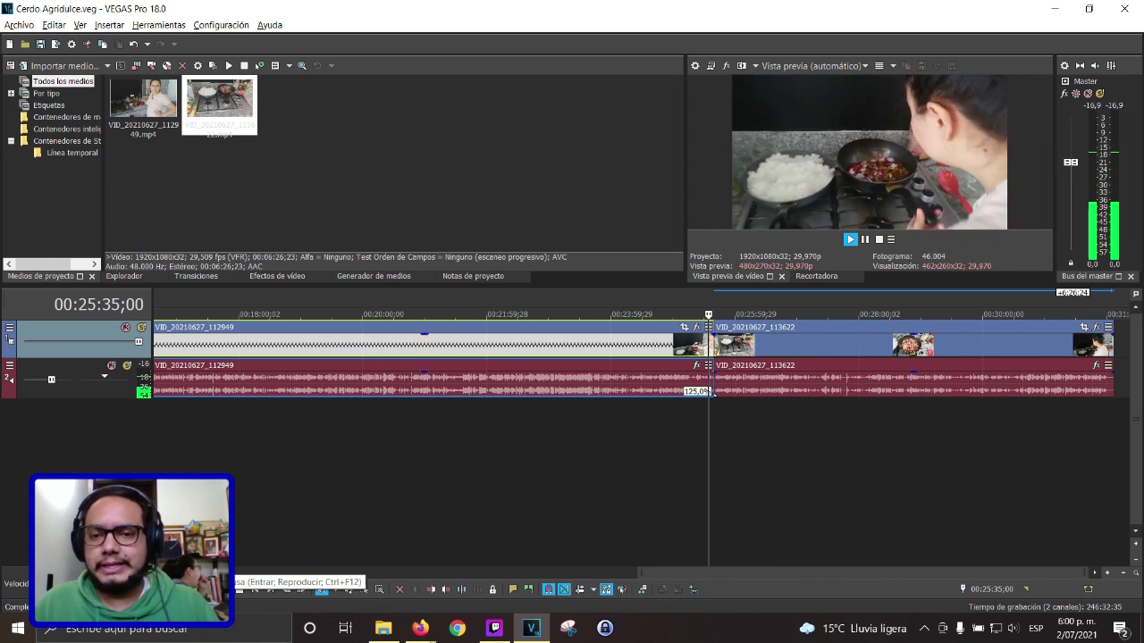
pyautogui.scroll(5, 736, 386)
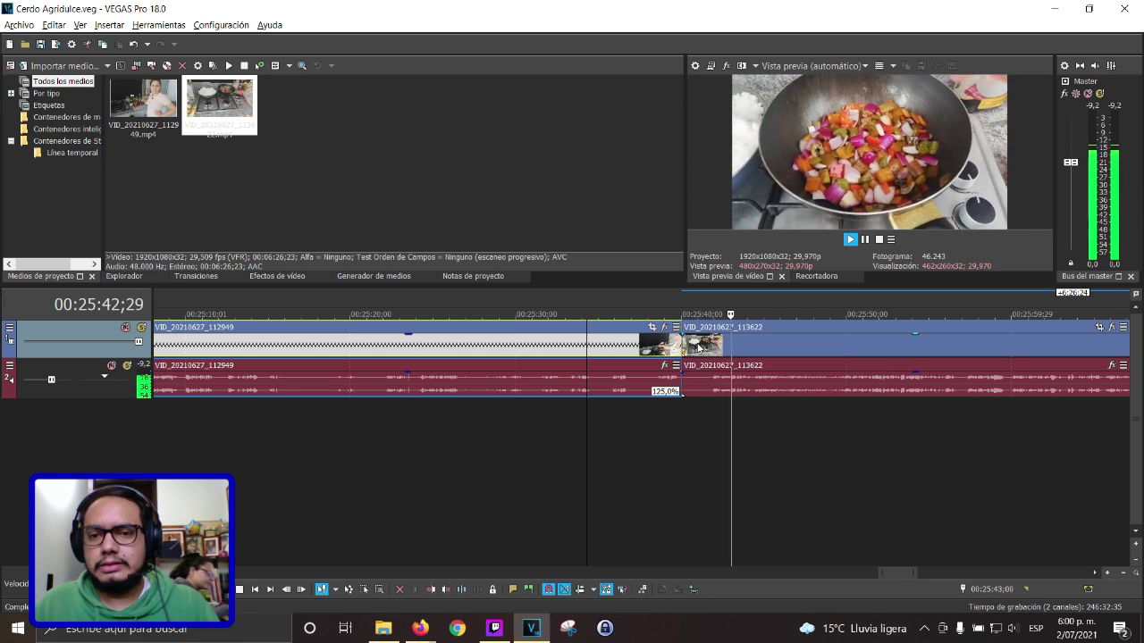
pyautogui.moveTo(698, 346)
pyautogui.mouseDown()
pyautogui.moveTo(728, 348)
pyautogui.moveTo(694, 349)
pyautogui.mouseUp()
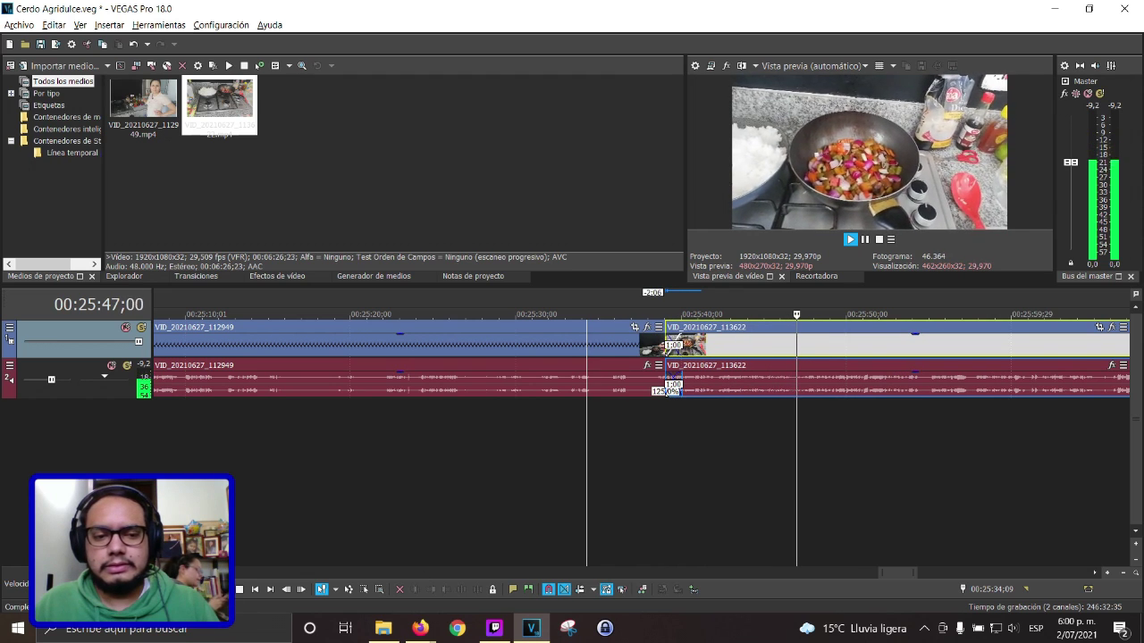
# Time-compress clip VID_20210627_113622 from its end to a playback rate of about 120.6%
pyautogui.scroll(-10, 809, 450)
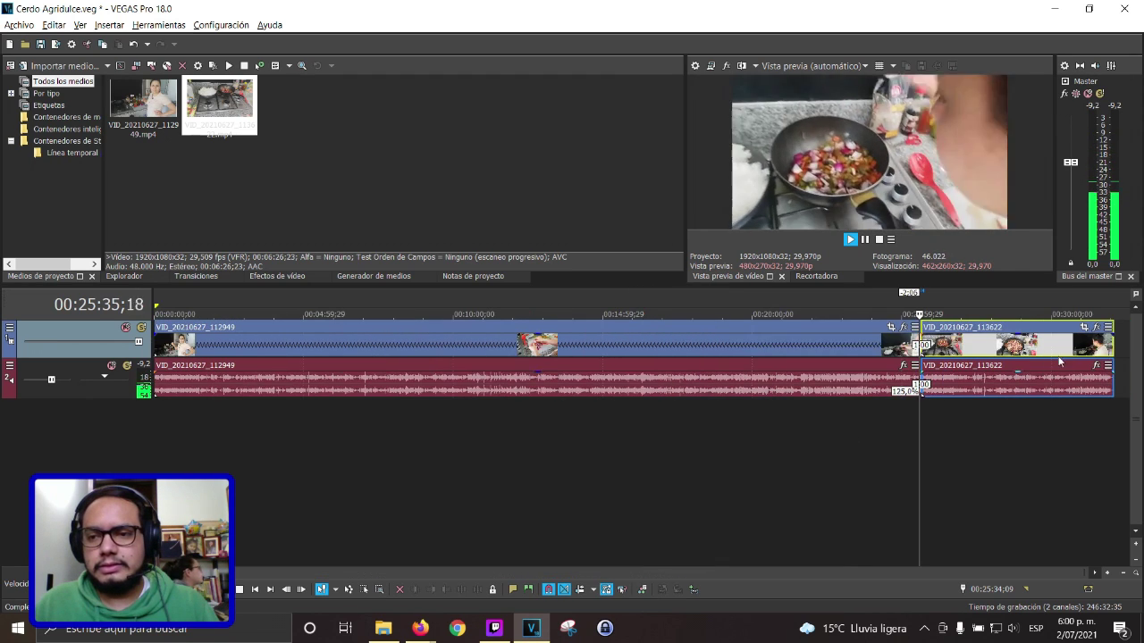
pyautogui.moveTo(1105, 344); pyautogui.dragTo(1087, 350)
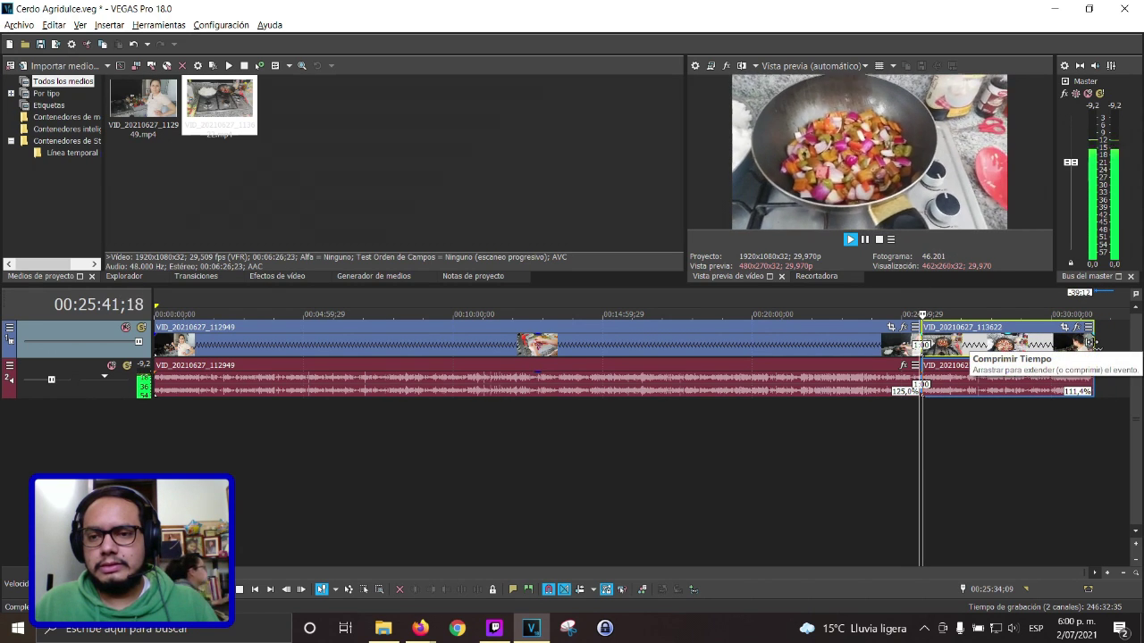
pyautogui.moveTo(1089, 342); pyautogui.dragTo(1081, 343)
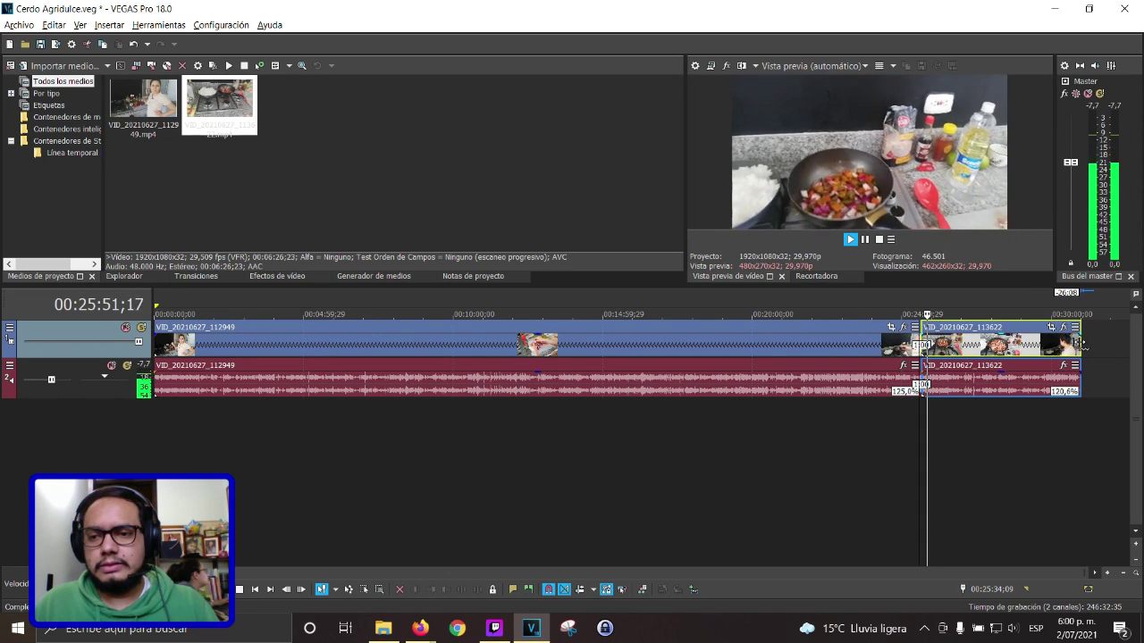
pyautogui.scroll(10, 1037, 395)
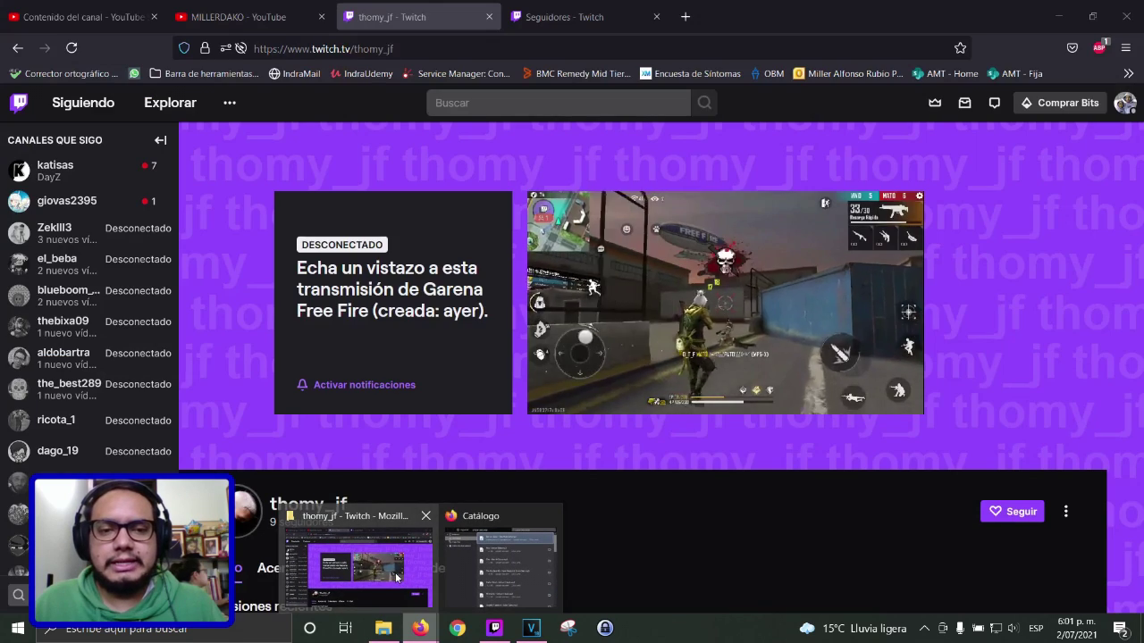
# Switch to Firefox, review the open Twitch channel page, and compare its channel name with the Seguidores list
pyautogui.click(396, 577)
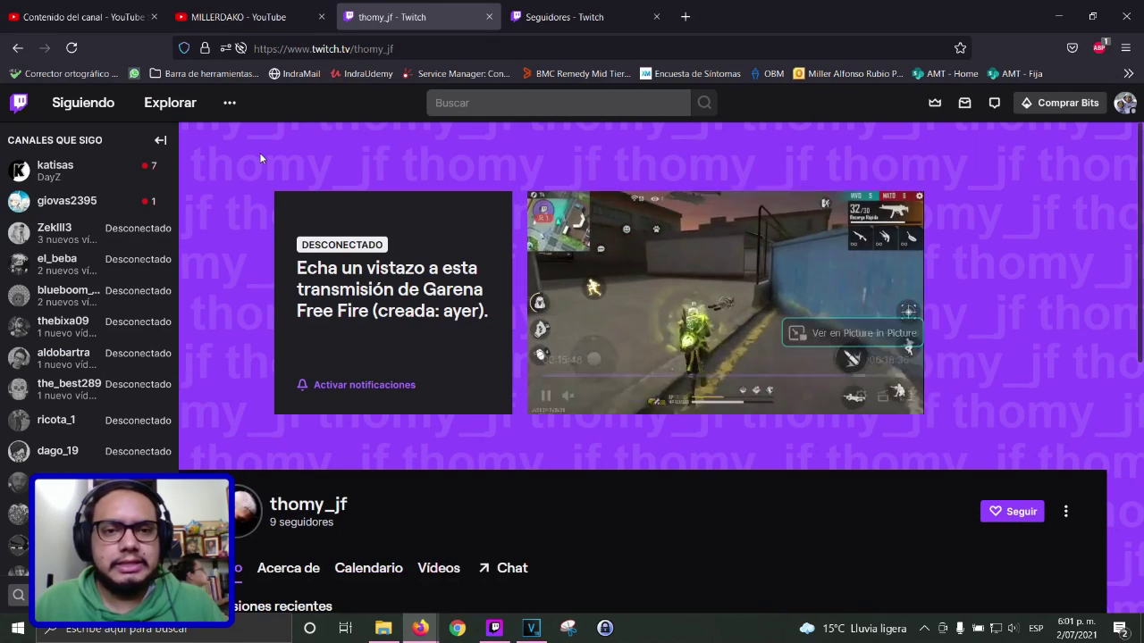
pyautogui.scroll(-1, 344, 418)
pyautogui.scroll(-1, 344, 432)
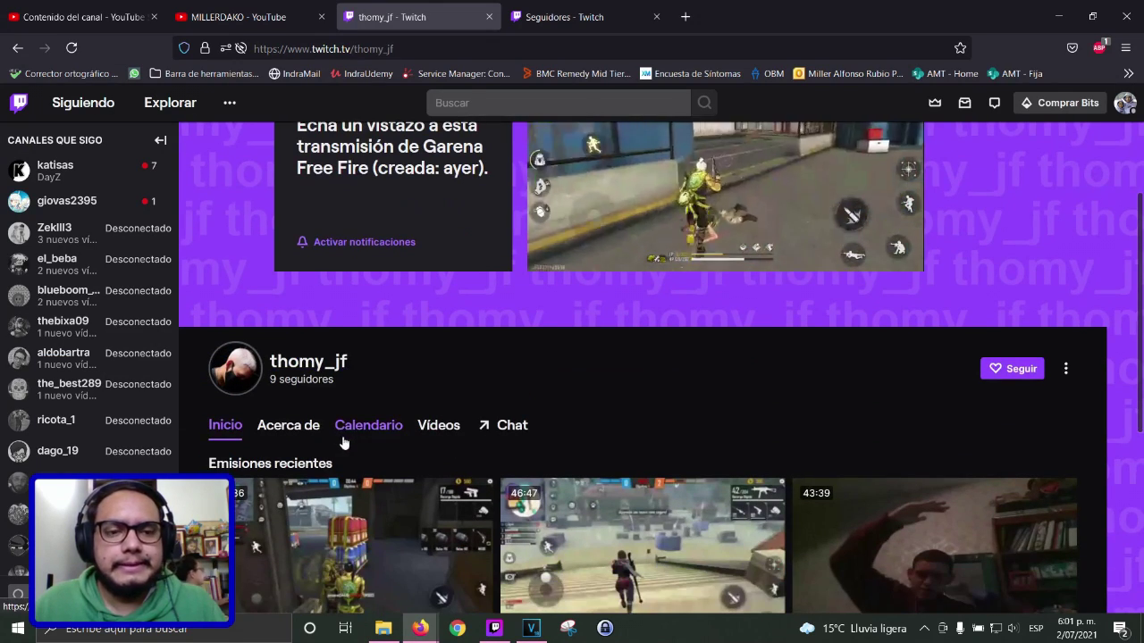
pyautogui.scroll(-2, 342, 438)
pyautogui.scroll(3, 349, 444)
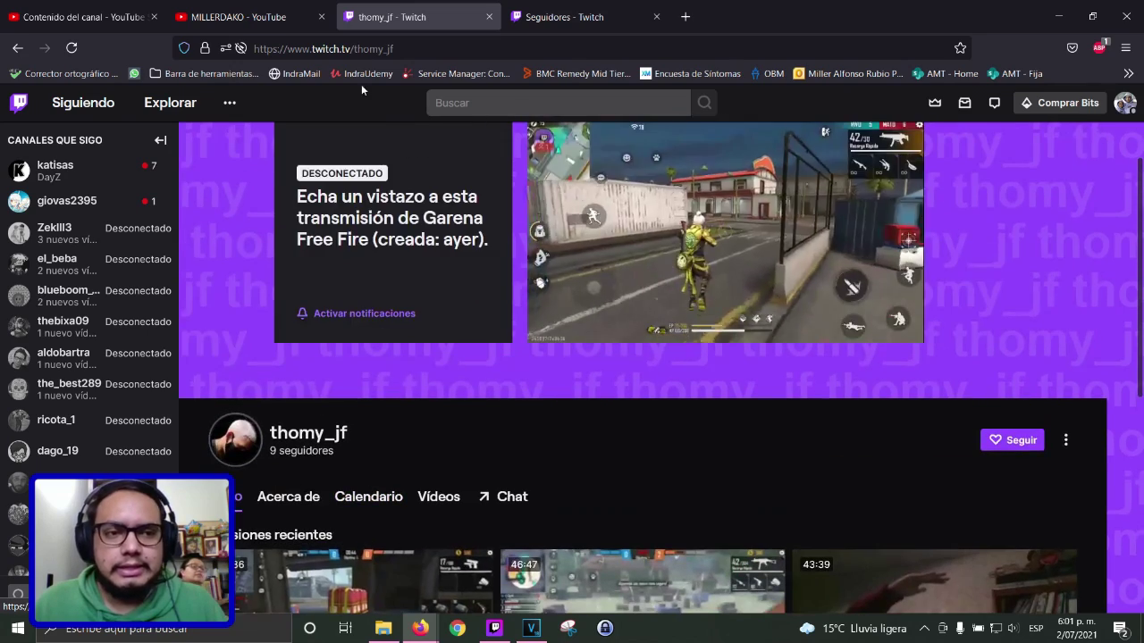
pyautogui.click(548, 18)
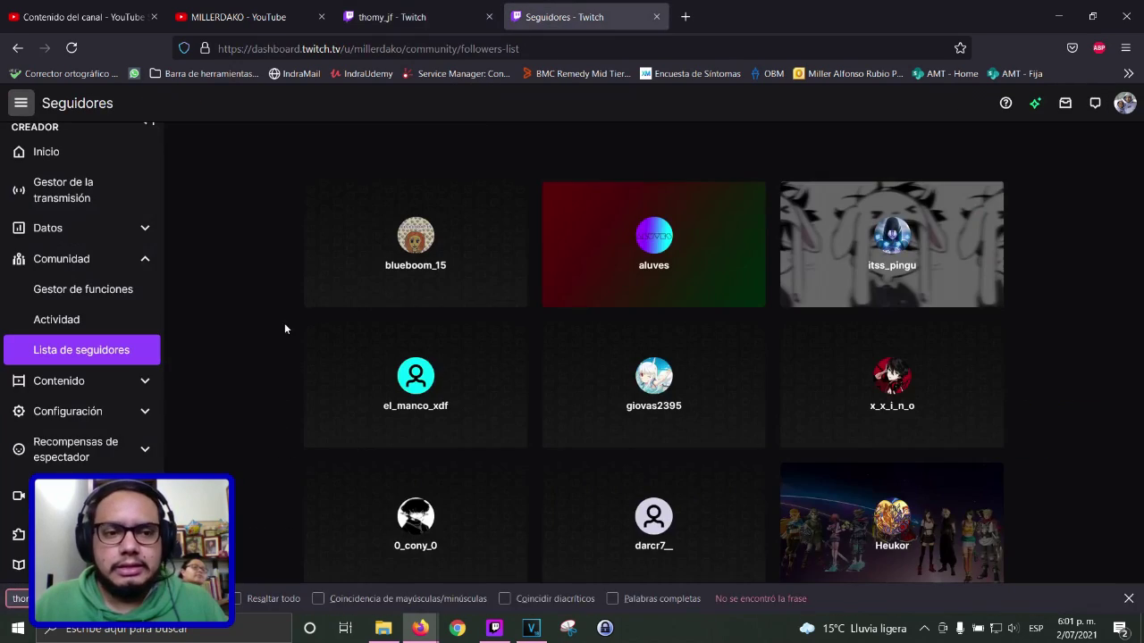
pyautogui.click(376, 25)
pyautogui.moveTo(351, 435); pyautogui.dragTo(268, 438)
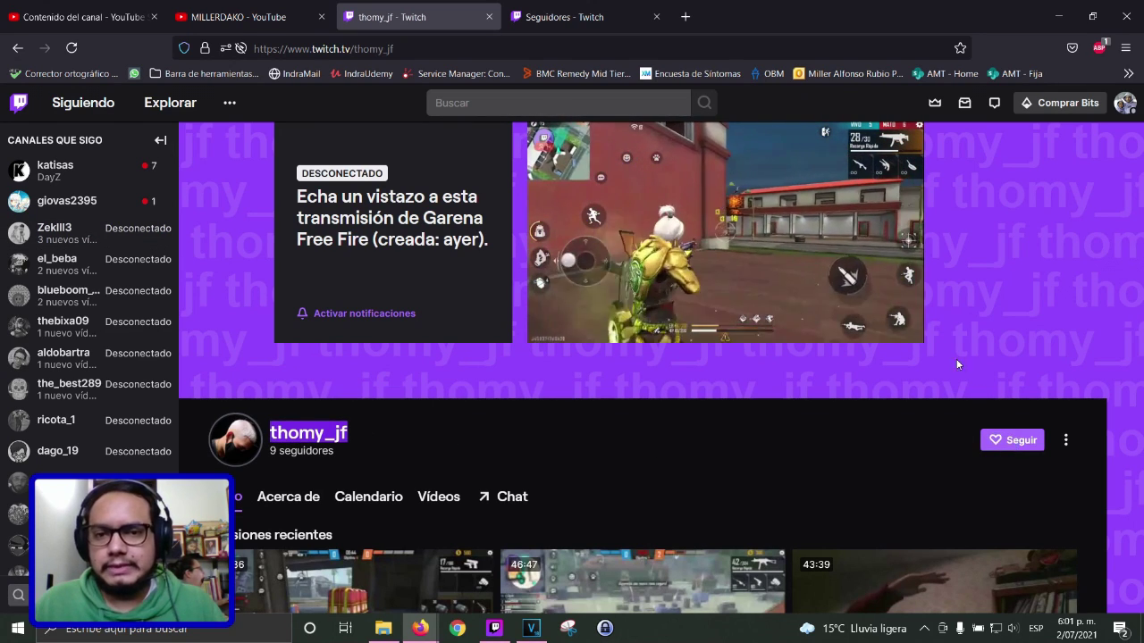
# Open the first offline channel among the followed channels, copy its name, and search the Seguidores list for it
pyautogui.click(55, 228)
pyautogui.moveTo(69, 237); pyautogui.dragTo(269, 508)
pyautogui.hotkey('ctrl', 'c')
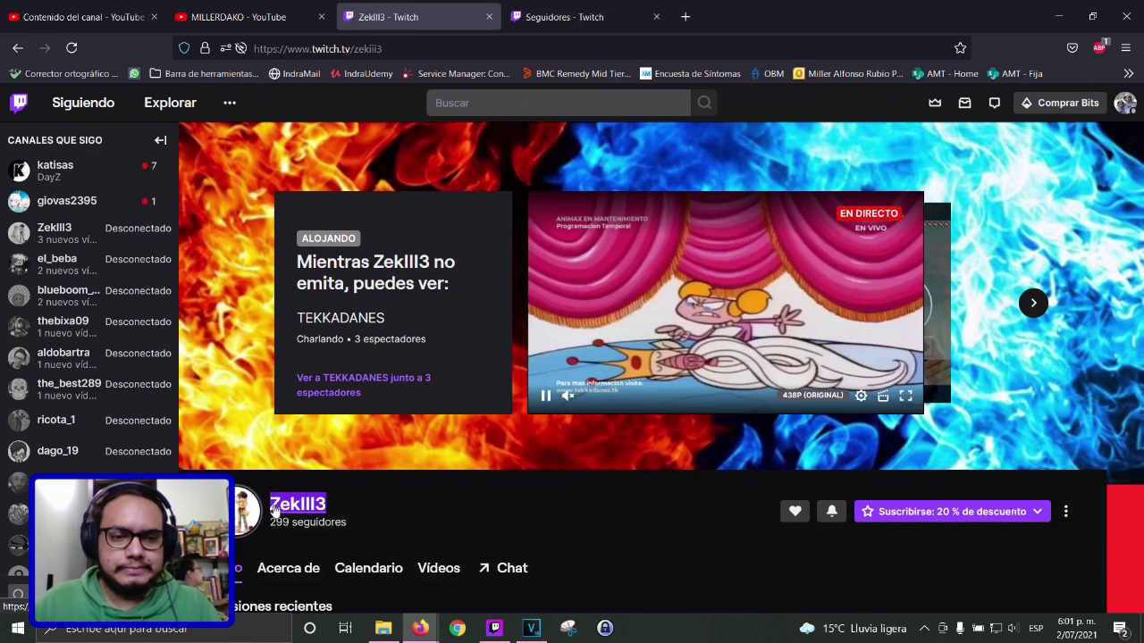
pyautogui.click(540, 18)
pyautogui.hotkey('ctrl', 'f')
pyautogui.hotkey('ctrl', 'v')
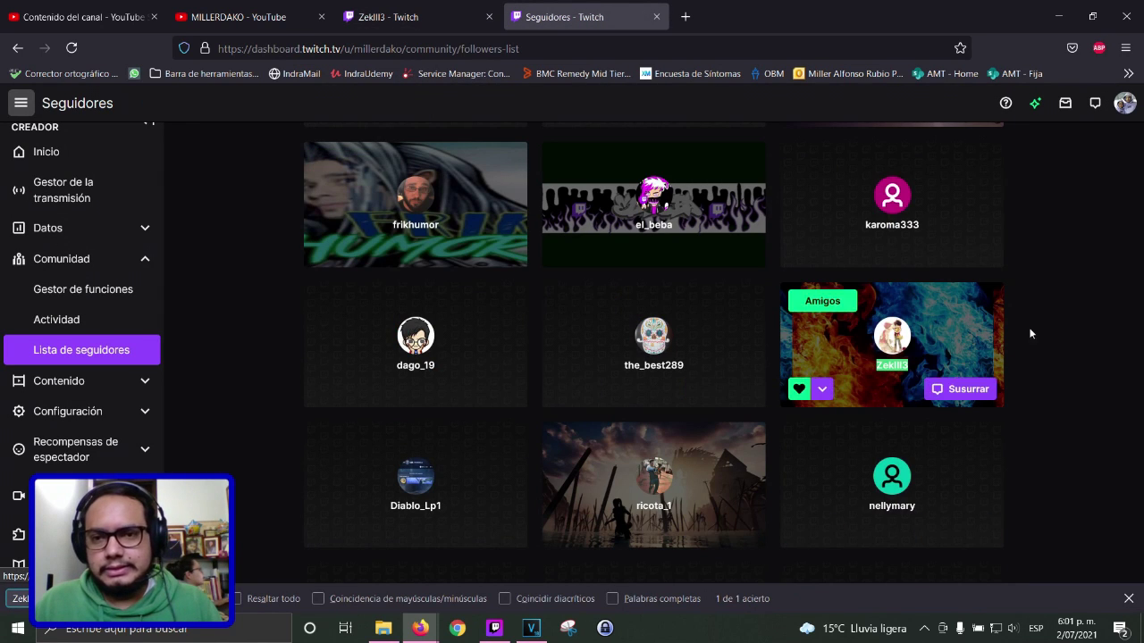
# Open the live followed channel streaming Call of Duty Black Ops 3 and search the Seguidores list for its name
pyautogui.click(455, 13)
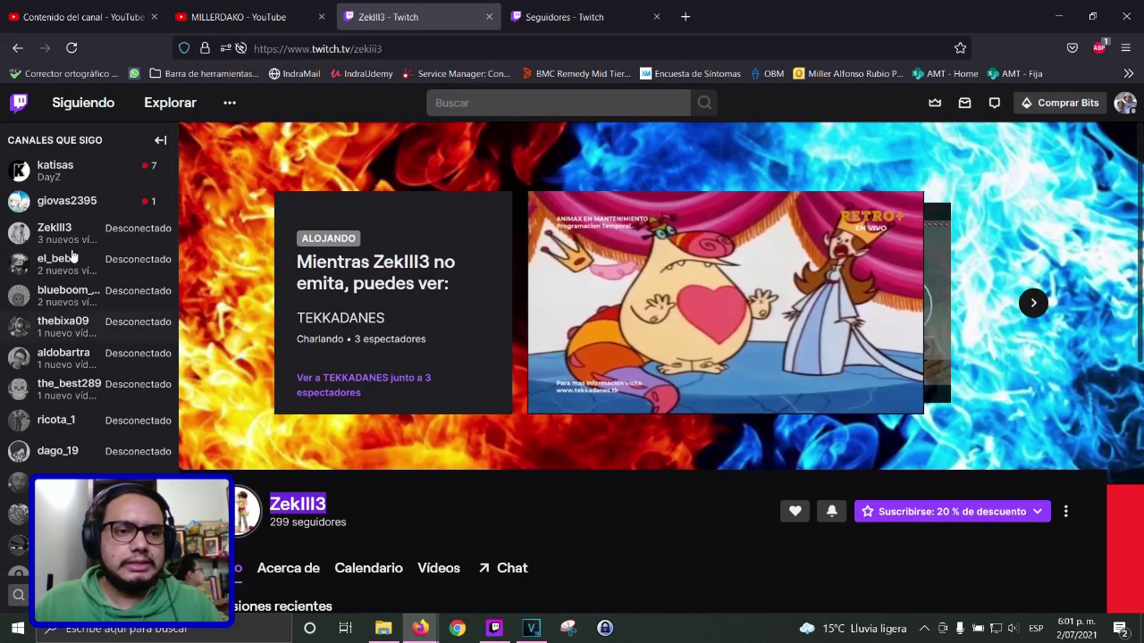
pyautogui.click(67, 208)
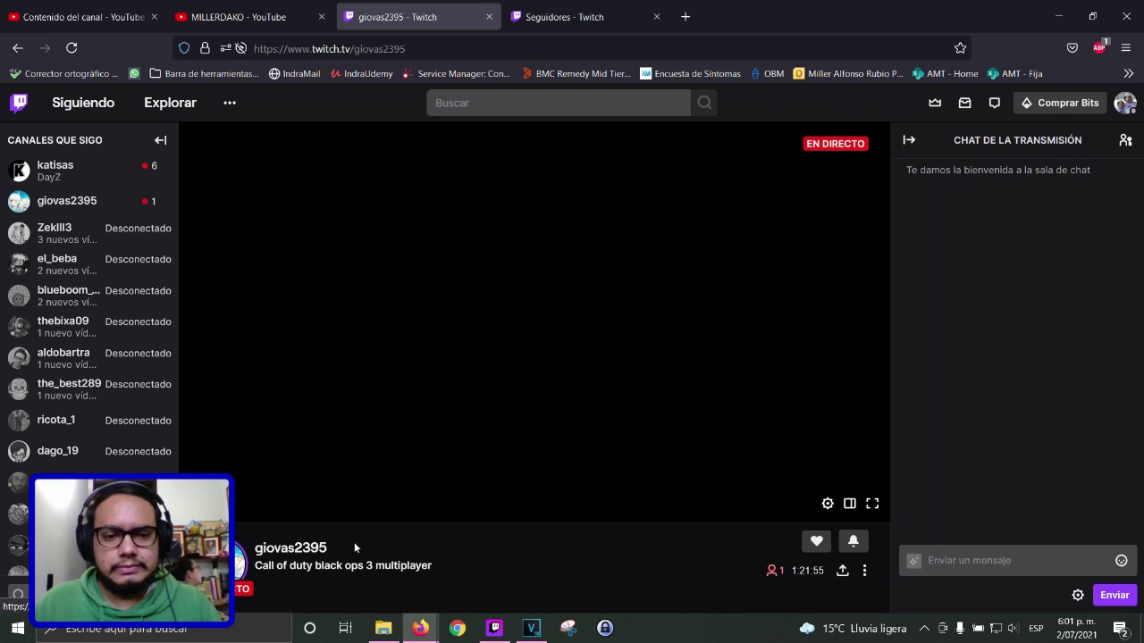
pyautogui.moveTo(326, 548); pyautogui.dragTo(273, 550)
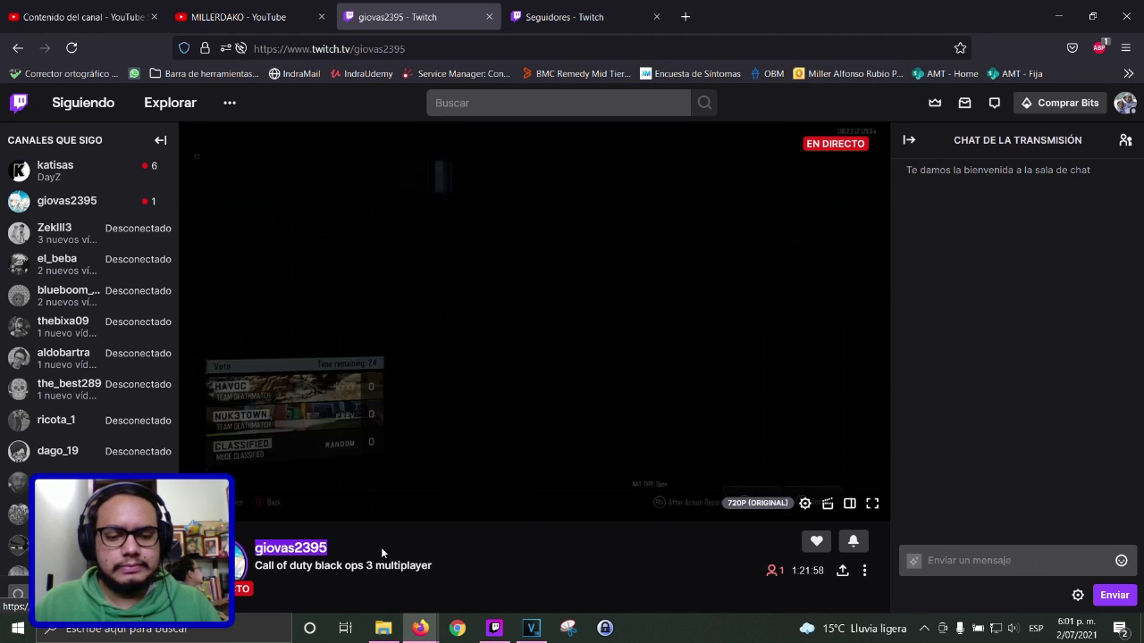
pyautogui.click(548, 20)
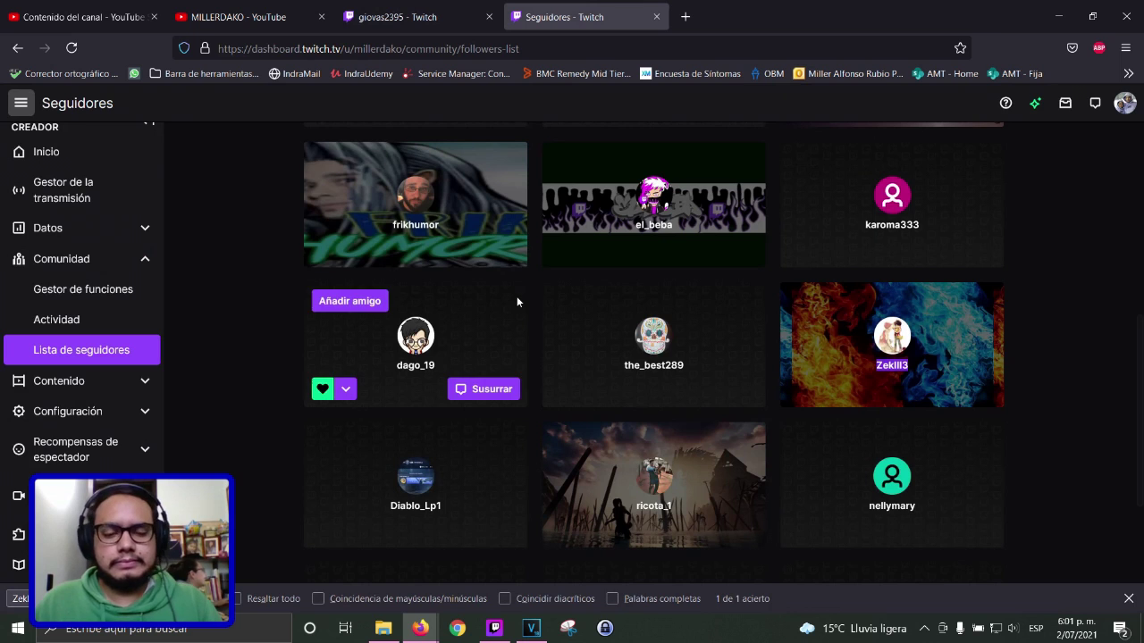
pyautogui.hotkey('ctrl', 'f')
pyautogui.write('giovas2395')
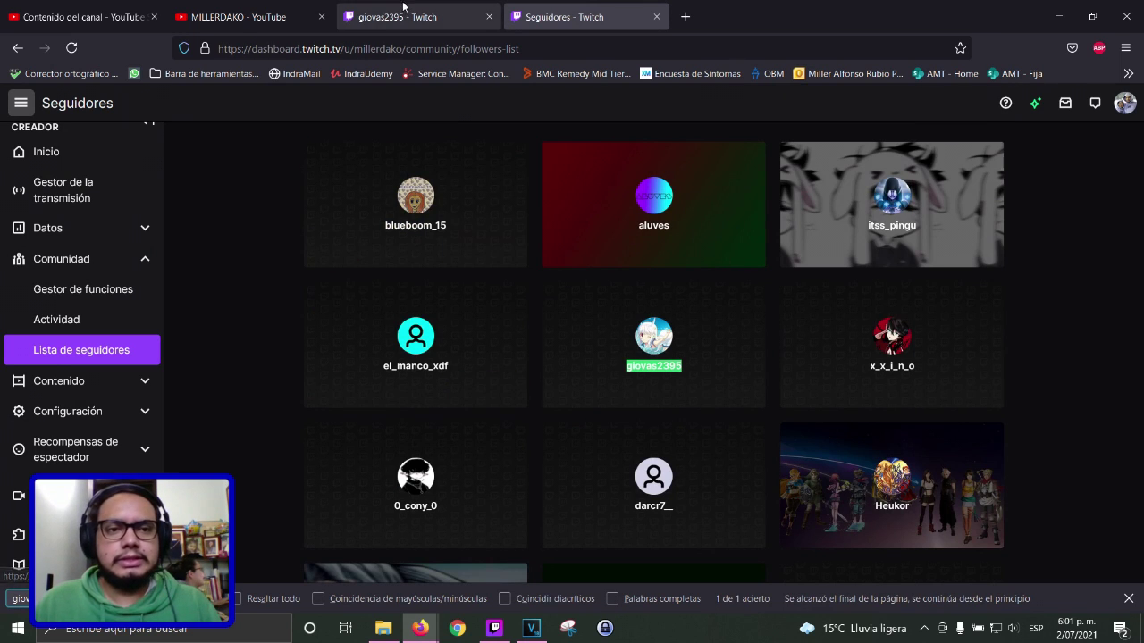
# Return to the followed channels and search the Seguidores list for the name of the channel streaming DayZ
pyautogui.click(370, 7)
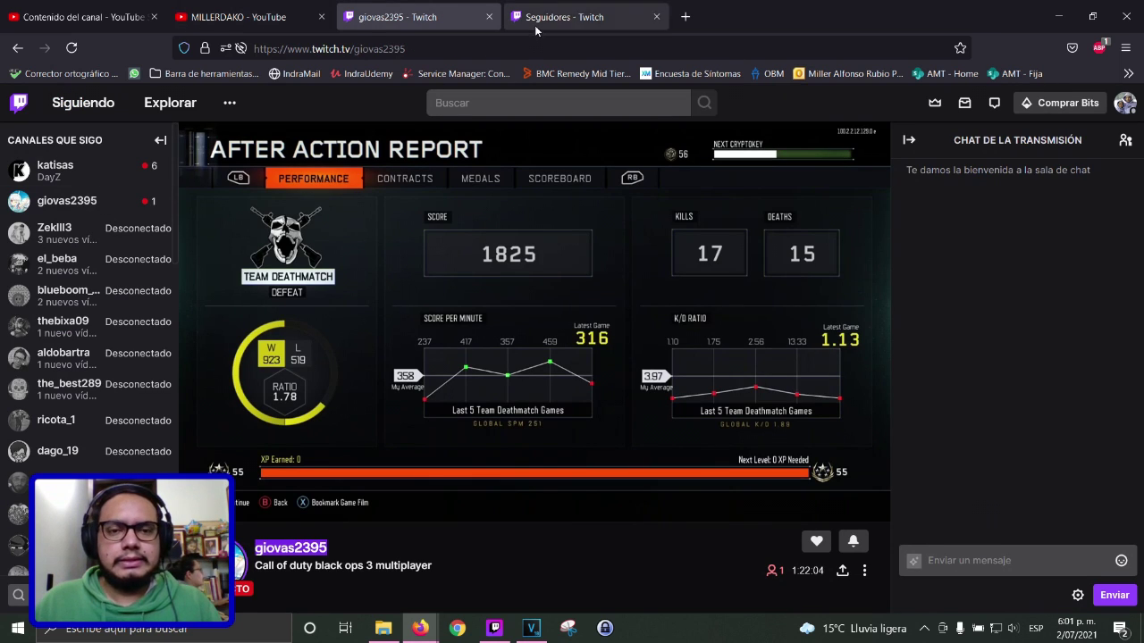
pyautogui.click(565, 17)
pyautogui.hotkey('ctrl', 'f')
pyautogui.write('katis')
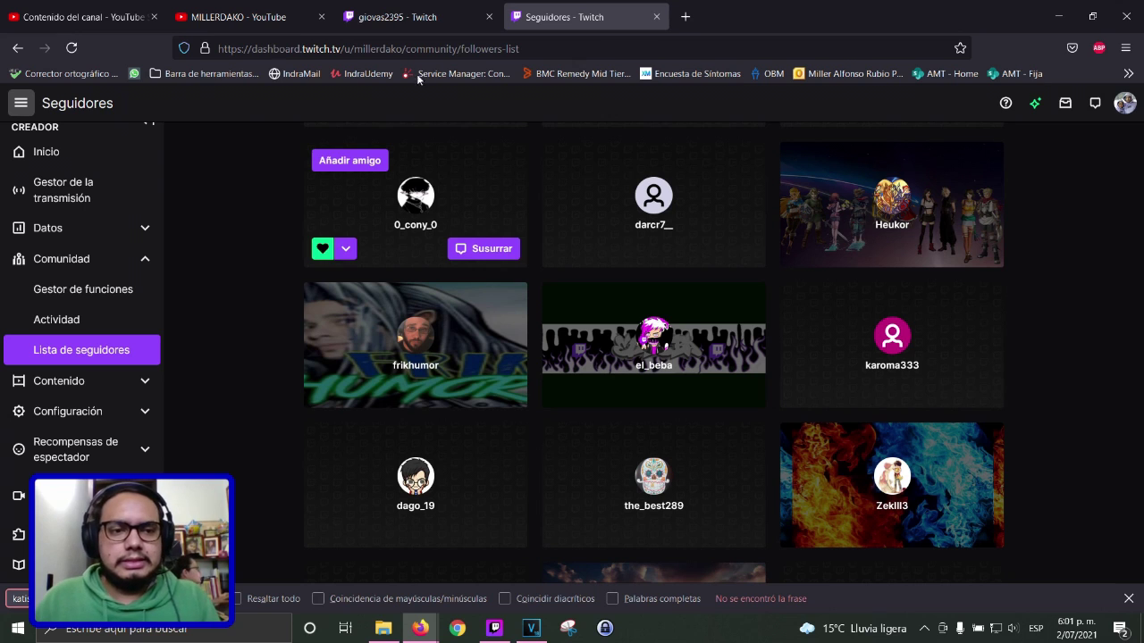
# Open the live followed channel streaming DayZ, select its channel name, and return to the Seguidores list
pyautogui.click(411, 13)
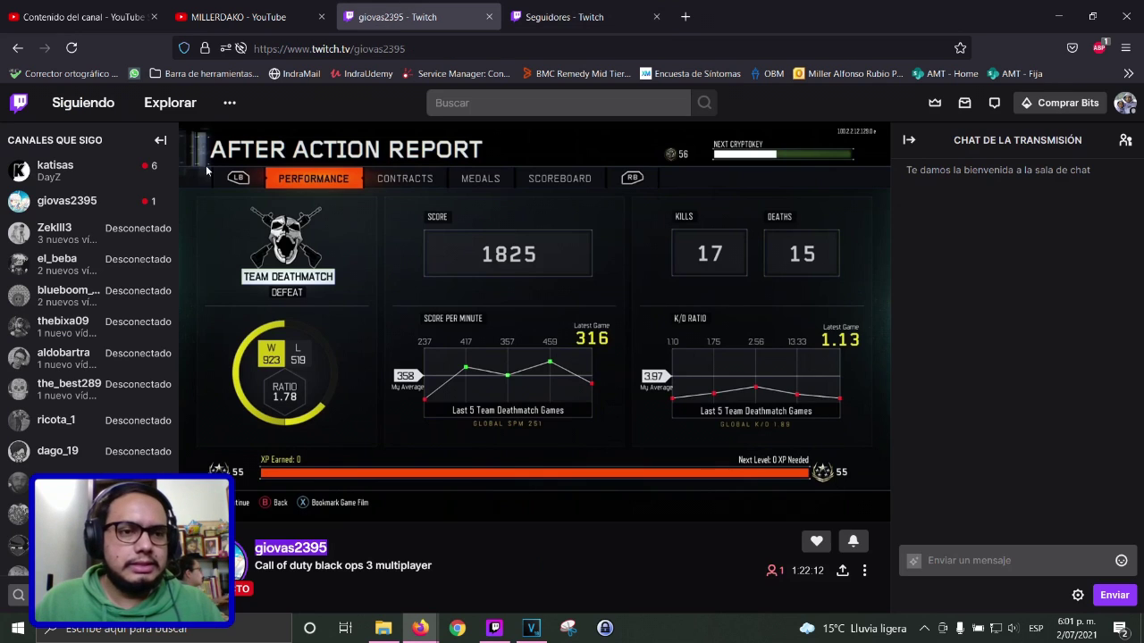
pyautogui.click(90, 173)
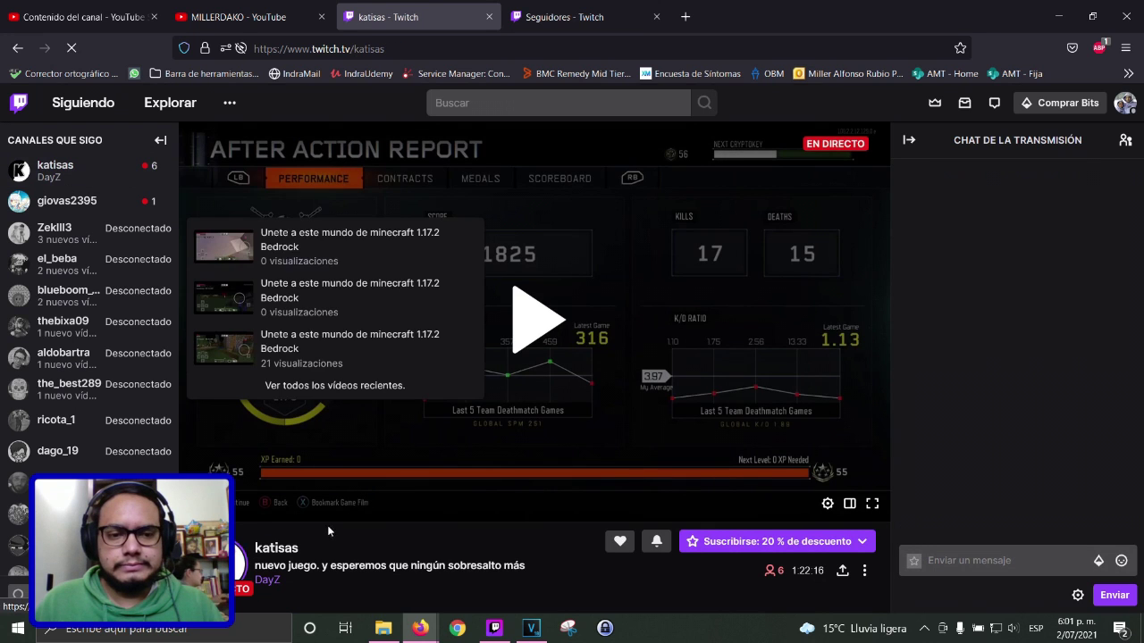
pyautogui.moveTo(270, 555); pyautogui.dragTo(256, 552)
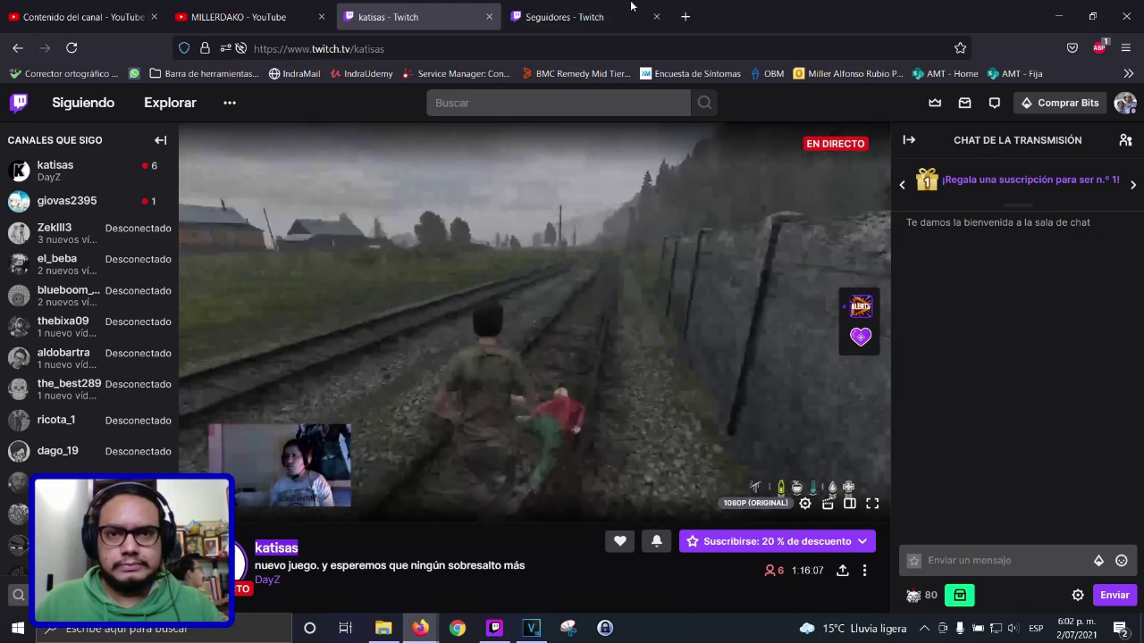
pyautogui.click(563, 16)
pyautogui.moveTo(608, 306)
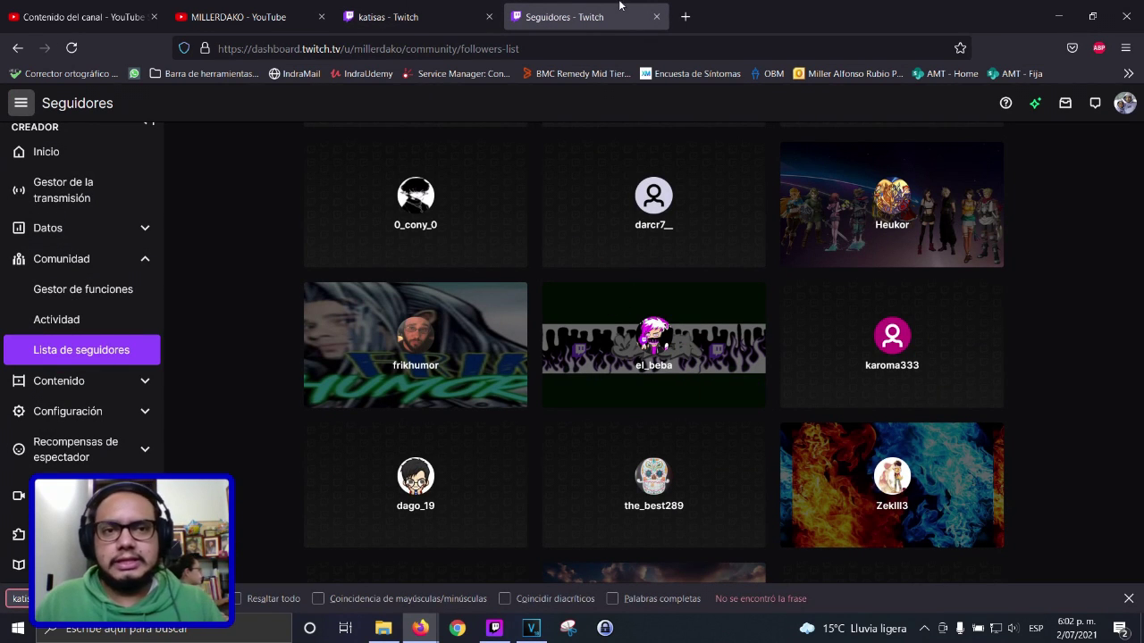
# Compare the DayZ channel's name with the entries in the Seguidores list, looking back through to the list's first followers
pyautogui.click(411, 16)
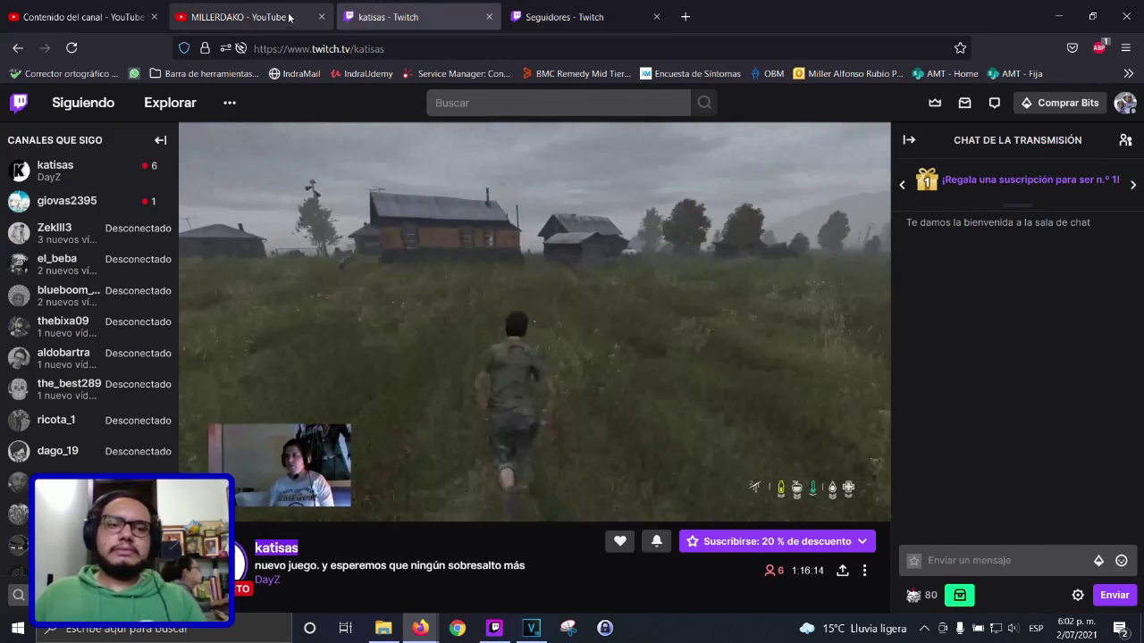
pyautogui.click(573, 16)
pyautogui.hotkey('ctrl', 'shift', 'Tab')
pyautogui.click(557, 17)
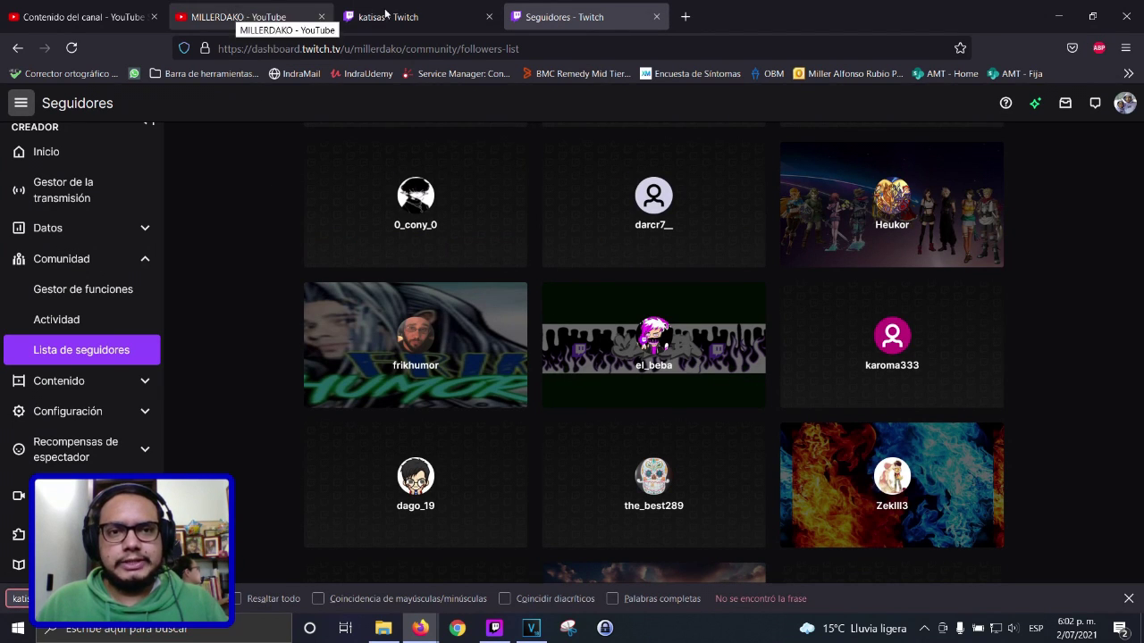
pyautogui.click(358, 17)
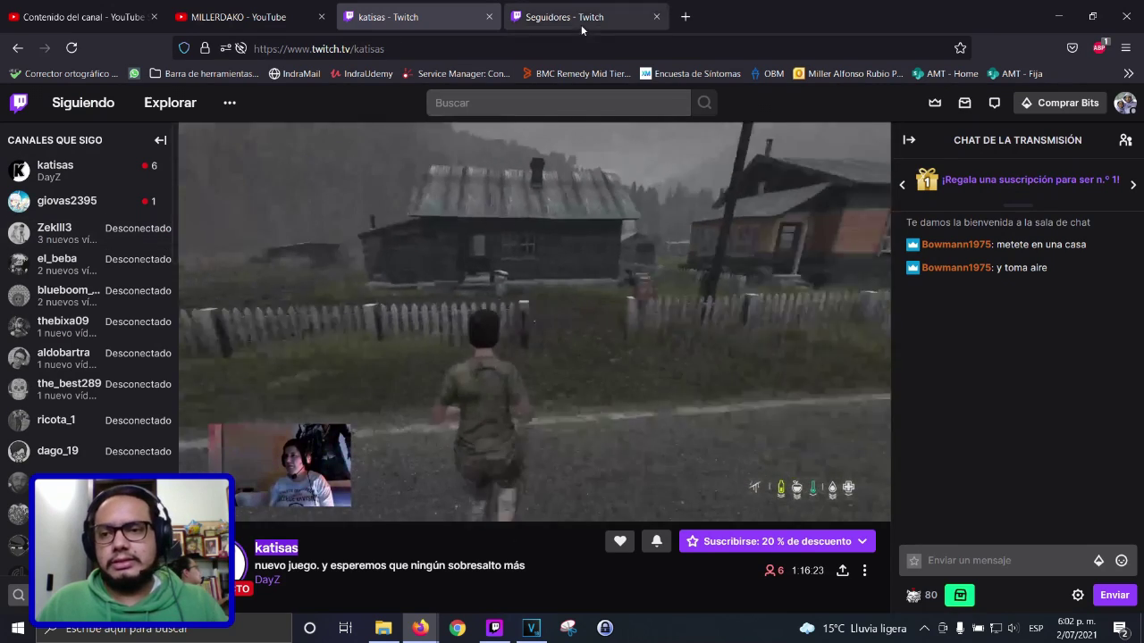
pyautogui.click(591, 17)
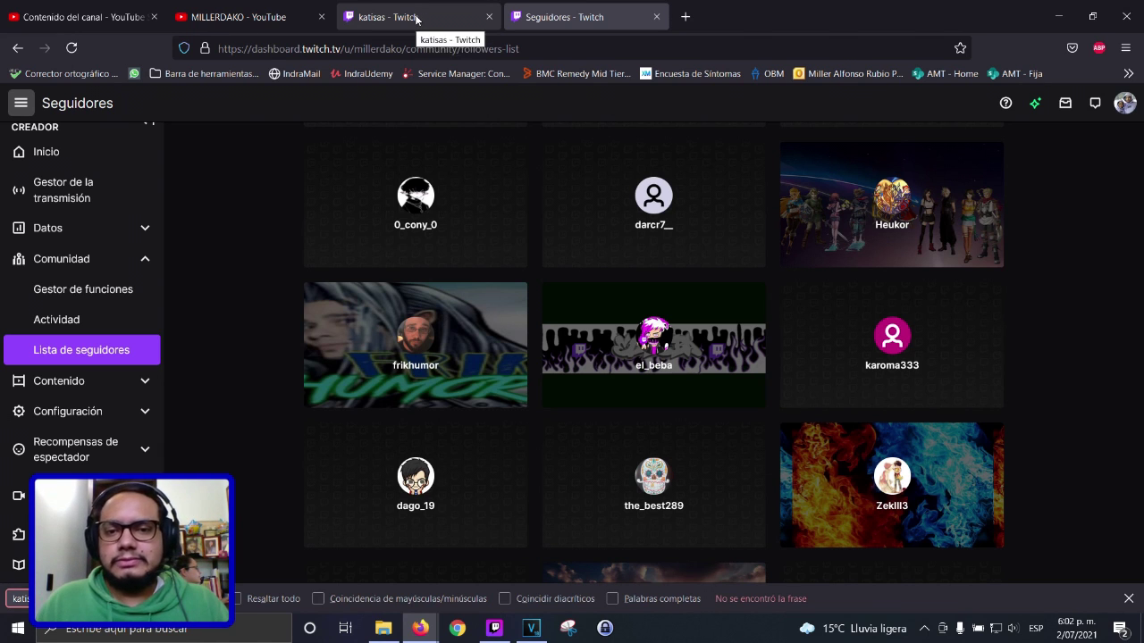
pyautogui.scroll(-3, 698, 313)
pyautogui.scroll(4, 697, 315)
pyautogui.scroll(3, 695, 318)
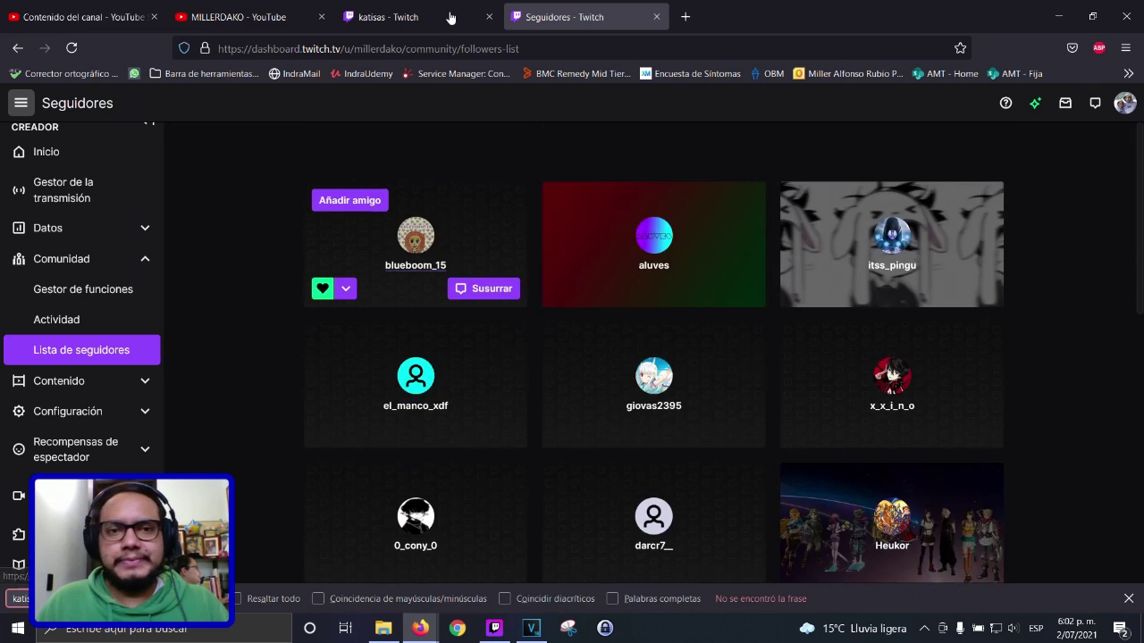
# Open the second offline channel among the followed channels, copy its name, and search the Seguidores list for it
pyautogui.click(443, 13)
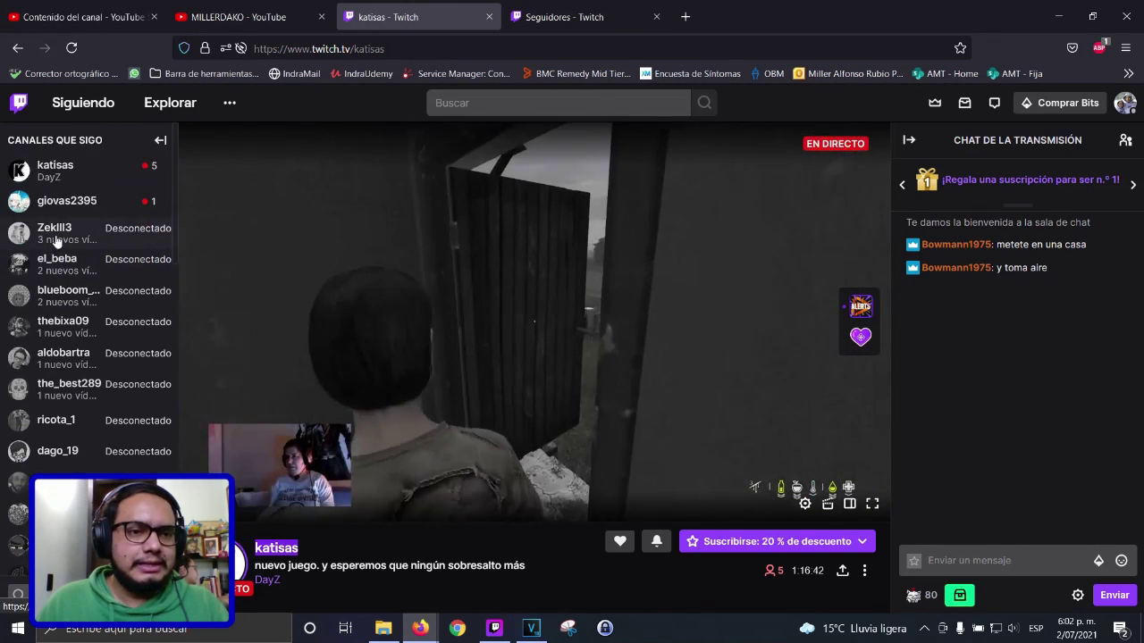
pyautogui.click(53, 232)
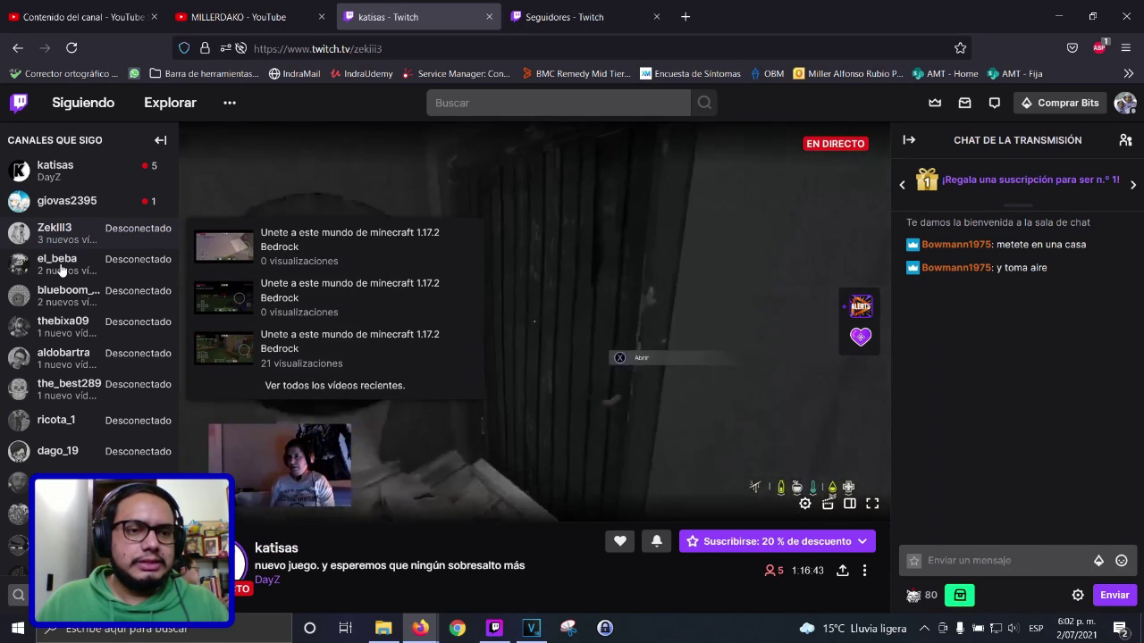
pyautogui.click(60, 265)
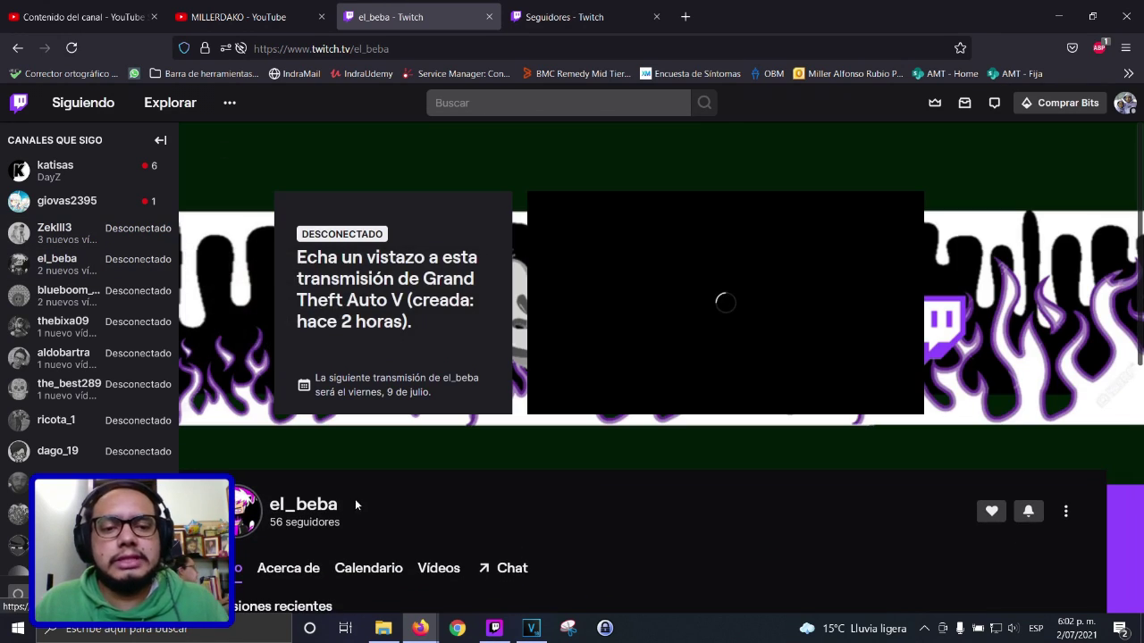
pyautogui.moveTo(340, 506); pyautogui.dragTo(268, 508)
pyautogui.hotkey('ctrl', 'c')
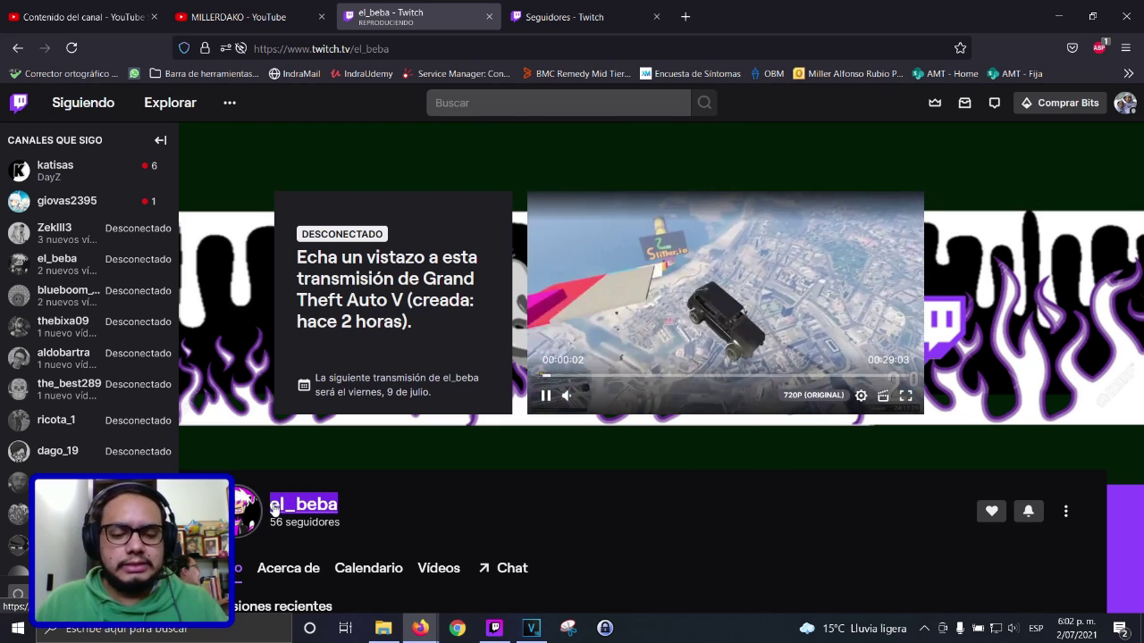
pyautogui.click(572, 16)
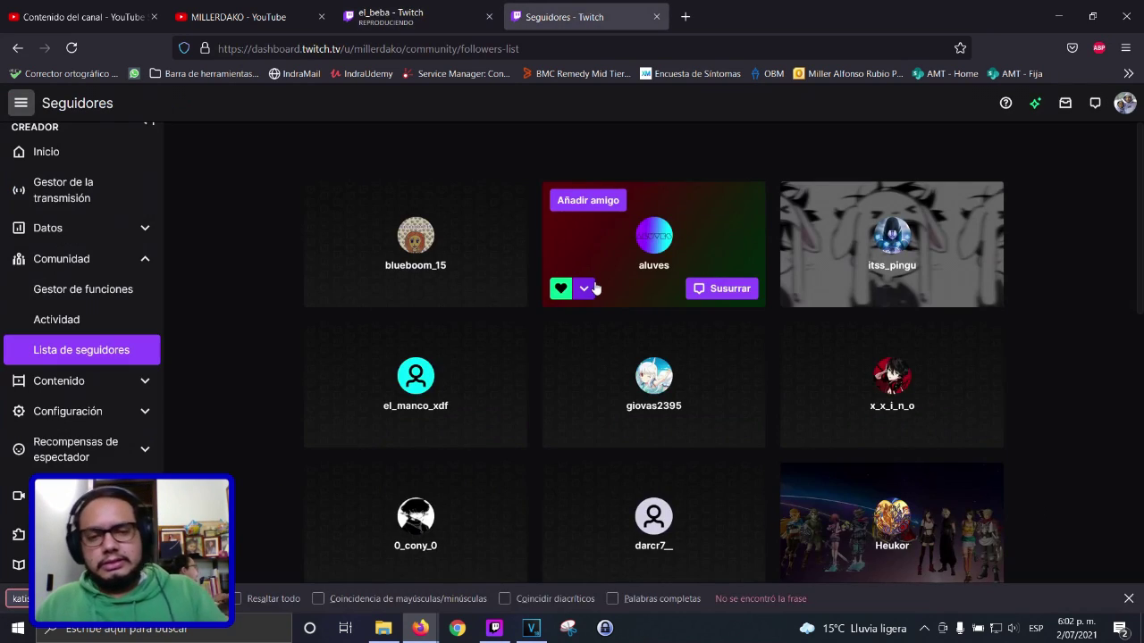
pyautogui.hotkey('ctrl', 'f')
pyautogui.hotkey('ctrl', 'v')
pyautogui.press('Return')
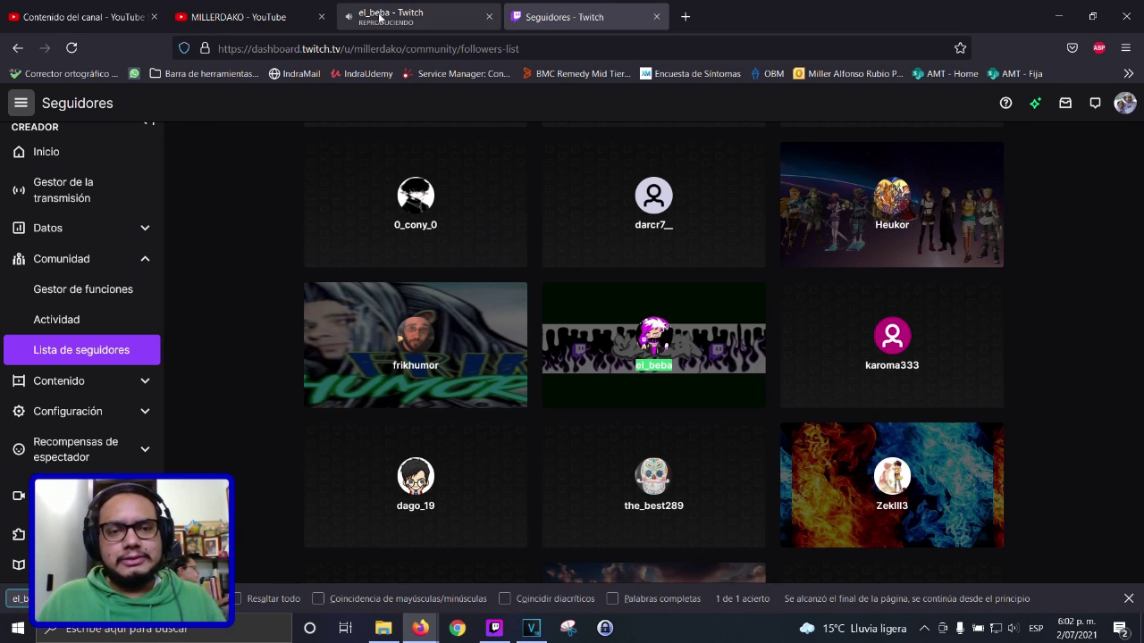
# Mute the Grand Theft Auto V video on the open Twitch channel page in Firefox and return to the Seguidores list
pyautogui.click(531, 629)
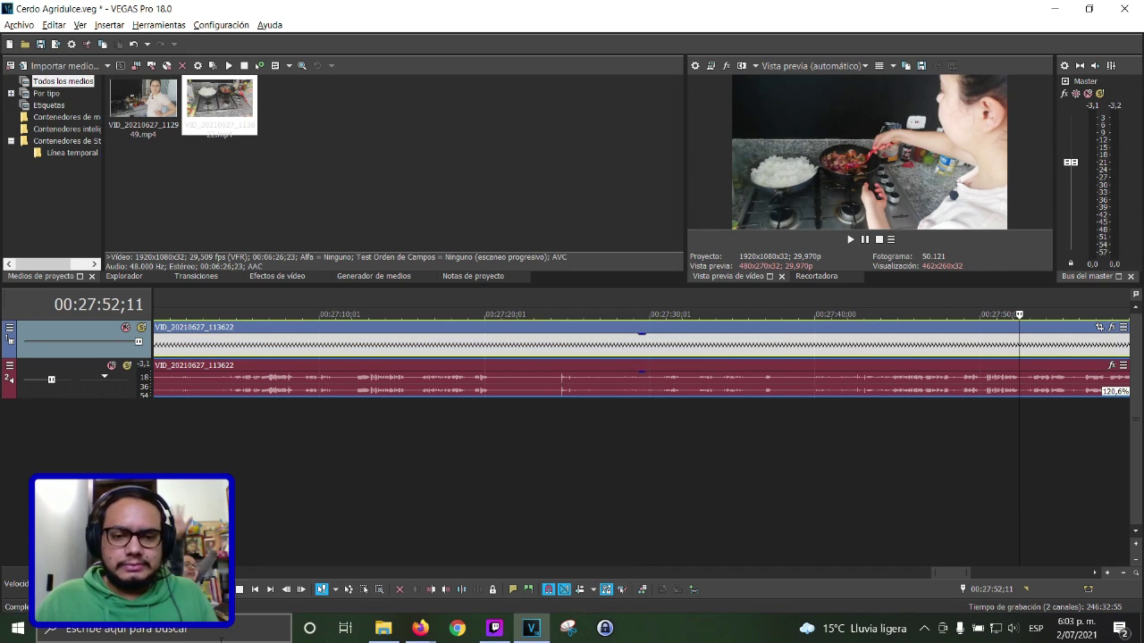
pyautogui.moveTo(422, 631)
pyautogui.click(394, 559)
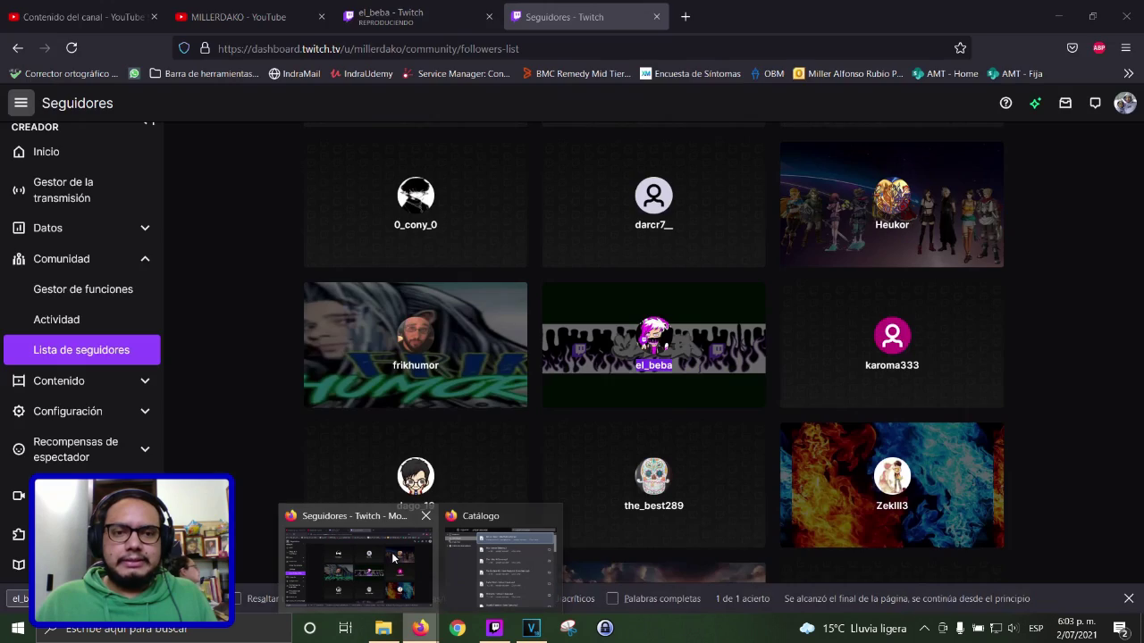
pyautogui.click(388, 11)
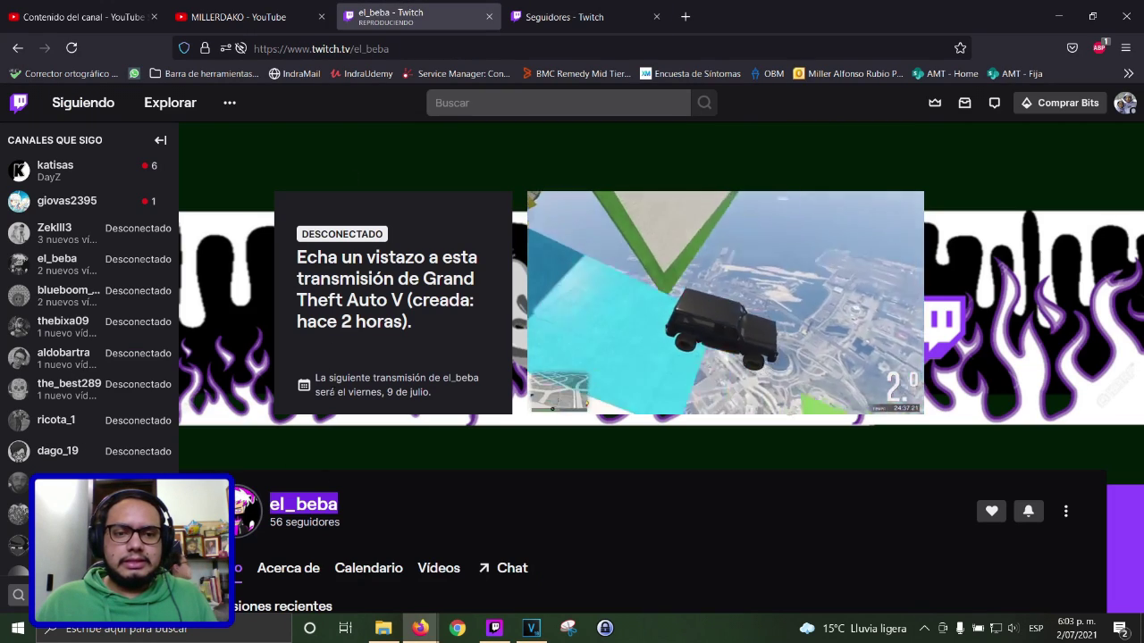
pyautogui.click(565, 395)
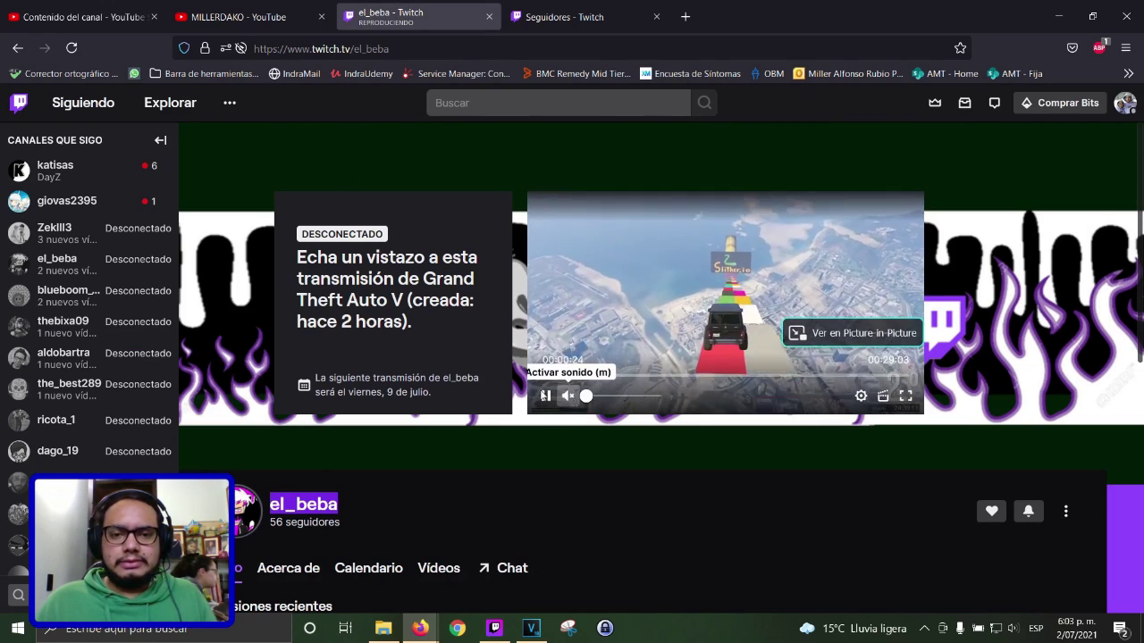
pyautogui.click(341, 465)
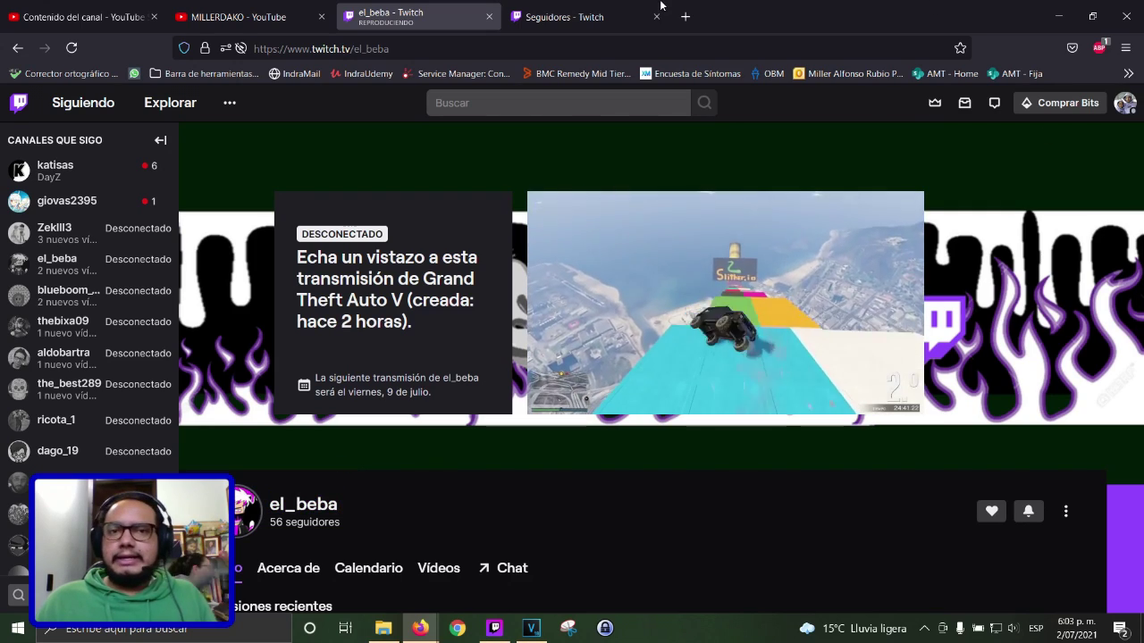
pyautogui.click(557, 10)
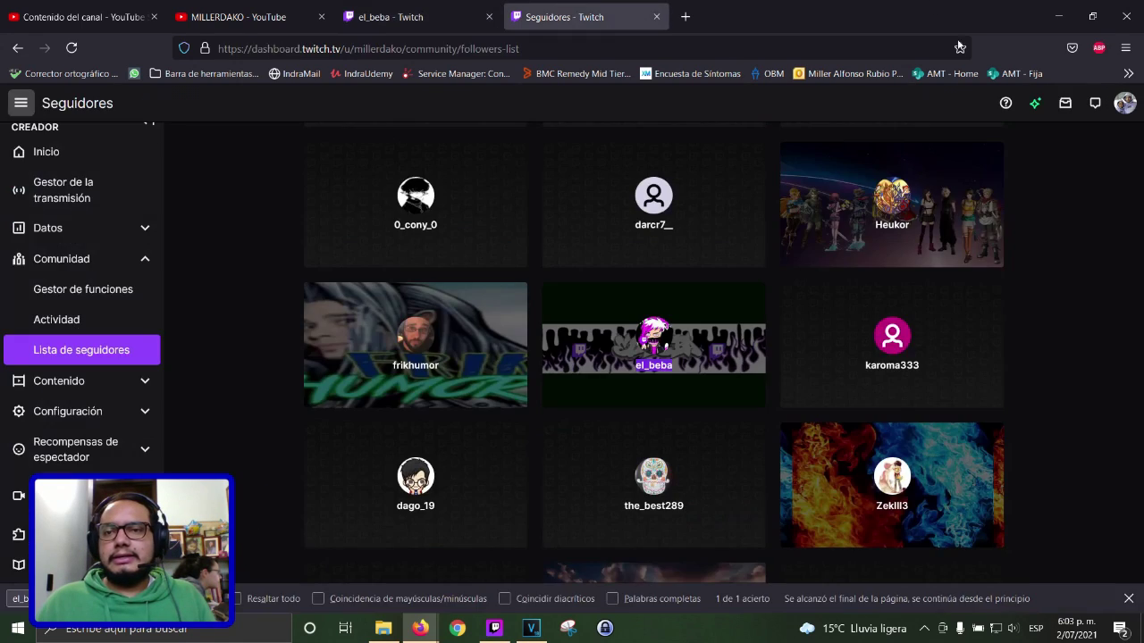
# Minimize Firefox, switch to Twitch Studio, and change the broadcast scene to Conversaciones
pyautogui.click(1057, 18)
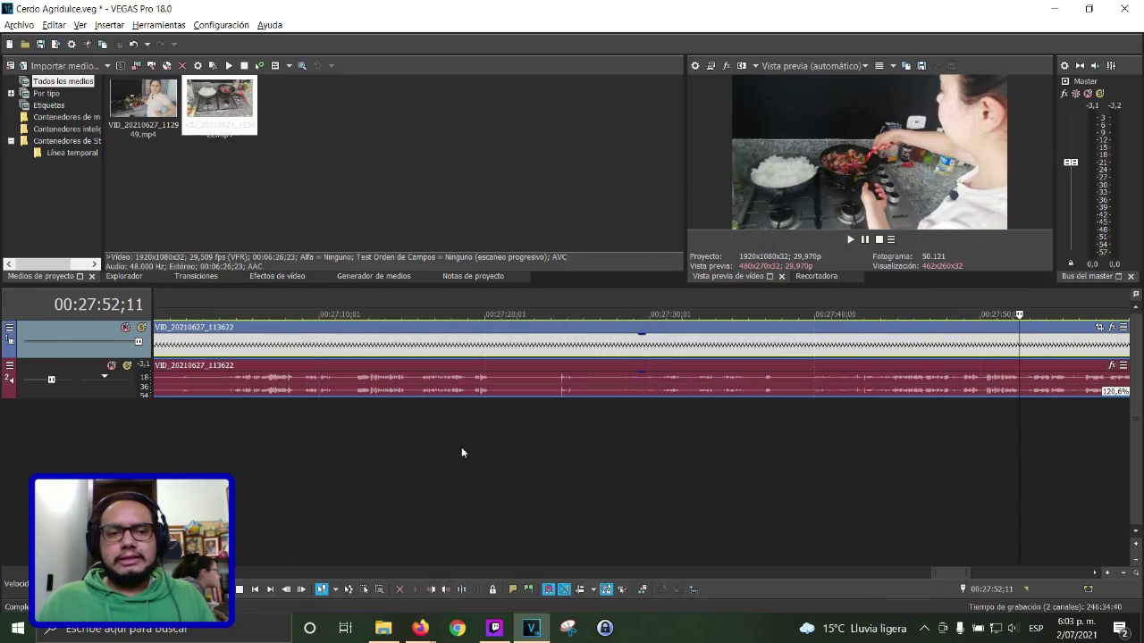
pyautogui.click(497, 632)
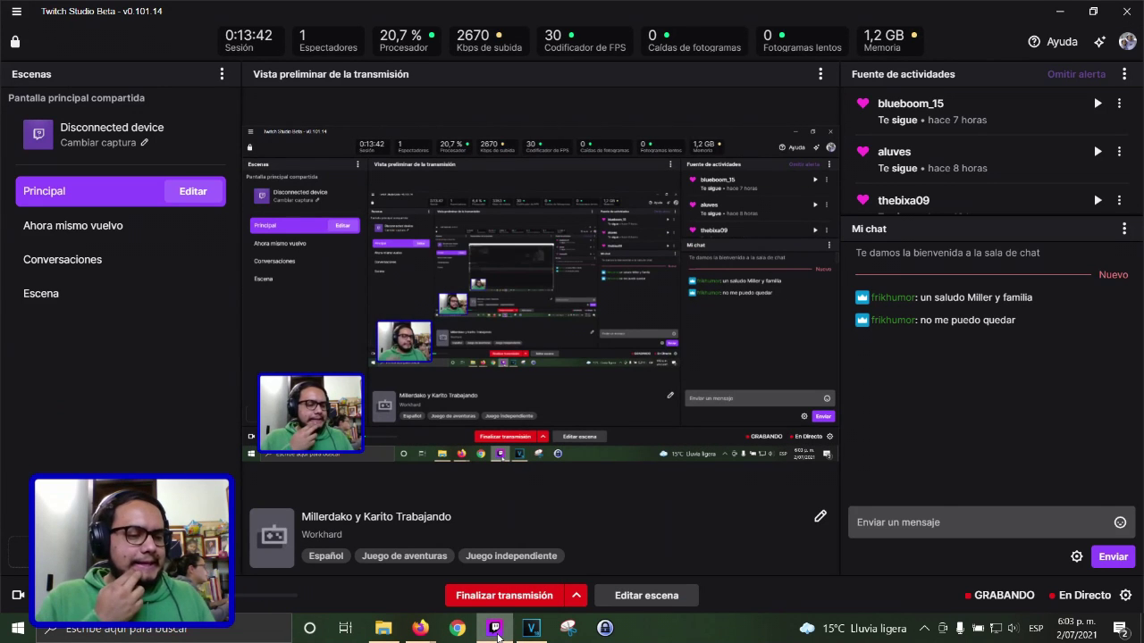
pyautogui.click(89, 259)
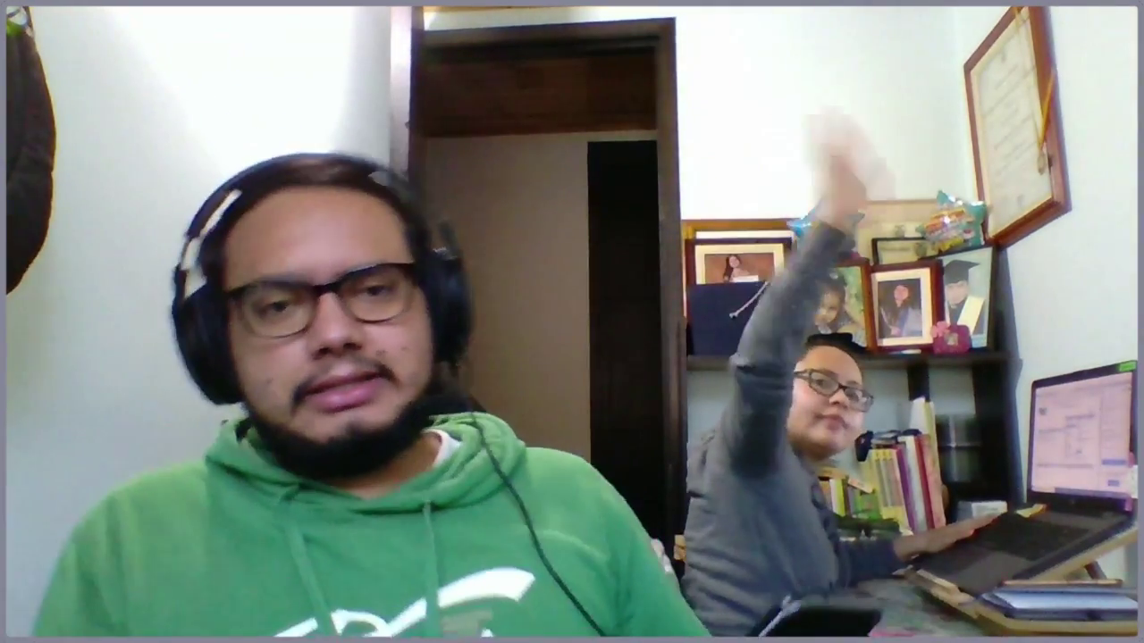
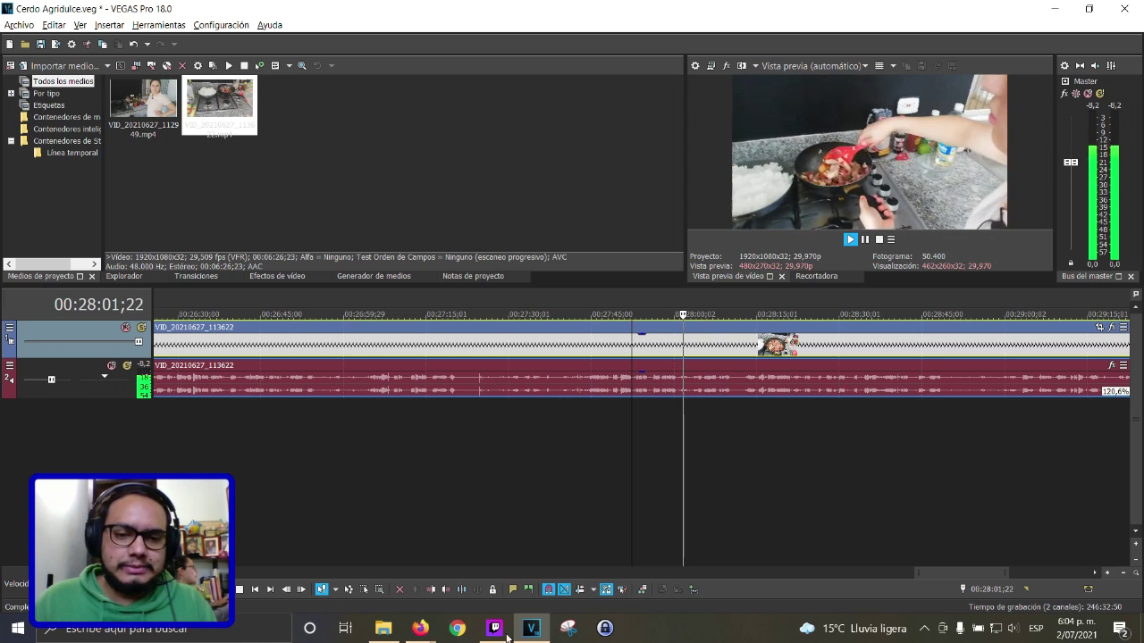
# Switch back to Firefox and search the Seguidores list again for the name of the channel with the Grand Theft Auto V video
pyautogui.moveTo(420, 628)
pyautogui.click(378, 573)
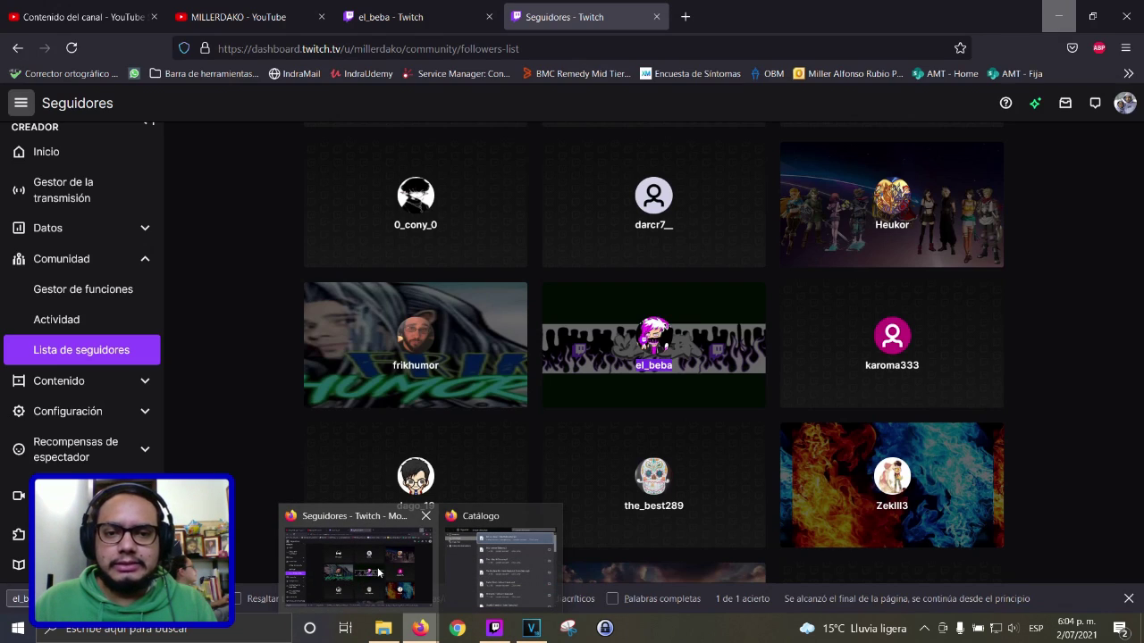
pyautogui.click(412, 18)
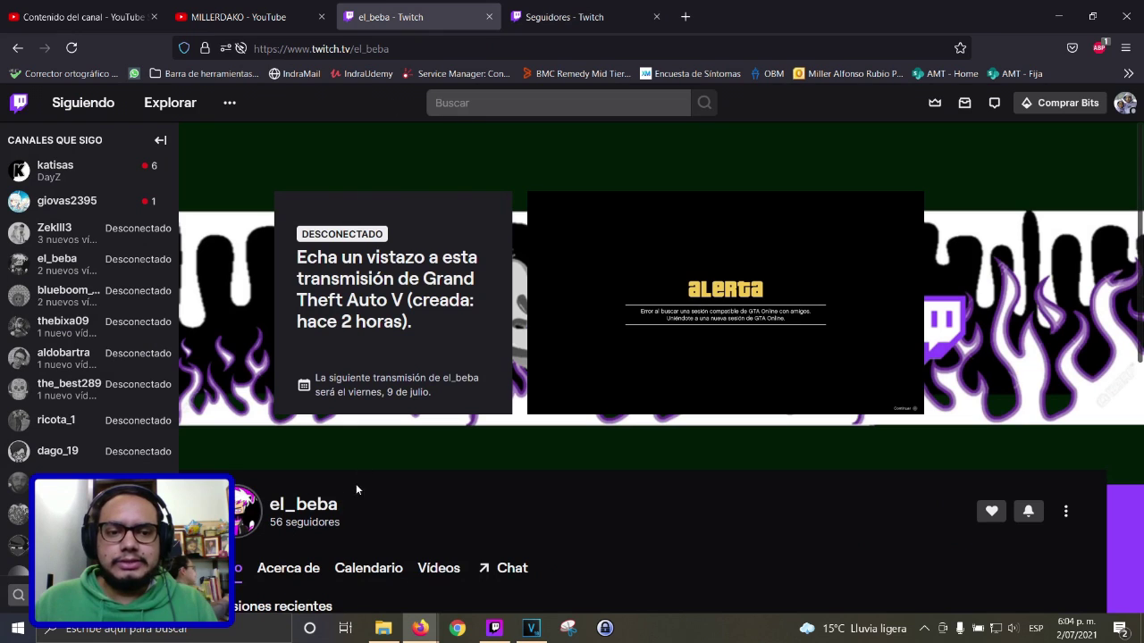
pyautogui.moveTo(355, 501); pyautogui.dragTo(275, 507)
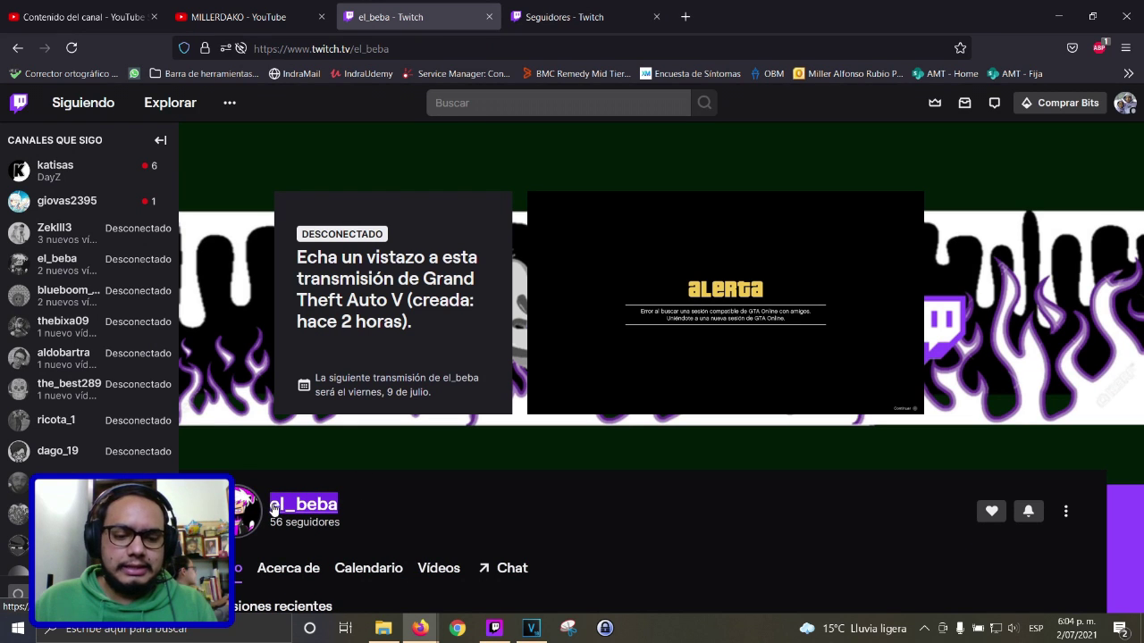
pyautogui.click(533, 6)
pyautogui.write('el_beba')
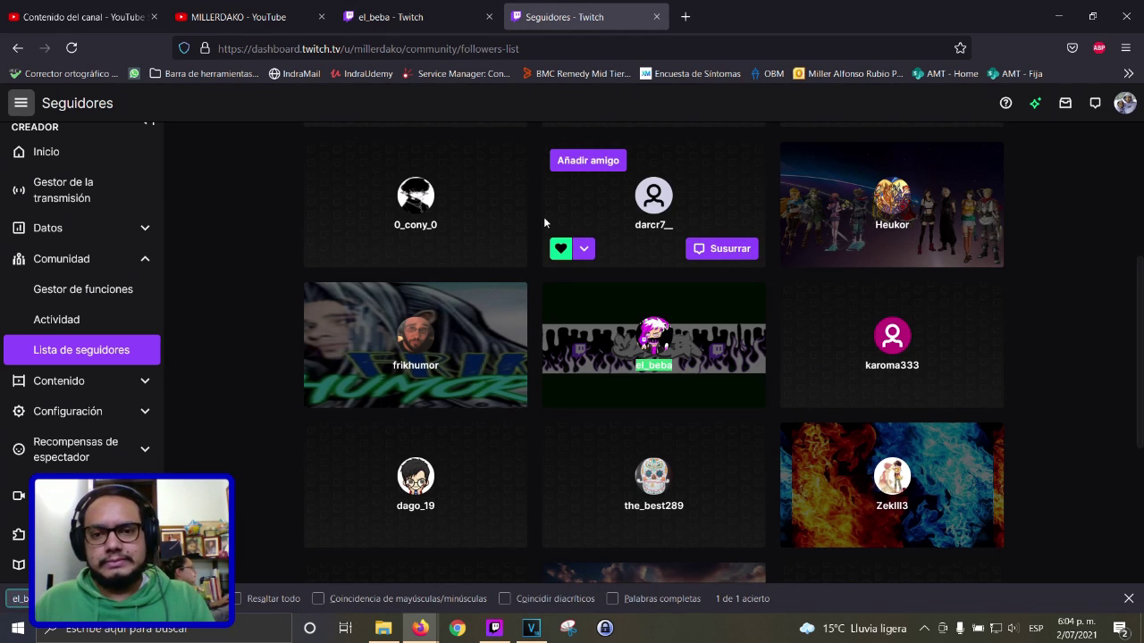
# Open the followed Twitch channel with the Stumble Guys video, copy its name, and search the Seguidores list for it
pyautogui.click(377, 7)
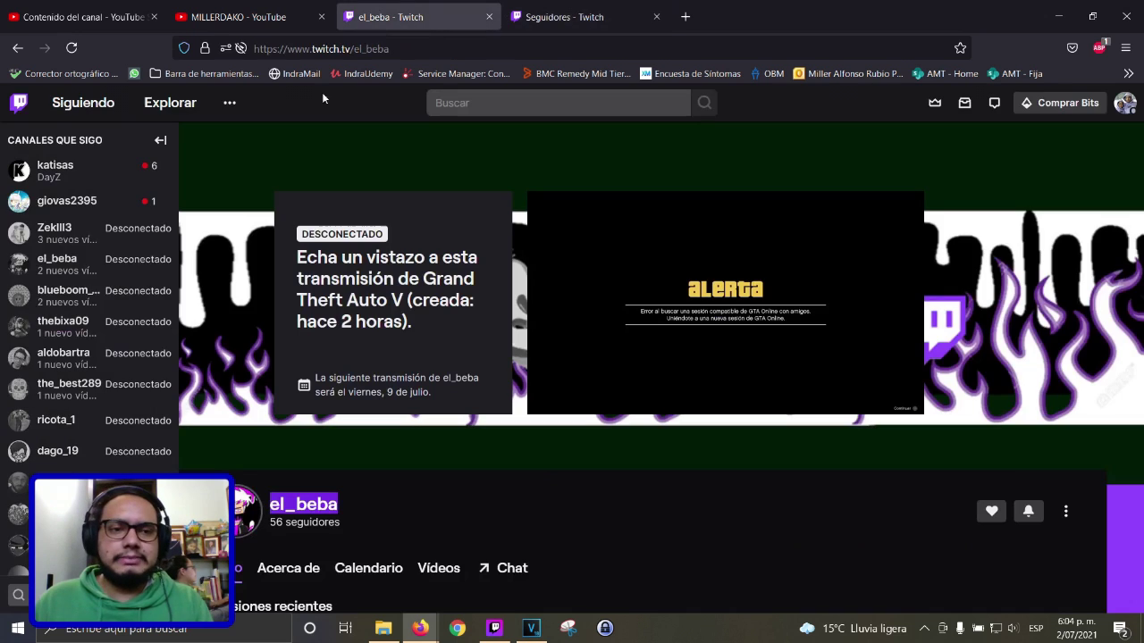
pyautogui.click(81, 285)
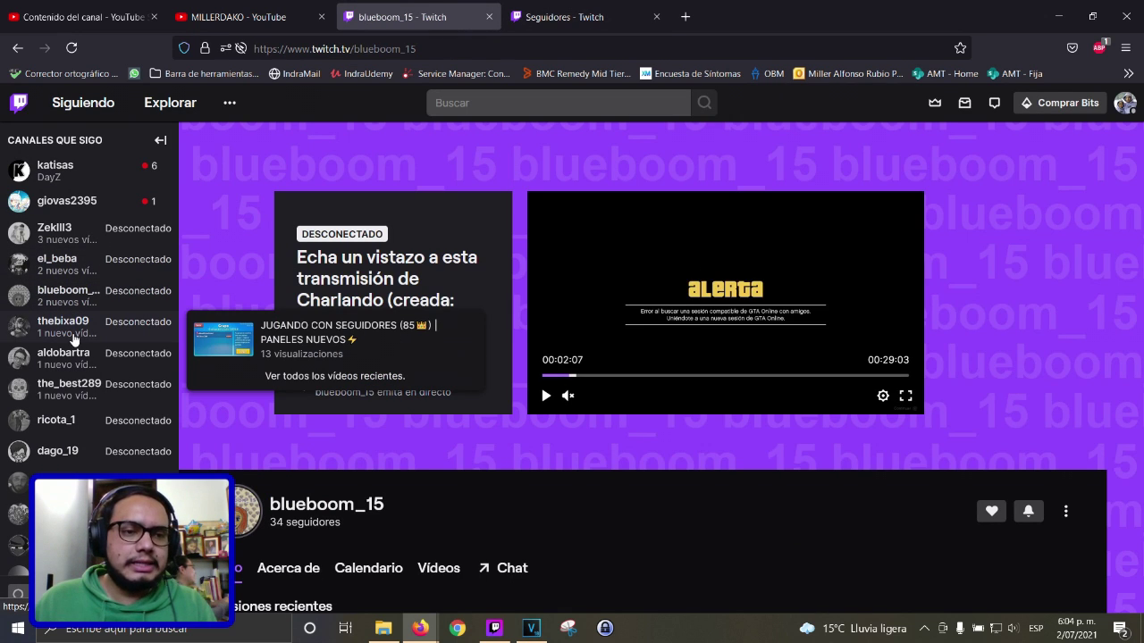
pyautogui.click(95, 335)
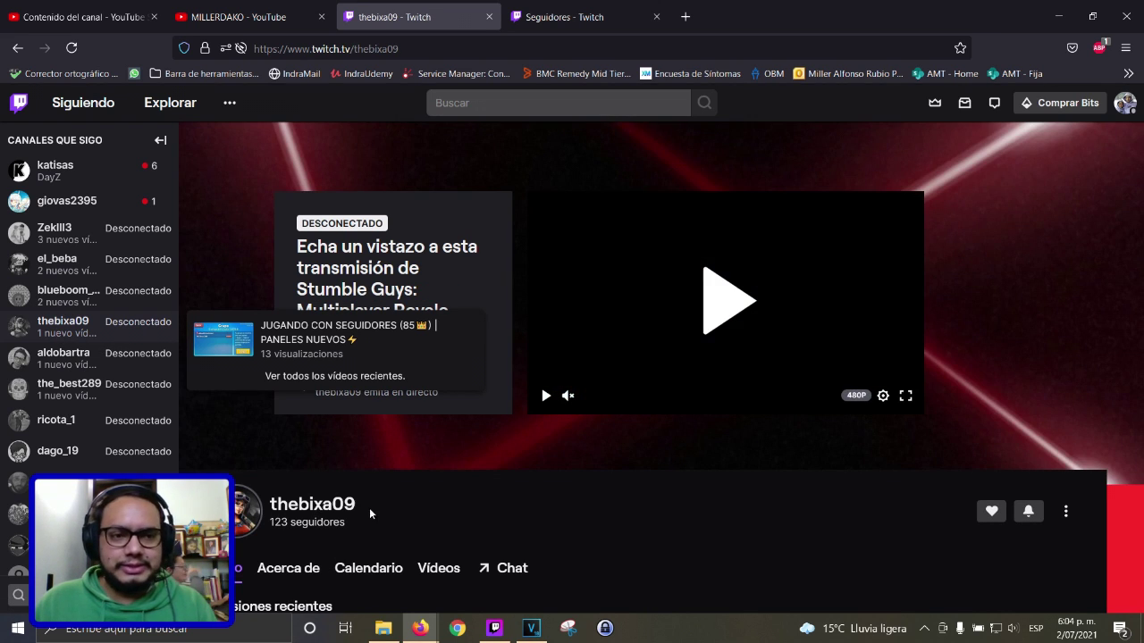
pyautogui.moveTo(361, 505); pyautogui.dragTo(284, 507)
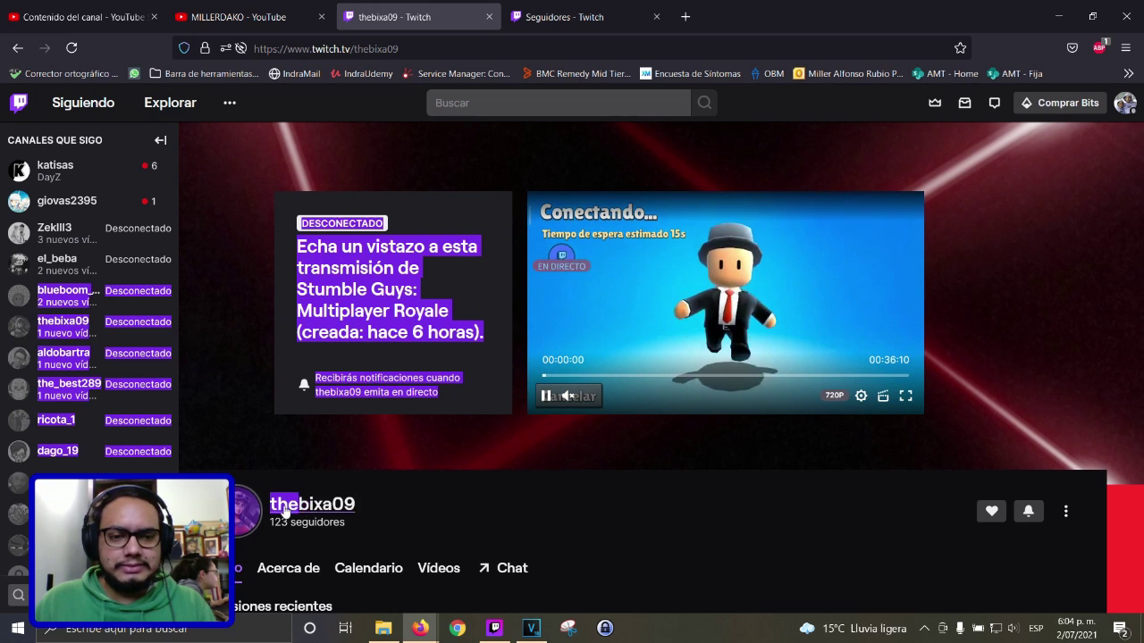
pyautogui.click(374, 507)
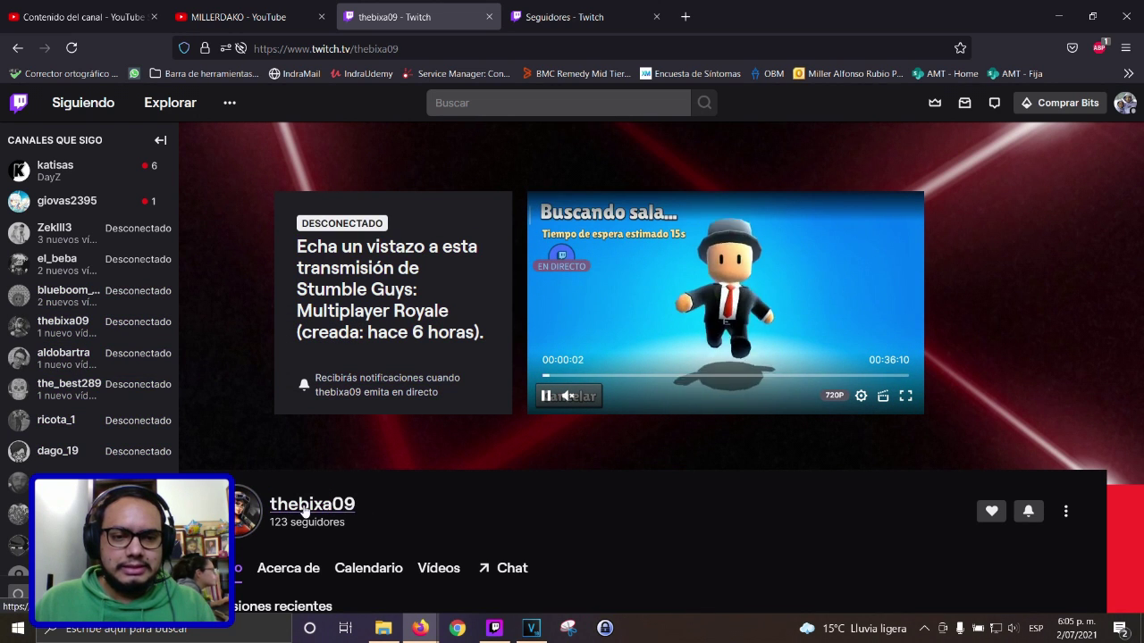
pyautogui.tripleClick(365, 516)
pyautogui.click(364, 510)
pyautogui.moveTo(357, 507); pyautogui.dragTo(274, 506)
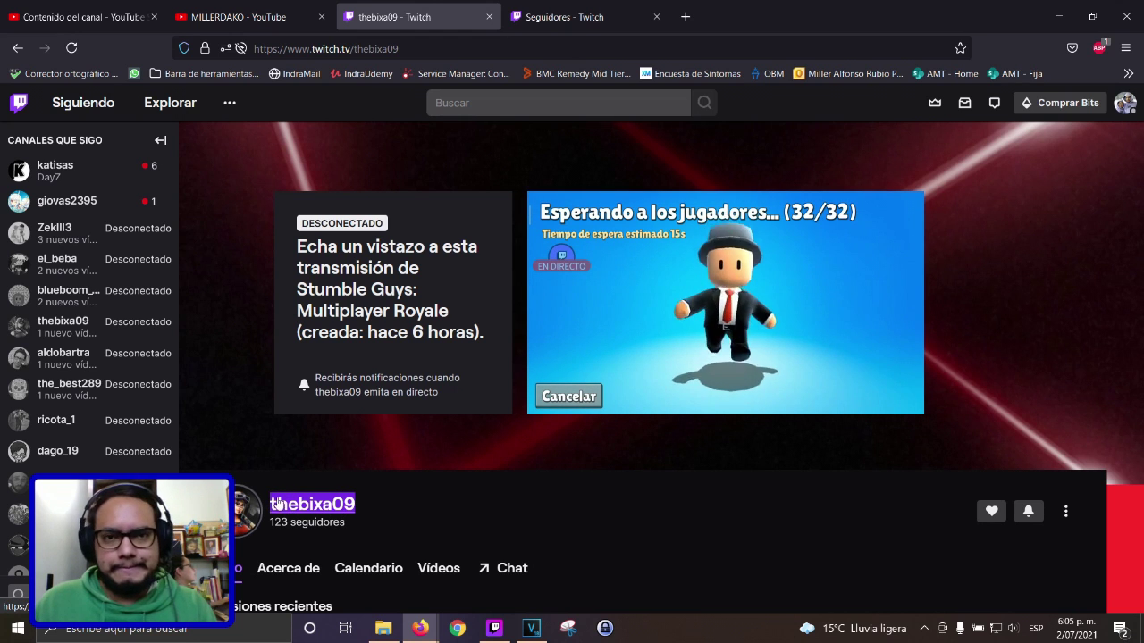
pyautogui.click(543, 29)
pyautogui.moveTo(550, 403)
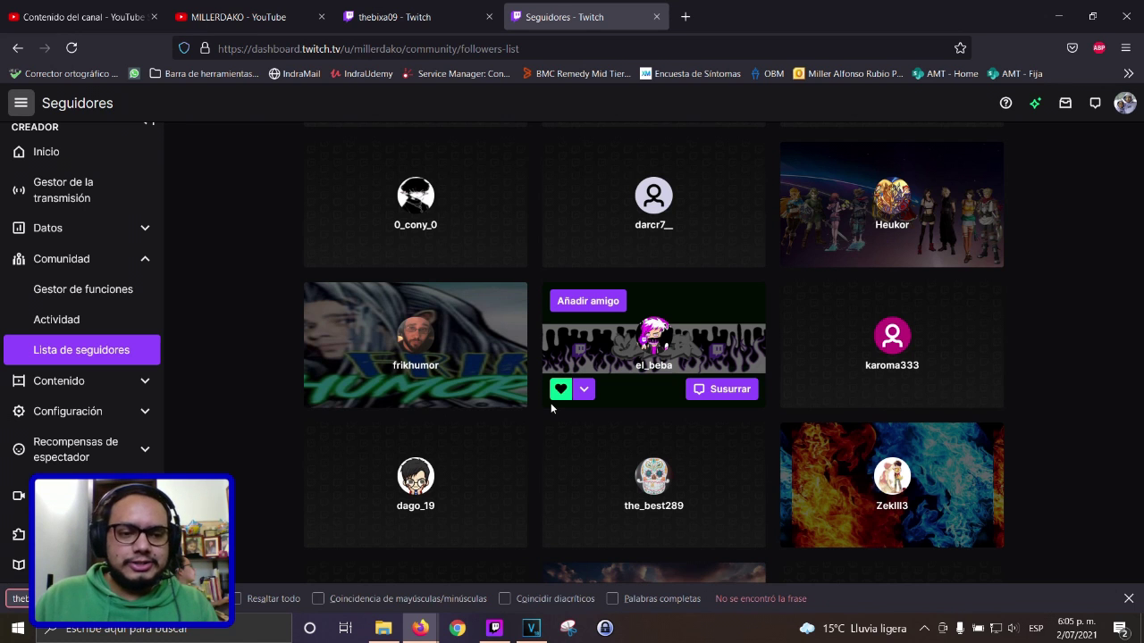
# Unfollow the channel with the Stumble Guys: Multiplayer Royale video from its Twitch page
pyautogui.click(406, 18)
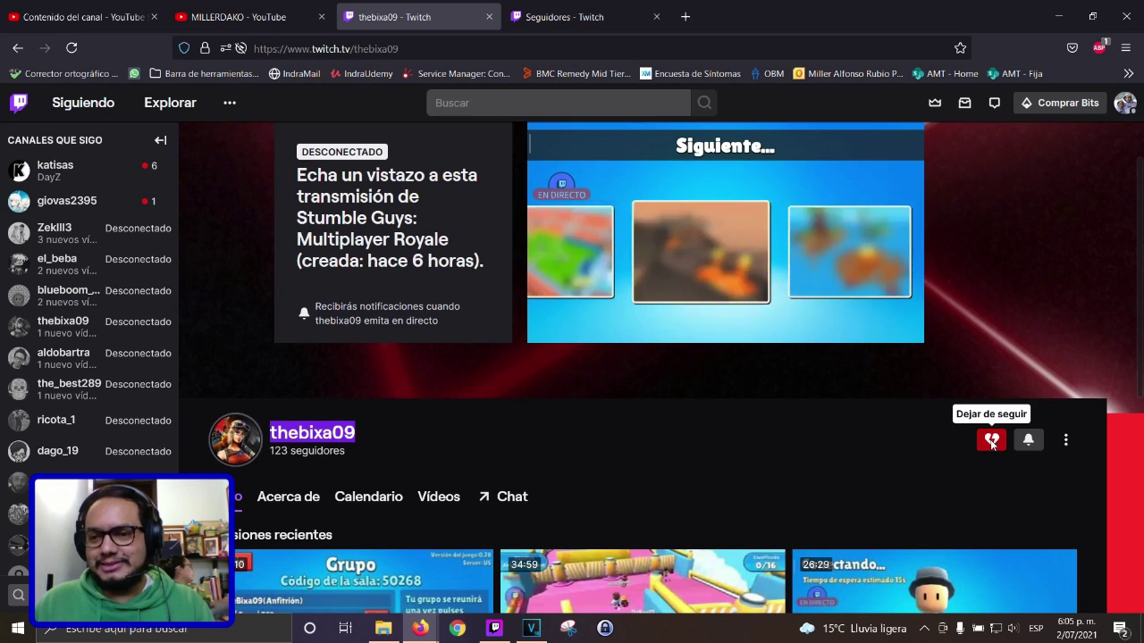
pyautogui.click(991, 439)
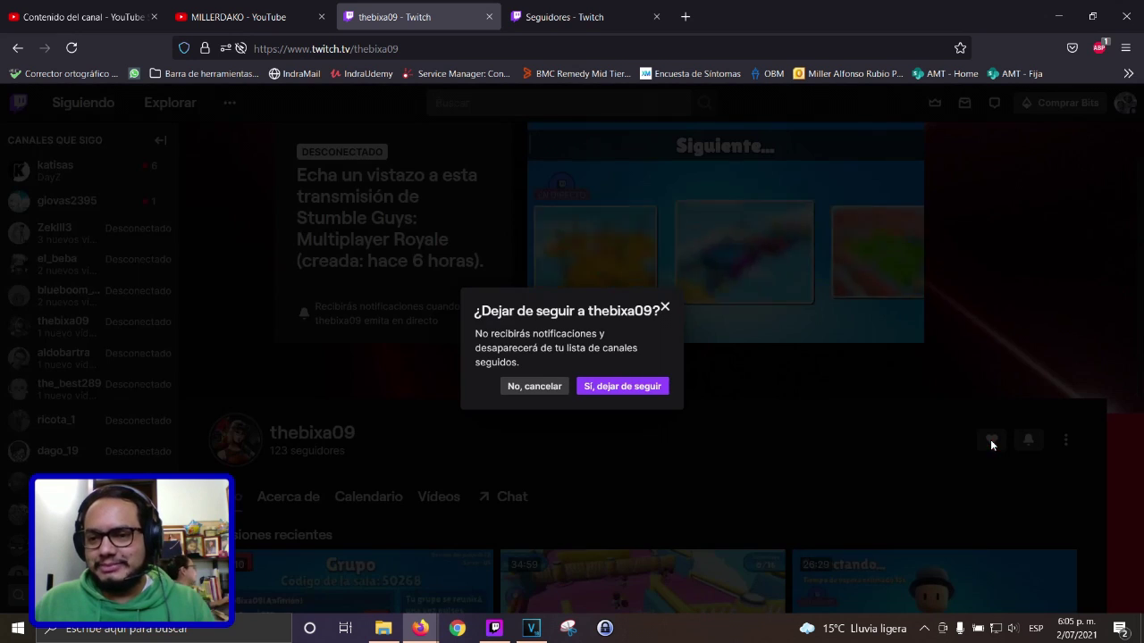
pyautogui.click(616, 387)
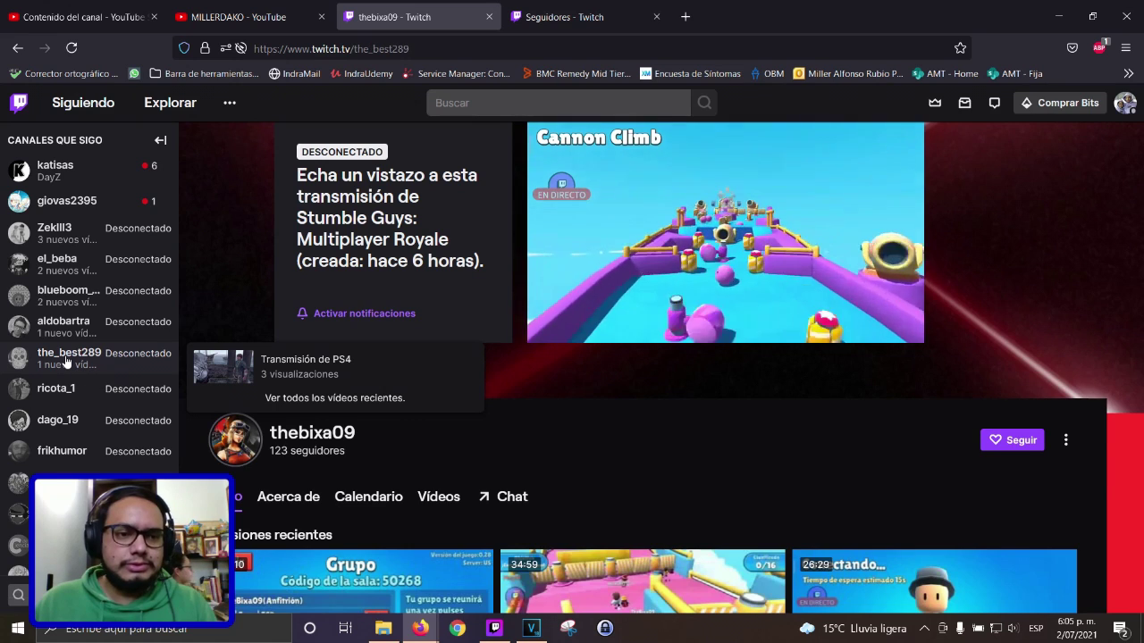
# Open the followed channel with the Games + Demos video, copy its name, and search the Seguidores list for it
pyautogui.click(66, 357)
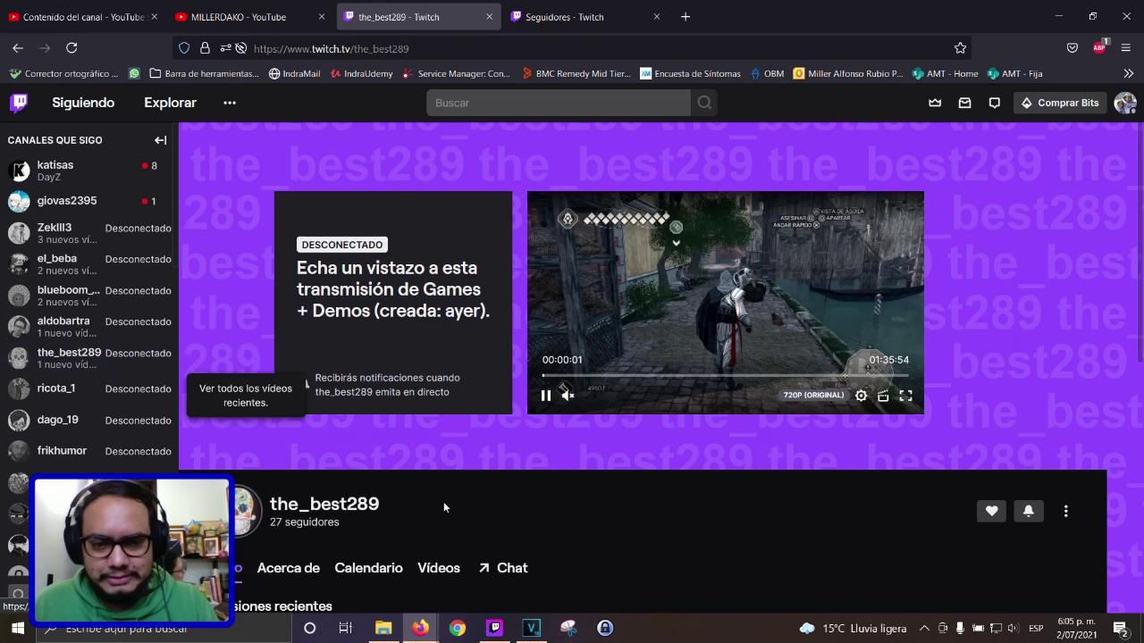
pyautogui.moveTo(424, 511); pyautogui.dragTo(298, 508)
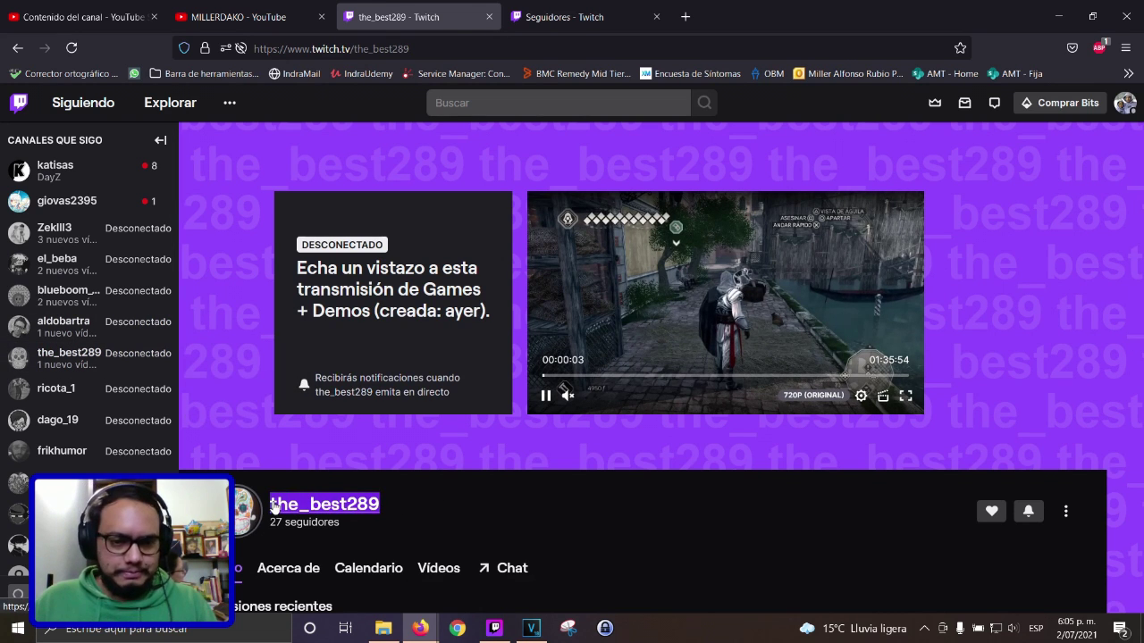
pyautogui.click(582, 16)
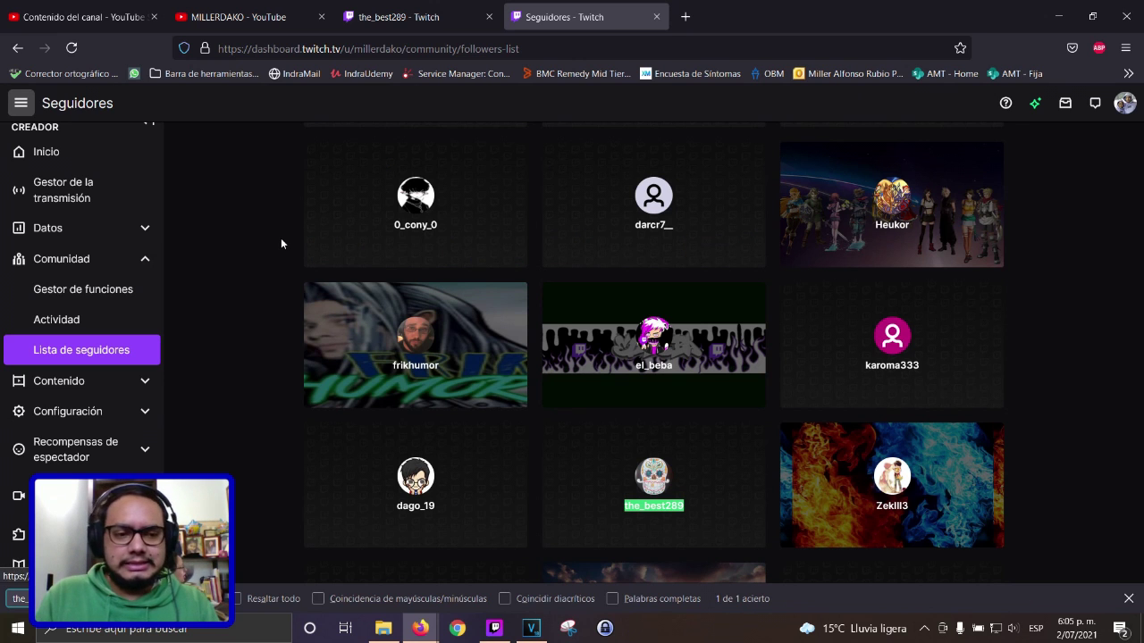
# Unfollow the channel with the Games + Demos video from its Twitch page
pyautogui.click(411, 16)
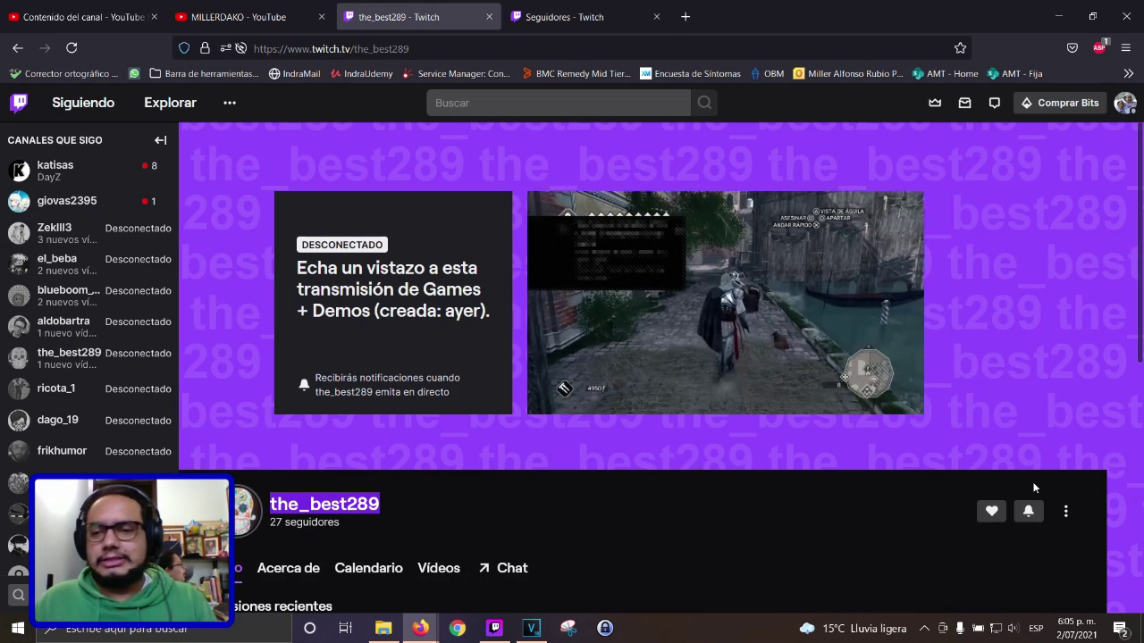
pyautogui.click(991, 510)
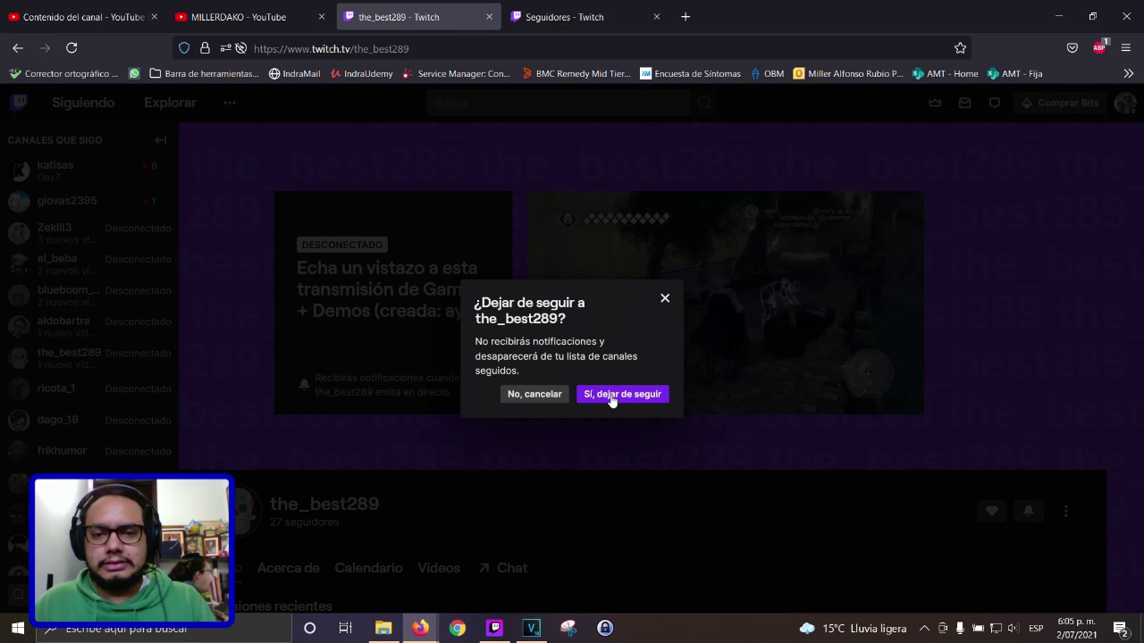
pyautogui.click(611, 395)
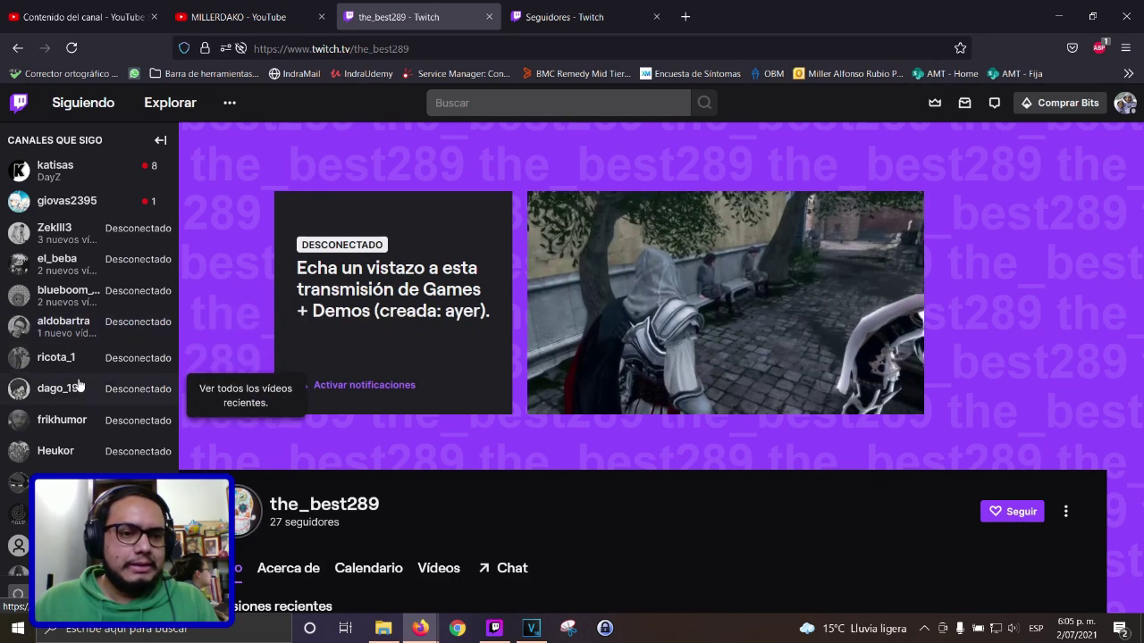
# Open the followed channel with the Days Gone video, copy its name, and search the Seguidores list for it
pyautogui.click(56, 359)
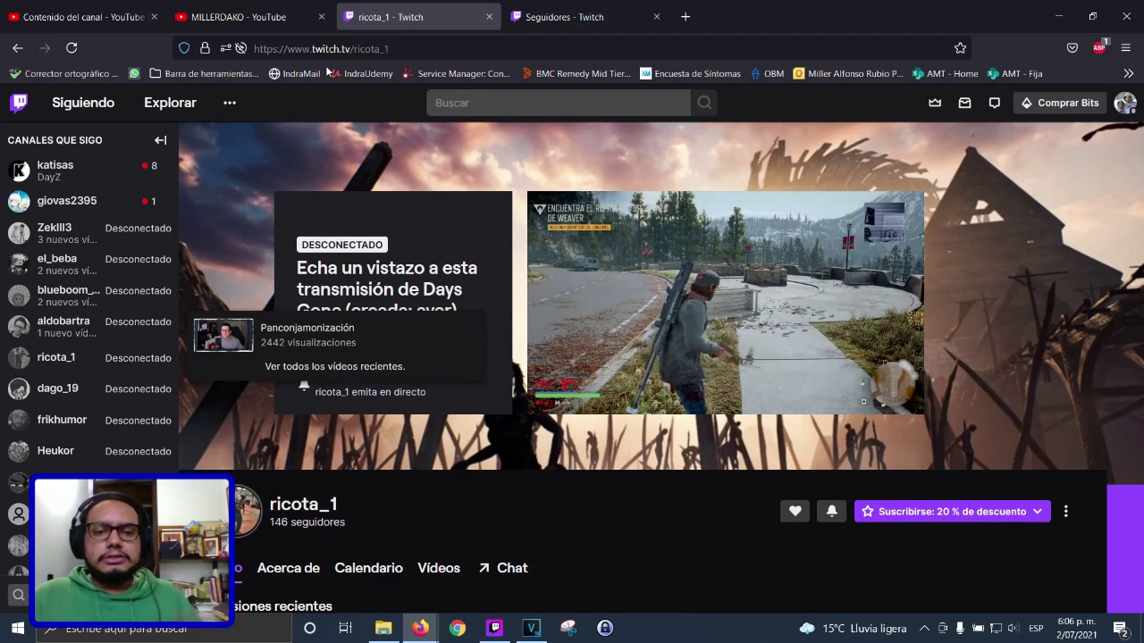
pyautogui.moveTo(380, 503); pyautogui.dragTo(283, 507)
pyautogui.hotkey('ctrl', 'c')
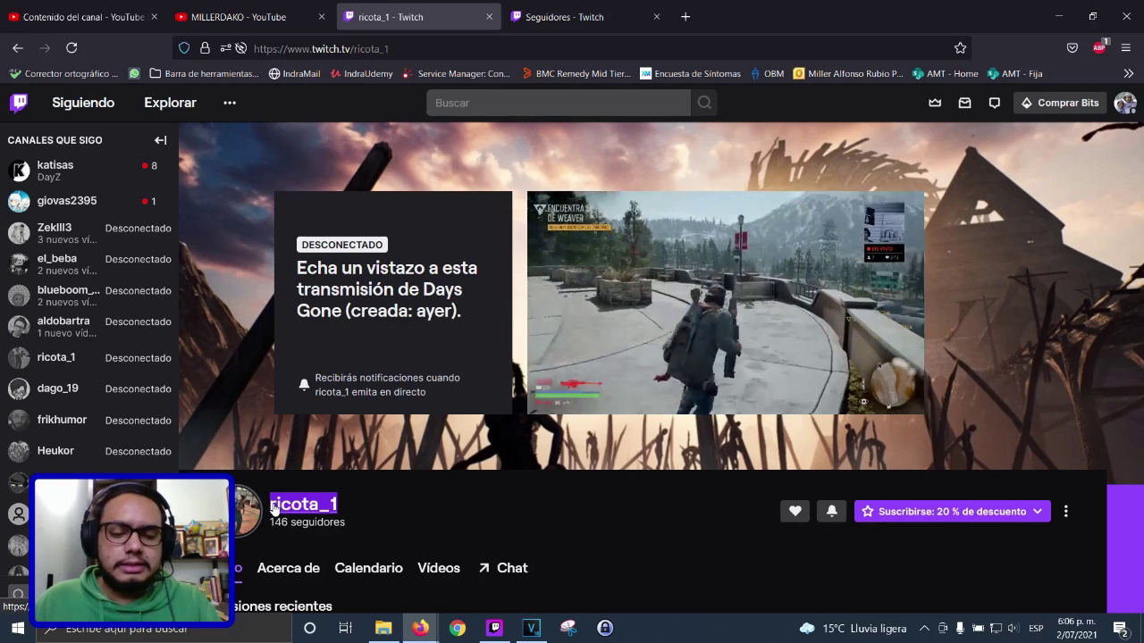
pyautogui.click(560, 17)
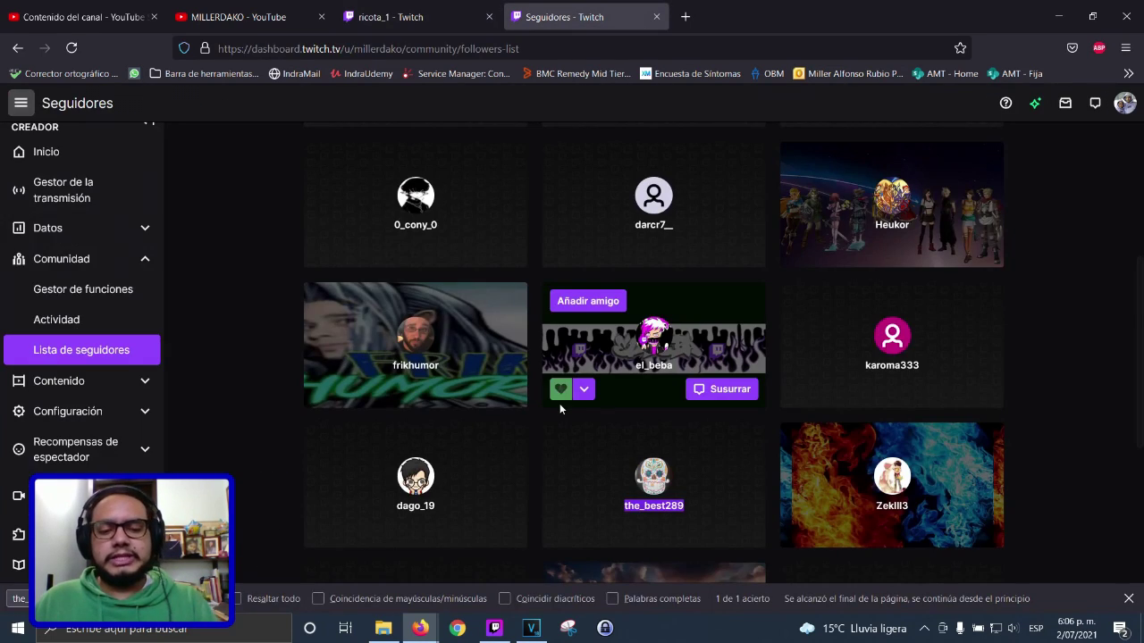
pyautogui.hotkey('ctrl', 'f')
pyautogui.hotkey('ctrl', 'v')
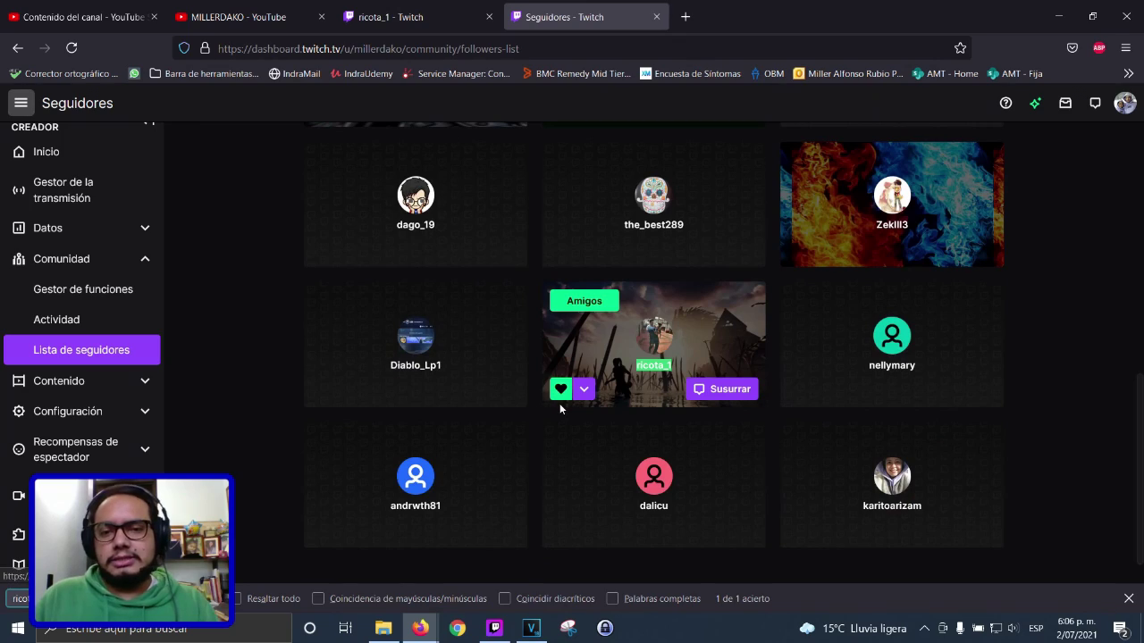
# Open the followed channel listed just below the Days Gone one, copy its name, and search the Seguidores list for it
pyautogui.click(442, 7)
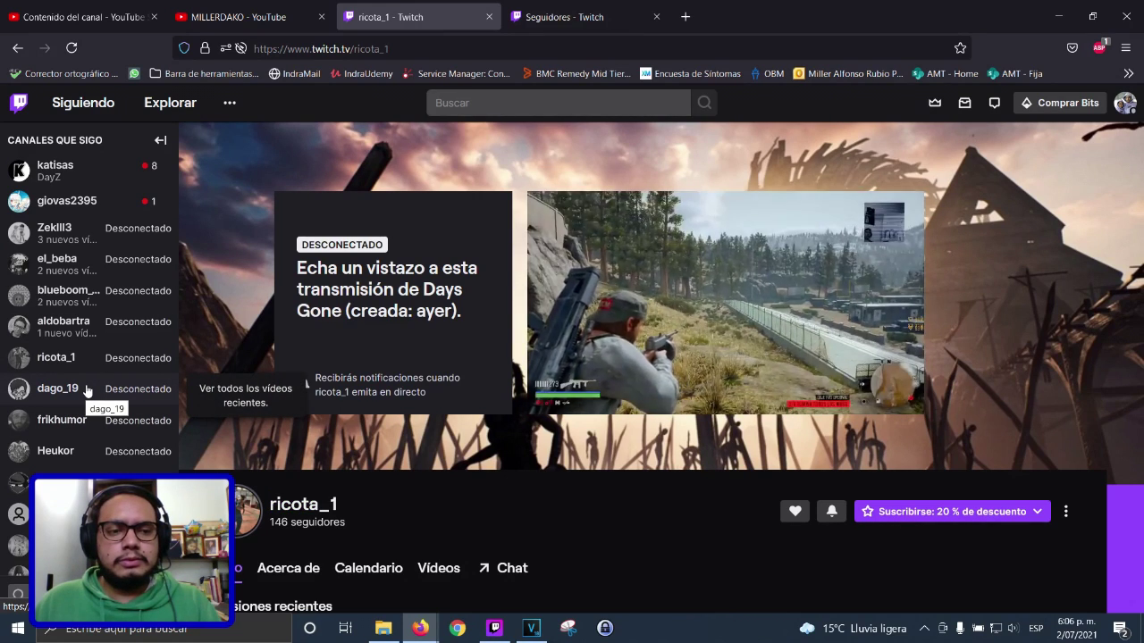
pyautogui.click(57, 389)
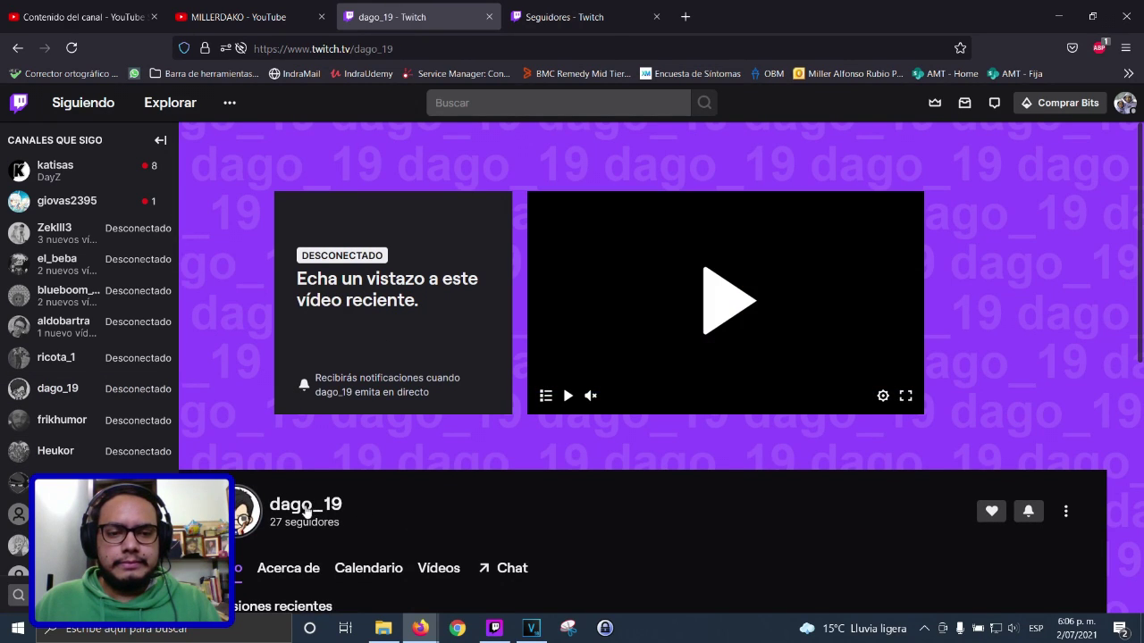
pyautogui.moveTo(276, 509); pyautogui.dragTo(268, 508)
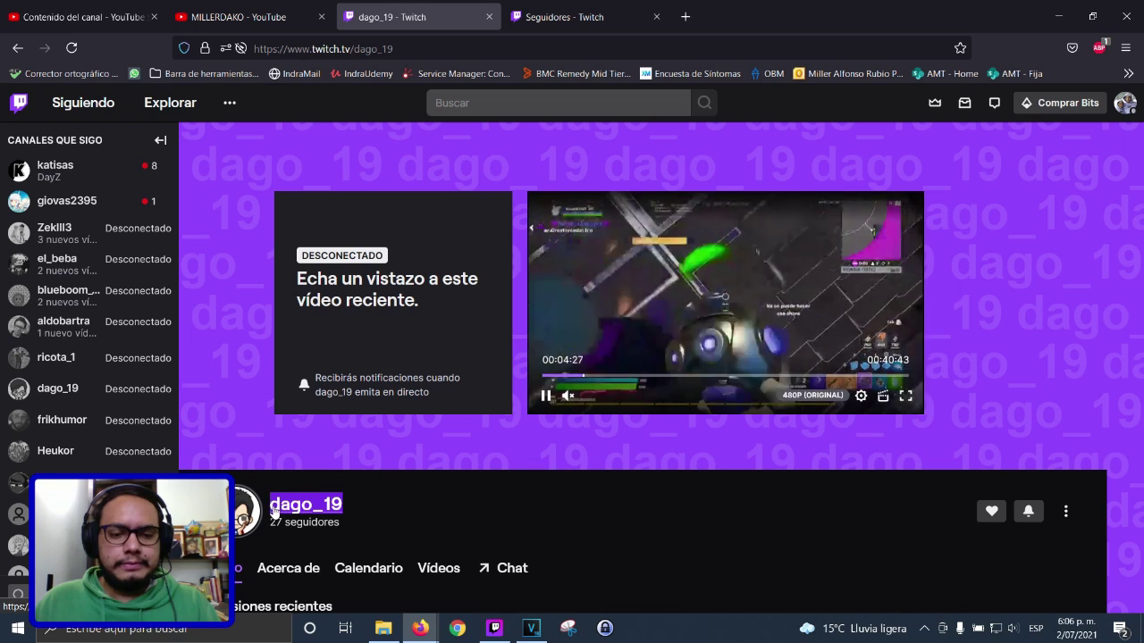
pyautogui.click(532, 19)
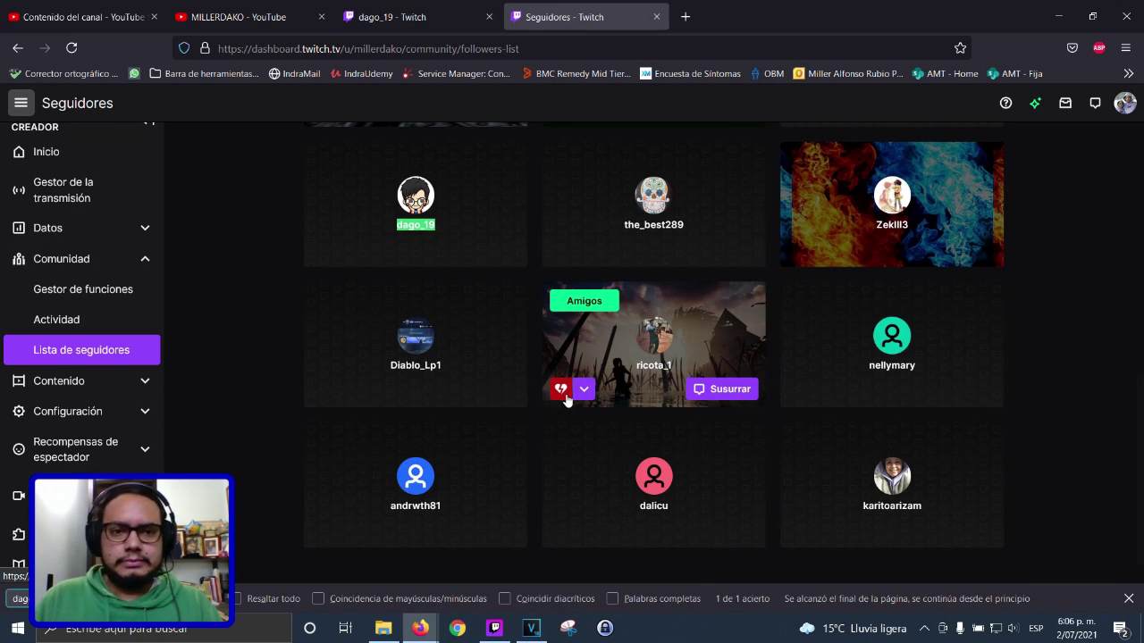
# Open the following offline channel among the followed channels and look through the Seguidores list for its card
pyautogui.click(429, 12)
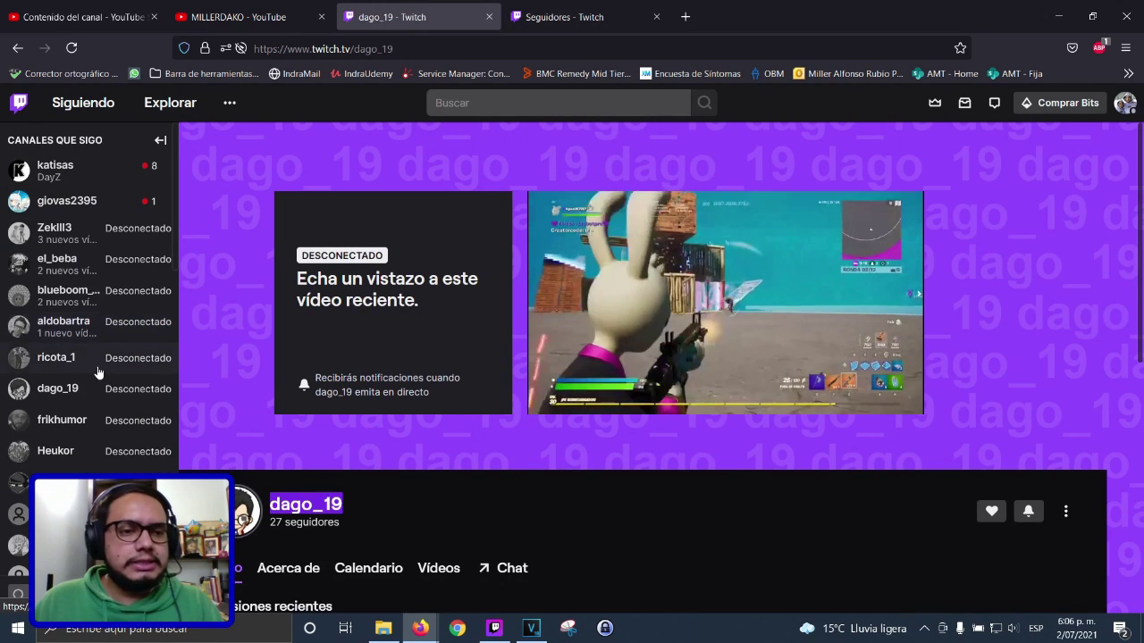
pyautogui.scroll(-2, 89, 344)
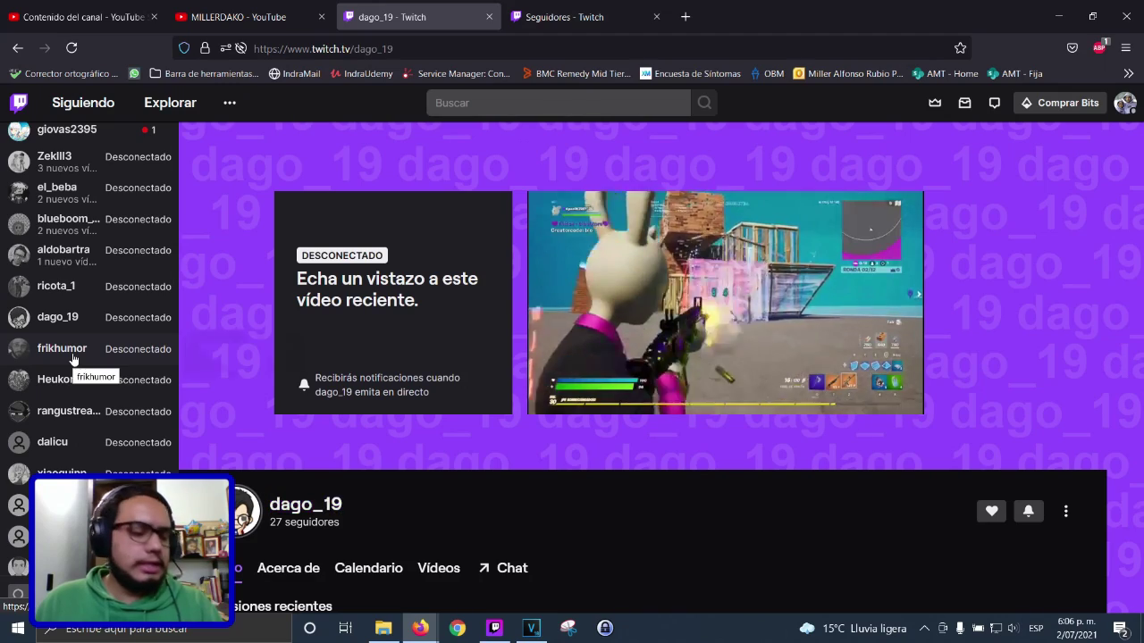
pyautogui.click(62, 348)
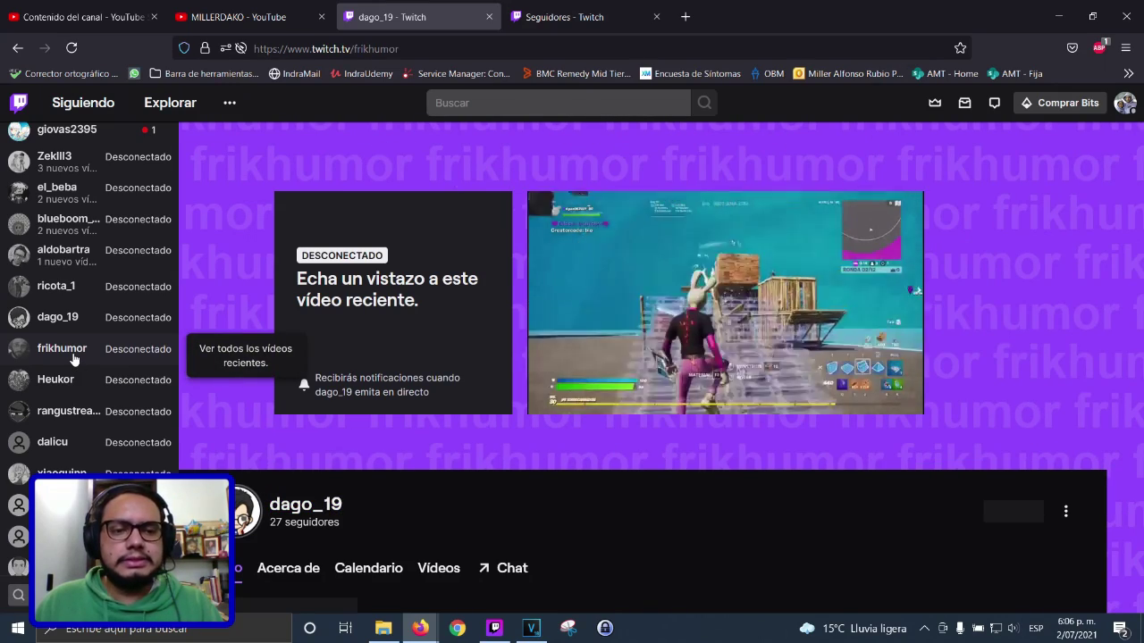
pyautogui.hotkey('ctrl', 'Tab')
pyautogui.scroll(6, 453, 376)
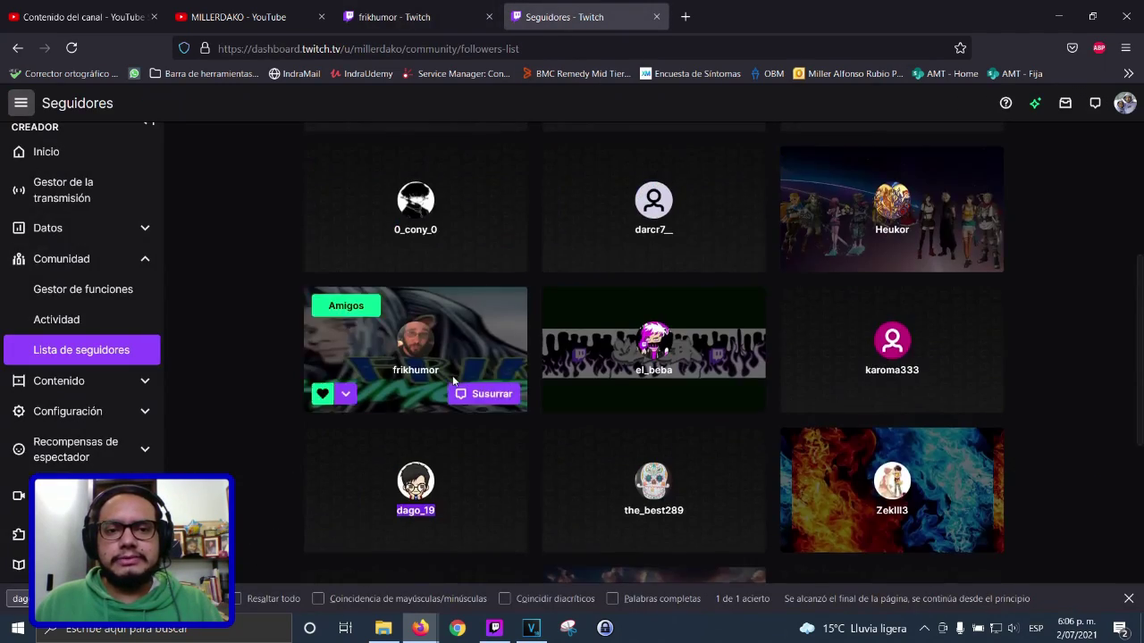
pyautogui.scroll(-2, 452, 376)
# Open the followed channel with the The Legend of Zelda: The Minish Cap video and search the Seguidores list for its name
pyautogui.click(411, 16)
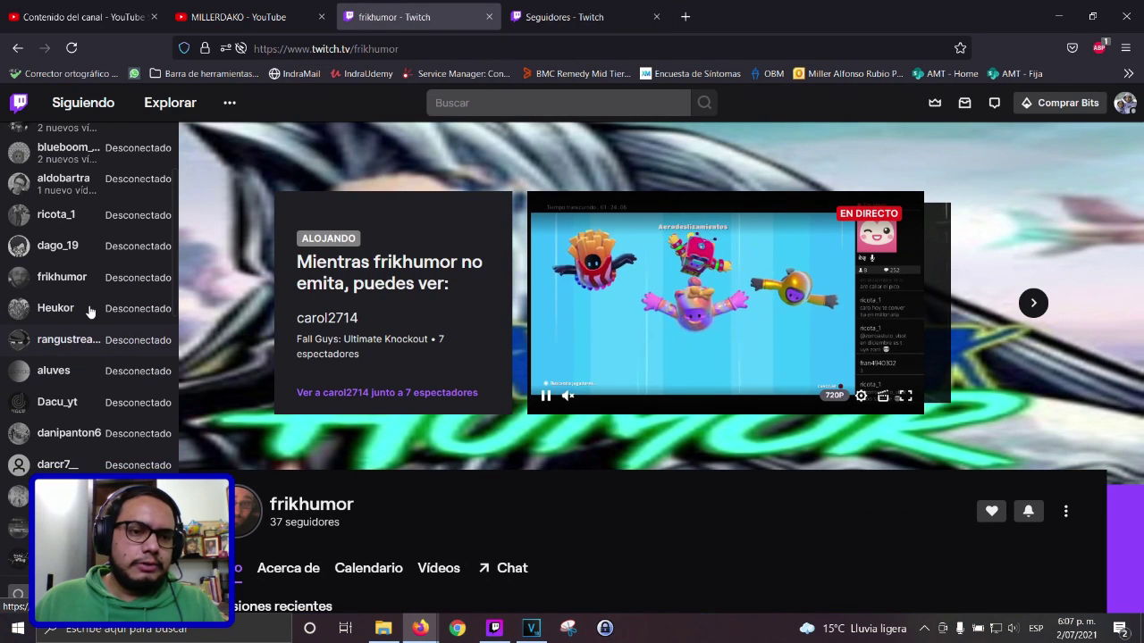
pyautogui.click(89, 311)
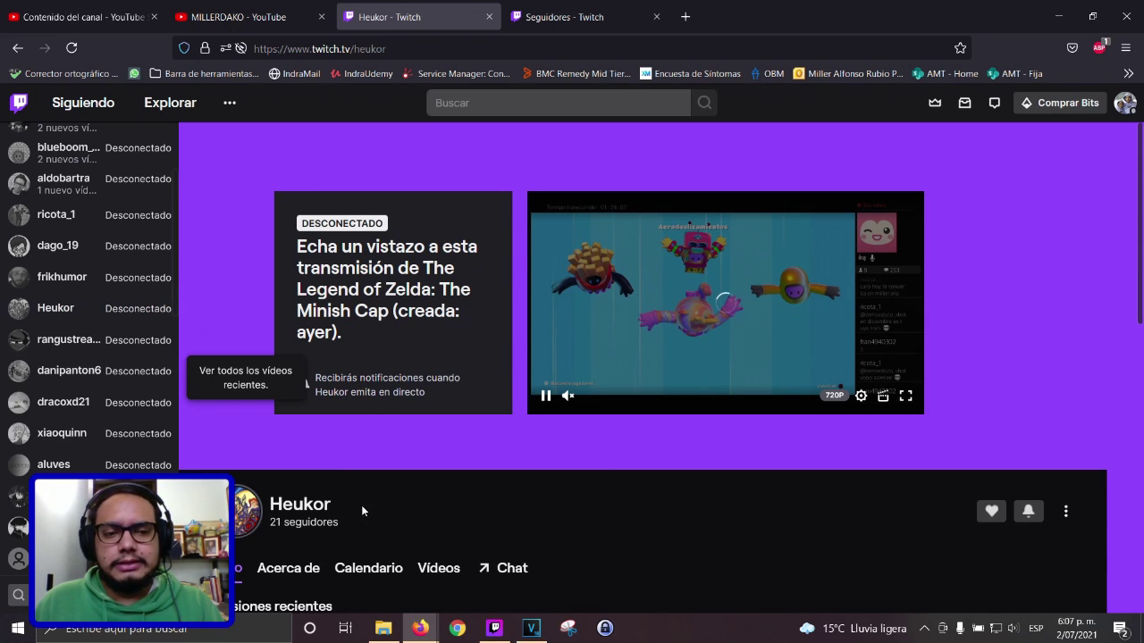
pyautogui.doubleClick(276, 506)
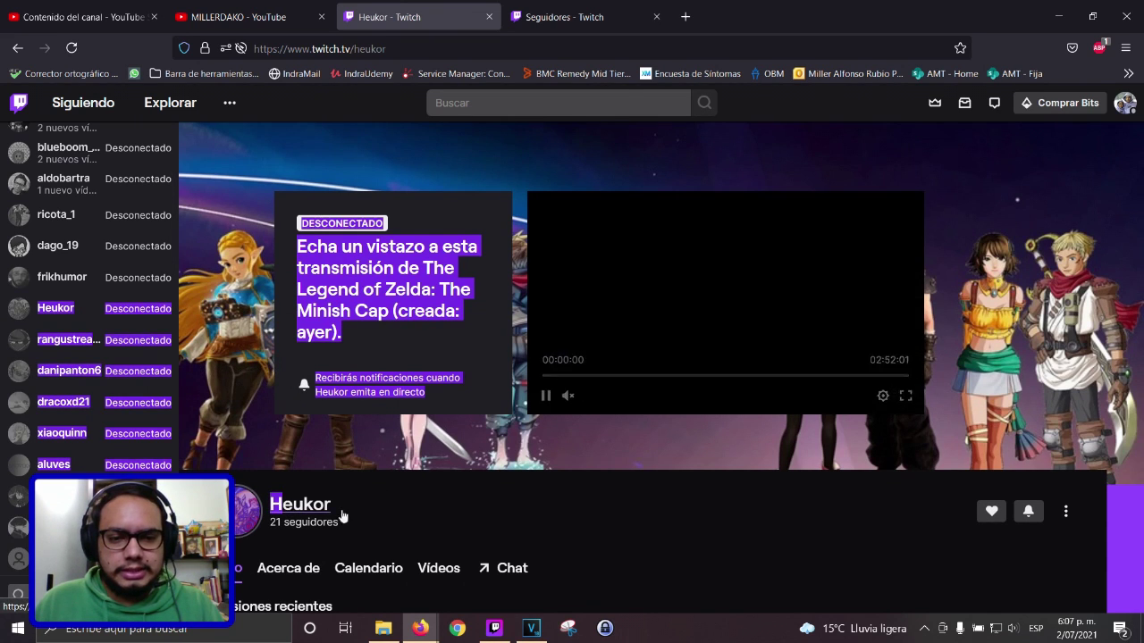
pyautogui.moveTo(329, 506); pyautogui.dragTo(278, 510)
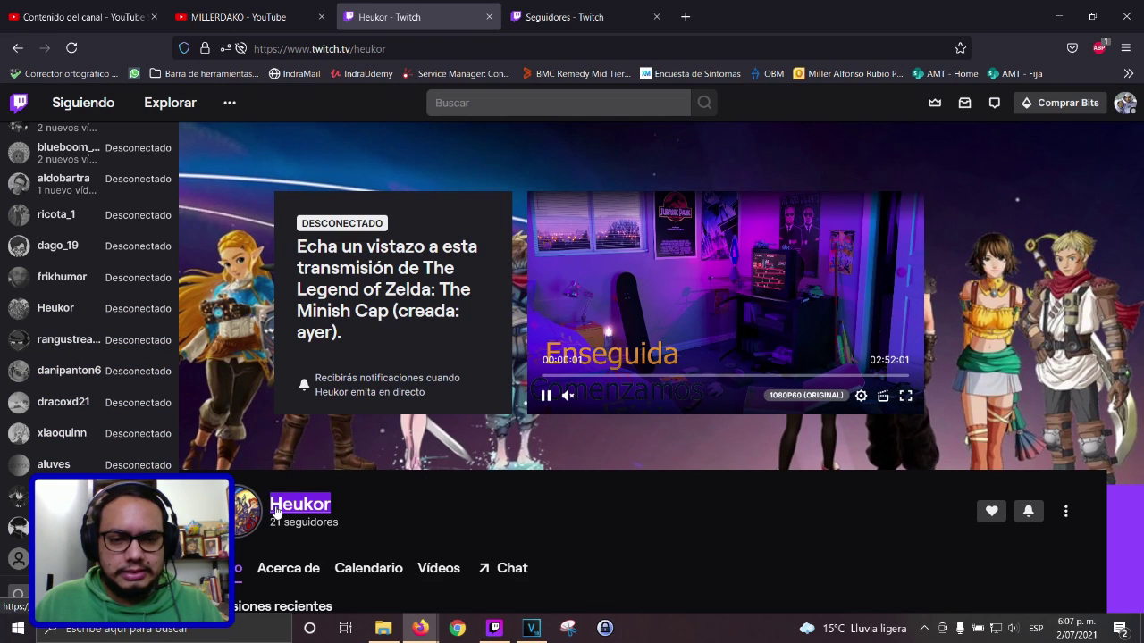
pyautogui.click(572, 16)
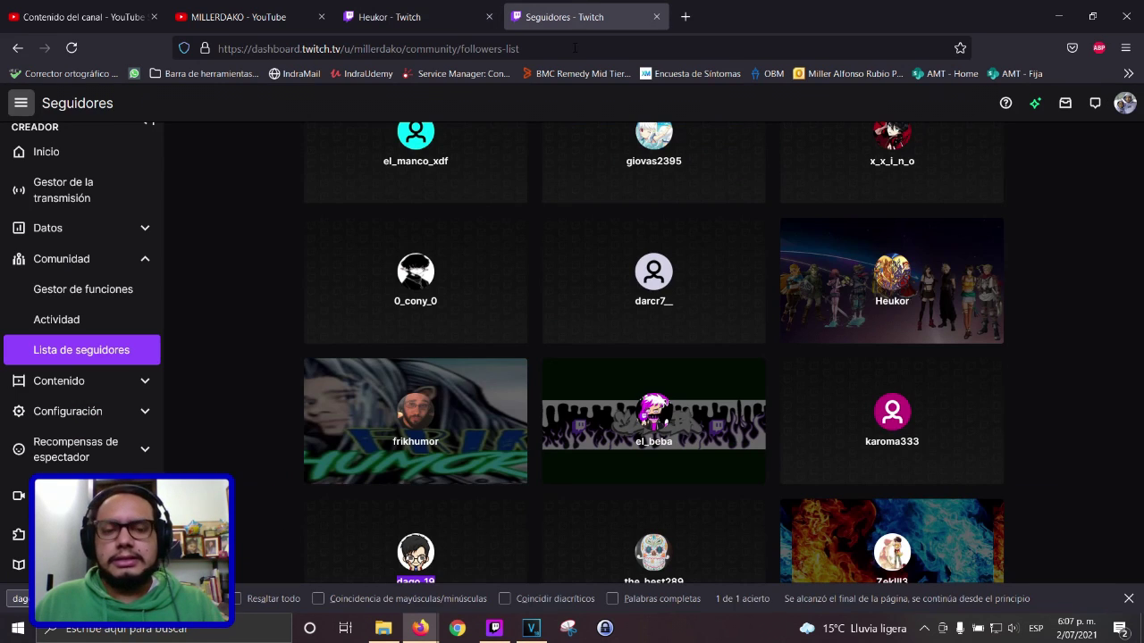
pyautogui.hotkey('ctrl', 'f')
pyautogui.write('Heukor')
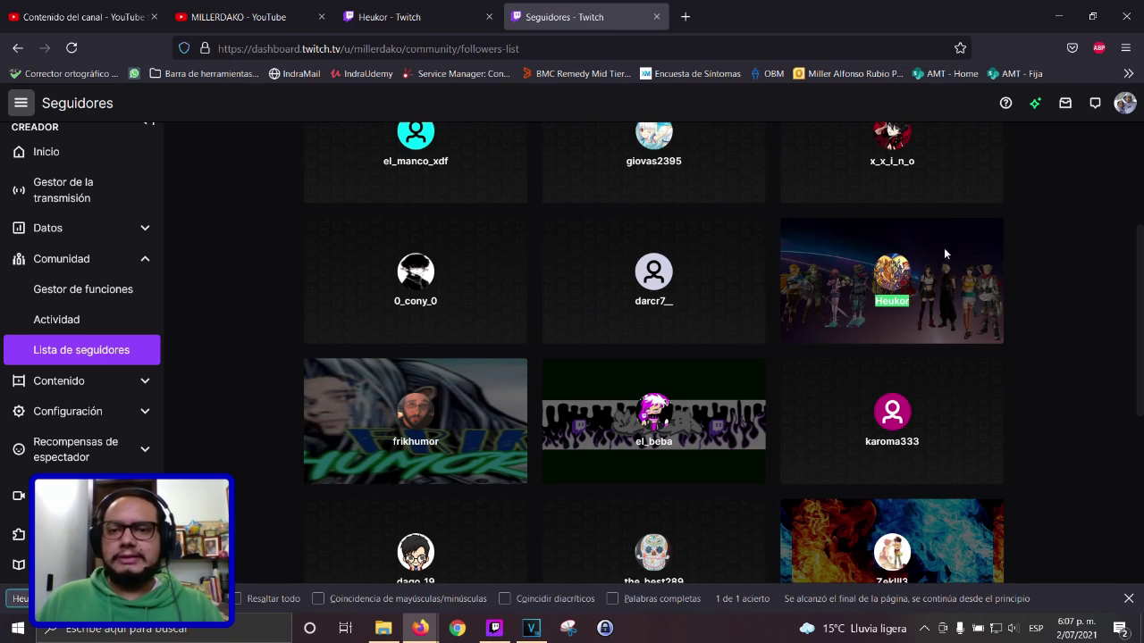
# Return to the open Twitch channel page and switch to Twitch Studio
pyautogui.click(412, 11)
pyautogui.click(496, 628)
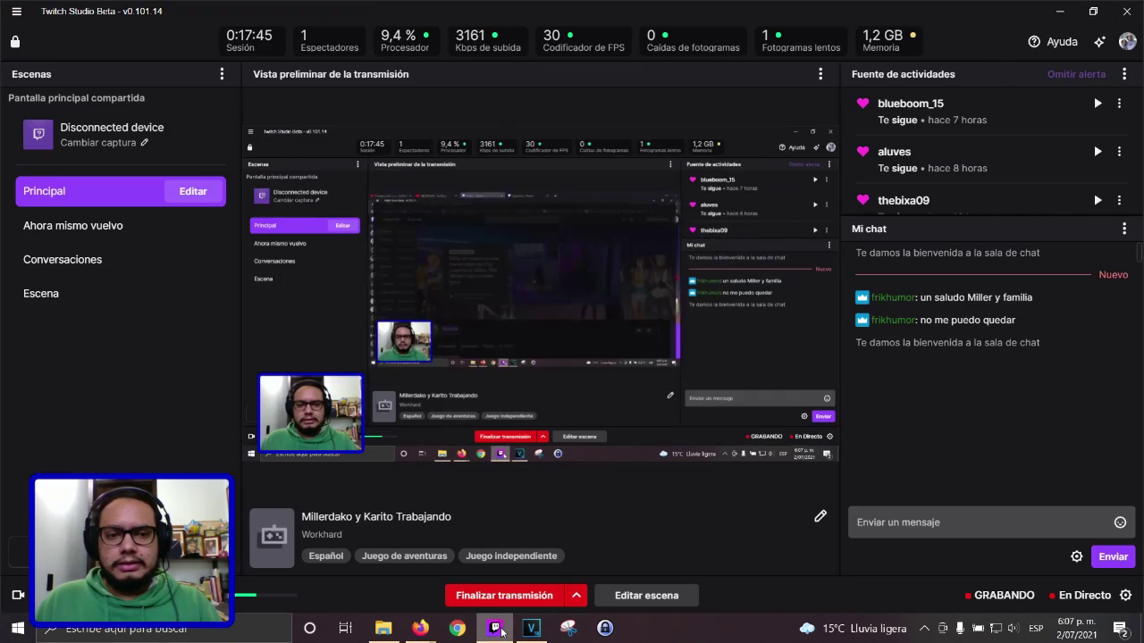
# Return from Twitch Studio to Firefox and look over the open YouTube channel, Twitch channel and Seguidores pages
pyautogui.click(496, 628)
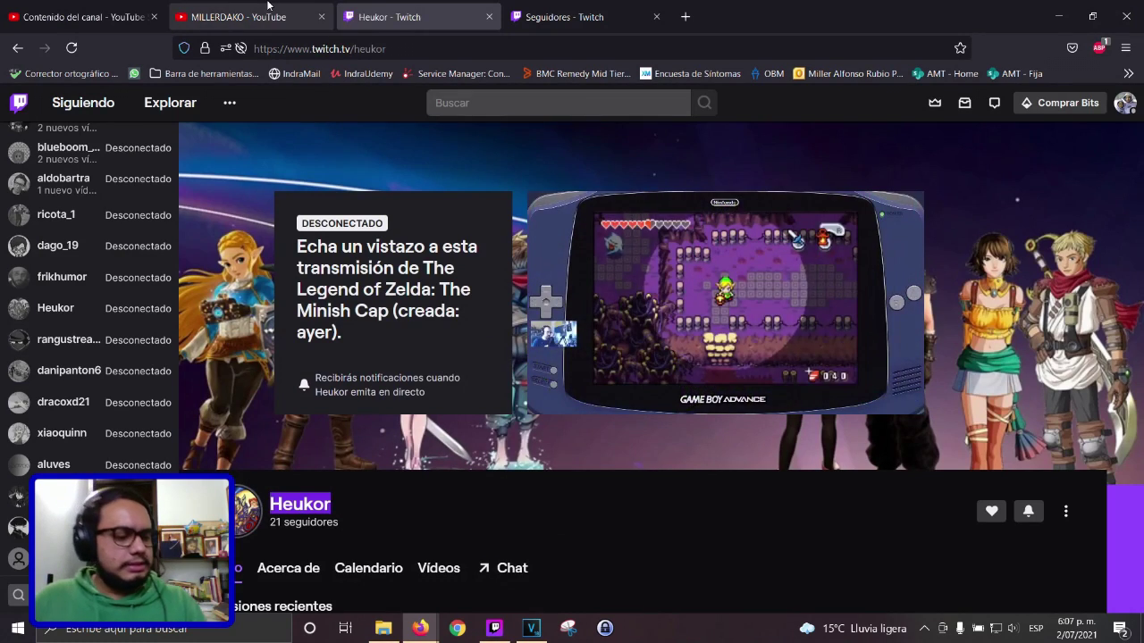
pyautogui.click(268, 6)
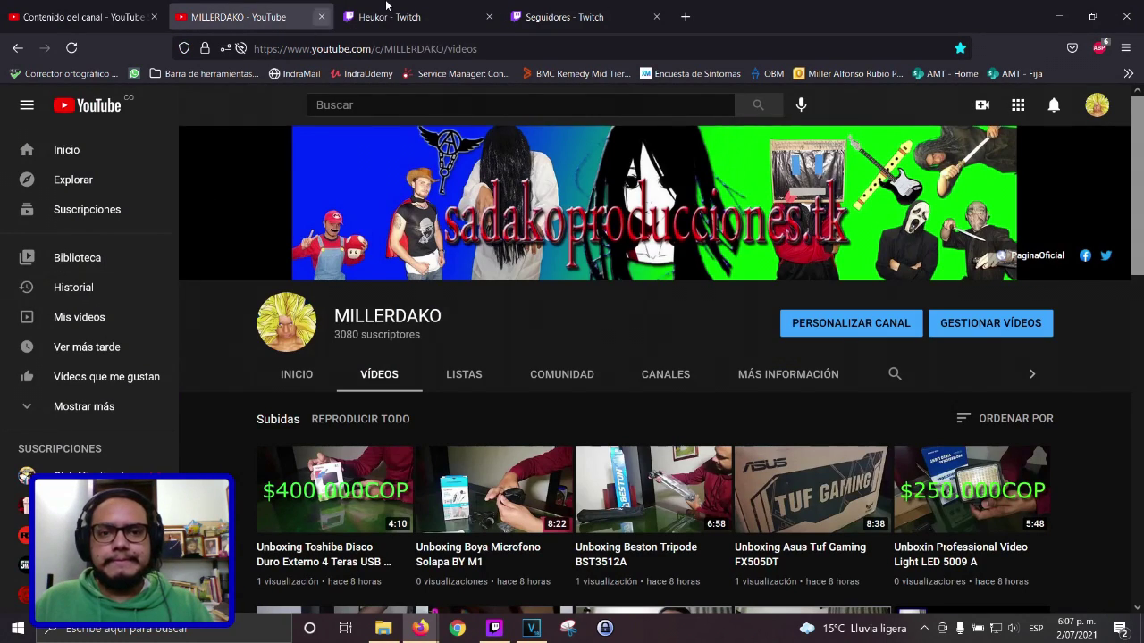
pyautogui.click(407, 14)
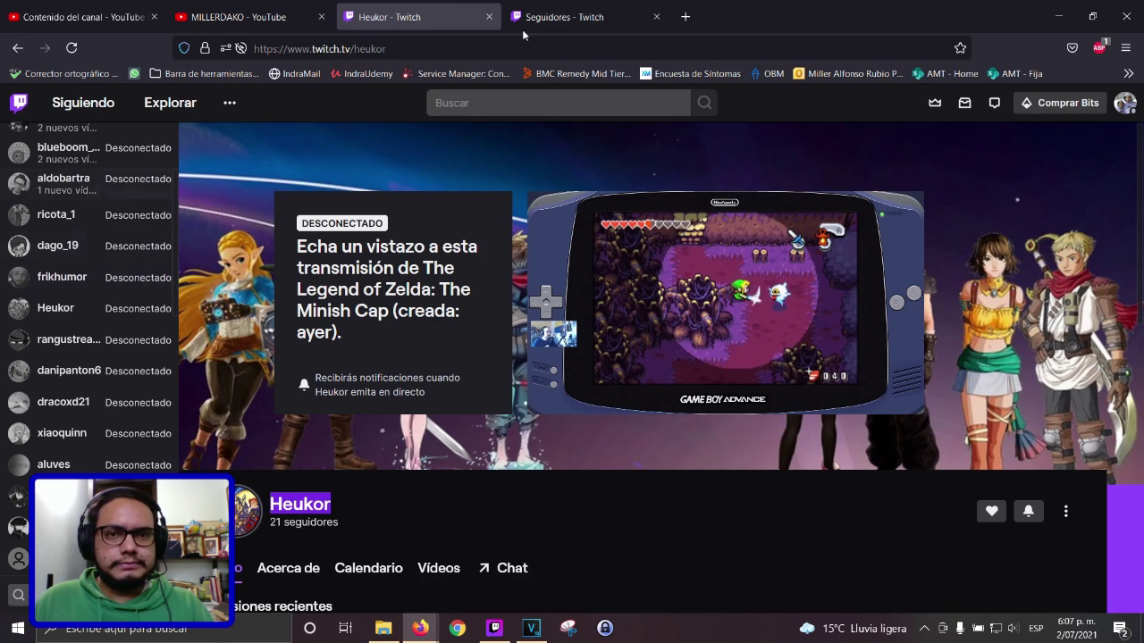
pyautogui.click(532, 13)
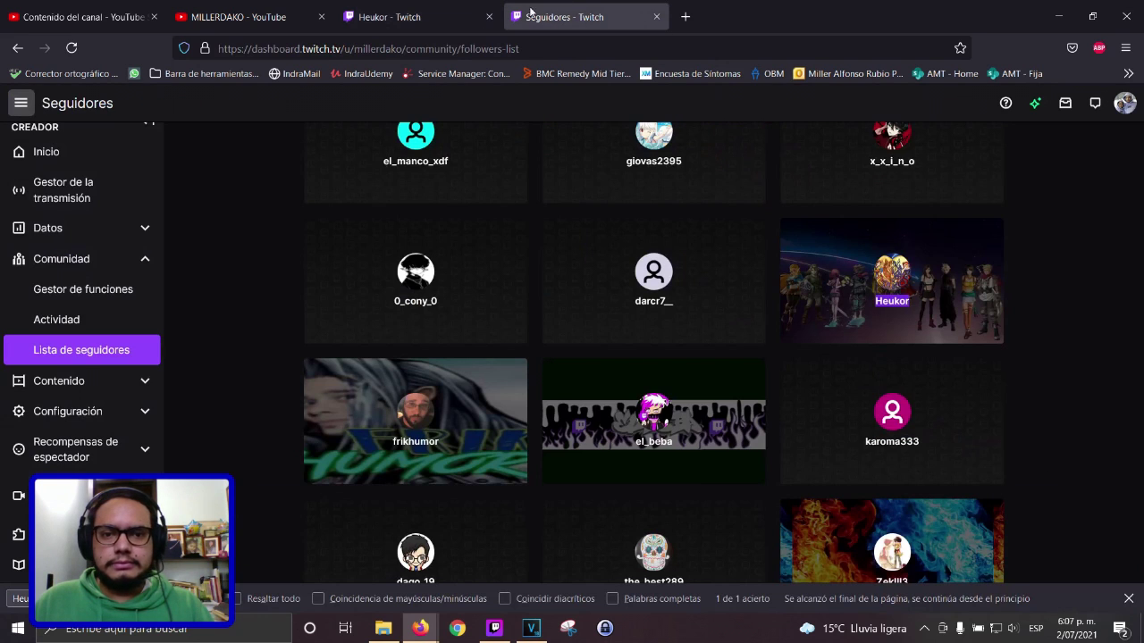
pyautogui.click(422, 13)
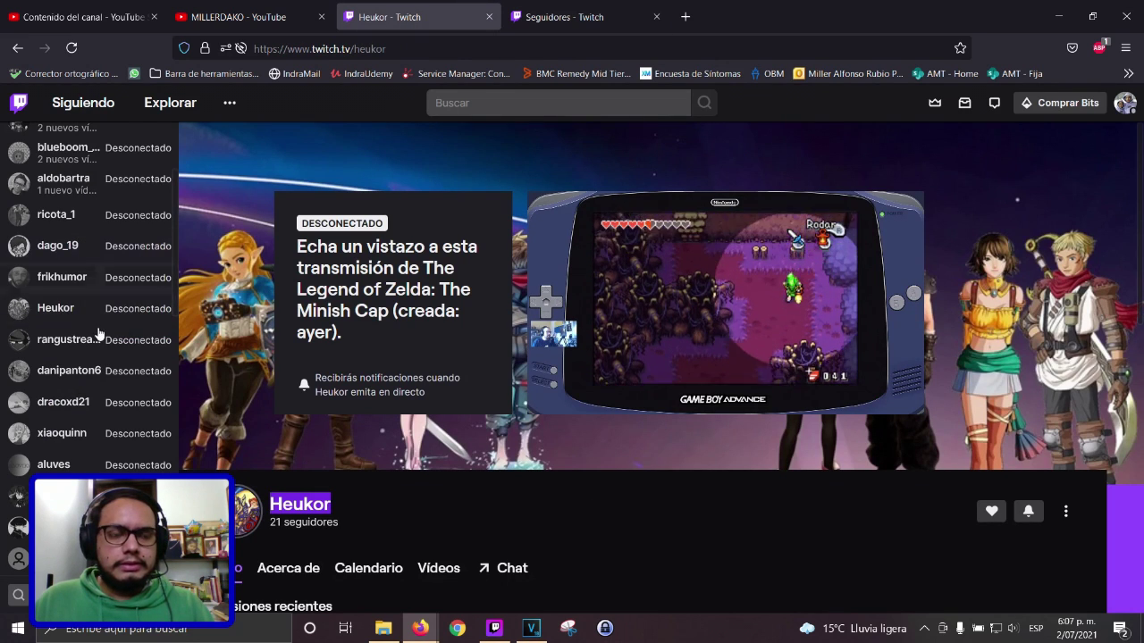
# Open the followed offline channel two rows below the current one, copy its name, and search the Seguidores list for it
pyautogui.click(76, 380)
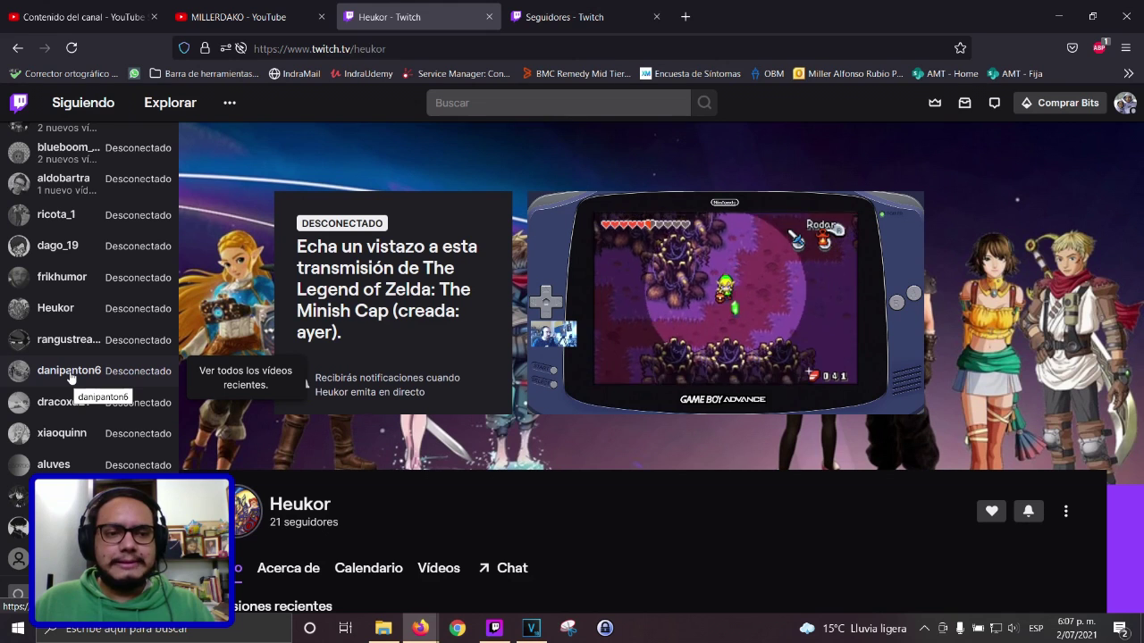
pyautogui.click(71, 377)
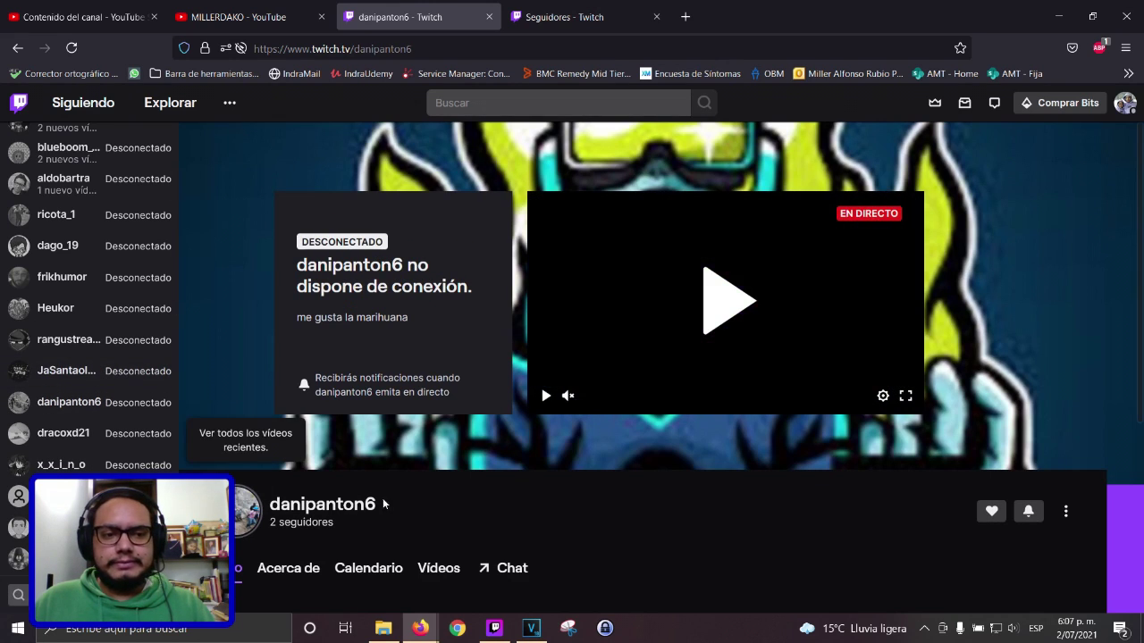
pyautogui.moveTo(428, 508); pyautogui.dragTo(337, 509)
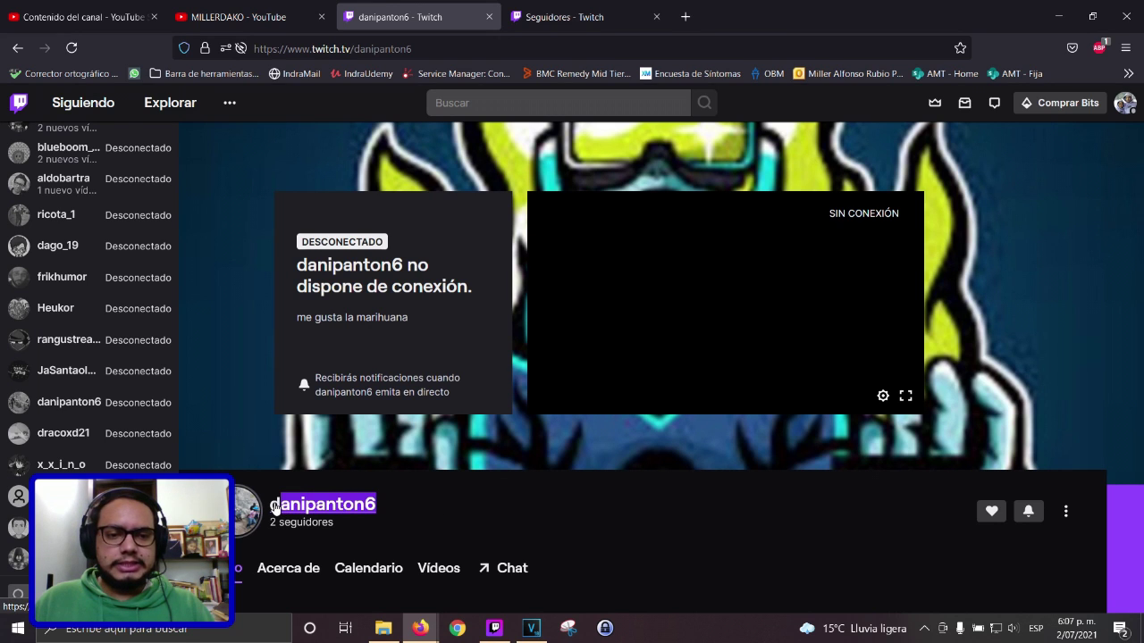
pyautogui.click(569, 13)
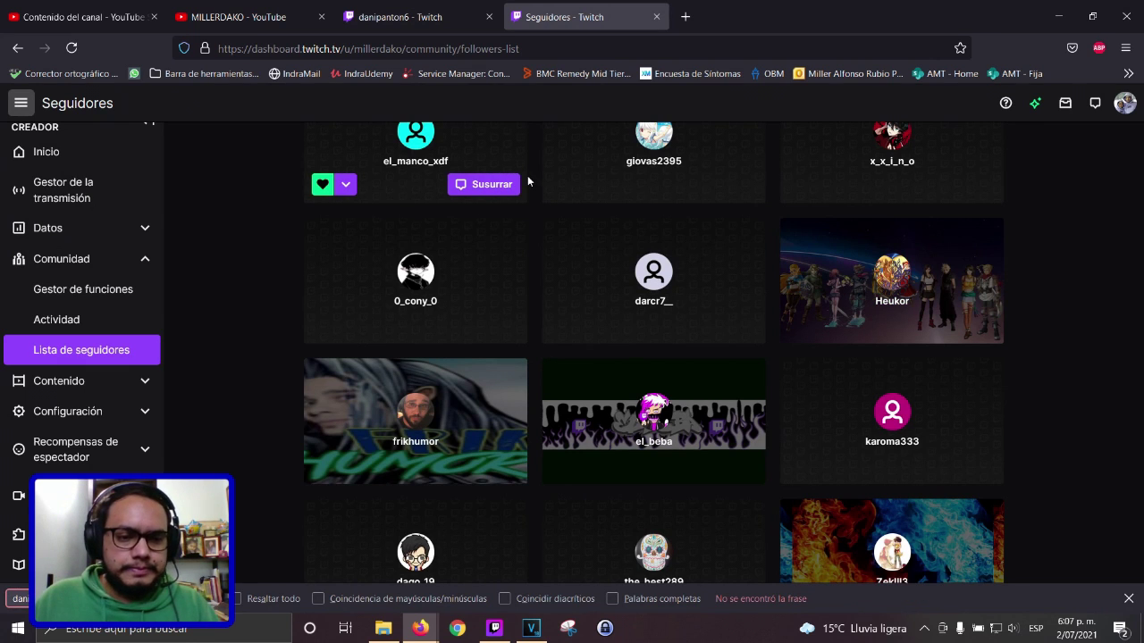
# Return to the channel page and unfollow that channel
pyautogui.click(464, 9)
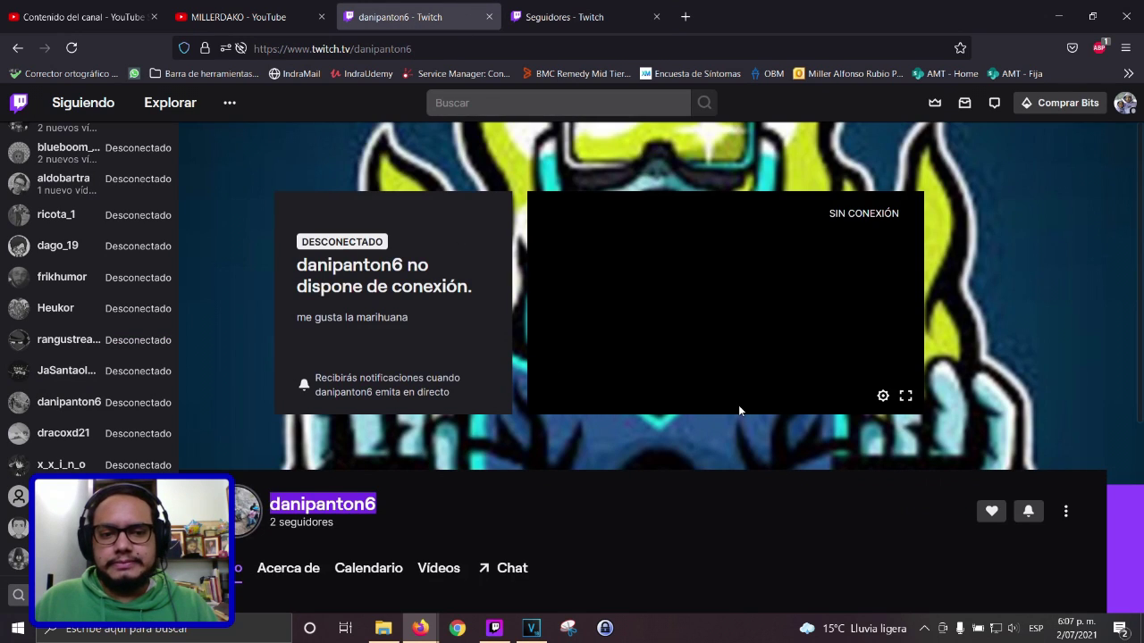
pyautogui.scroll(-2, 739, 407)
pyautogui.click(992, 369)
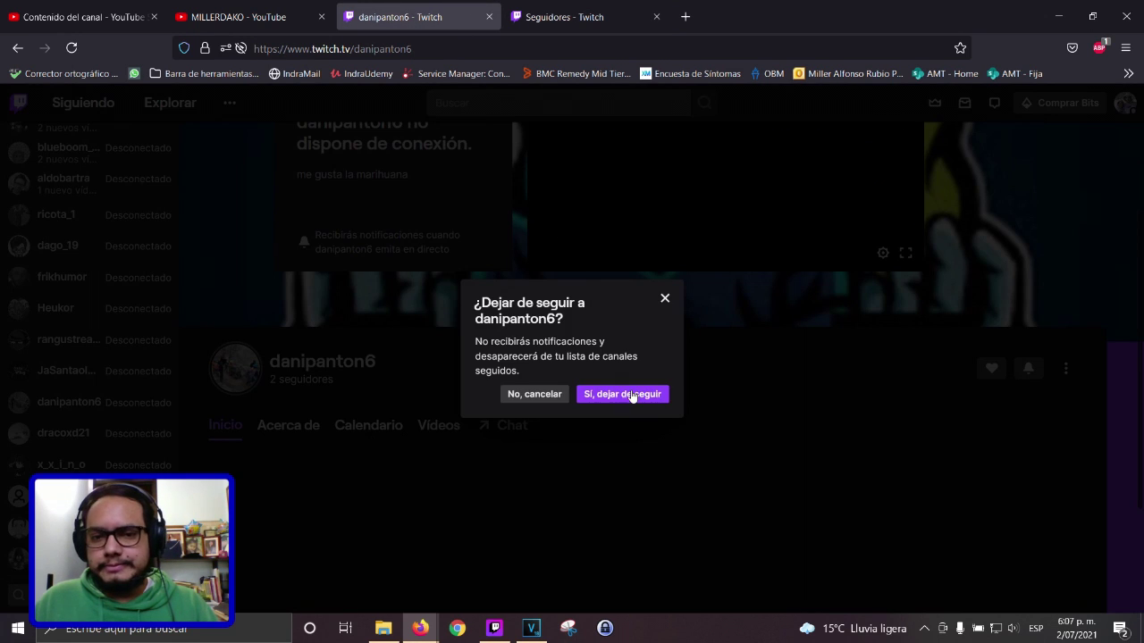
pyautogui.click(623, 394)
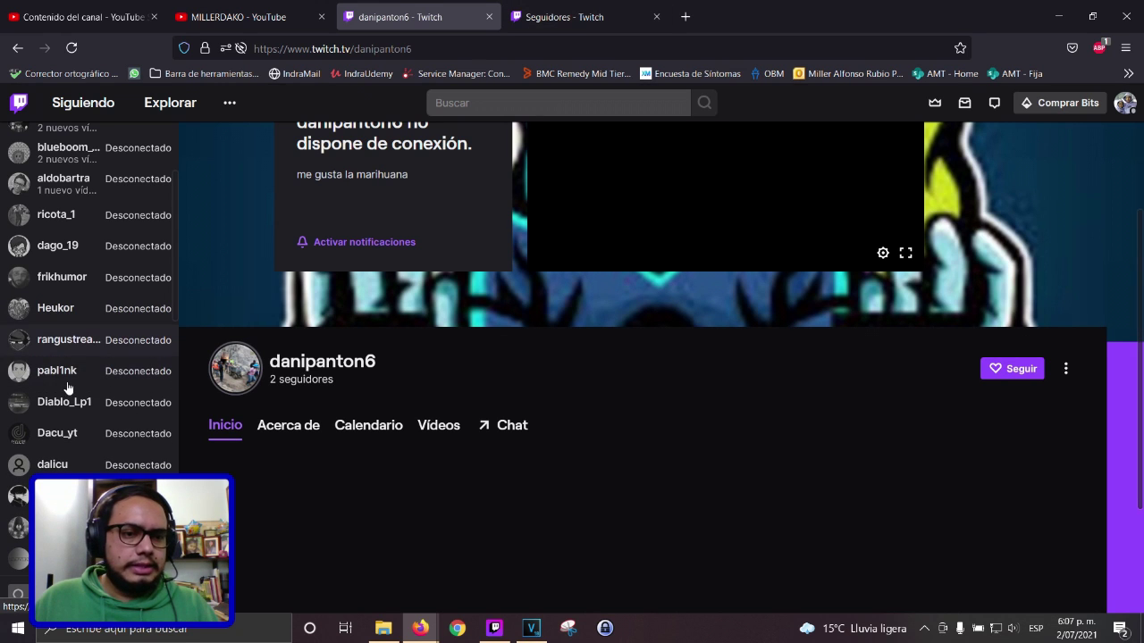
# Check the Seguidores list and the stream in Twitch Studio, and switch to VEGAS Pro
pyautogui.click(554, 21)
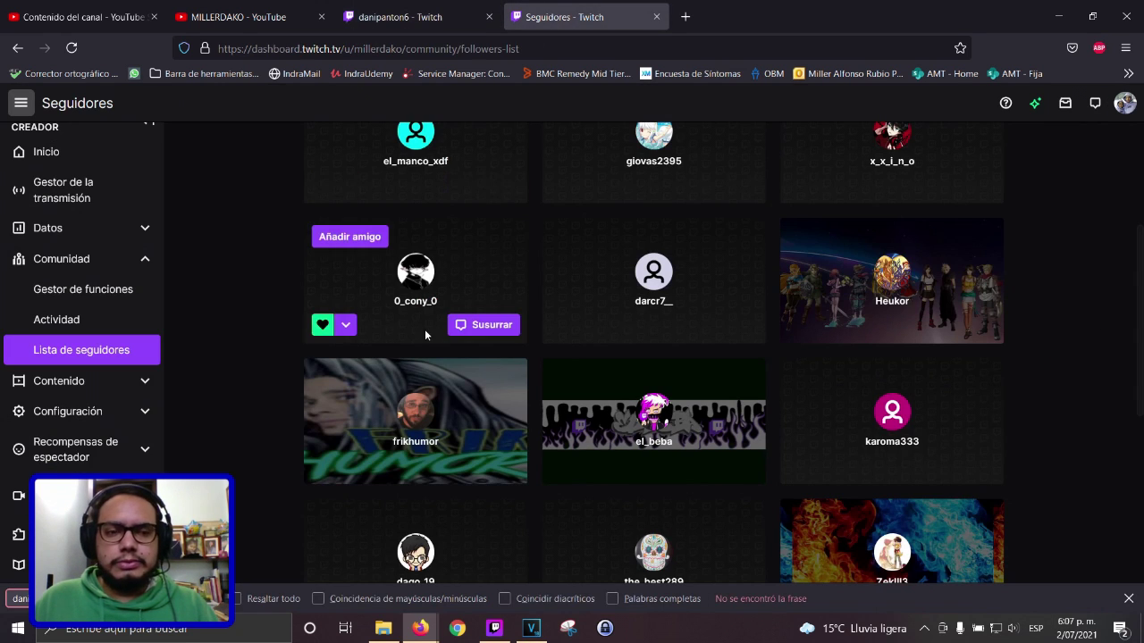
pyautogui.click(496, 628)
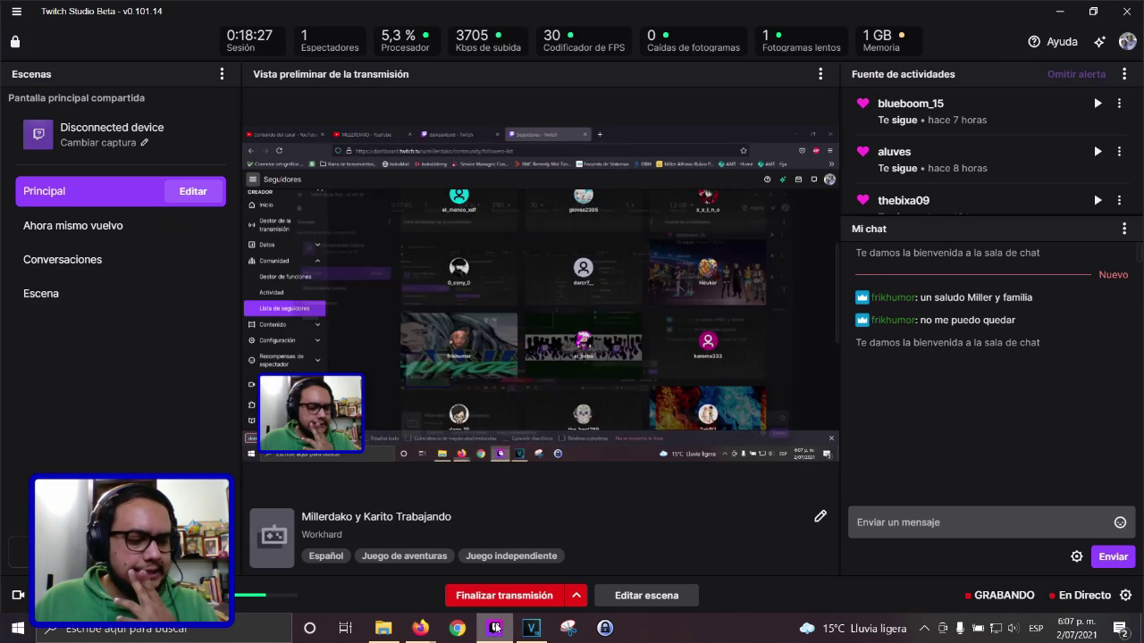
pyautogui.click(496, 628)
pyautogui.click(527, 630)
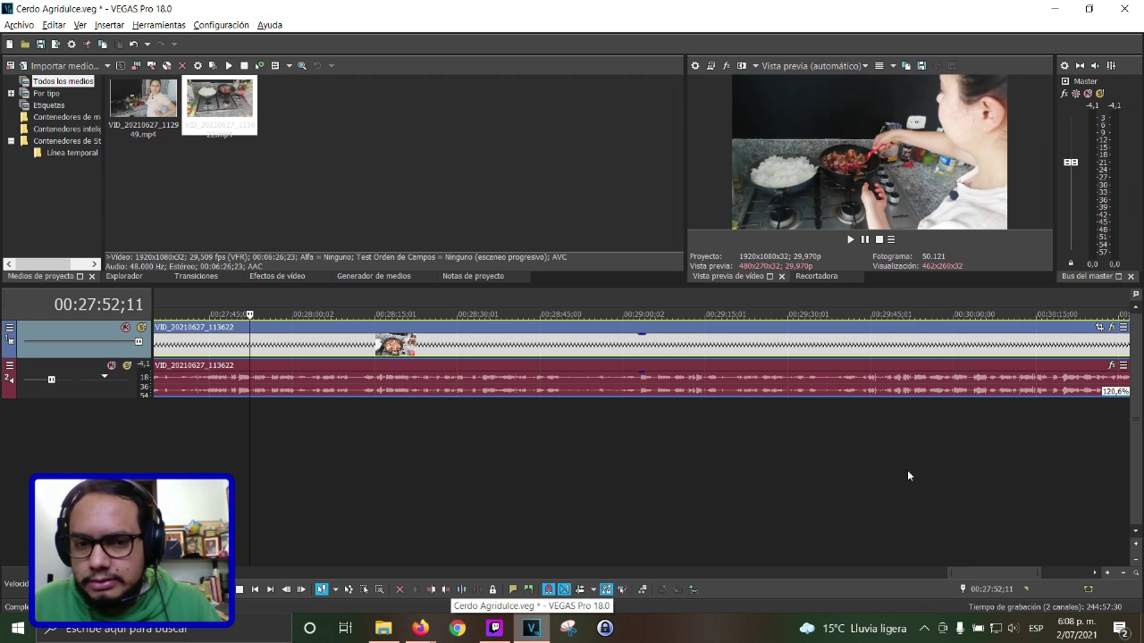
# Play the last part of the VID_20210627_113622 clip and trim about 6 seconds off its end
pyautogui.scroll(-5, 907, 475)
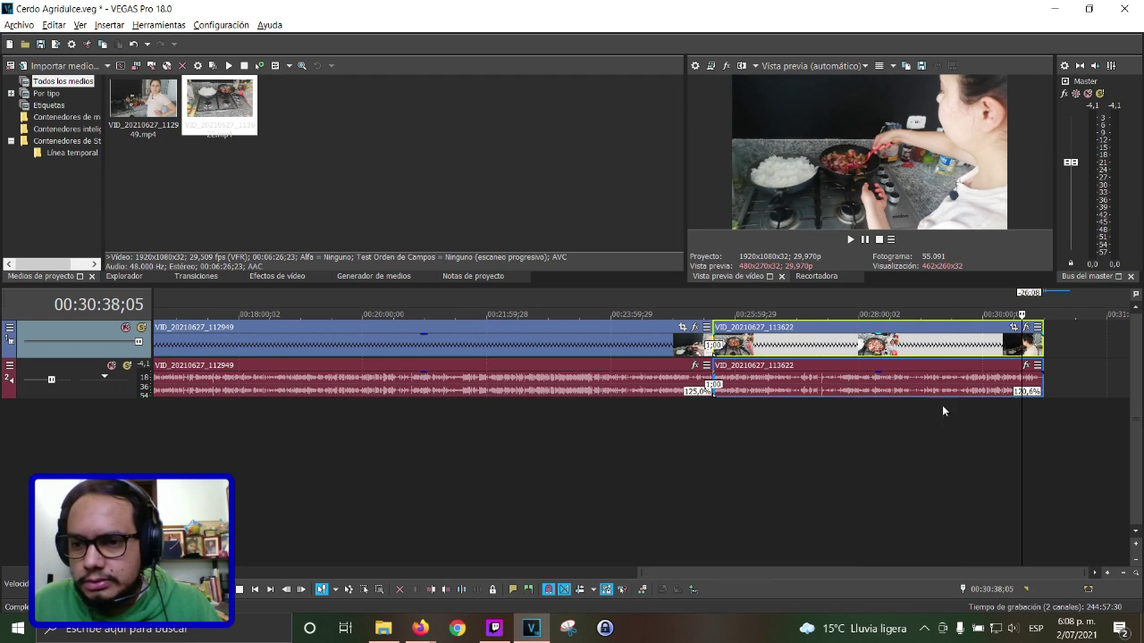
pyautogui.press('space')
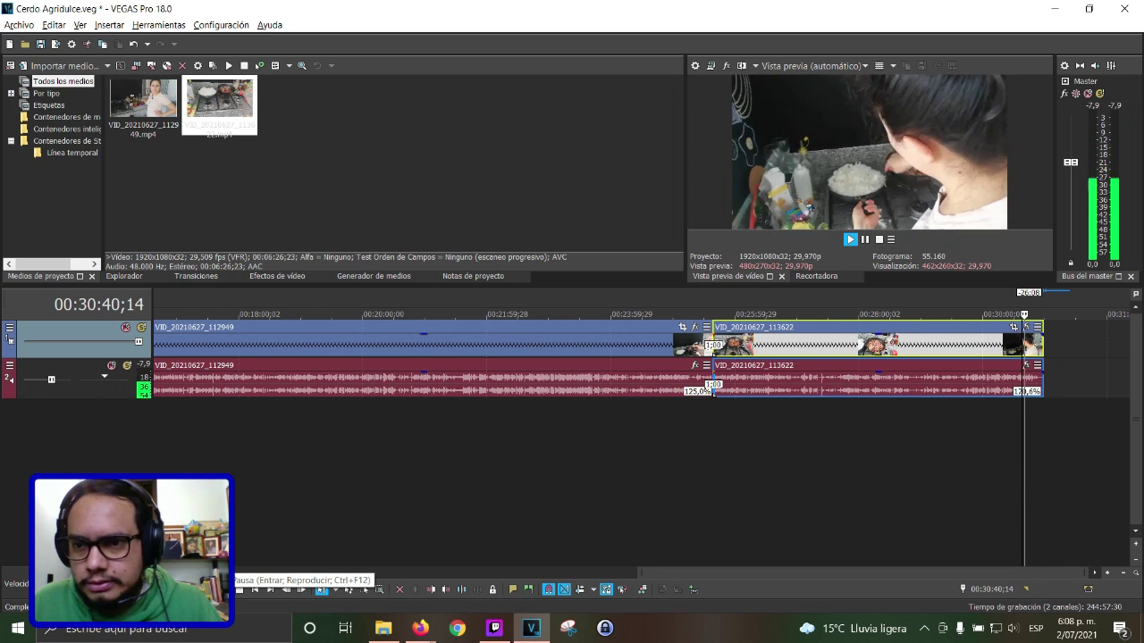
pyautogui.scroll(5, 938, 489)
pyautogui.scroll(3, 816, 358)
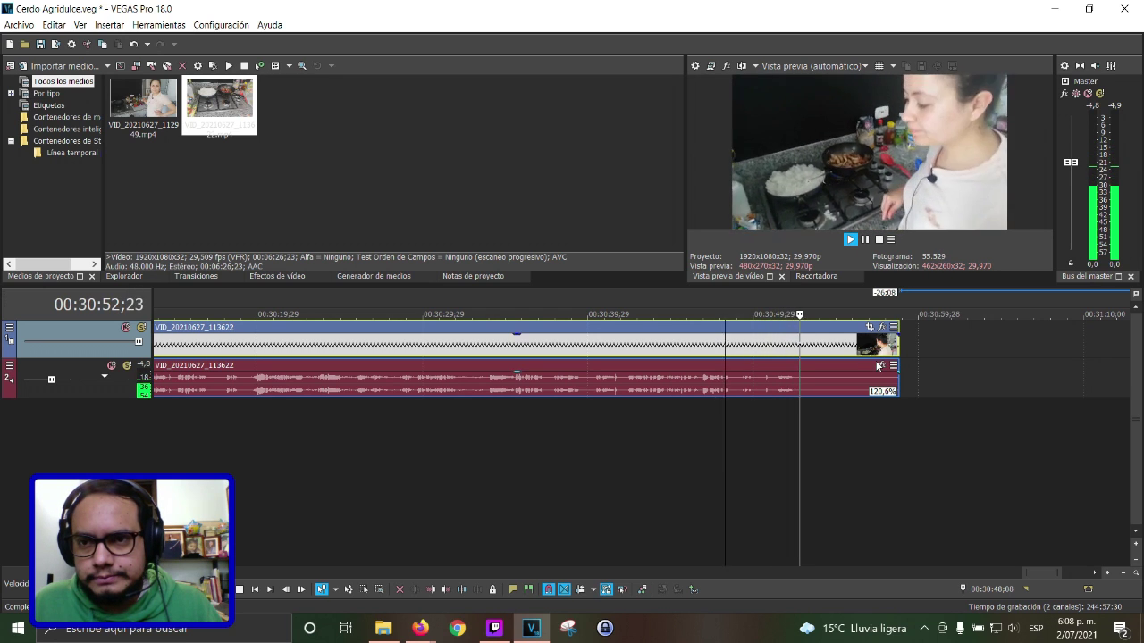
pyautogui.click(758, 344)
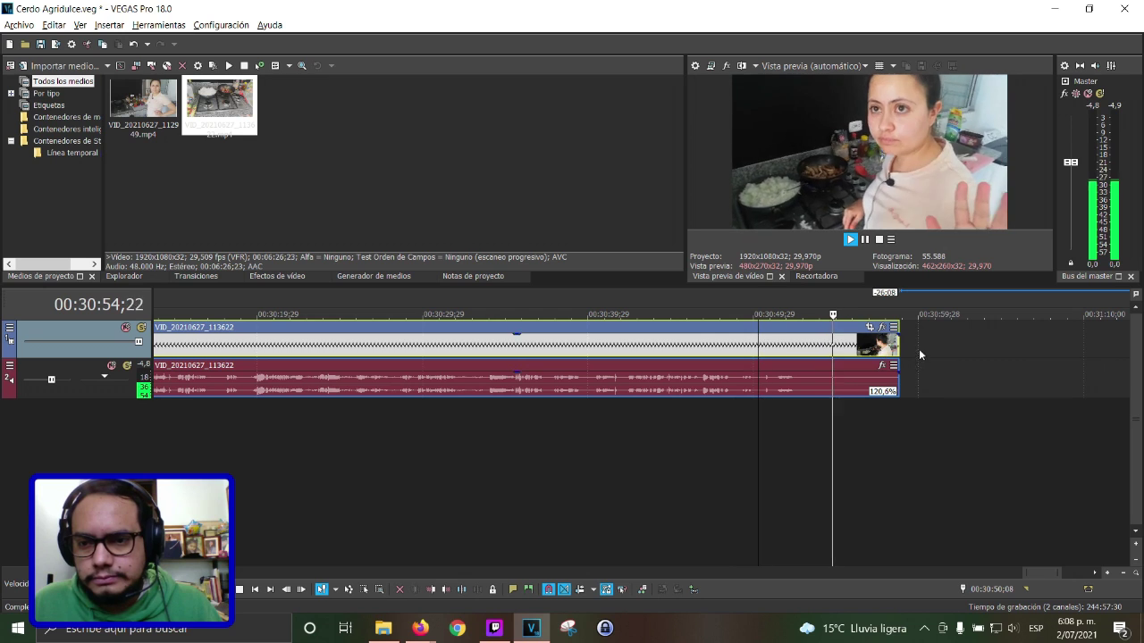
pyautogui.moveTo(897, 344); pyautogui.dragTo(799, 344)
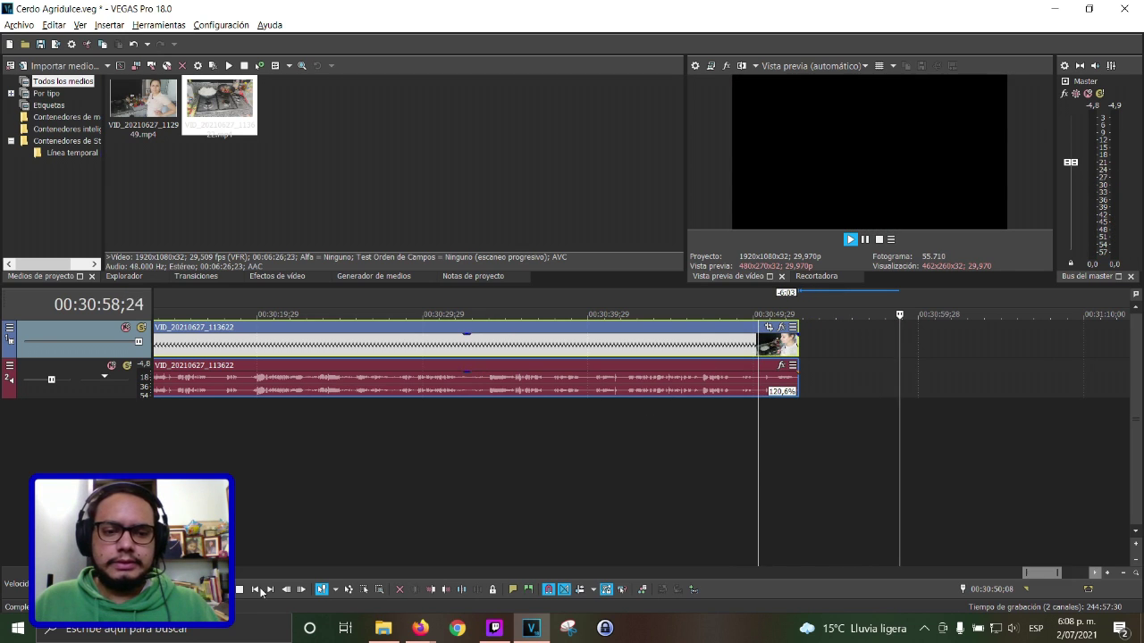
# Add VID_20210627_113736 from the Cerdo Agridulce folder to the timeline directly after the VID_20210627_113622 clip
pyautogui.click(388, 632)
pyautogui.click(581, 139)
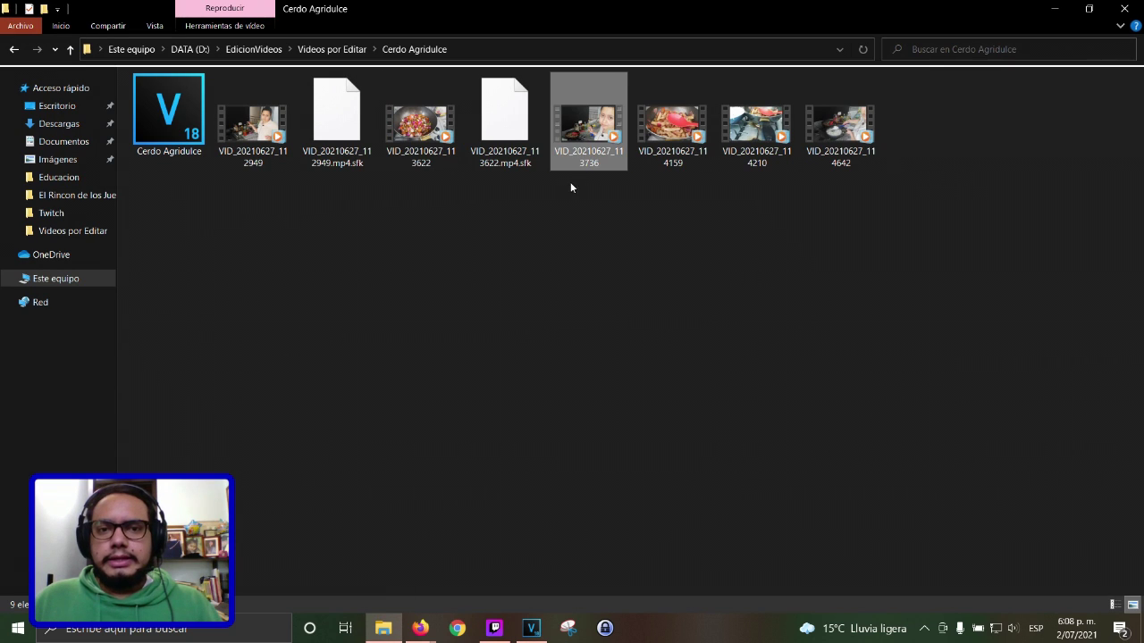
pyautogui.moveTo(585, 134); pyautogui.dragTo(804, 365)
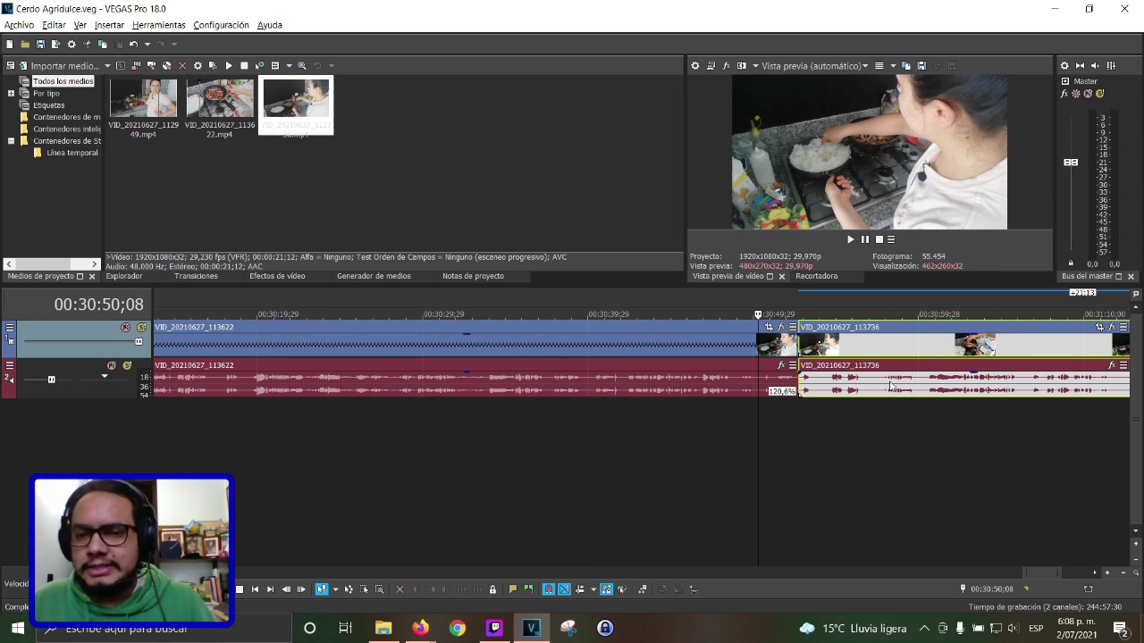
# Play VID_20210627_113736 from its start, trim 1;22 off its beginning, and move it back to overlap the previous clip by 10 frames
pyautogui.scroll(2, 883, 381)
pyautogui.scroll(1, 883, 381)
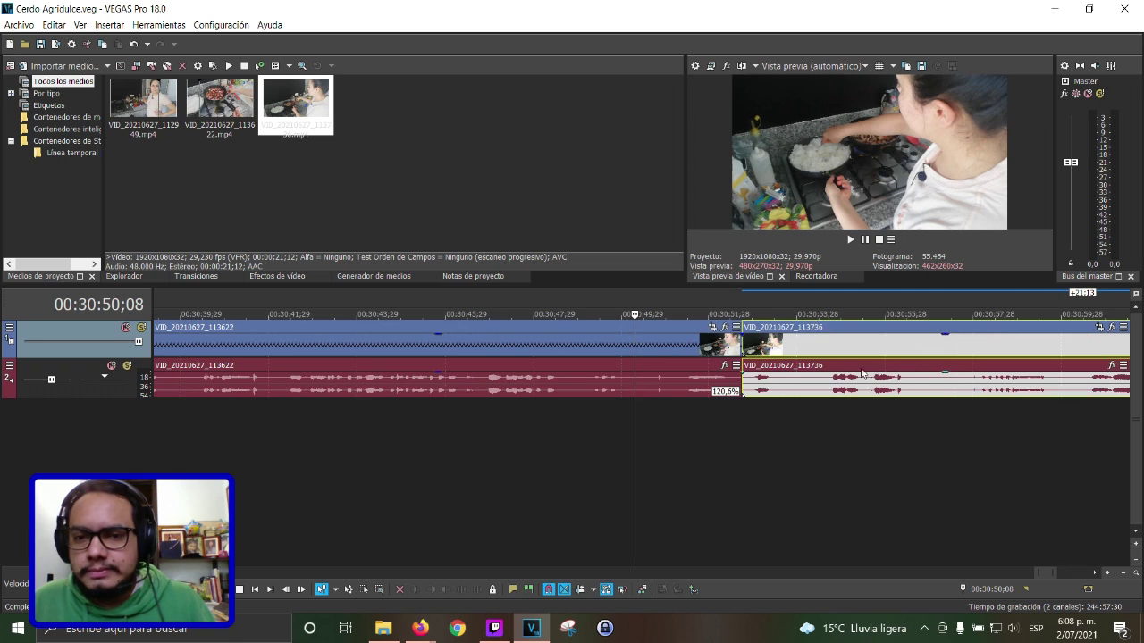
pyautogui.click(746, 346)
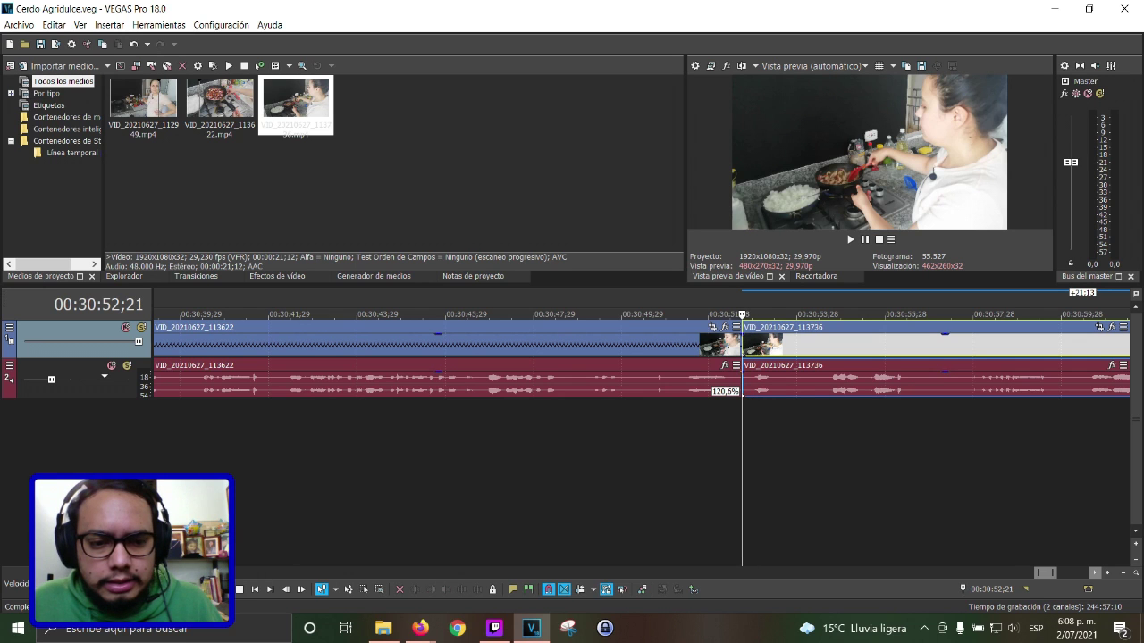
pyautogui.click(227, 589)
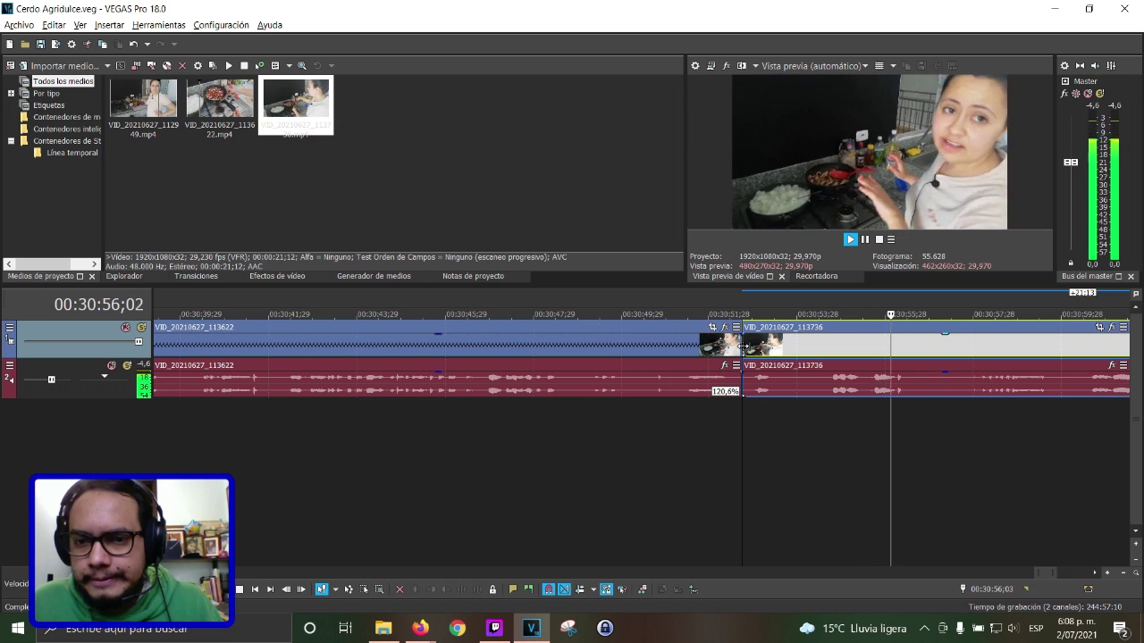
pyautogui.moveTo(742, 342); pyautogui.dragTo(820, 342)
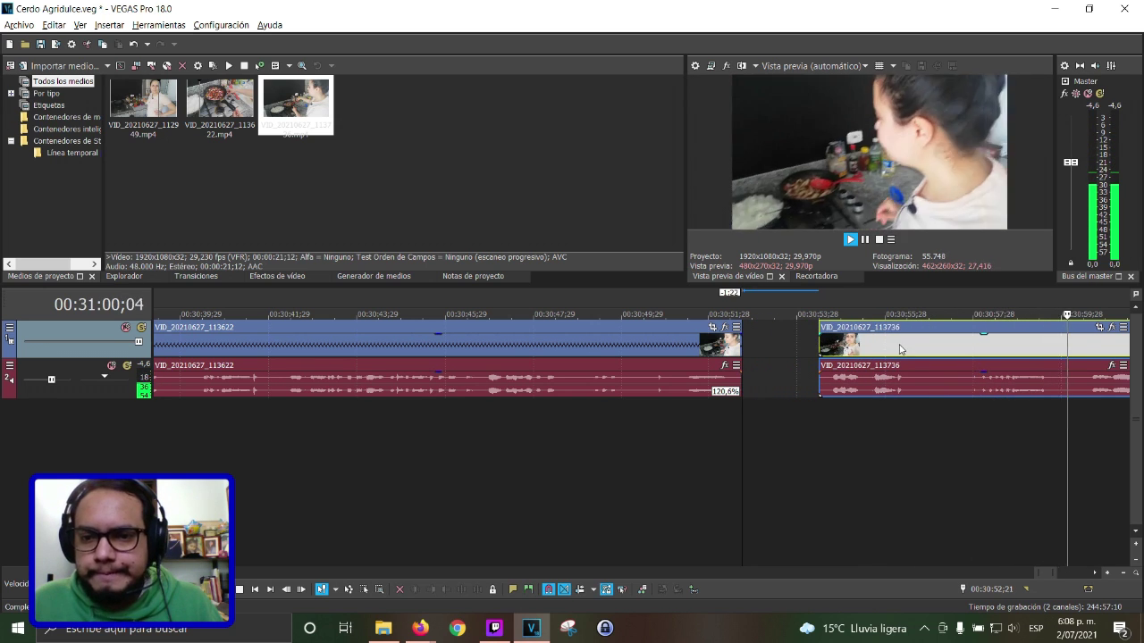
pyautogui.moveTo(900, 348); pyautogui.dragTo(800, 349)
# Trim 1;26 off the end of the VID_20210627_113736 clip
pyautogui.scroll(-5, 851, 352)
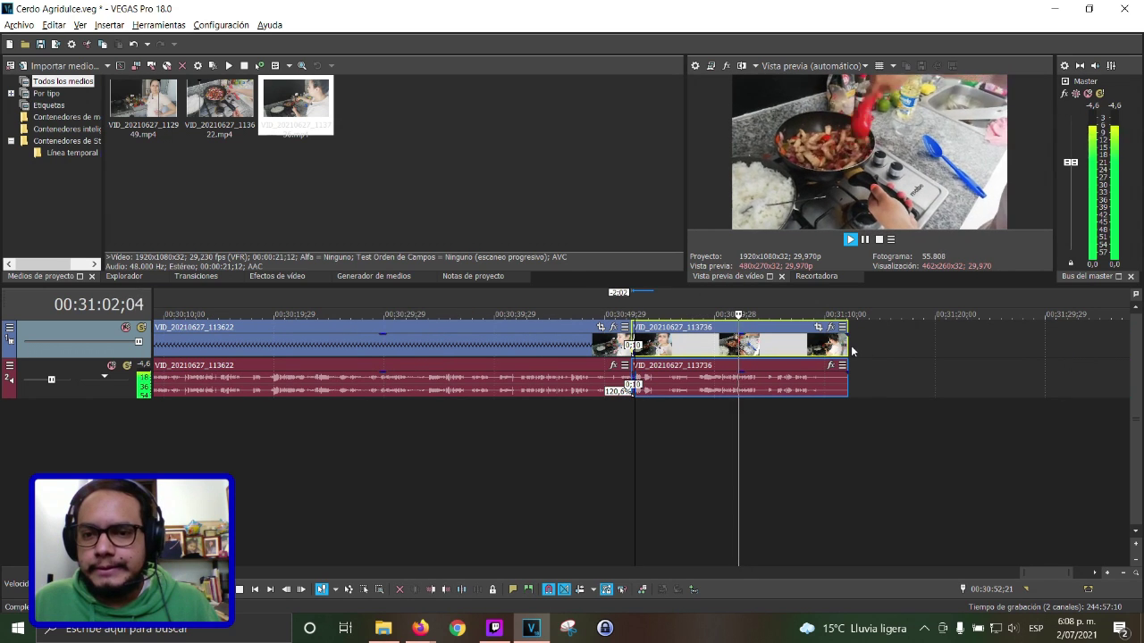
pyautogui.moveTo(847, 348); pyautogui.dragTo(793, 344)
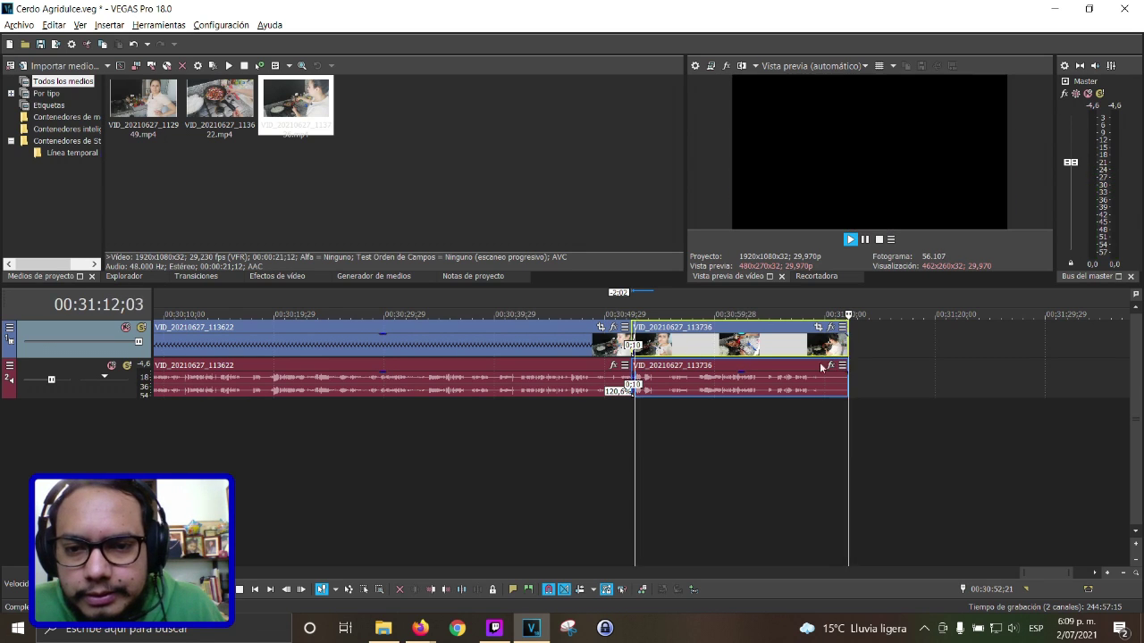
pyautogui.moveTo(844, 346); pyautogui.dragTo(827, 346)
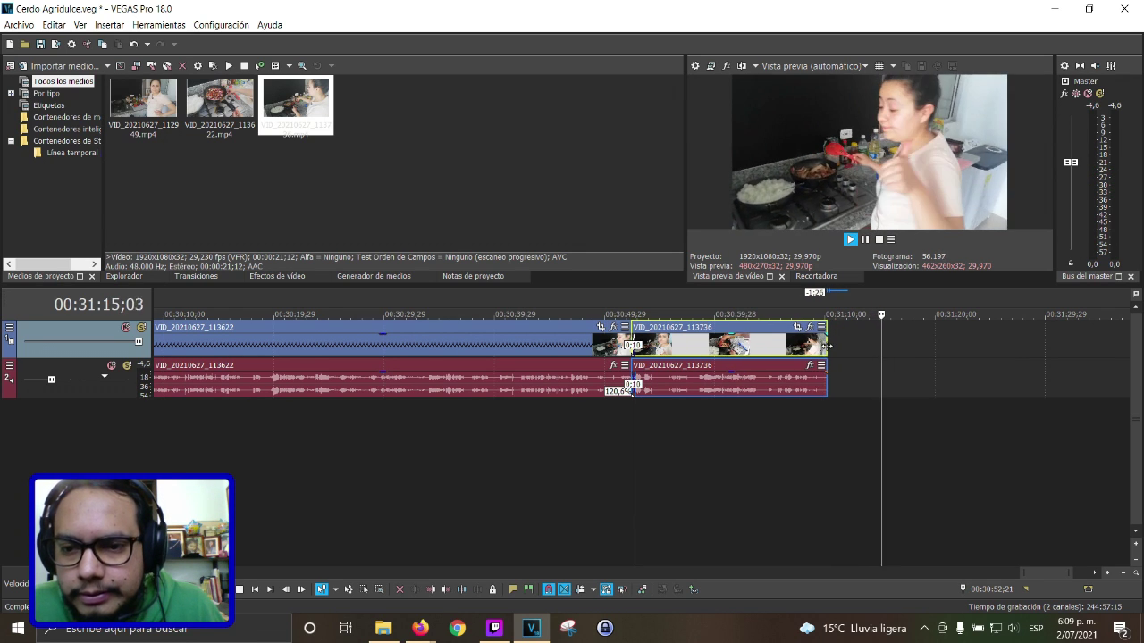
# Play across the crossfade and compress the VID_20210627_113736 clip to a playback speed of 120.8%
pyautogui.click(583, 348)
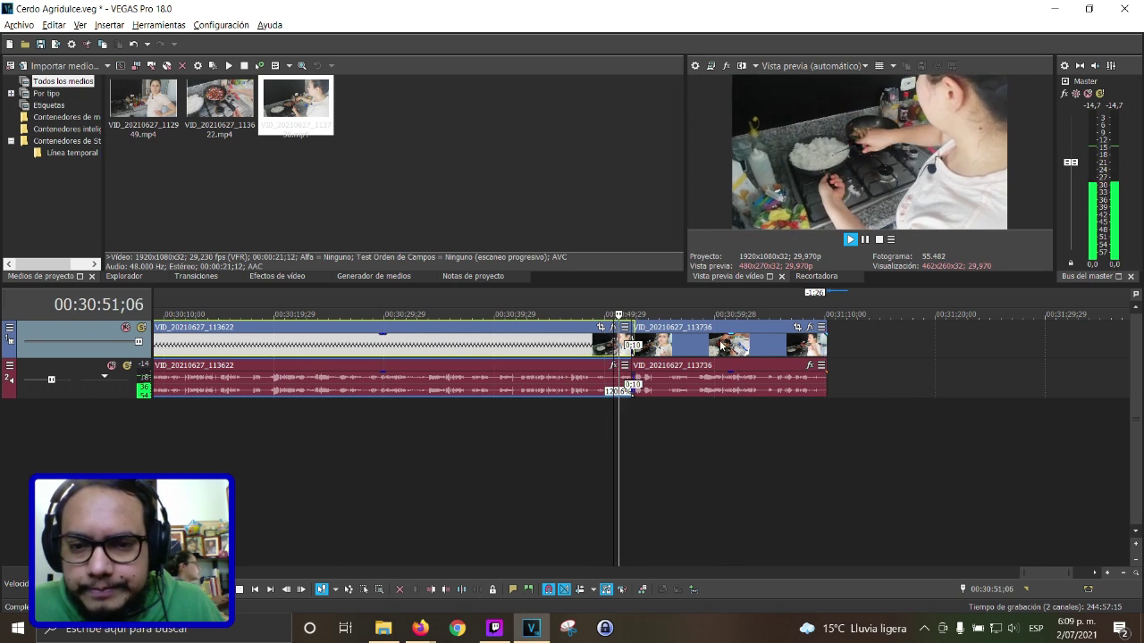
pyautogui.scroll(5, 739, 356)
pyautogui.scroll(-3, 741, 354)
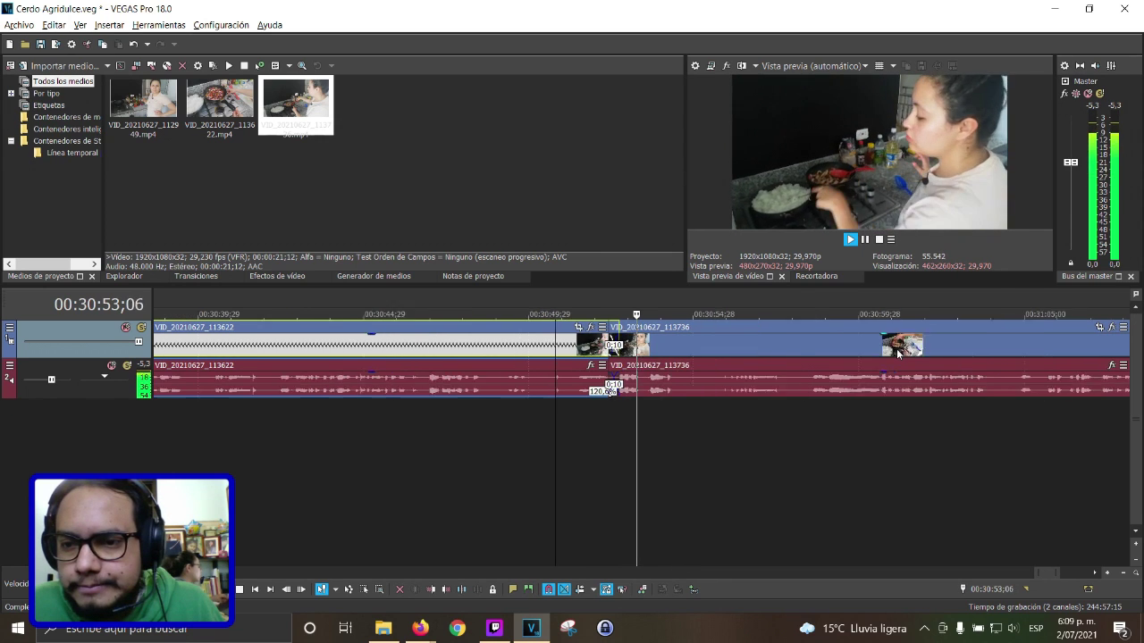
pyautogui.moveTo(1006, 349); pyautogui.dragTo(940, 356)
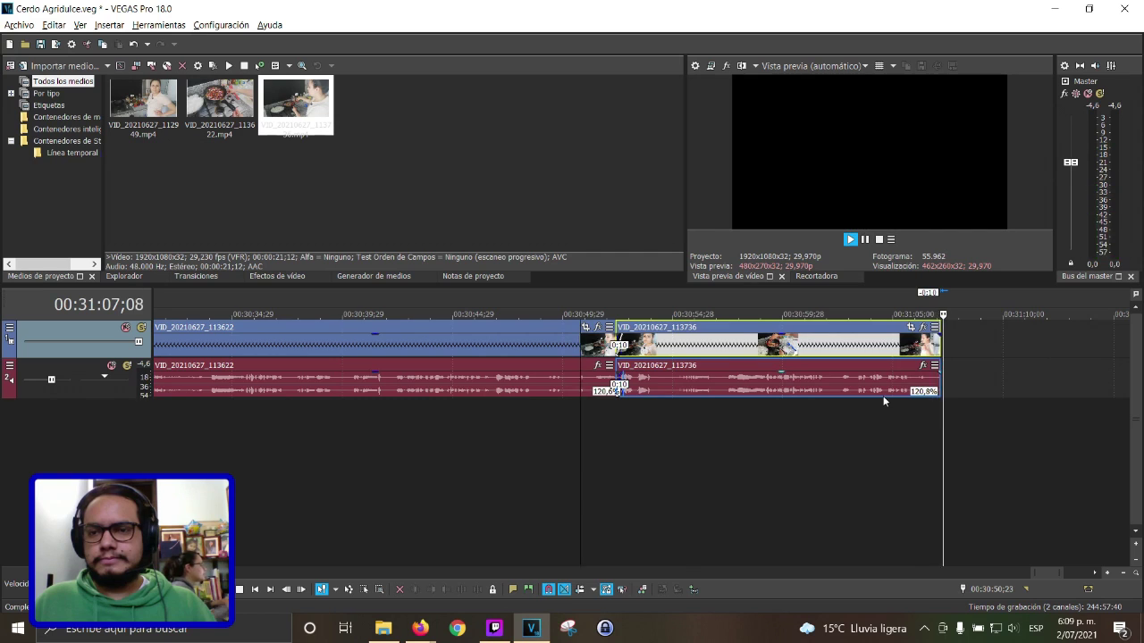
# Stop playback and add VID_20210627_114210 from the Cerdo Agridulce folder to the timeline directly after the VID_20210627_113736 clip
pyautogui.scroll(-5, 872, 402)
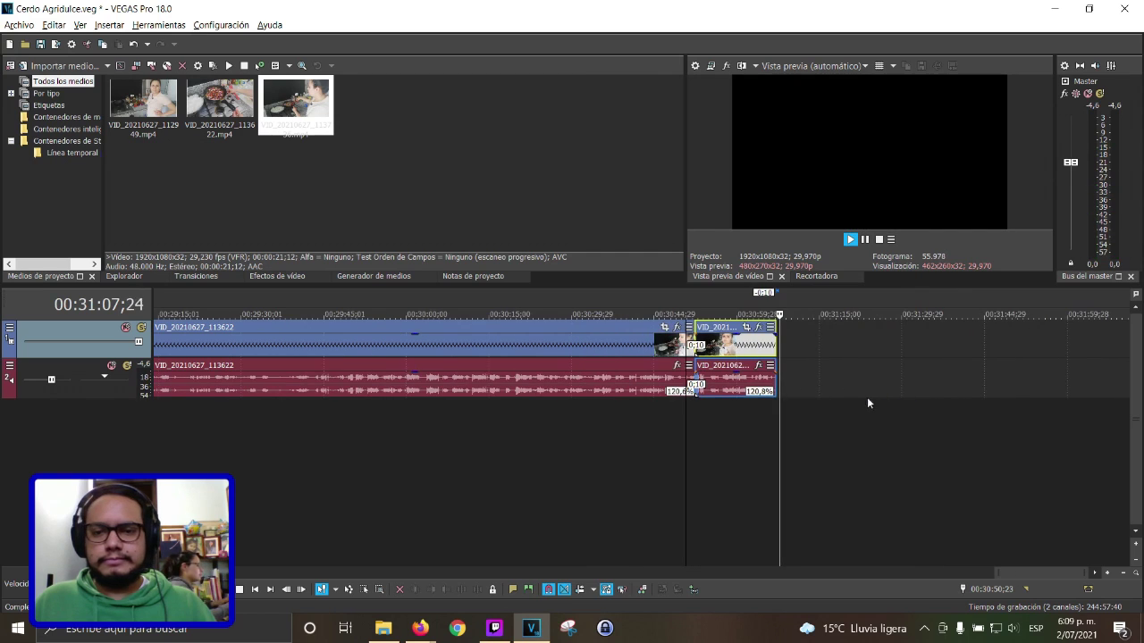
pyautogui.click(241, 589)
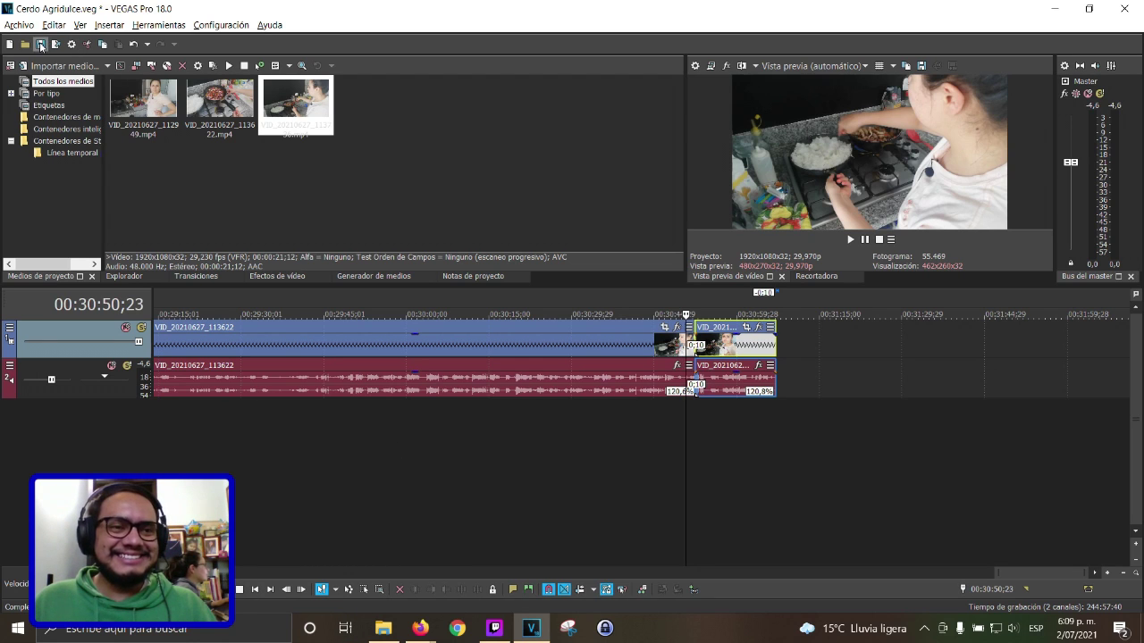
pyautogui.click(388, 629)
pyautogui.moveTo(836, 134); pyautogui.dragTo(786, 346)
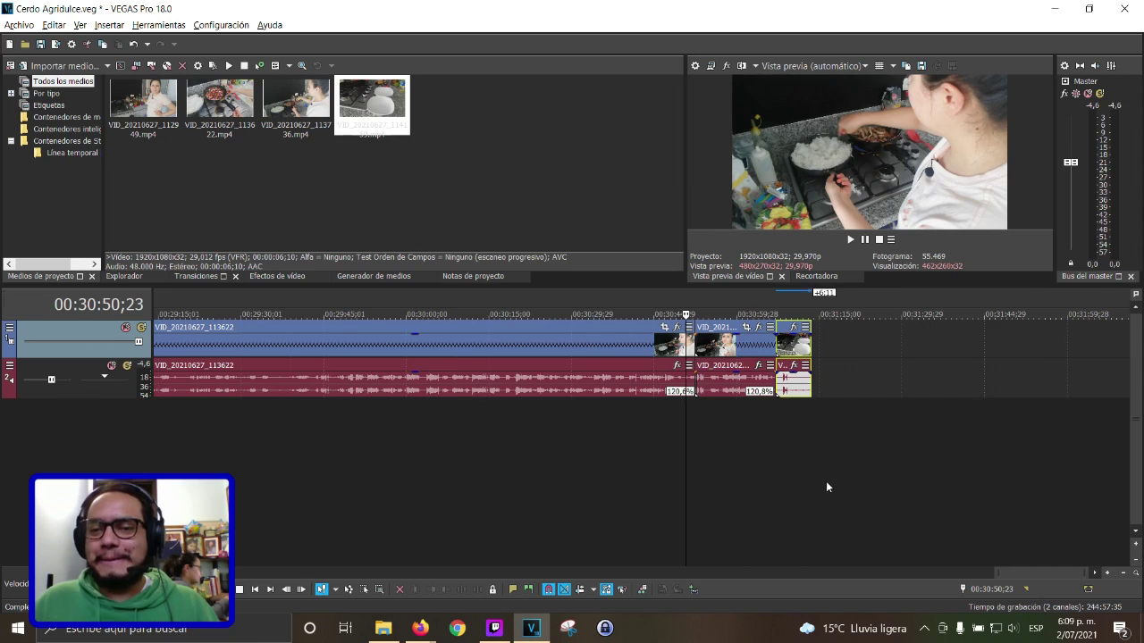
# Play from the end of the VID_20210627_113736 clip through VID_20210627_114159 to review the cut and the new clip
pyautogui.scroll(4, 825, 481)
pyautogui.click(919, 355)
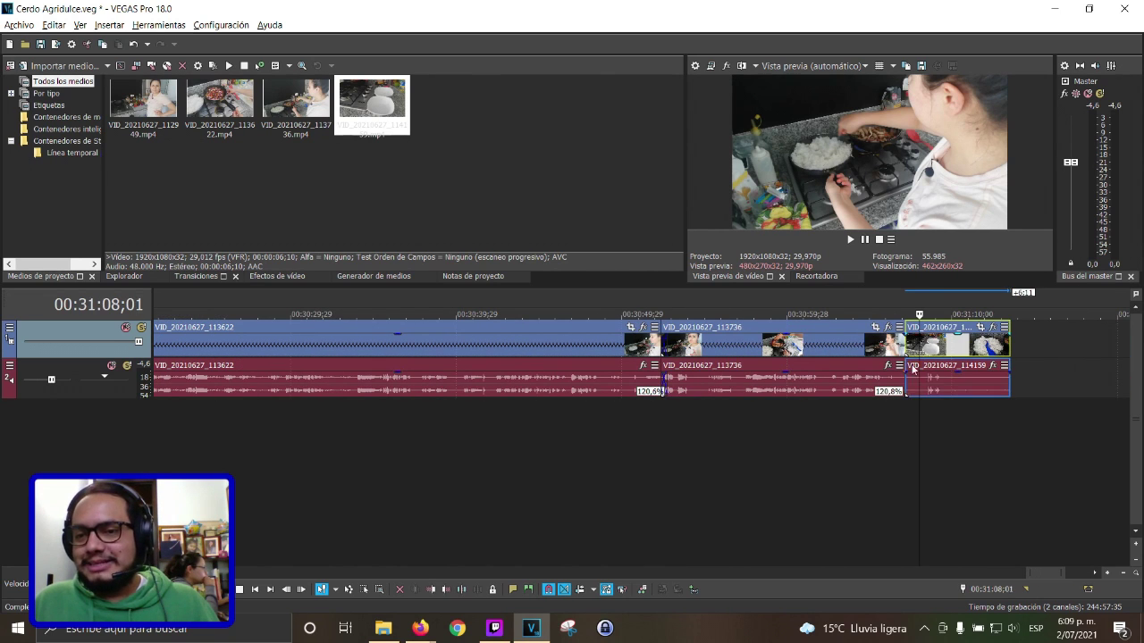
pyautogui.scroll(5, 968, 465)
pyautogui.scroll(-2, 789, 432)
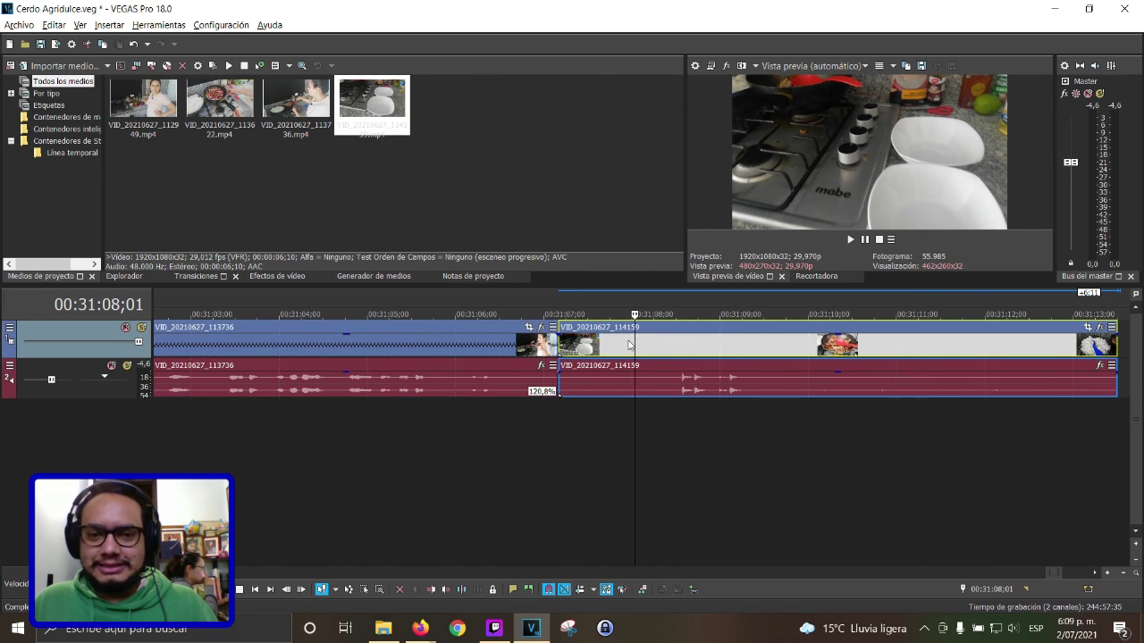
pyautogui.click(565, 346)
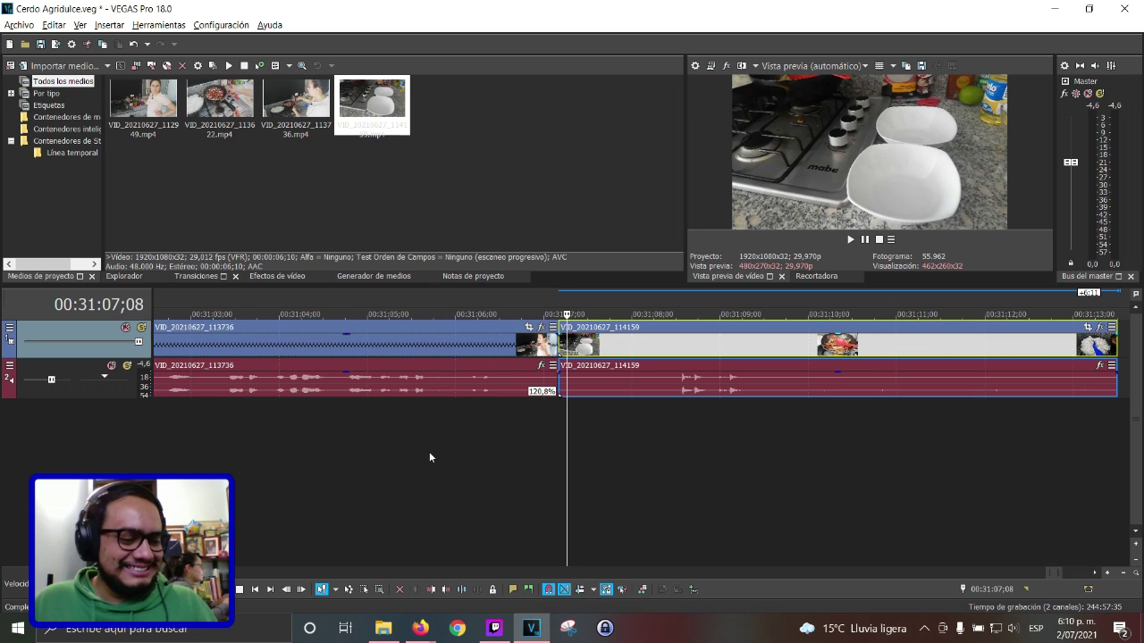
pyautogui.click(534, 347)
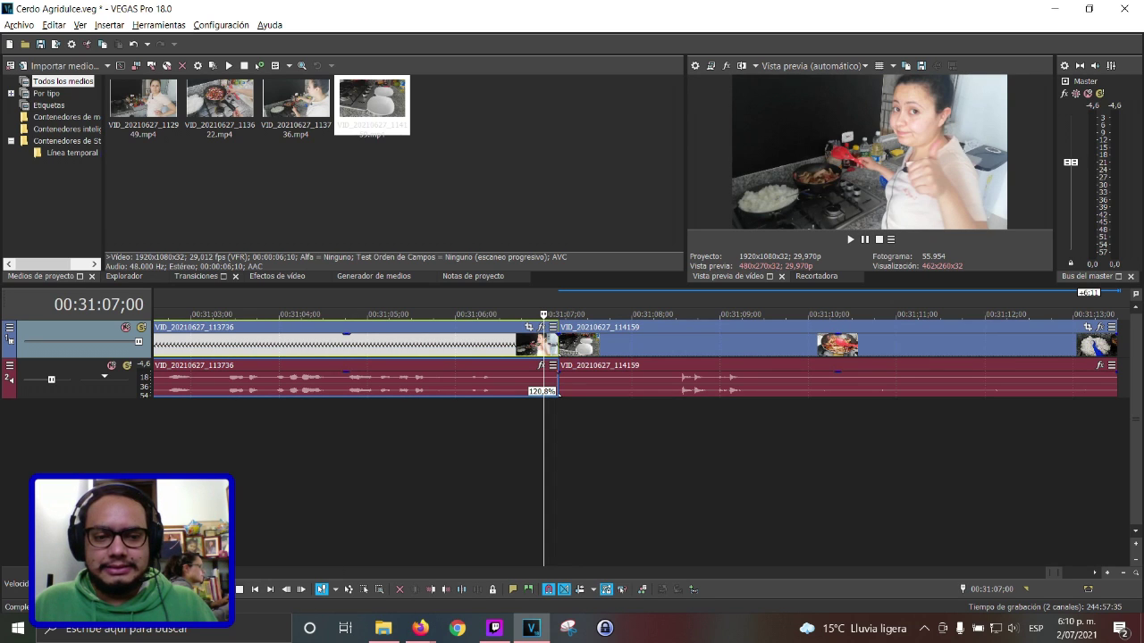
pyautogui.click(223, 589)
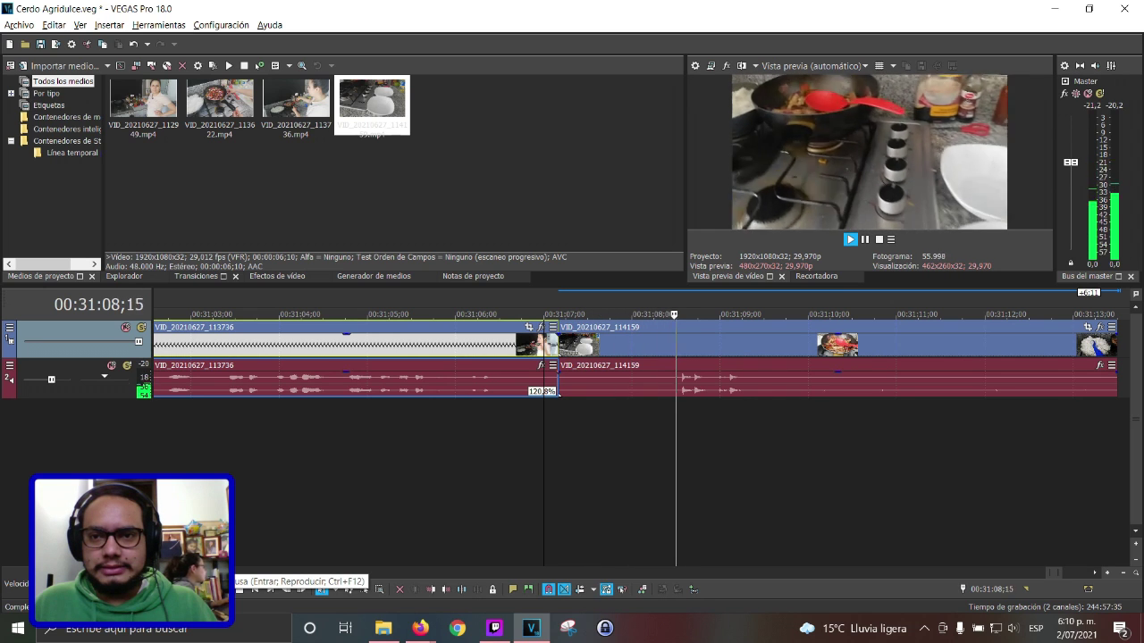
pyautogui.scroll(-2, 755, 461)
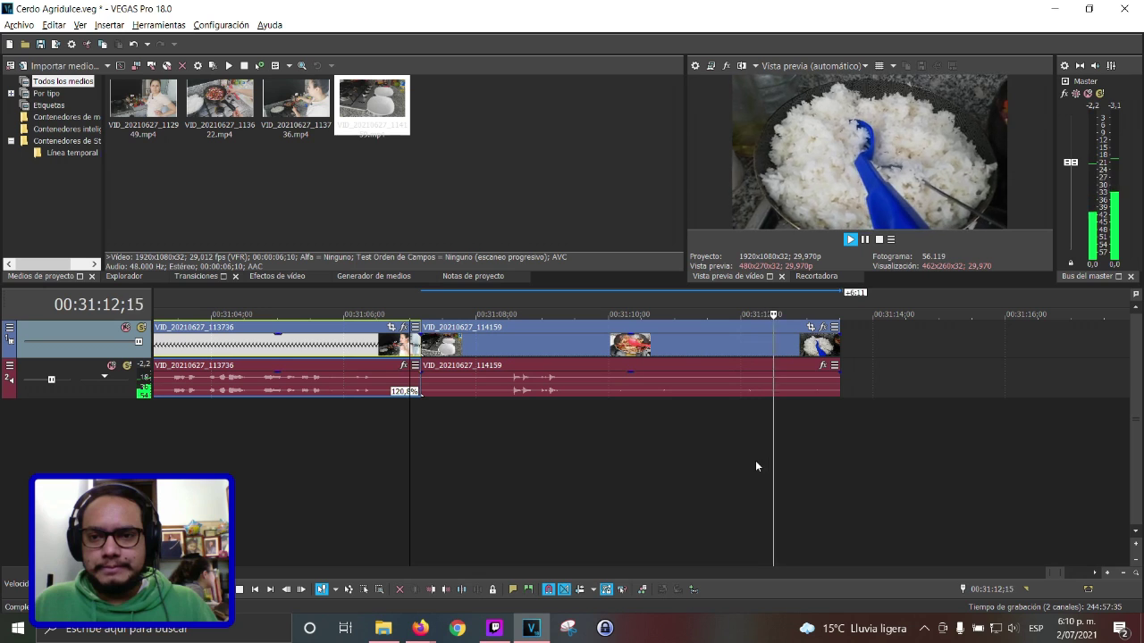
# Stop playback and mute the audio of the VID_20210627_114159 clip
pyautogui.click(436, 353)
pyautogui.press('space')
pyautogui.click(505, 393)
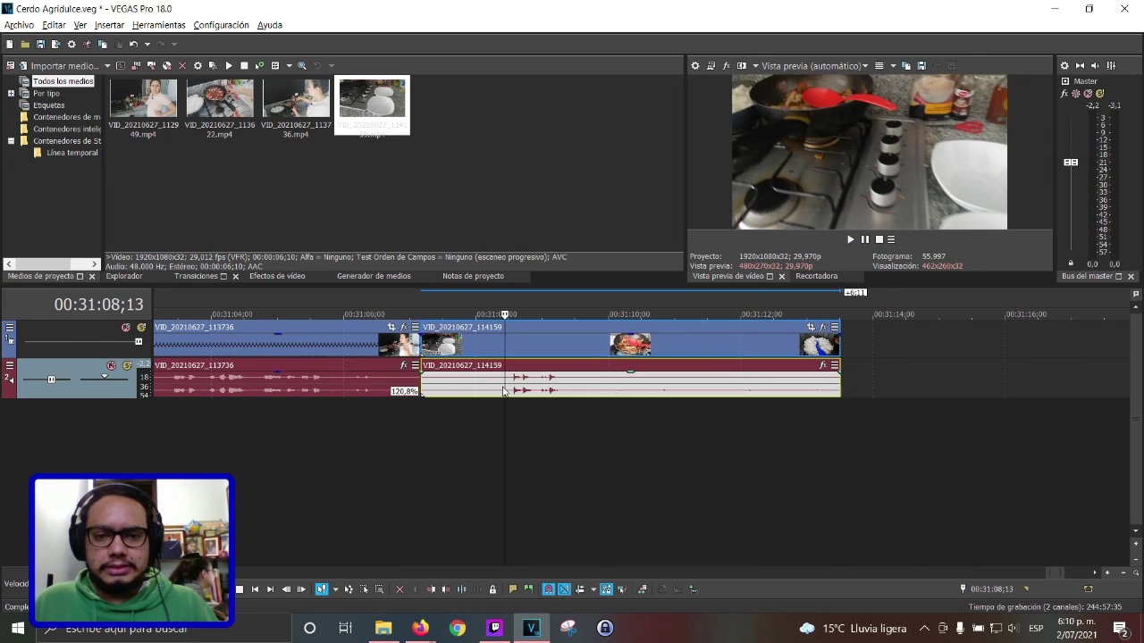
pyautogui.rightClick(505, 393)
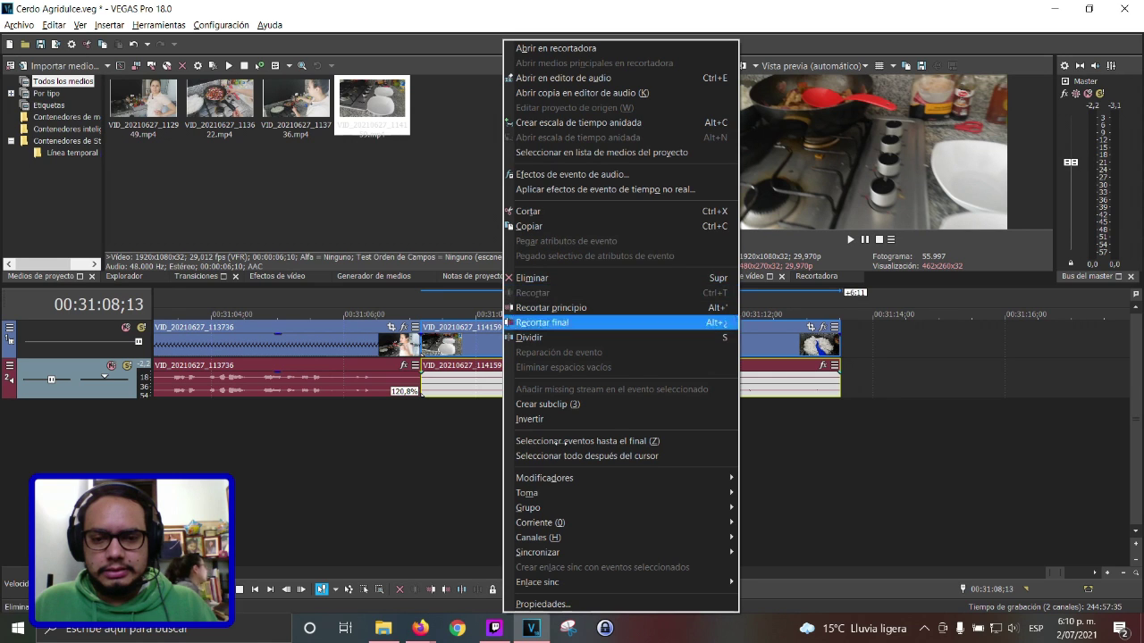
pyautogui.moveTo(666, 474)
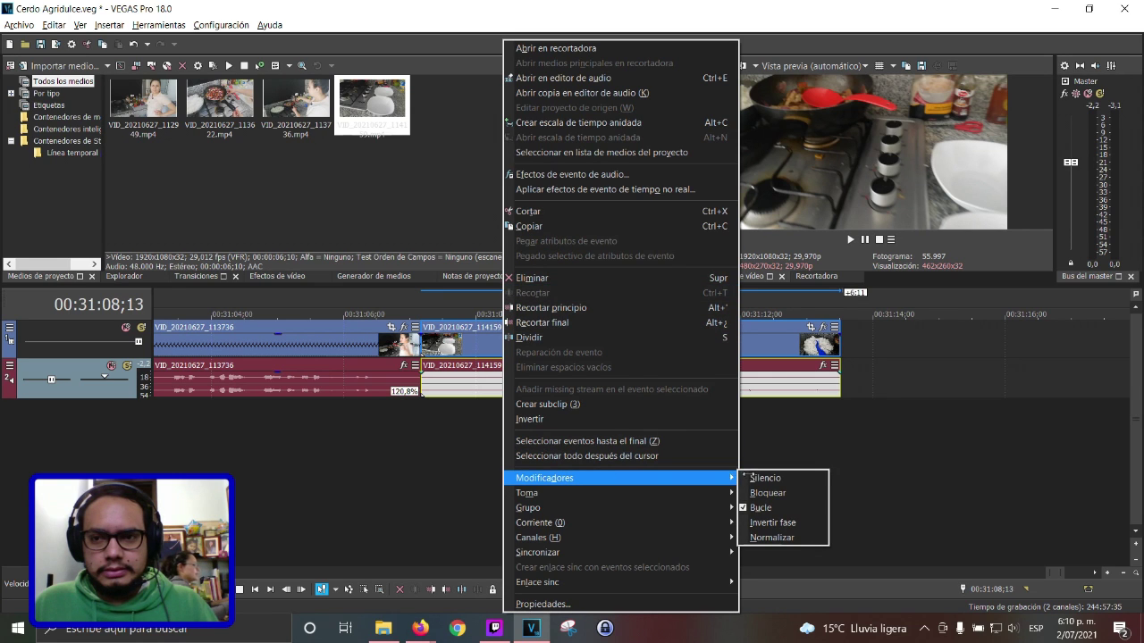
pyautogui.click(783, 482)
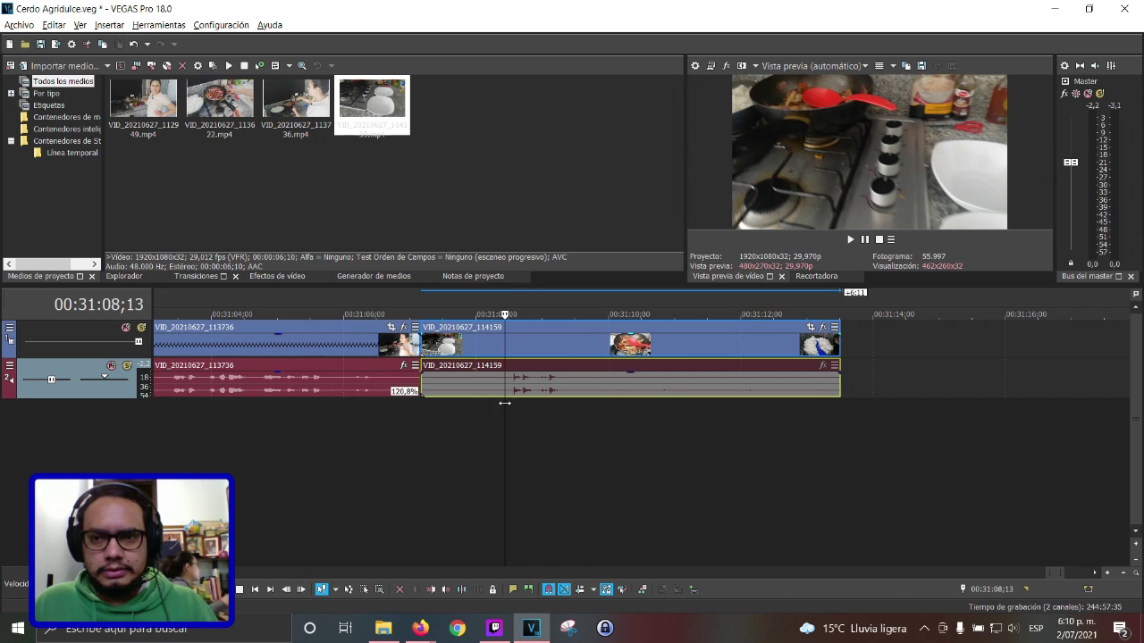
# Play across the cut and move the VID_20210627_114159 clip back to overlap the previous clip by 6 frames
pyautogui.click(385, 356)
pyautogui.press('space')
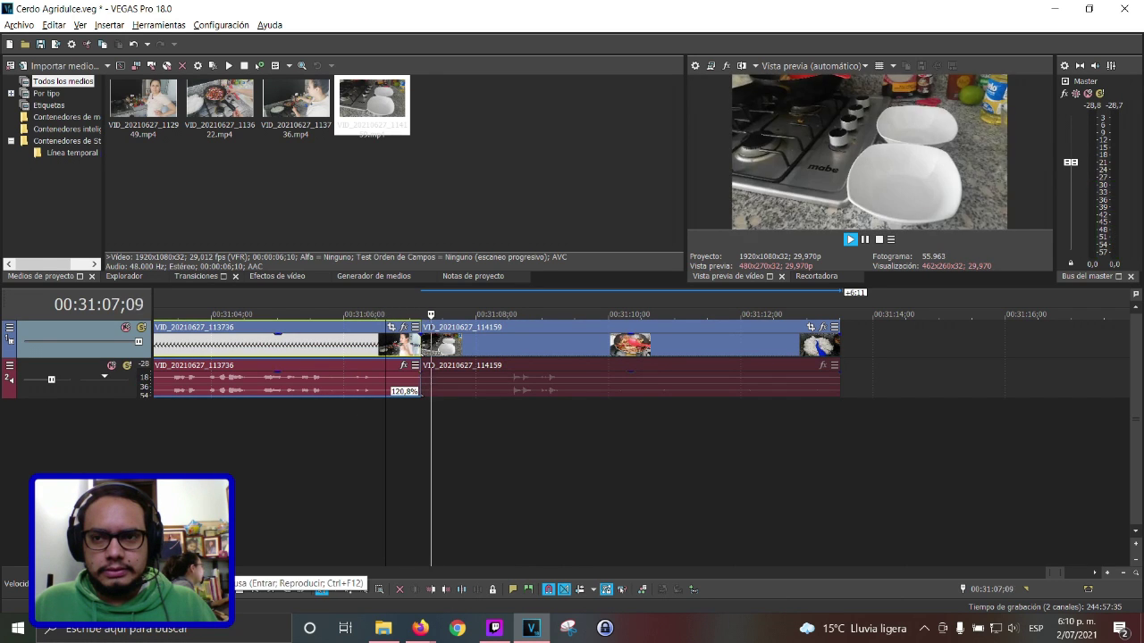
pyautogui.moveTo(467, 355); pyautogui.dragTo(455, 356)
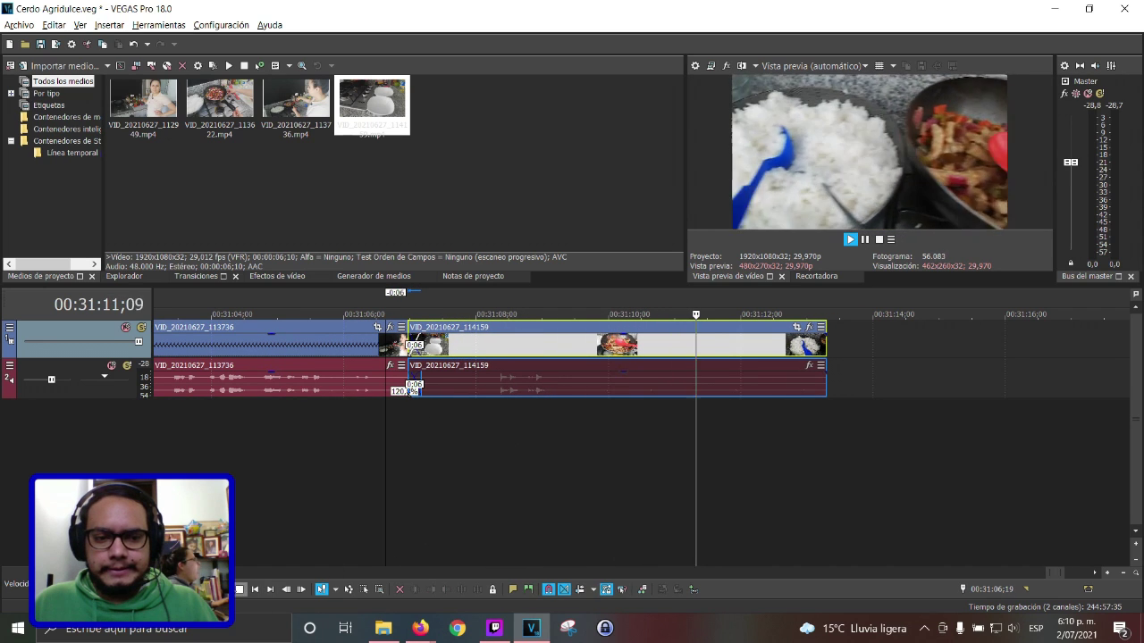
pyautogui.press('Return')
# Add VID_20210627_114210 from the Cerdo Agridulce folder to the timeline directly after the VID_20210627_114159 clip
pyautogui.click(383, 628)
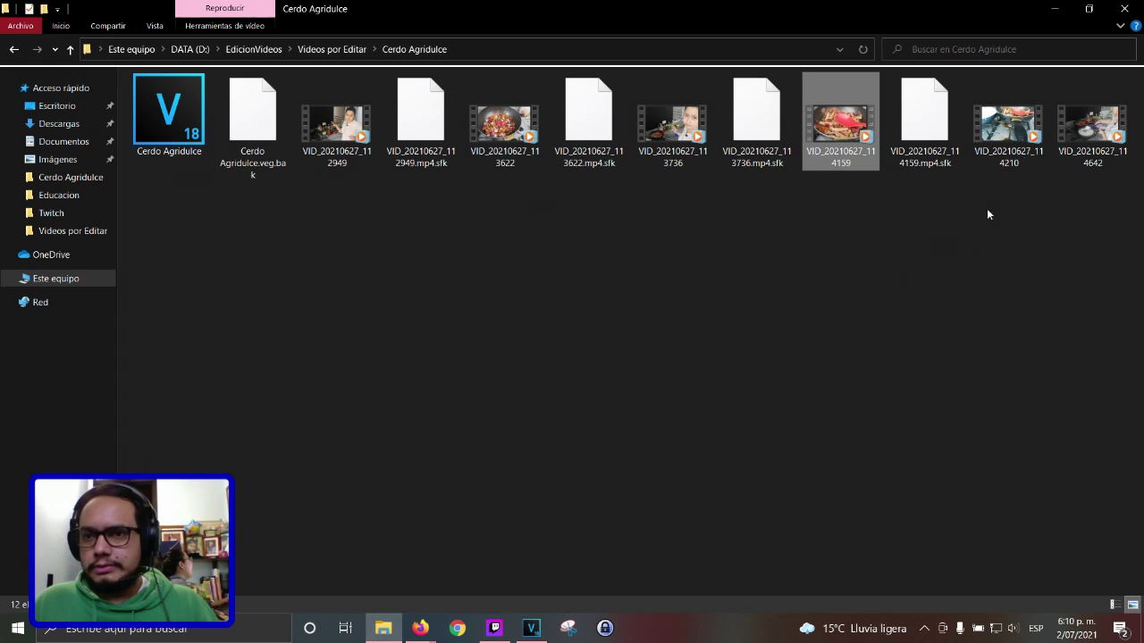
pyautogui.click(1011, 125)
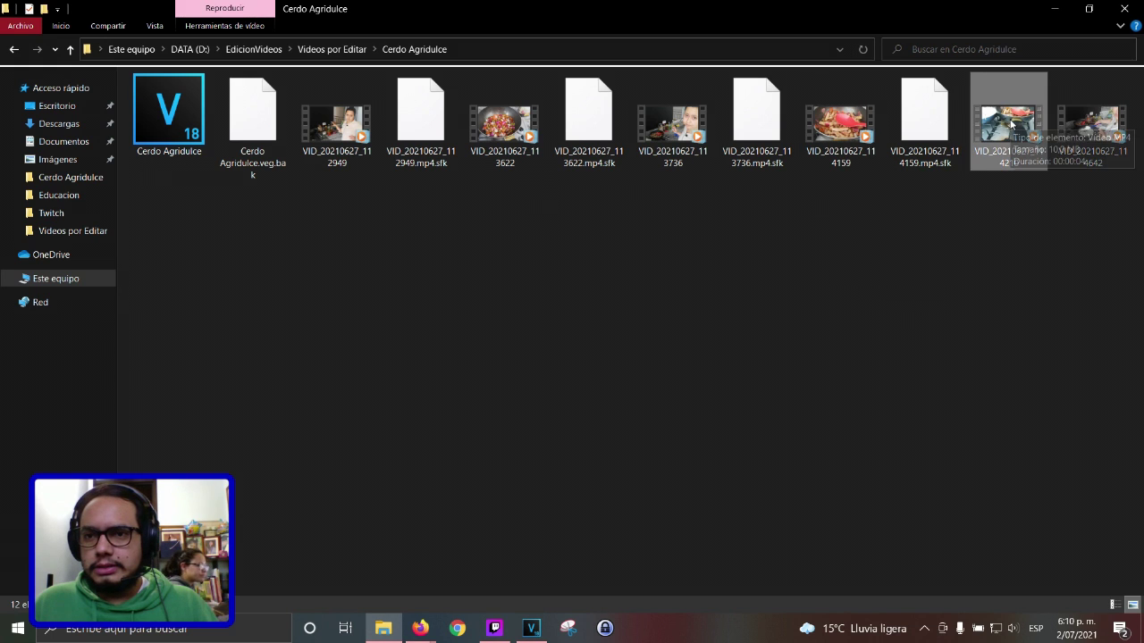
pyautogui.moveTo(1011, 125); pyautogui.dragTo(722, 406)
pyautogui.moveTo(814, 360); pyautogui.dragTo(835, 340)
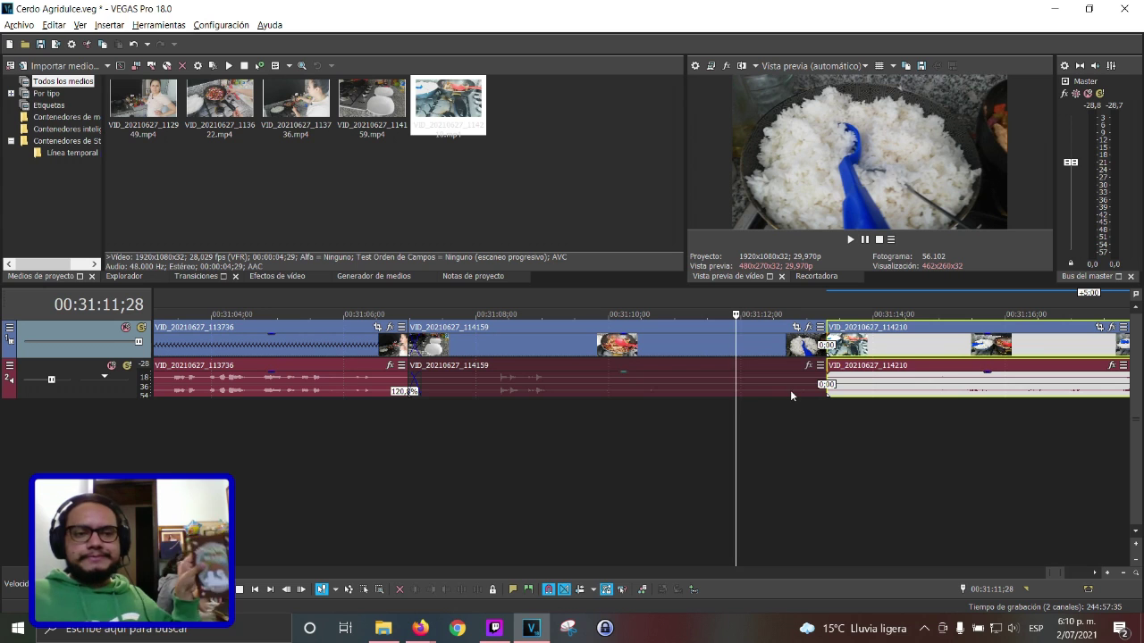
# Switch to Twitch Studio and put the Conversaciones scene on the stream
pyautogui.click(497, 629)
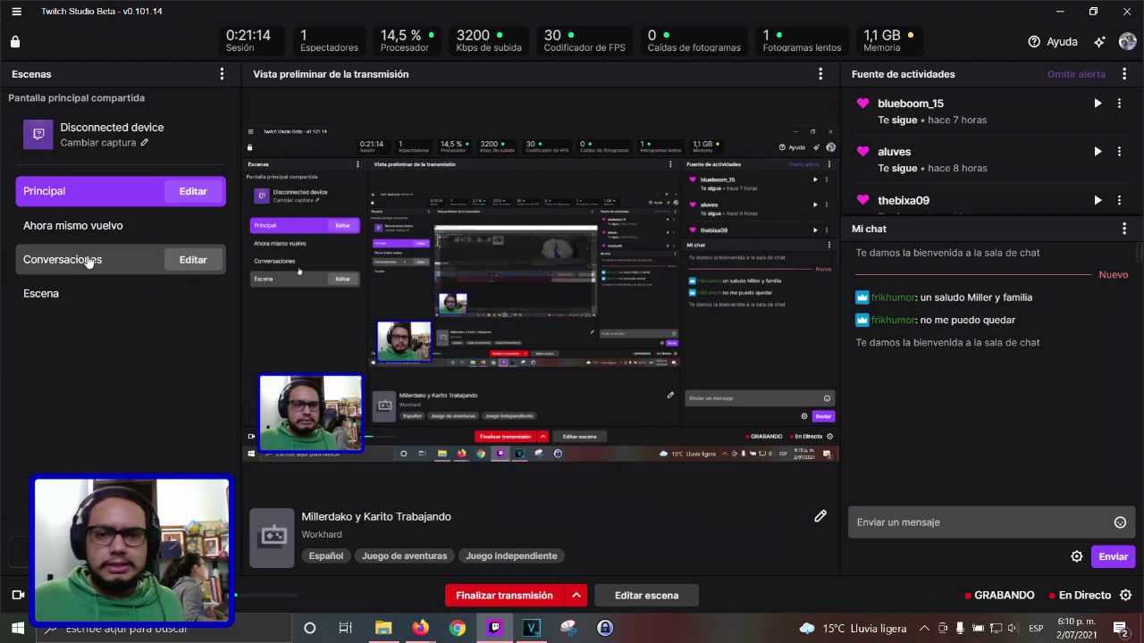
pyautogui.click(88, 259)
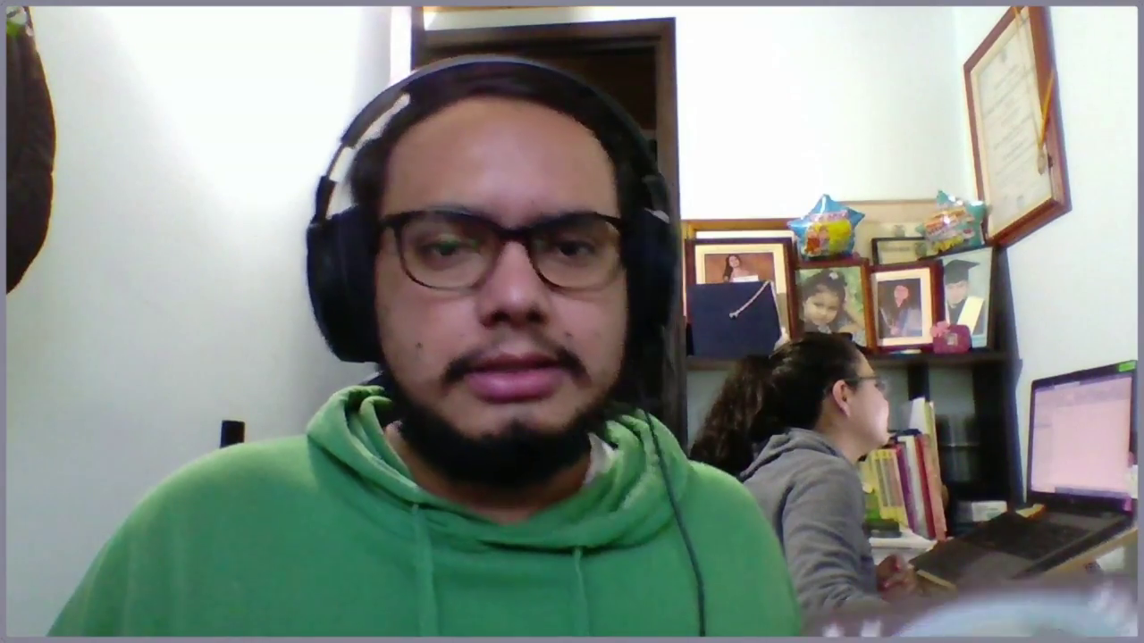
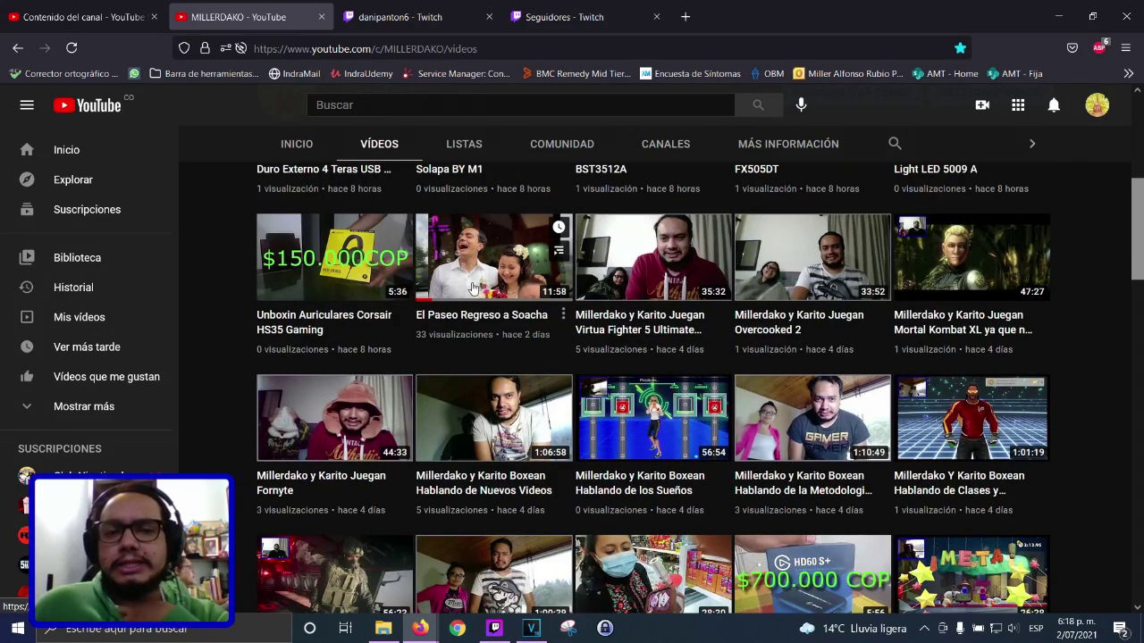
# Browse the uploaded videos of the MILLERDAKO YouTube channel and return to the start of the page
pyautogui.scroll(-5, 473, 288)
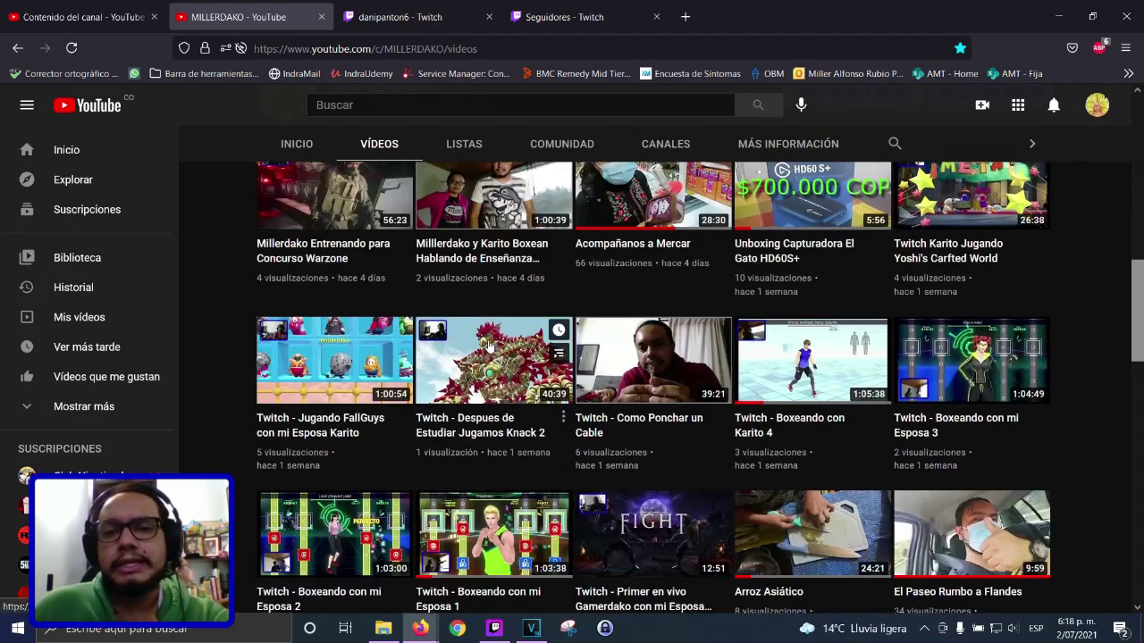
pyautogui.scroll(3, 679, 309)
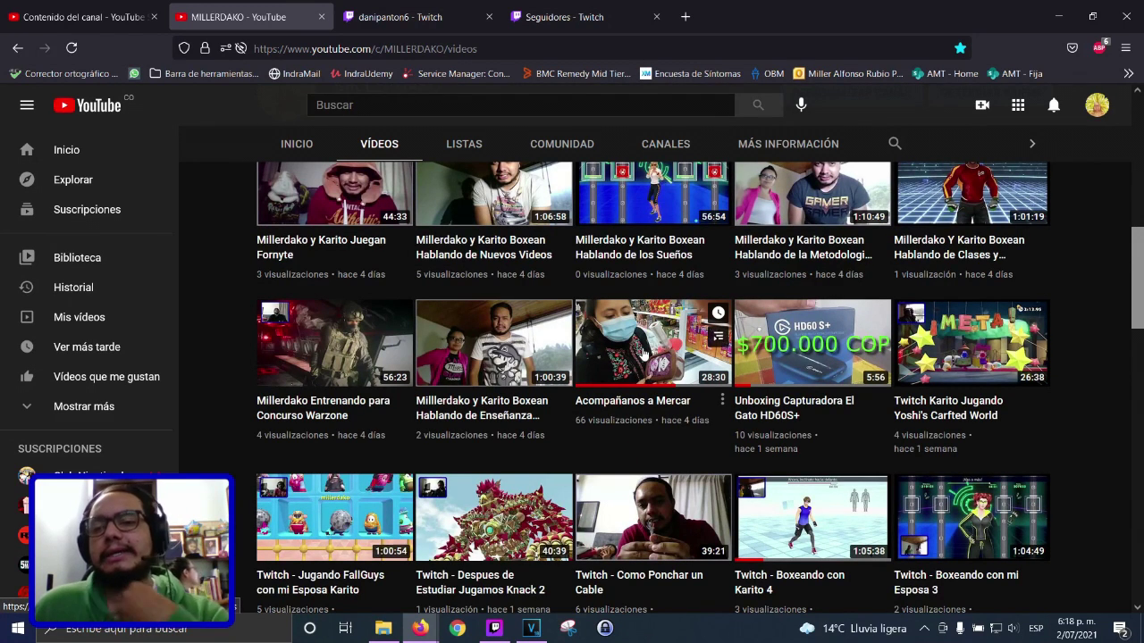
pyautogui.scroll(-2, 644, 353)
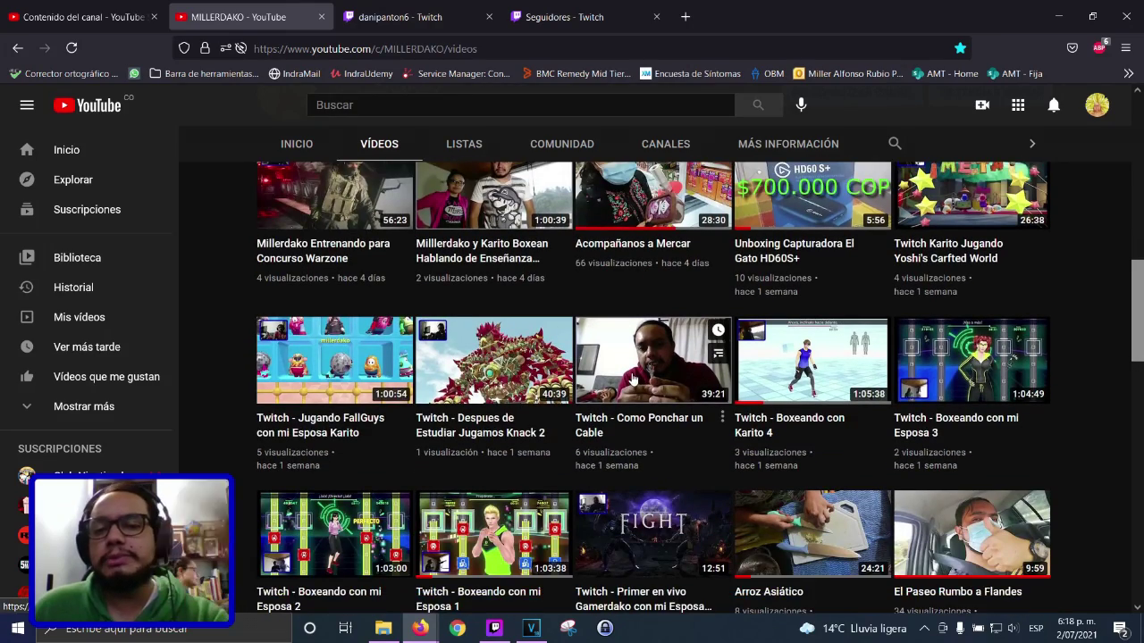
pyautogui.scroll(-3, 523, 362)
pyautogui.scroll(-1, 534, 365)
pyautogui.scroll(1, 534, 366)
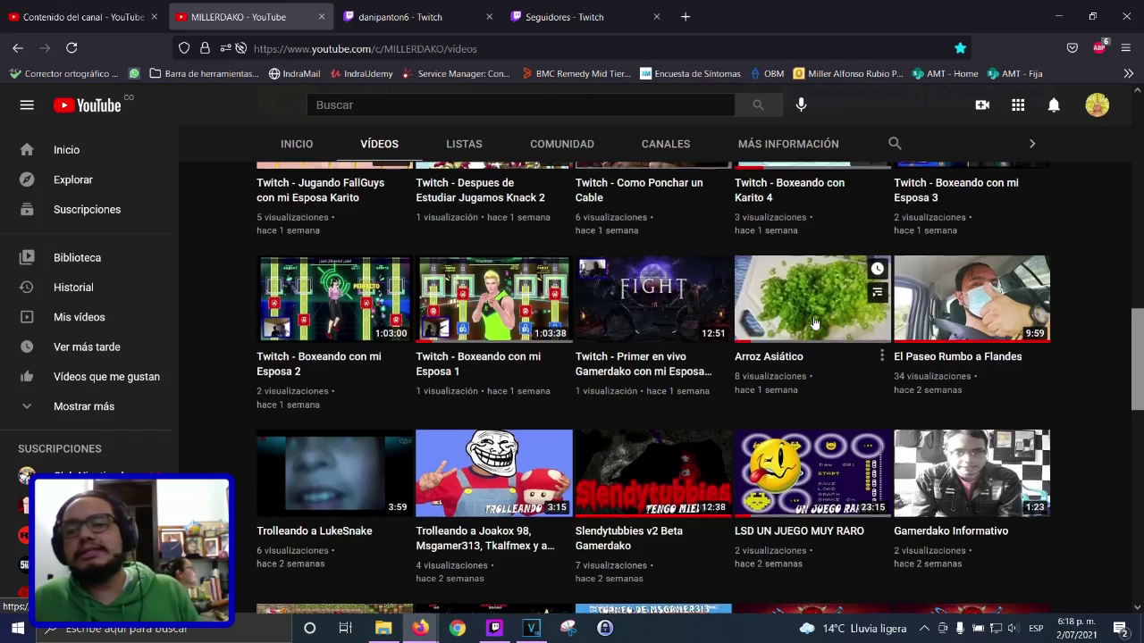
pyautogui.scroll(6, 750, 306)
pyautogui.scroll(5, 751, 307)
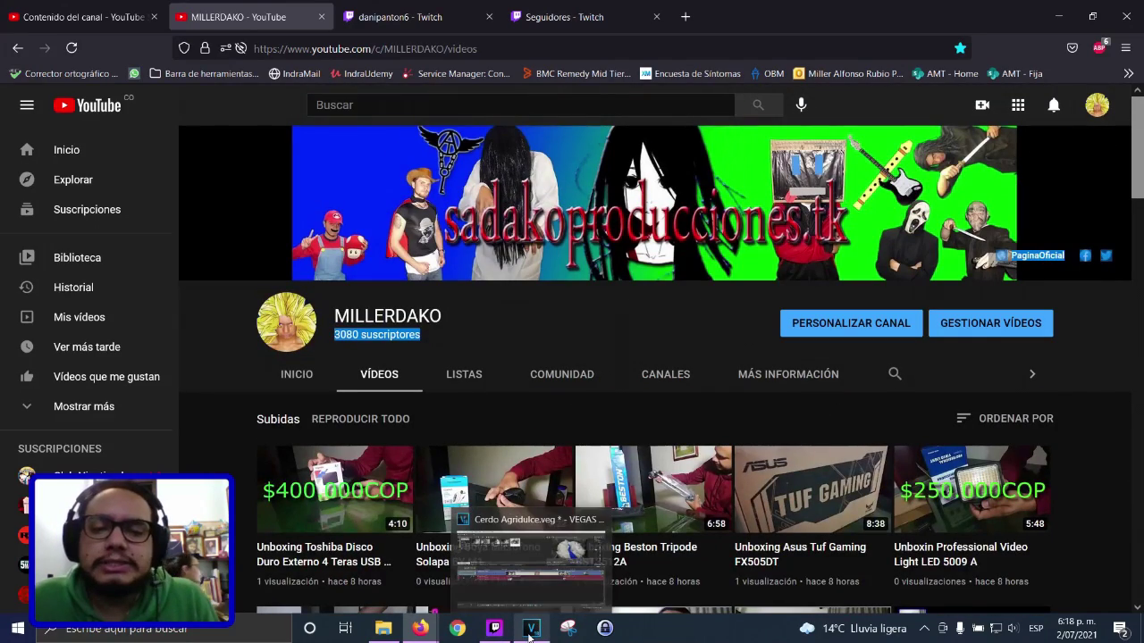
# Switch to VEGAS Pro and inspect frames of the VID_20210627_114159 and VID_20210627_114210 clips at several points
pyautogui.click(530, 634)
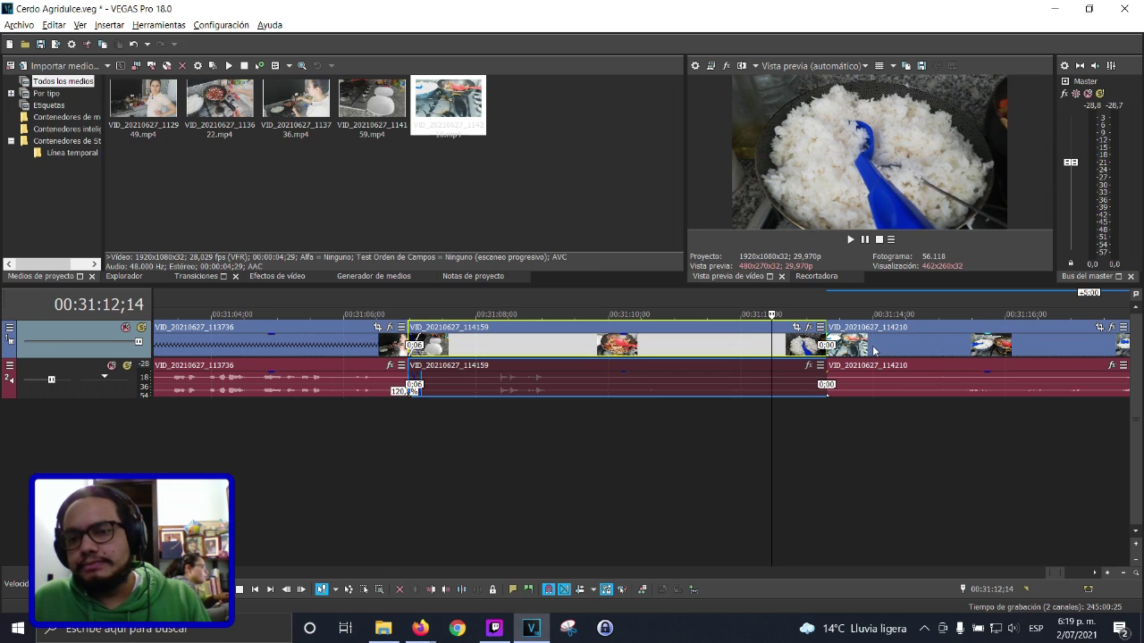
pyautogui.click(791, 348)
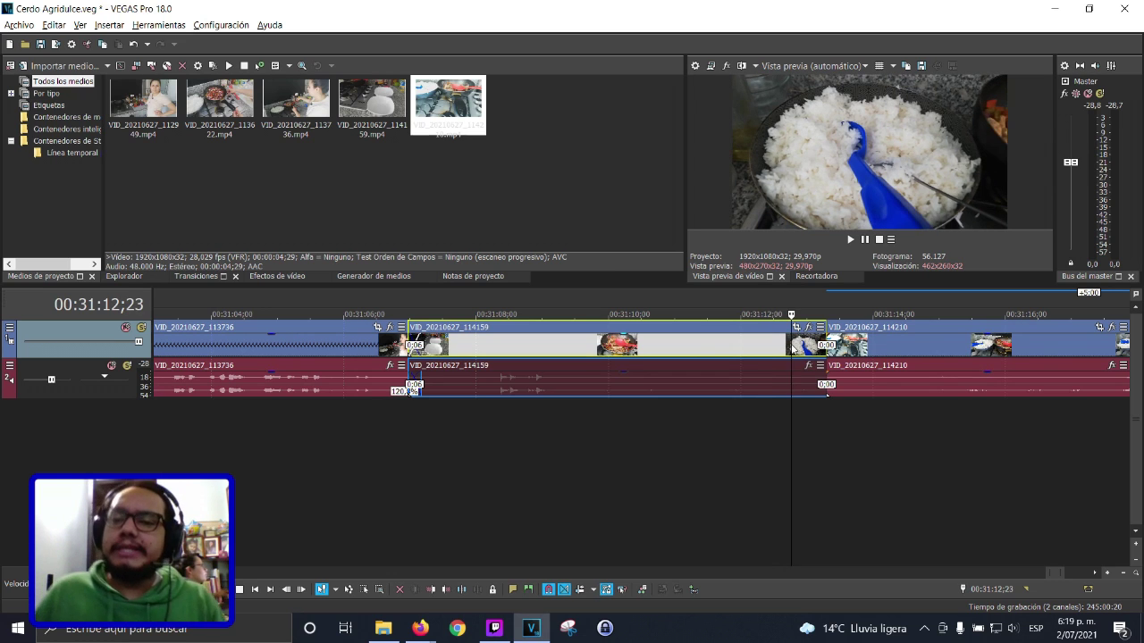
pyautogui.click(901, 381)
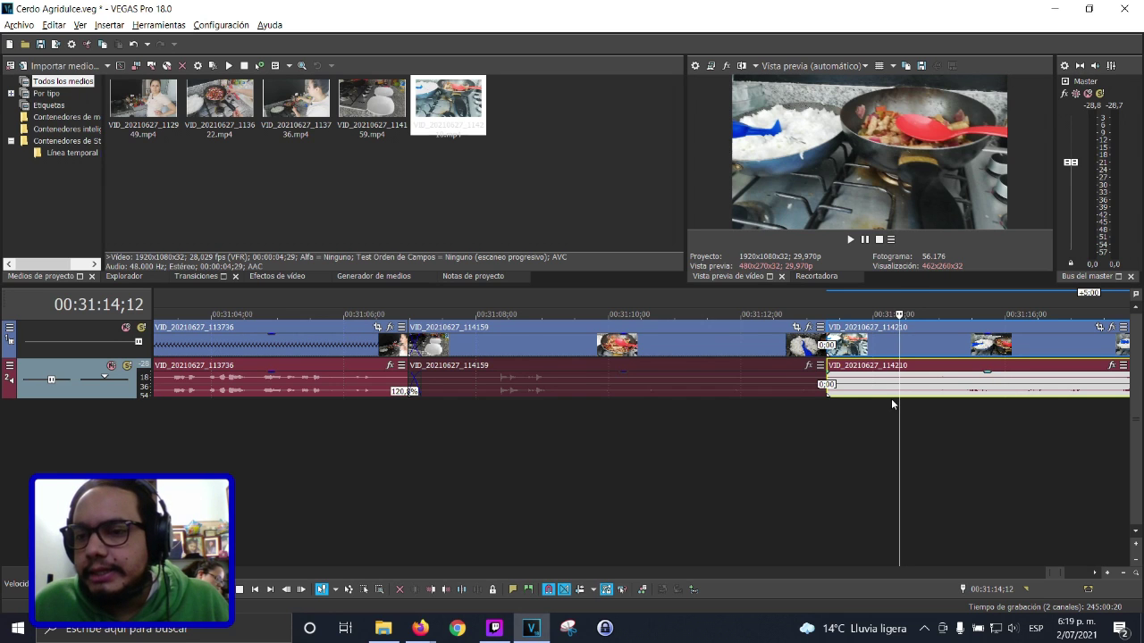
pyautogui.scroll(-2, 860, 380)
pyautogui.scroll(2, 859, 381)
pyautogui.click(541, 349)
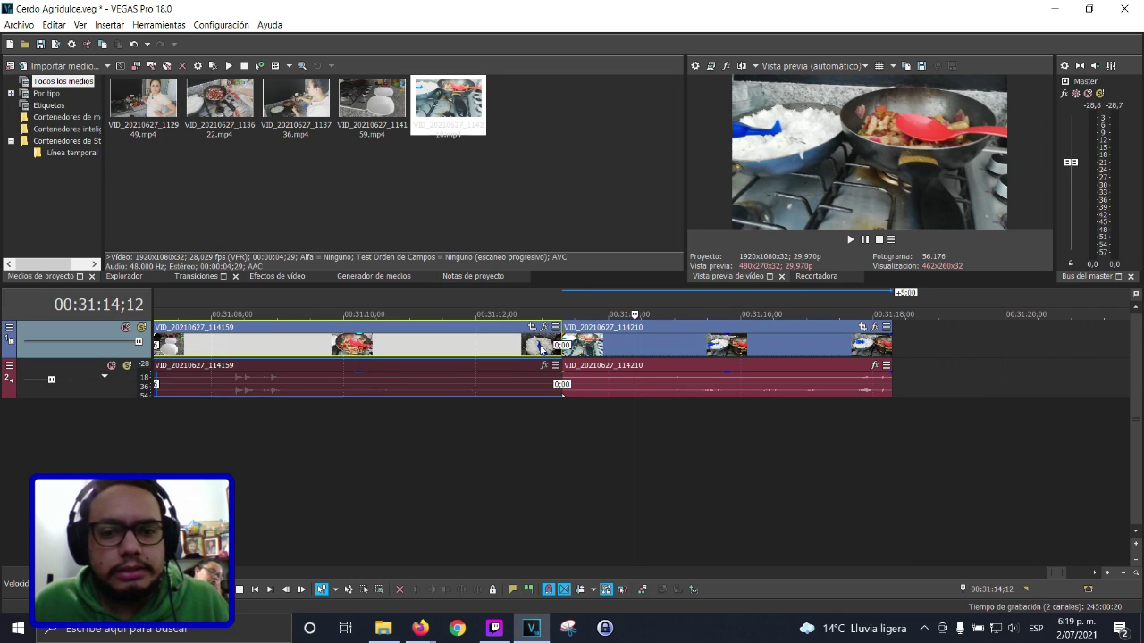
pyautogui.click(540, 349)
pyautogui.click(486, 348)
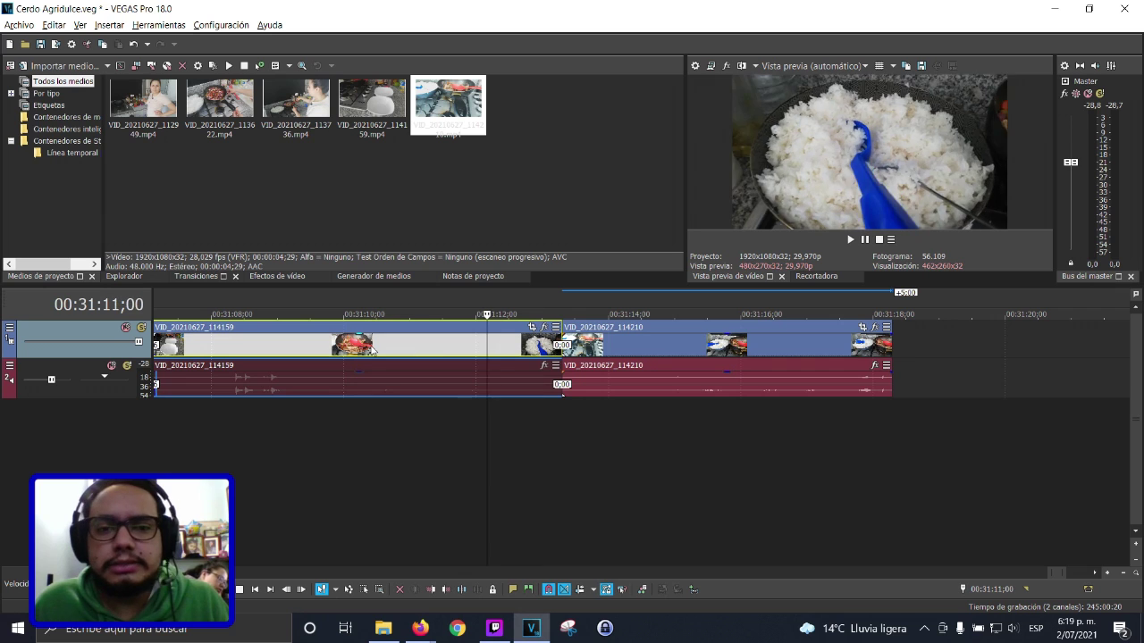
pyautogui.click(331, 348)
pyautogui.click(387, 349)
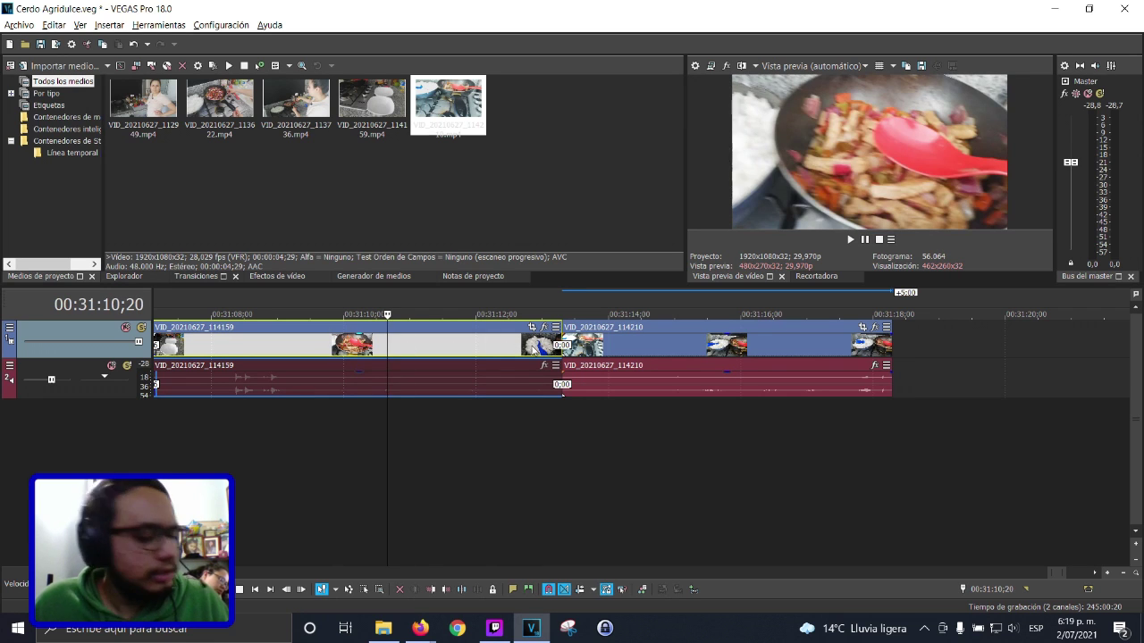
# Play from near the end of VID_20210627_114159 across the cut and mute the audio of the VID_20210627_114210 clip
pyautogui.click(533, 349)
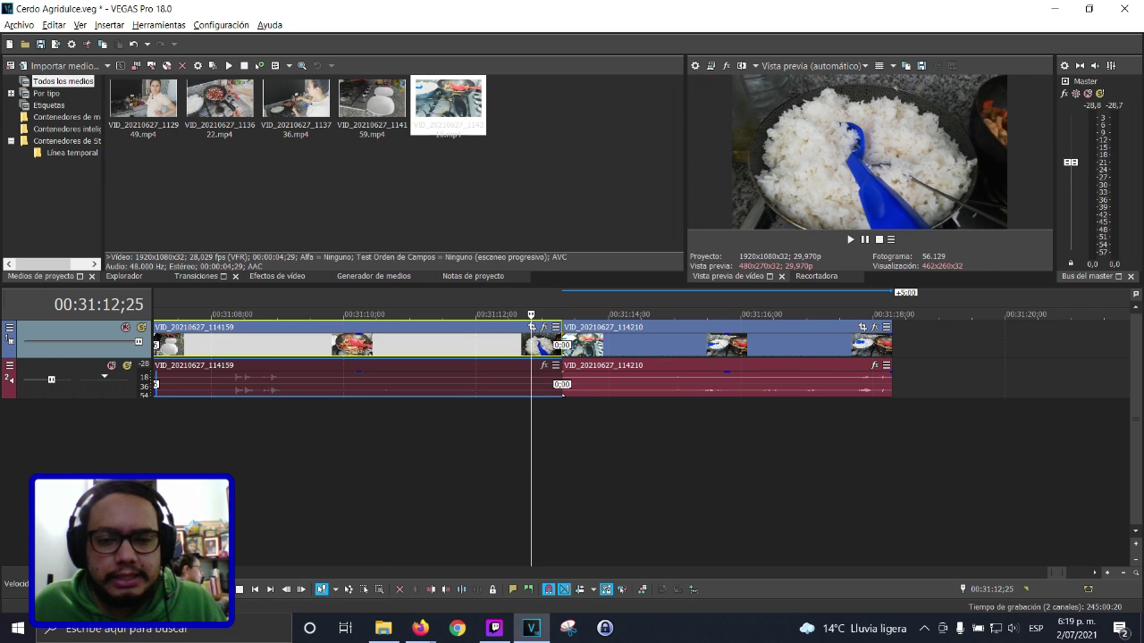
pyautogui.press('space')
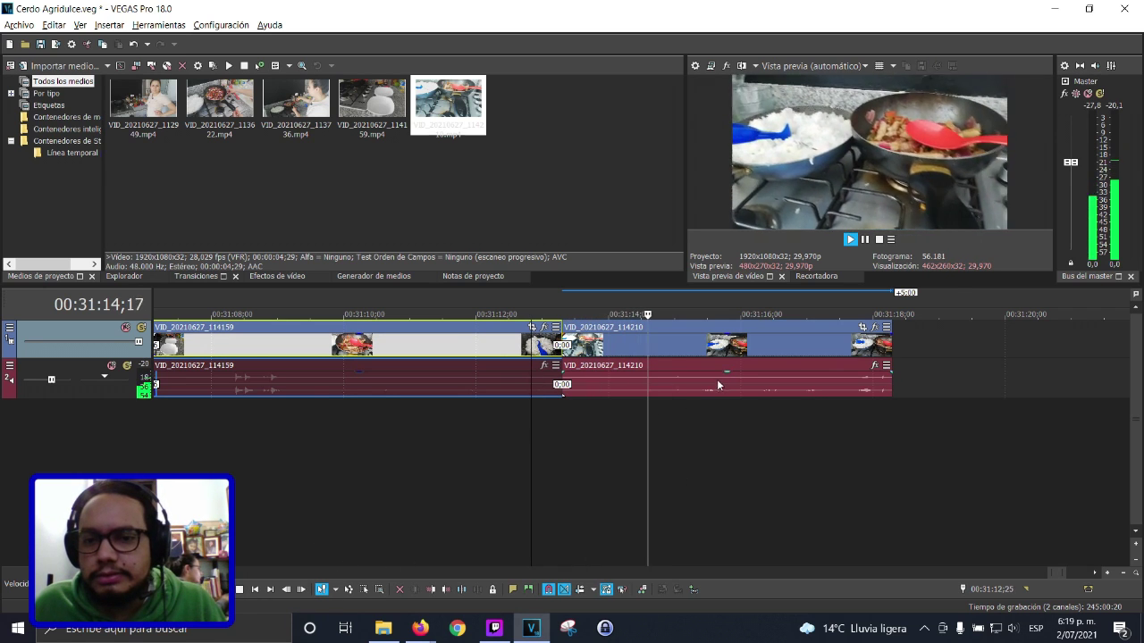
pyautogui.rightClick(717, 381)
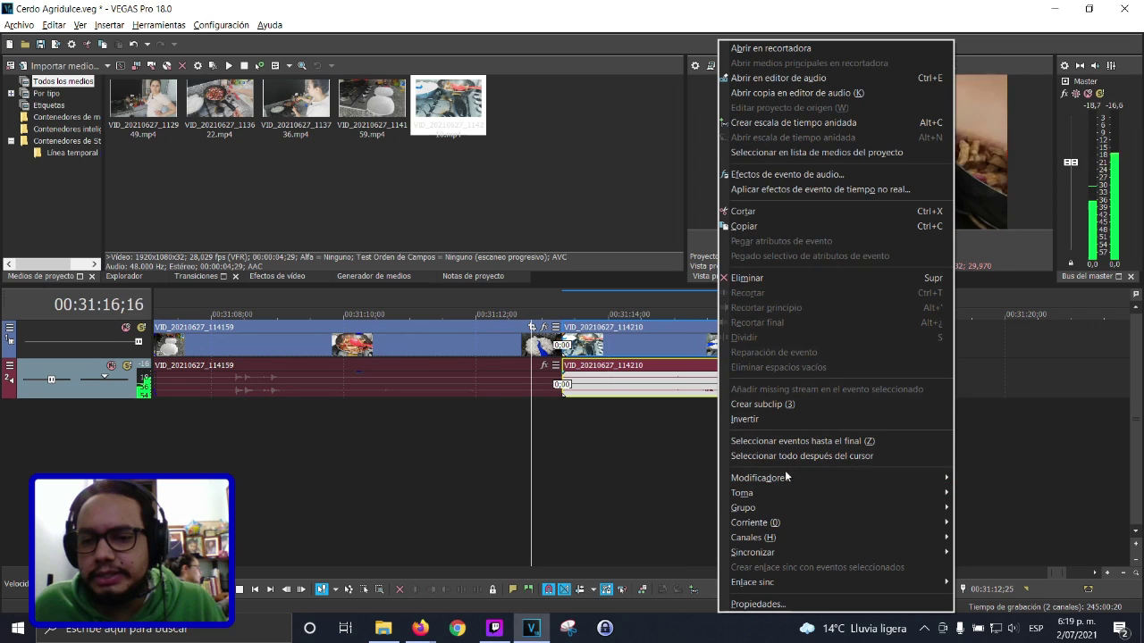
pyautogui.press('Escape')
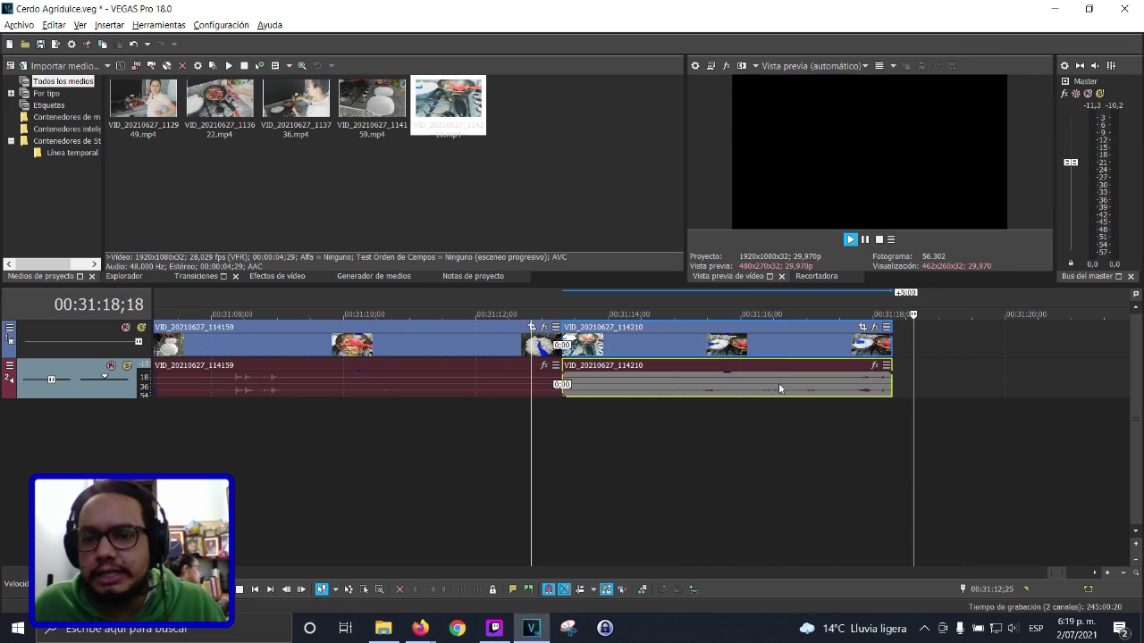
# Play the VID_20210627_114210 clip from its middle to check its second half
pyautogui.click(732, 344)
pyautogui.click(239, 590)
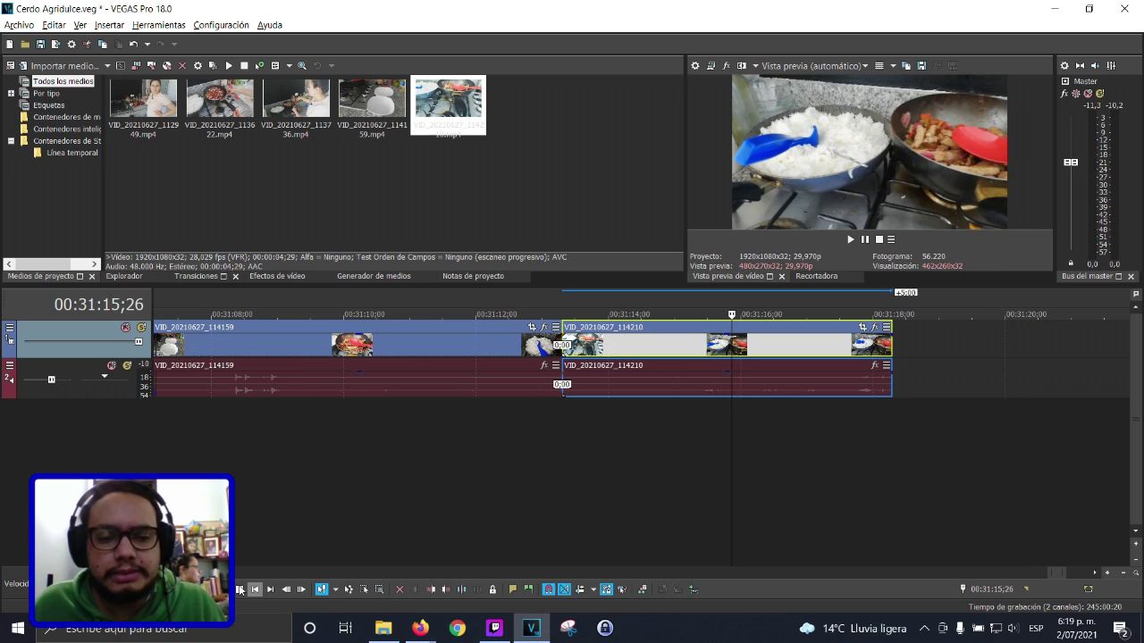
pyautogui.click(238, 589)
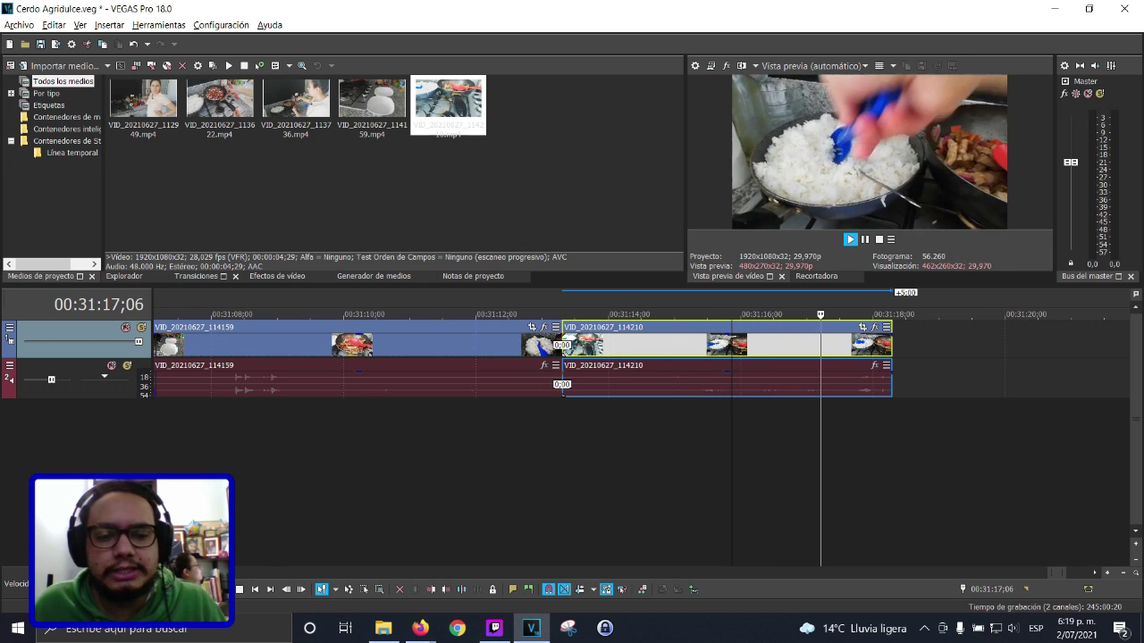
# Shift the VID_20210627_114210 clip earlier so its start overlaps the end of VID_20210627_114159 by 8 frames
pyautogui.press('space')
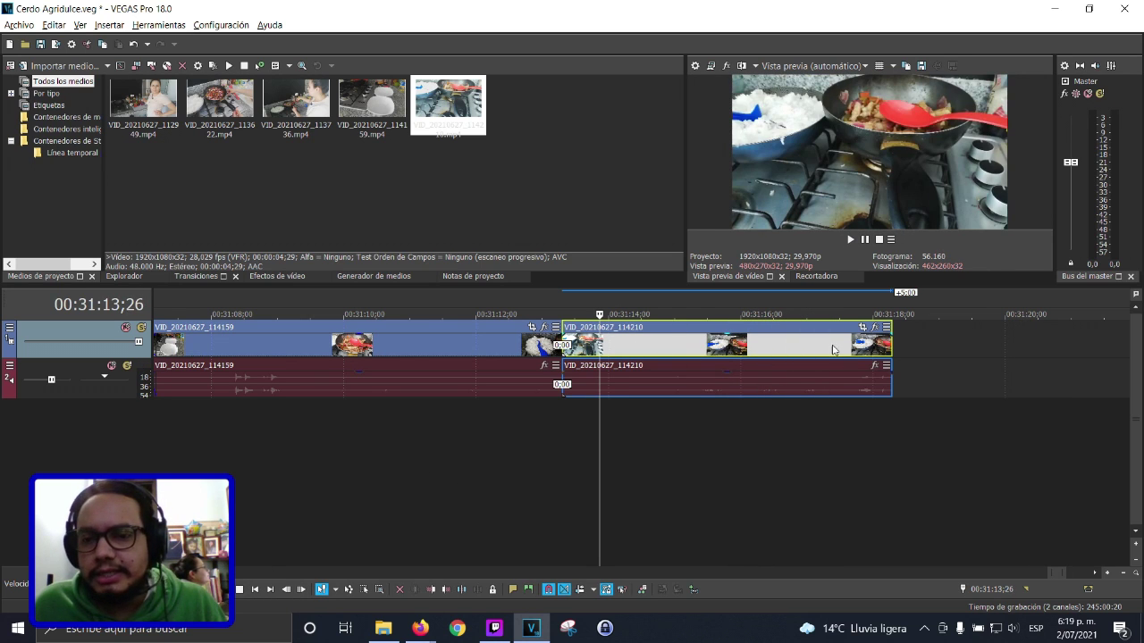
pyautogui.moveTo(601, 349); pyautogui.dragTo(615, 355)
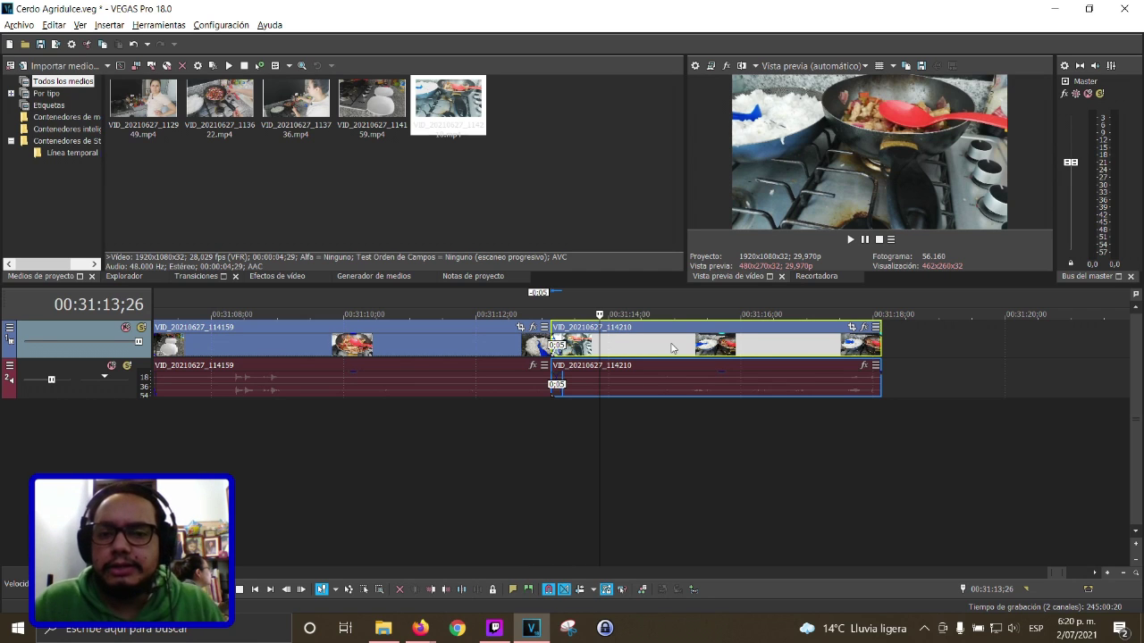
pyautogui.press('KP_1')
pyautogui.press('KP_1')
pyautogui.press('KP_1')
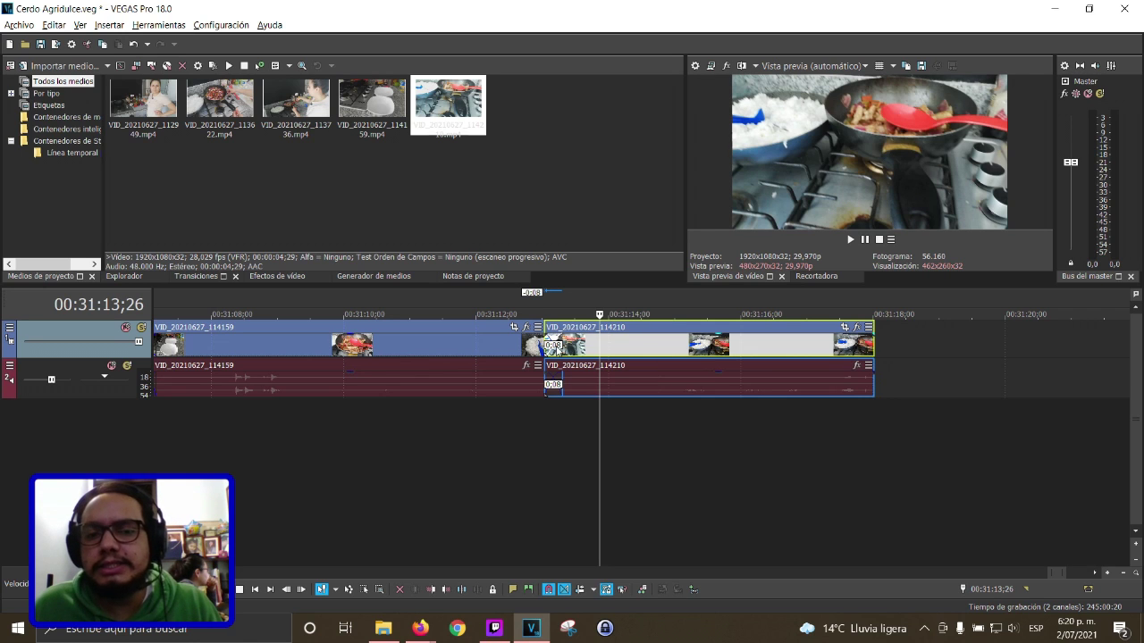
# Play across the overlap of VID_20210627_114159 and VID_20210627_114210 and trim 17 frames off the end of VID_20210627_114210
pyautogui.click(524, 352)
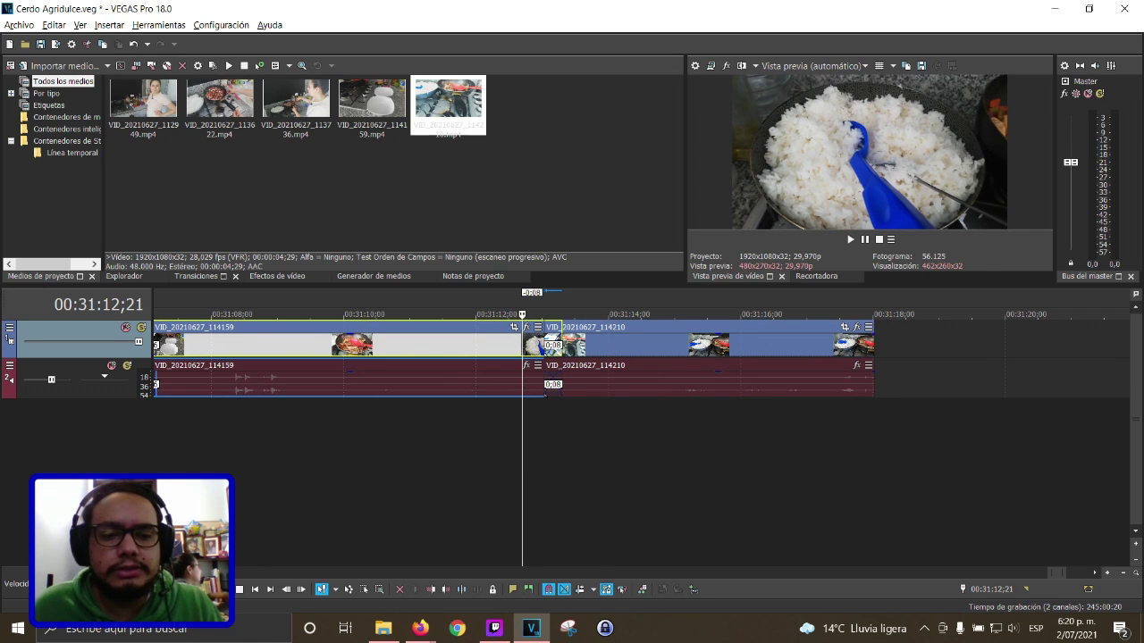
pyautogui.click(225, 590)
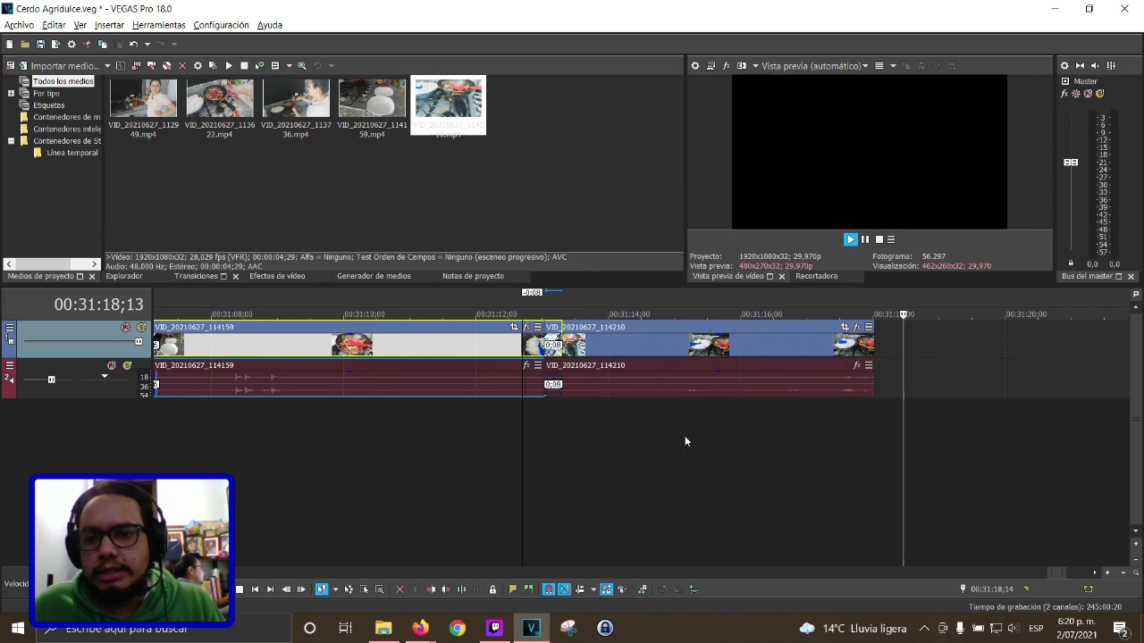
pyautogui.press('space')
pyautogui.moveTo(873, 349); pyautogui.dragTo(835, 344)
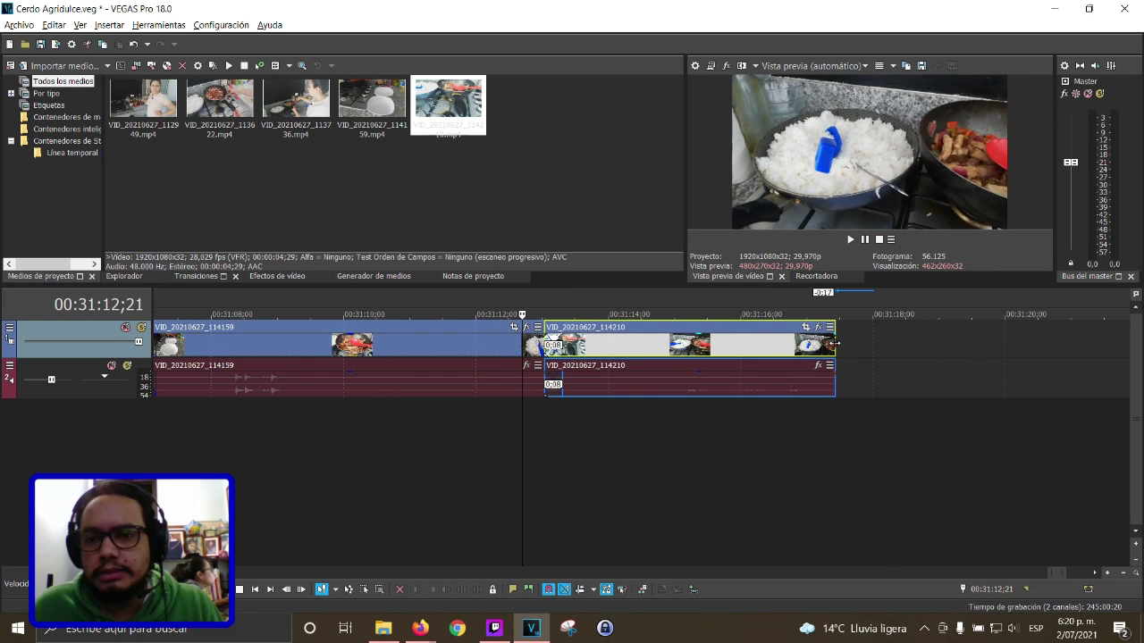
# Add the VID_20210627_114642 video from the Cerdo Agridulce folder to the timeline directly after the VID_20210627_114210 clip
pyautogui.click(383, 628)
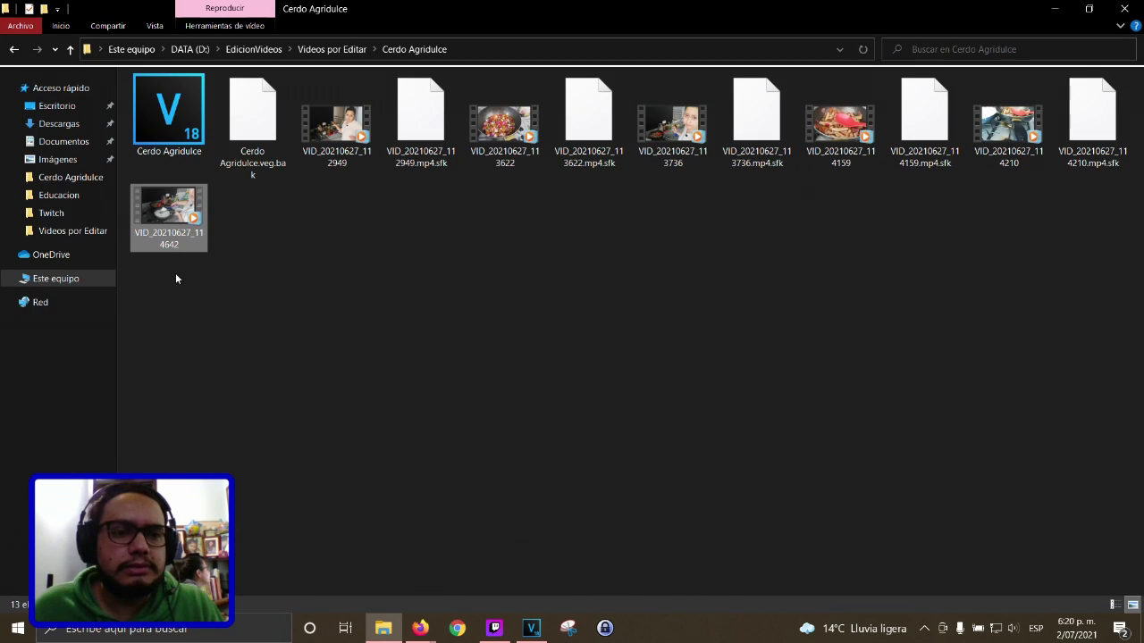
pyautogui.moveTo(170, 219); pyautogui.dragTo(840, 365)
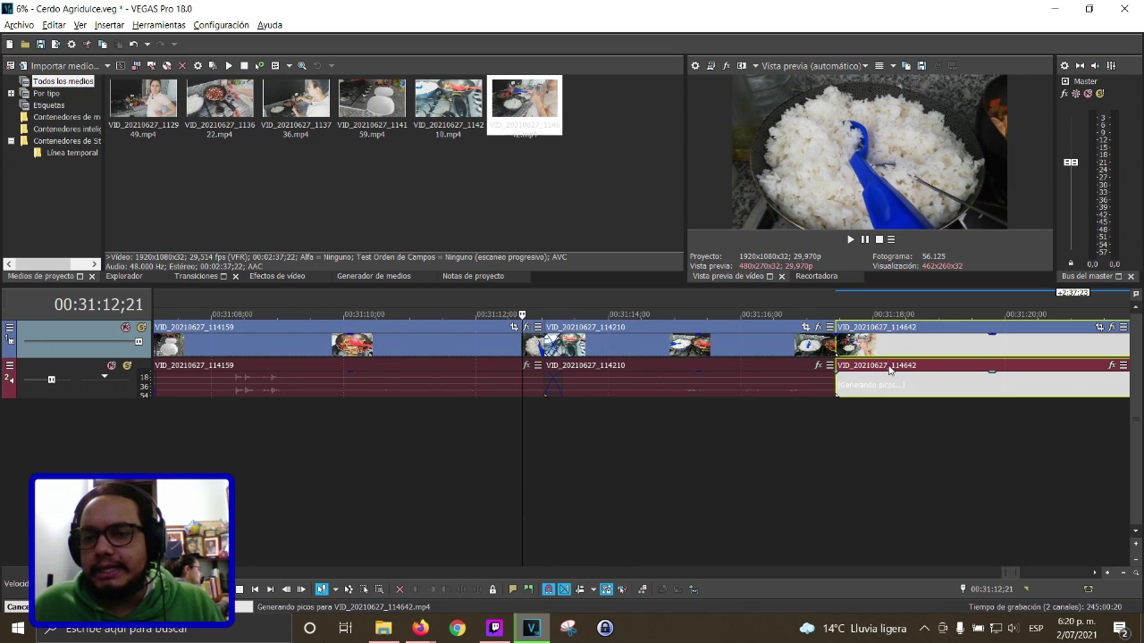
pyautogui.scroll(-5, 912, 371)
pyautogui.scroll(-1, 911, 371)
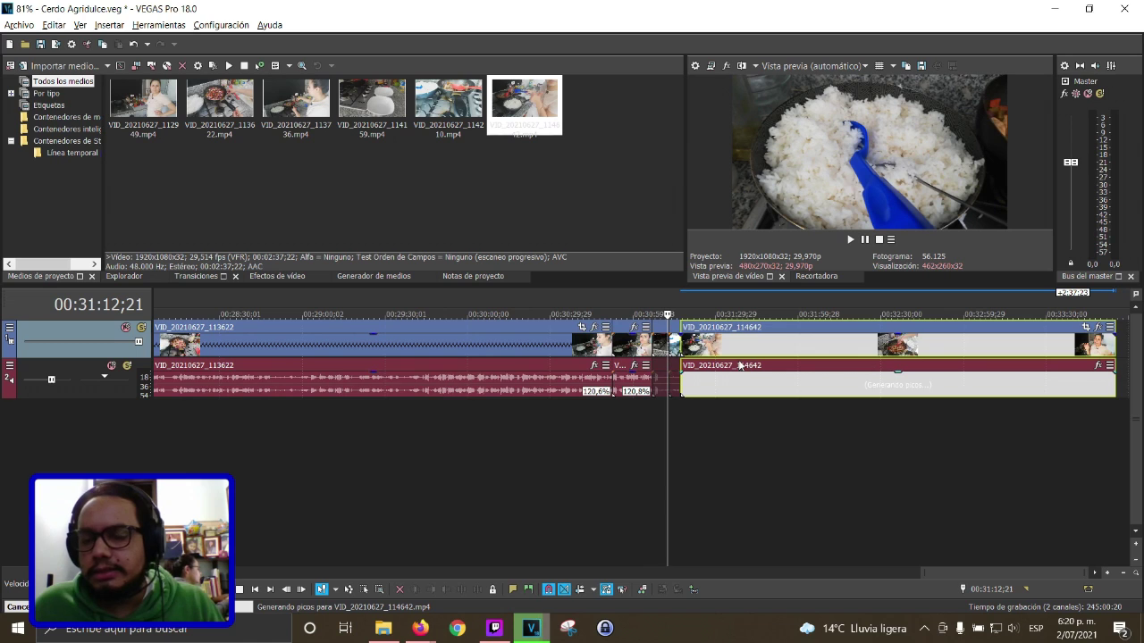
pyautogui.scroll(-1, 728, 366)
pyautogui.scroll(2, 729, 366)
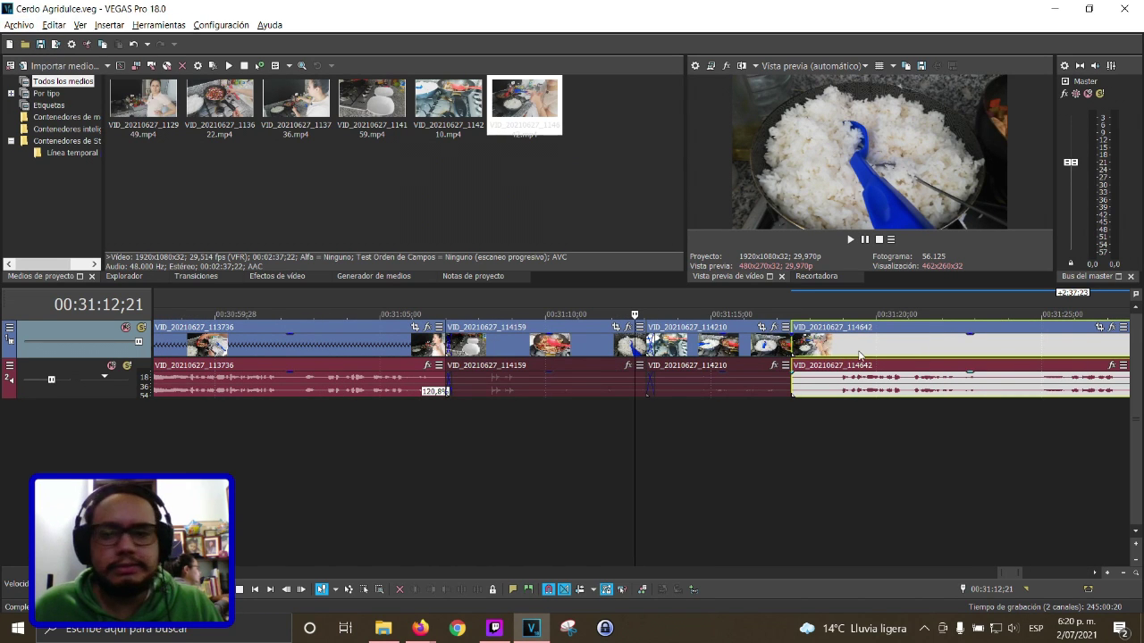
# Inspect frames around the cut into VID_20210627_114642, try trimming its start, and play its opening seconds
pyautogui.click(780, 350)
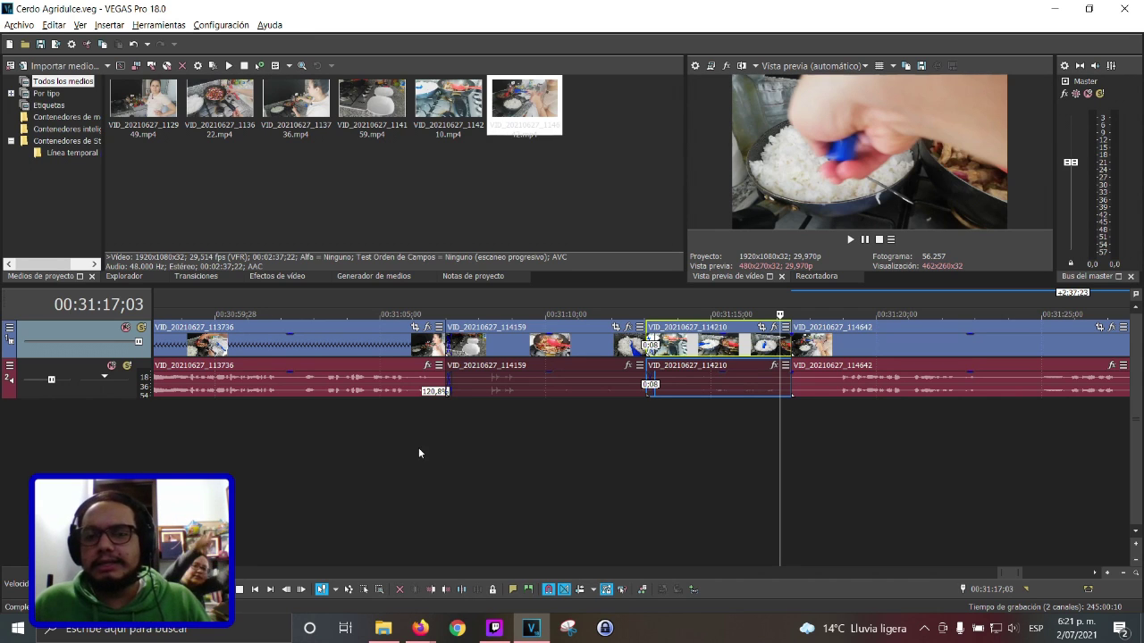
pyautogui.click(809, 350)
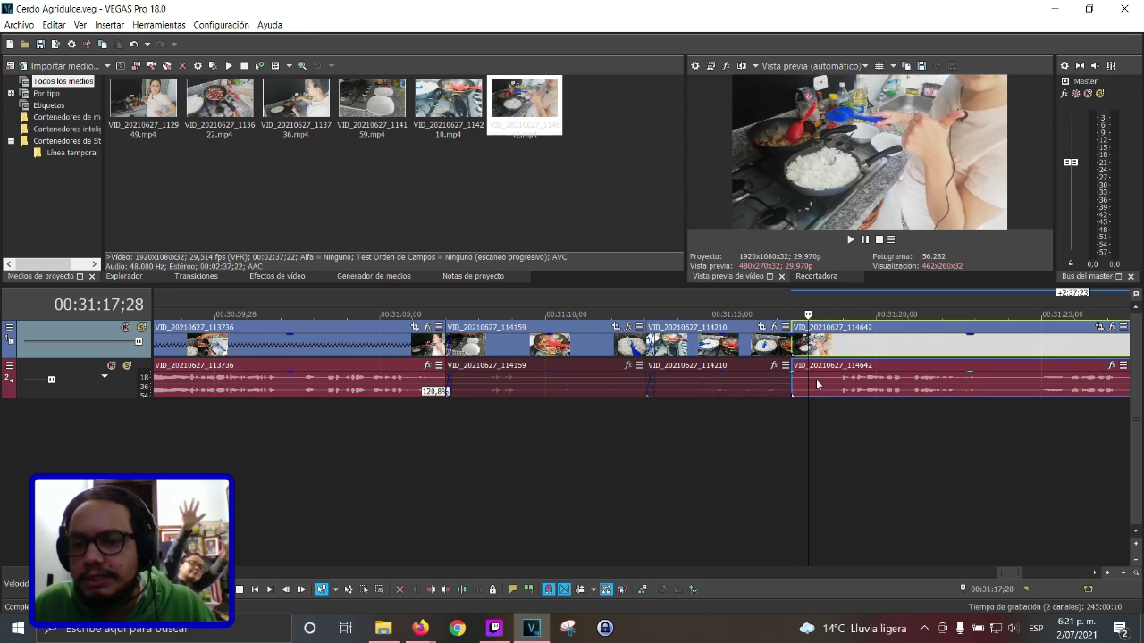
pyautogui.click(835, 343)
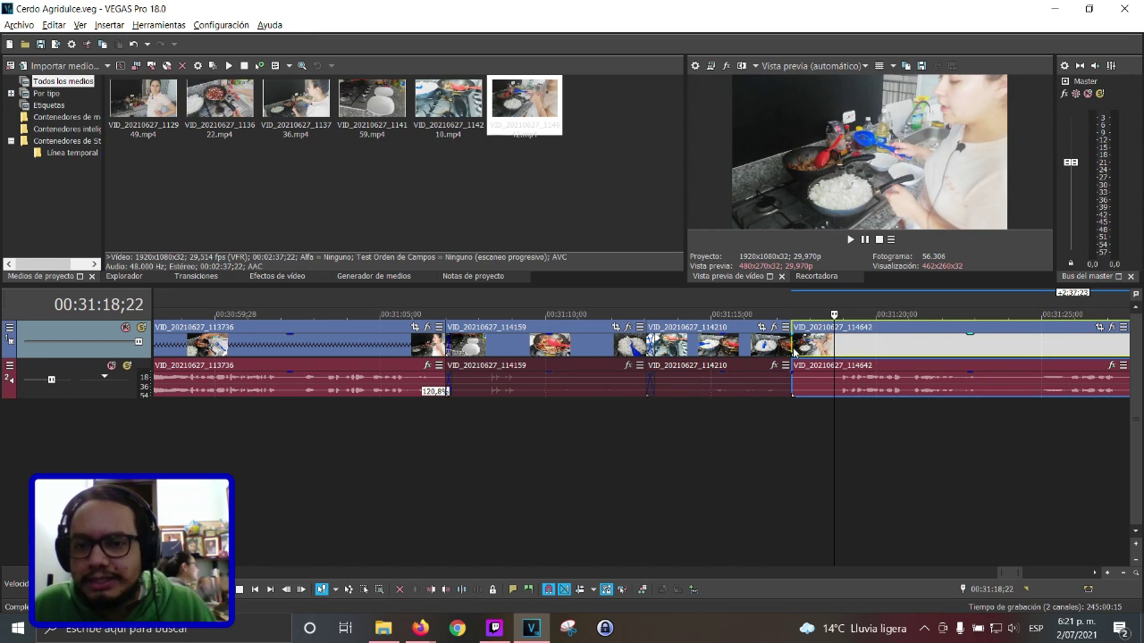
pyautogui.moveTo(793, 350); pyautogui.dragTo(817, 343)
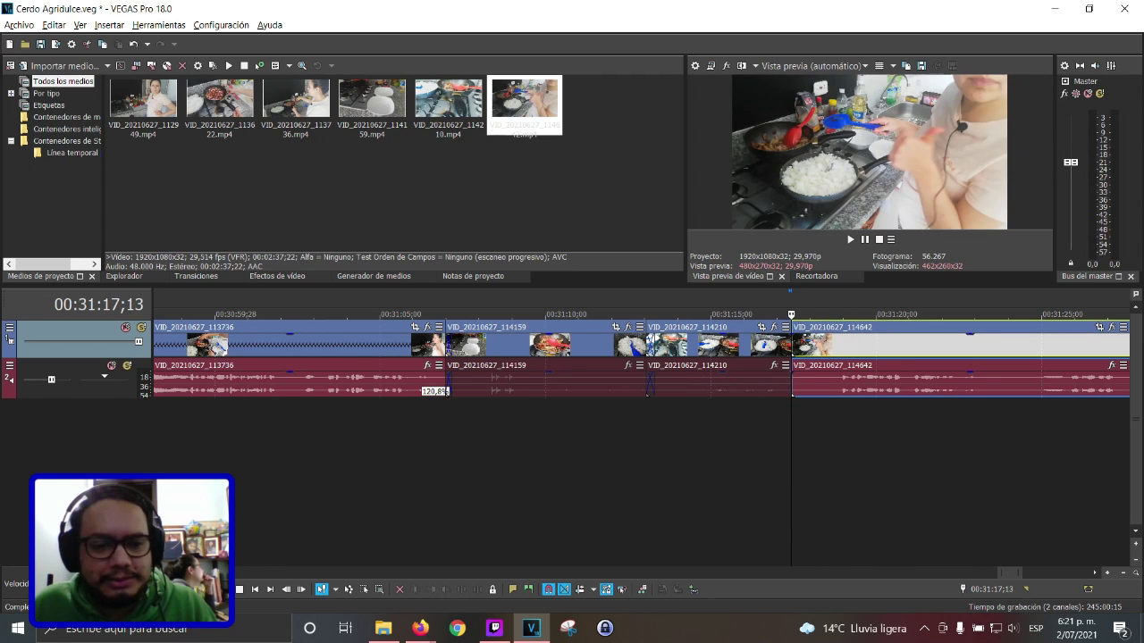
pyautogui.press('space')
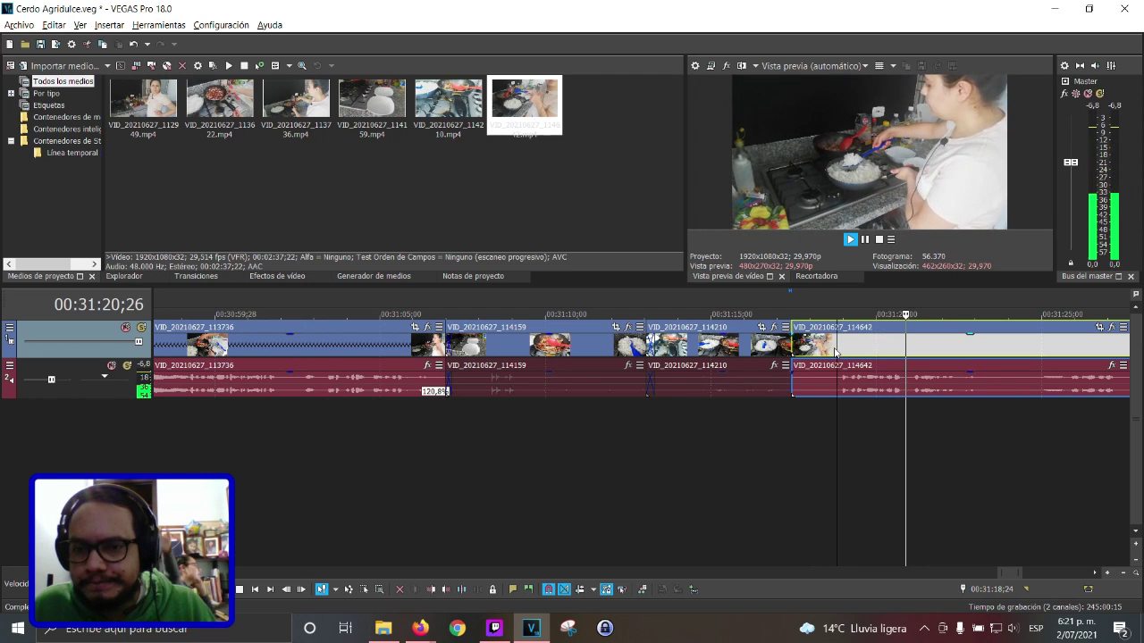
# Adjust the trimmed start of VID_20210627_114642 and move the clip to overlap the end of VID_20210627_114210 by 11 frames
pyautogui.scroll(-4, 685, 369)
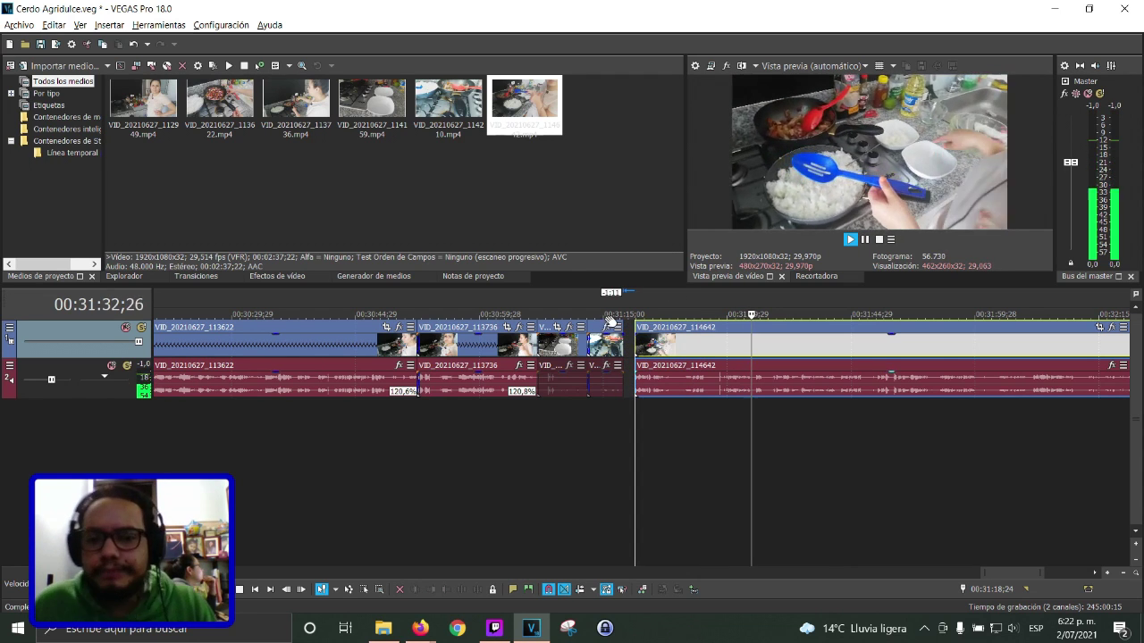
pyautogui.scroll(1, 645, 364)
pyautogui.scroll(3, 645, 365)
pyautogui.moveTo(633, 347); pyautogui.dragTo(617, 347)
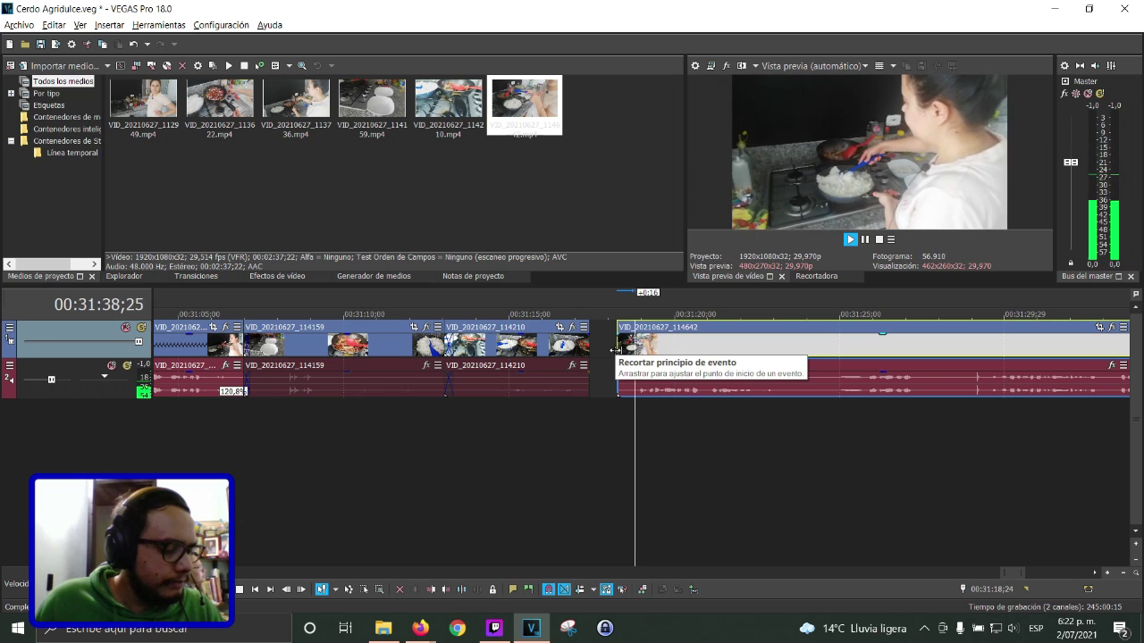
pyautogui.moveTo(699, 358); pyautogui.dragTo(660, 354)
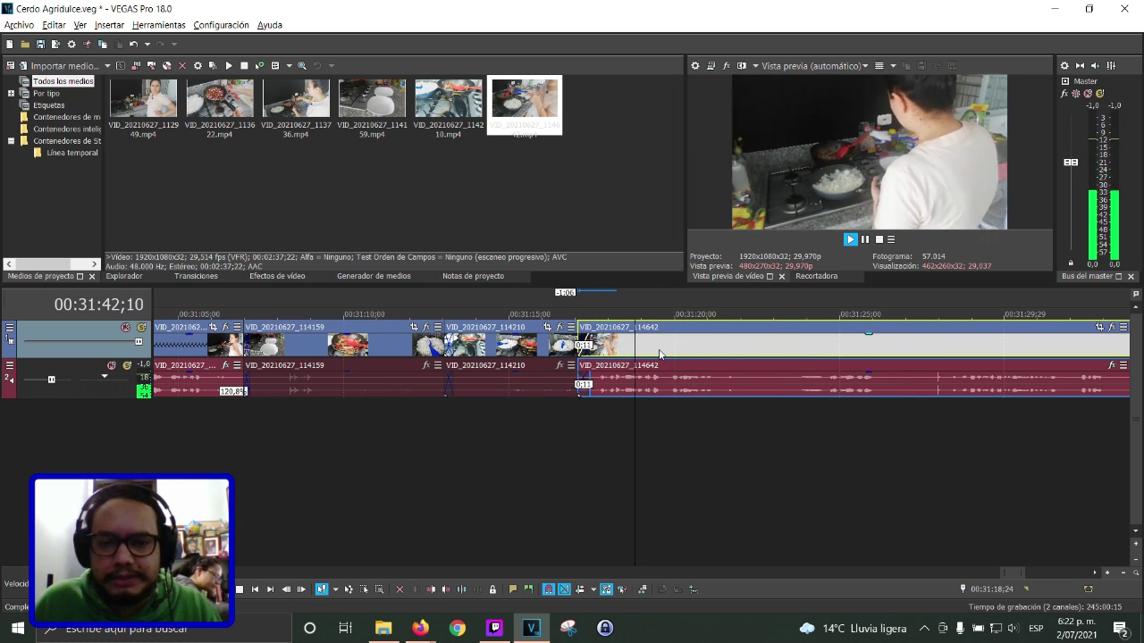
# Replay the VID_20210627_114642 clip from just after its overlap with VID_20210627_114210 to check where its speech starts
pyautogui.click(626, 386)
pyautogui.scroll(-2, 636, 386)
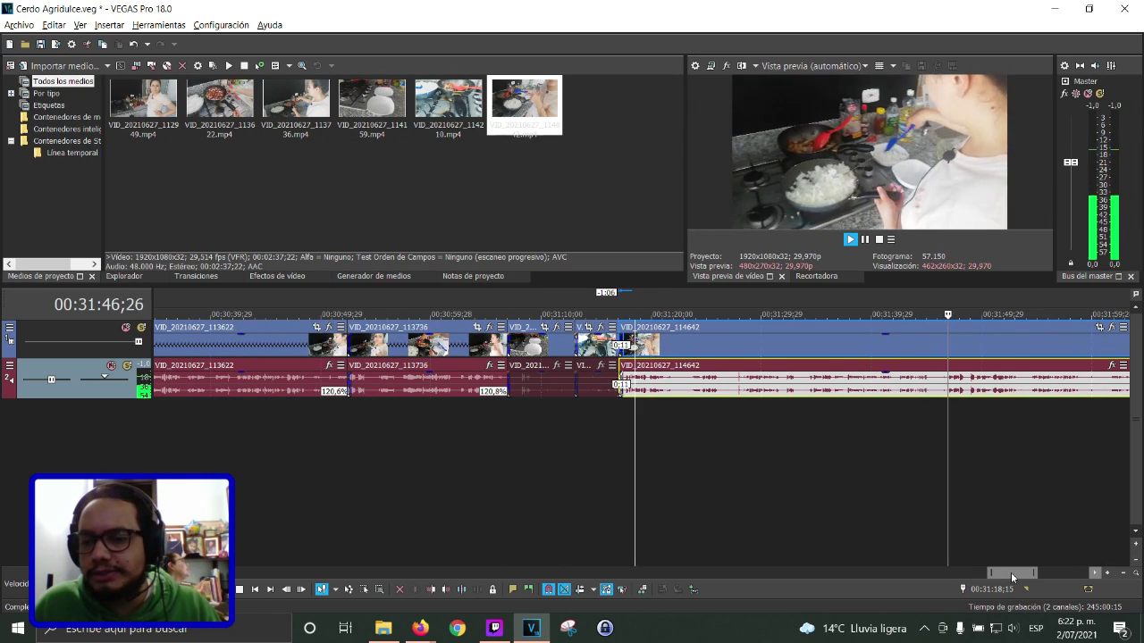
pyautogui.moveTo(1010, 571); pyautogui.dragTo(1030, 577)
pyautogui.scroll(2, 679, 444)
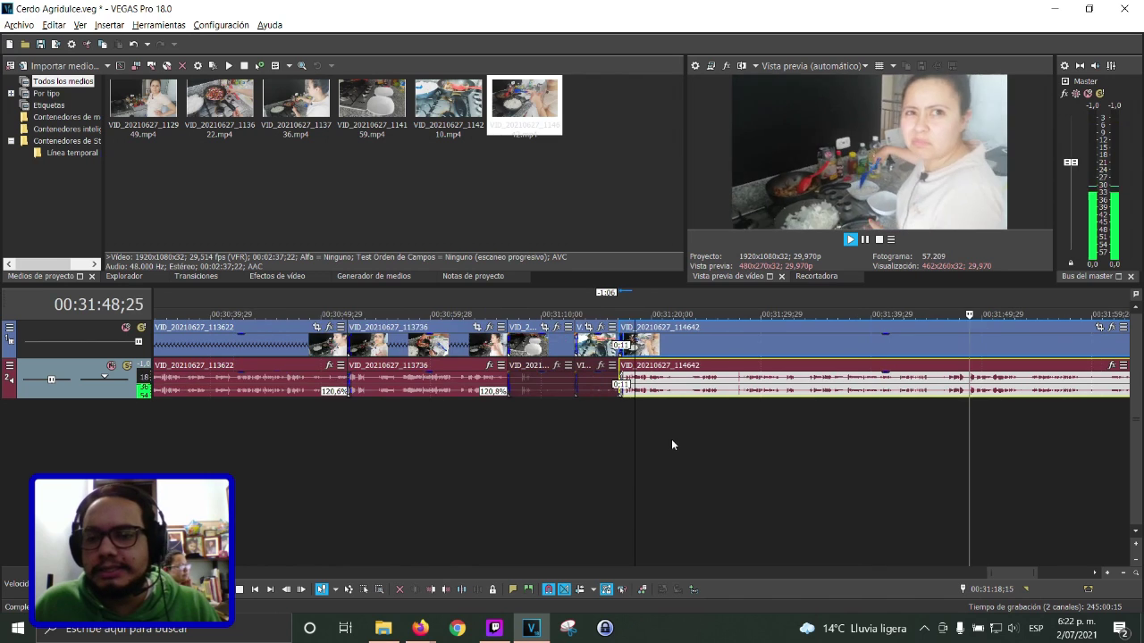
pyautogui.scroll(4, 672, 352)
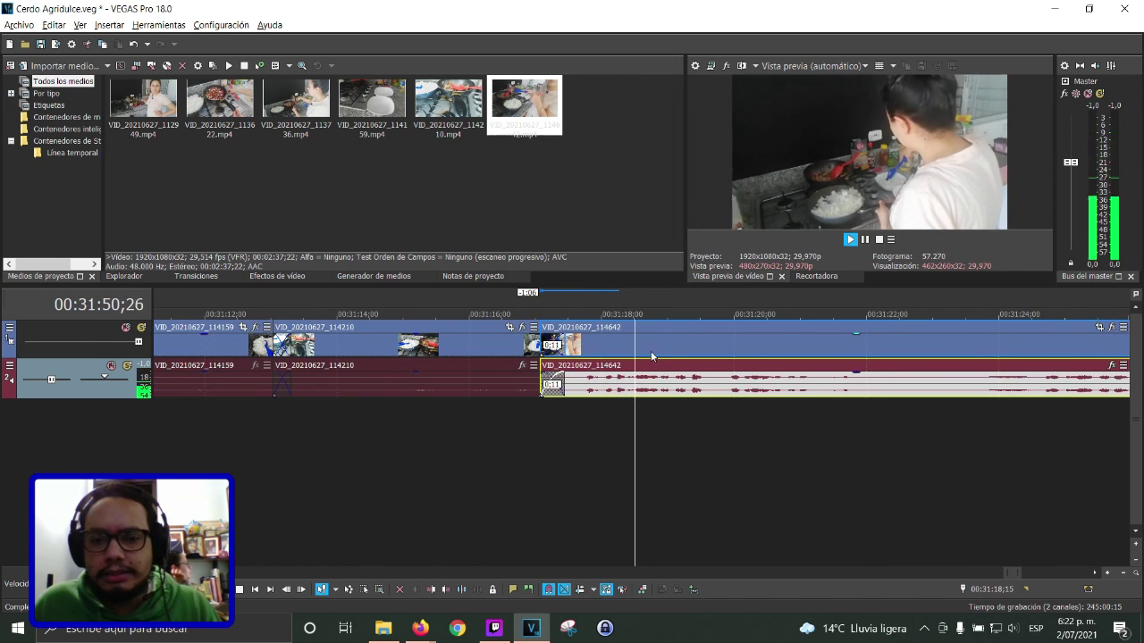
pyautogui.click(586, 340)
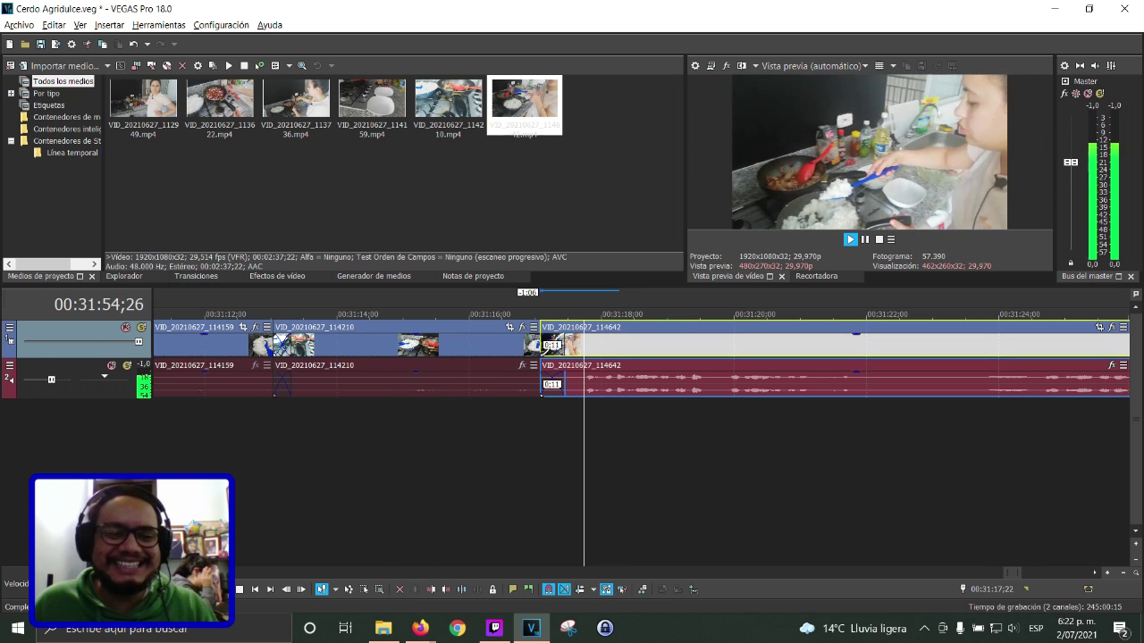
pyautogui.press('space')
pyautogui.press('space')
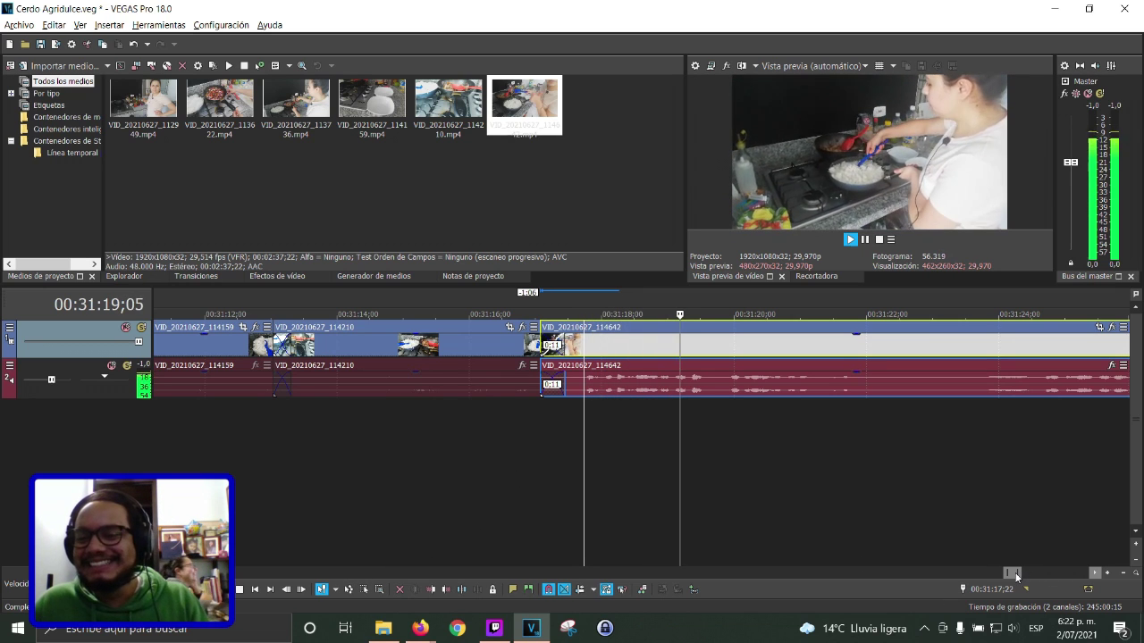
# Speed up the VID_20210627_114642 clip to 122.5% by time-compressing it from its end
pyautogui.scroll(-5, 702, 474)
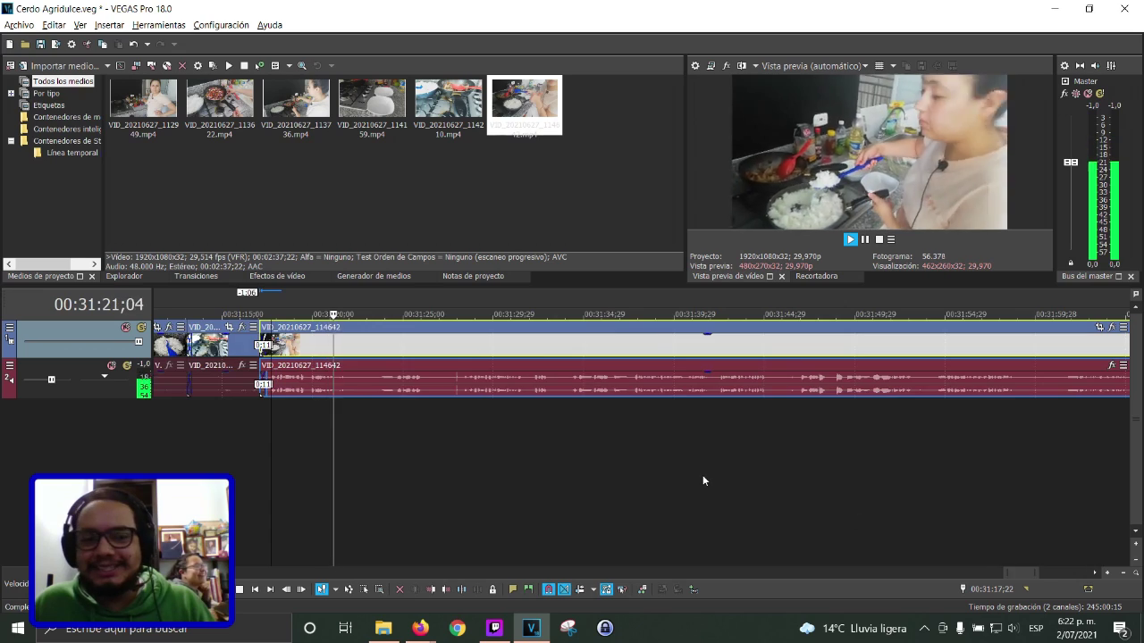
pyautogui.scroll(-3, 984, 571)
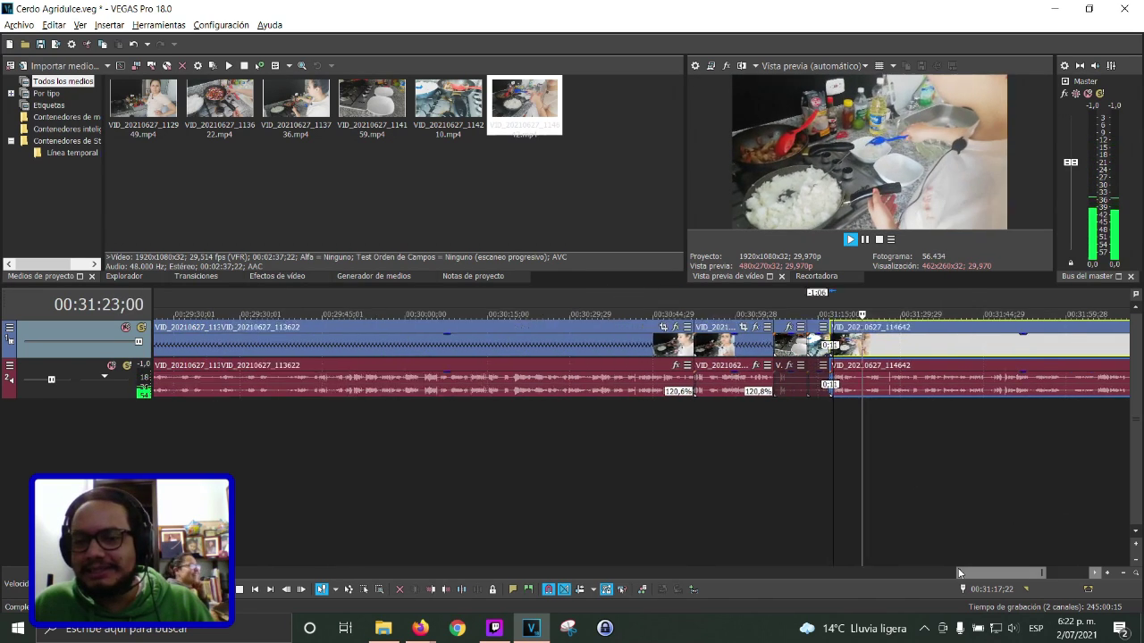
pyautogui.moveTo(987, 572); pyautogui.dragTo(1014, 570)
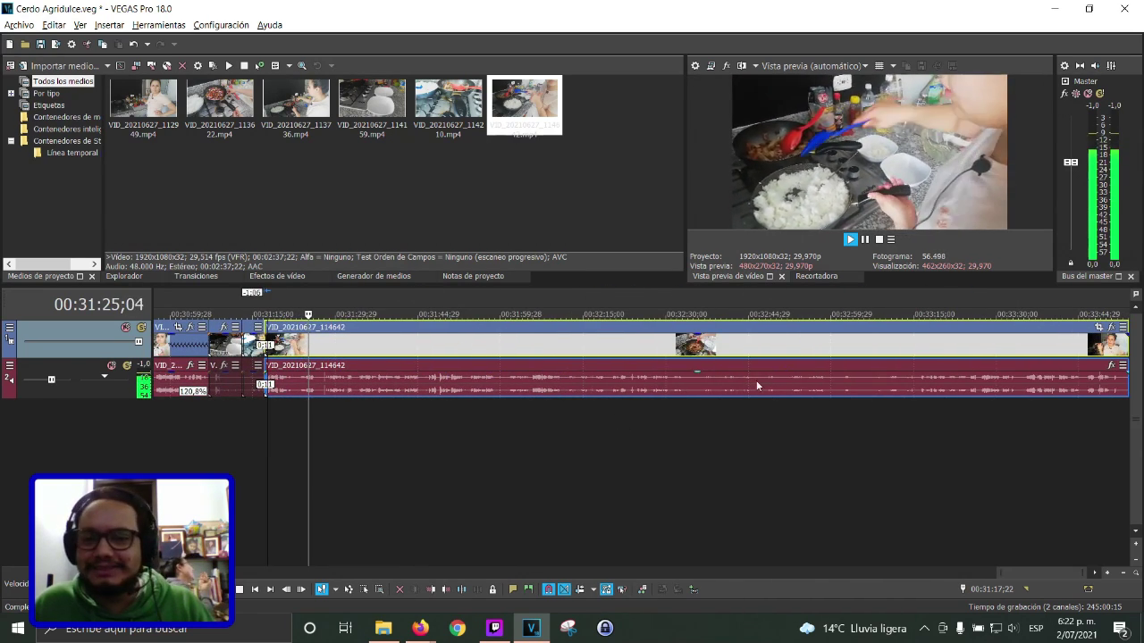
pyautogui.scroll(2, 742, 403)
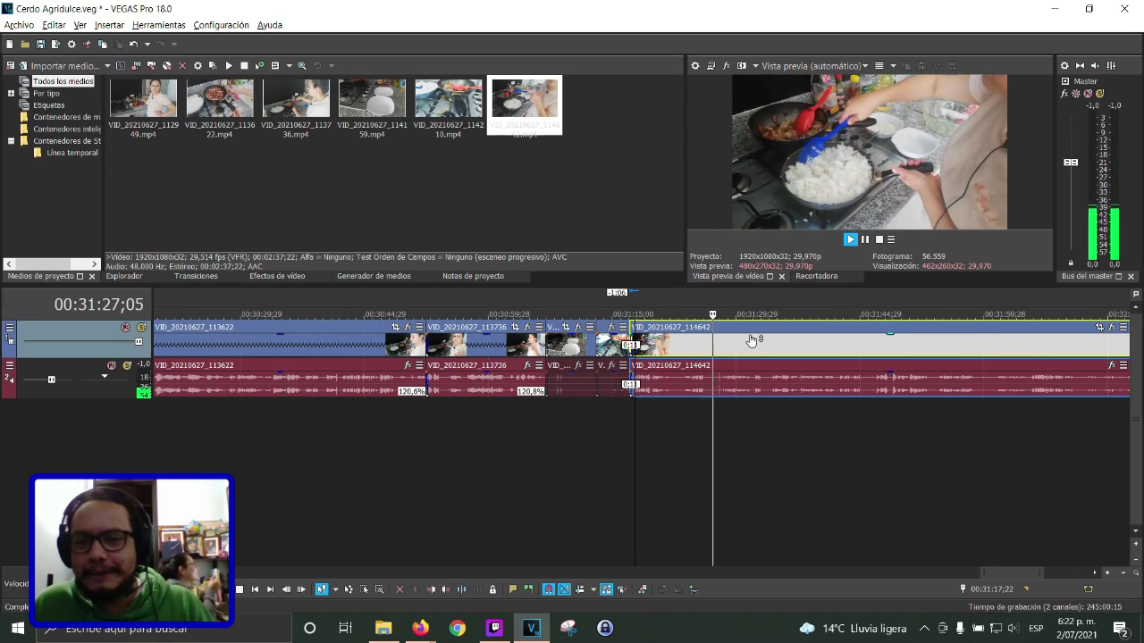
pyautogui.scroll(-5, 1017, 358)
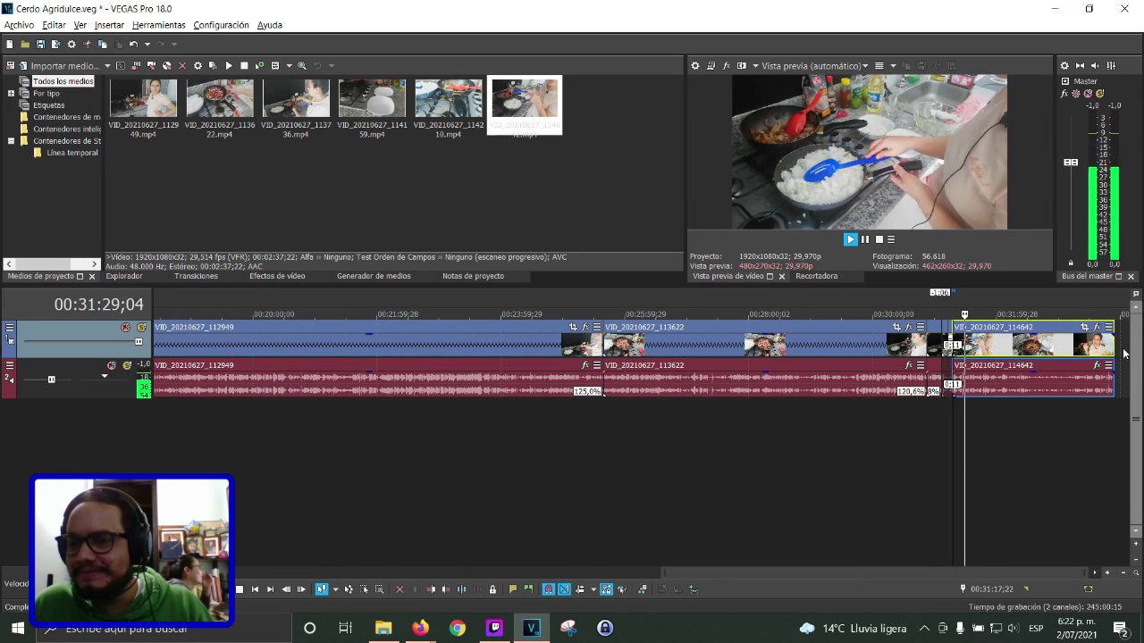
pyautogui.moveTo(1113, 344); pyautogui.dragTo(1089, 346)
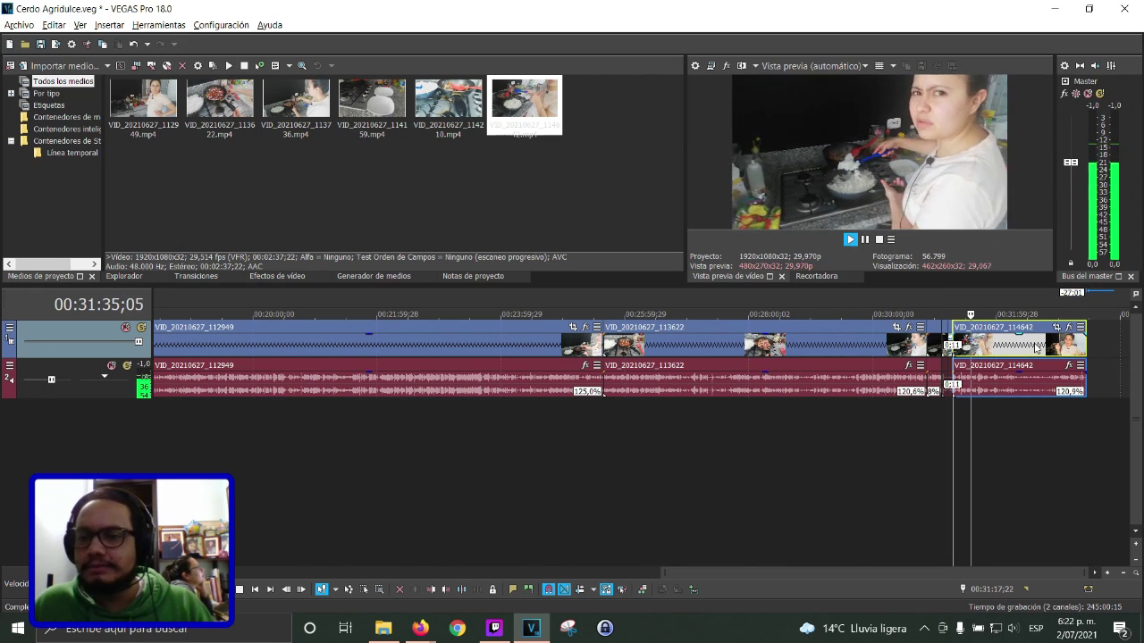
pyautogui.scroll(5, 1011, 356)
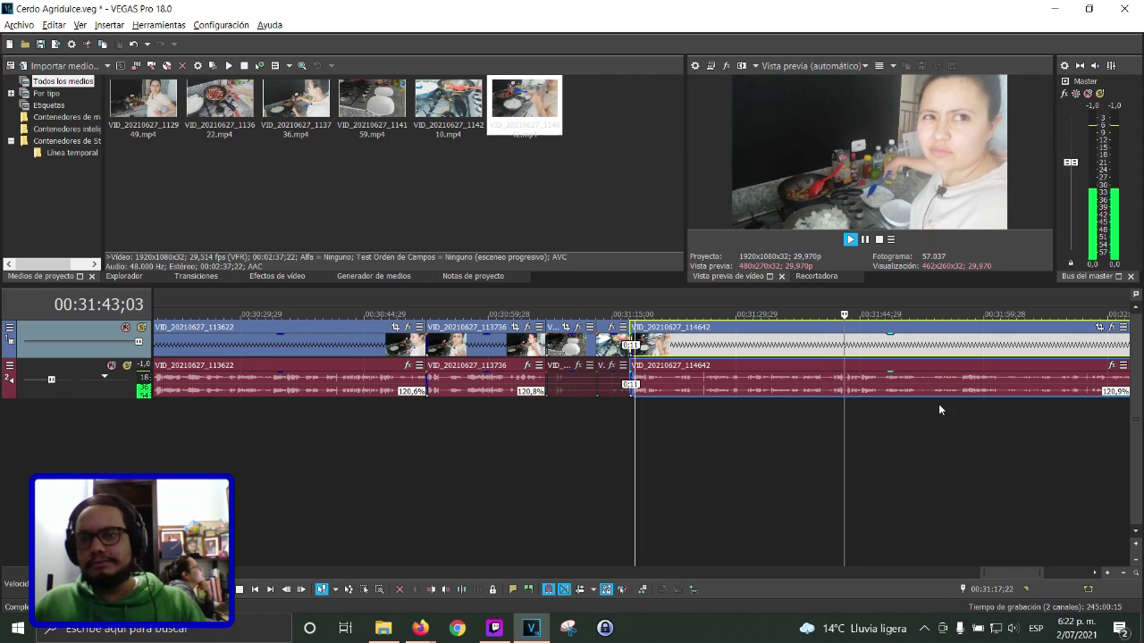
pyautogui.moveTo(996, 569); pyautogui.dragTo(1028, 556)
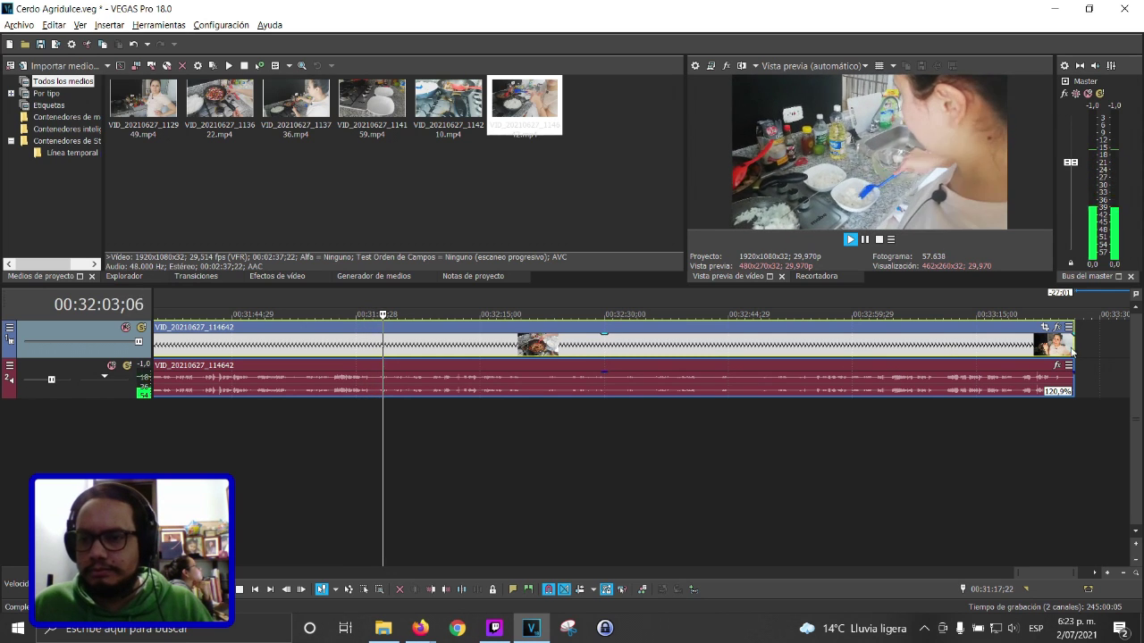
pyautogui.moveTo(1073, 346)
pyautogui.mouseDown()
pyautogui.moveTo(1042, 345)
pyautogui.moveTo(1059, 343)
pyautogui.mouseUp()
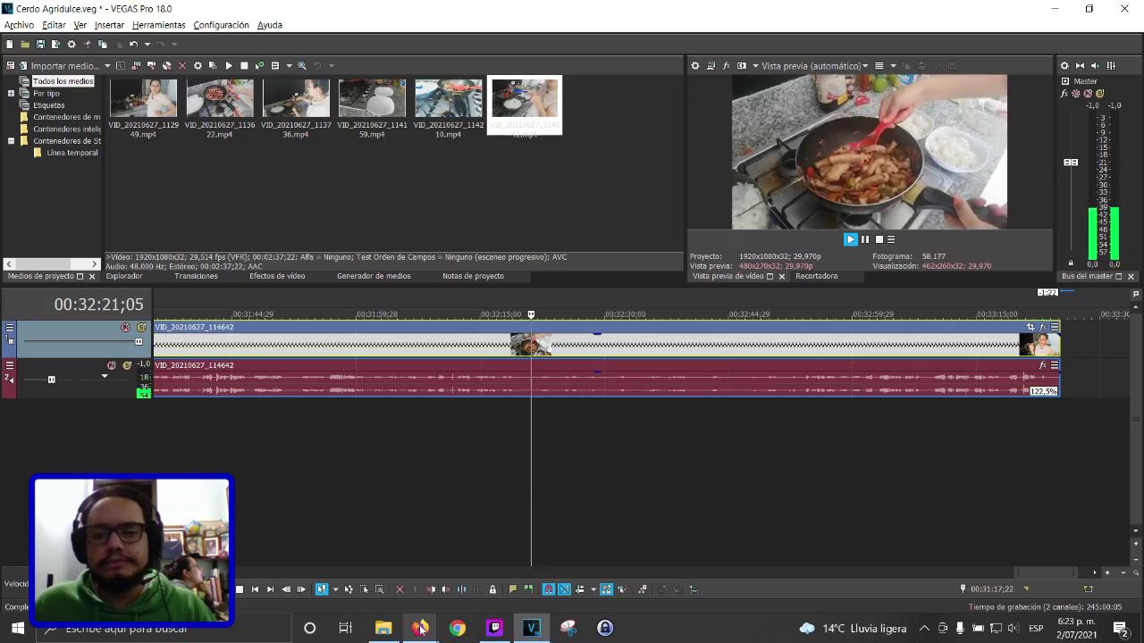
# Close Firefox's Catálogo downloads window and switch to the Twitch channel page open in the Firefox browser window
pyautogui.moveTo(420, 629)
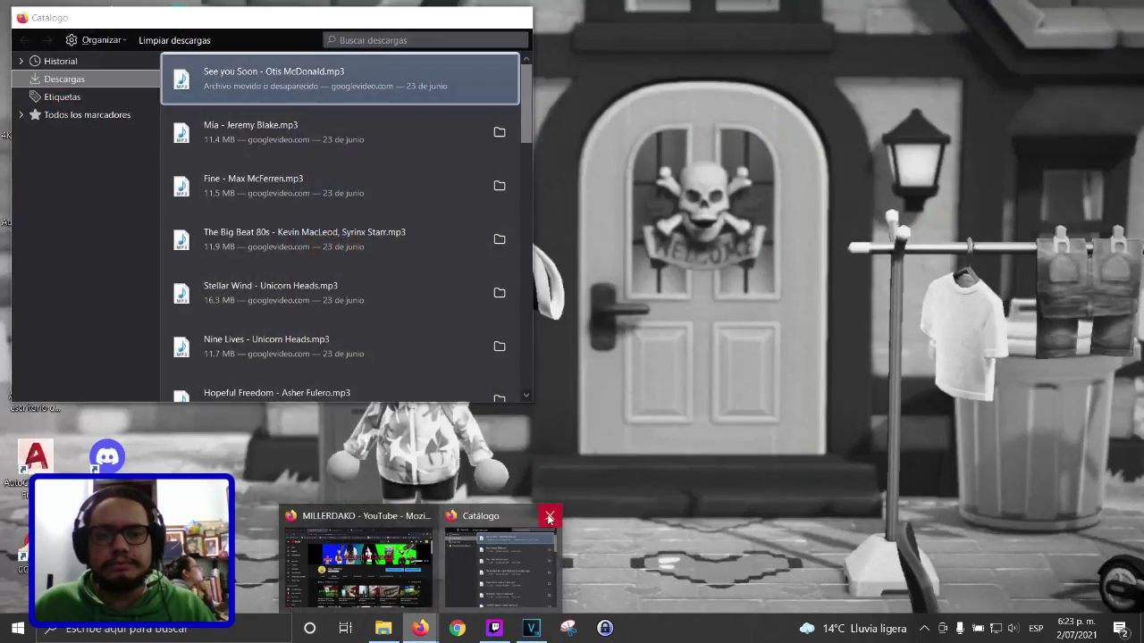
pyautogui.click(549, 515)
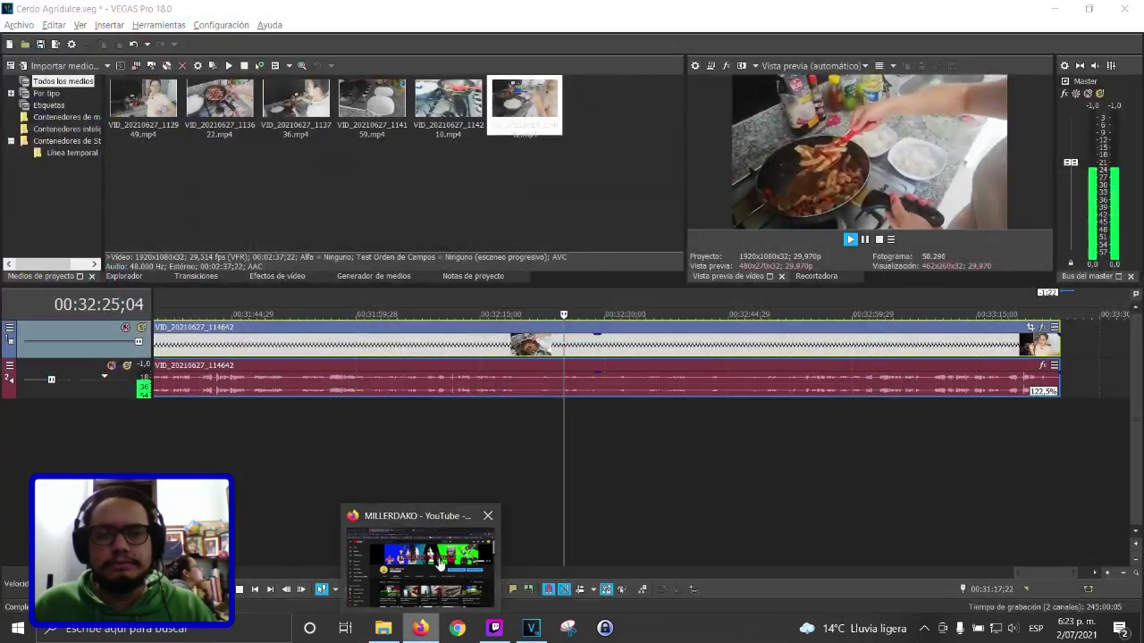
pyautogui.click(411, 554)
pyautogui.click(402, 16)
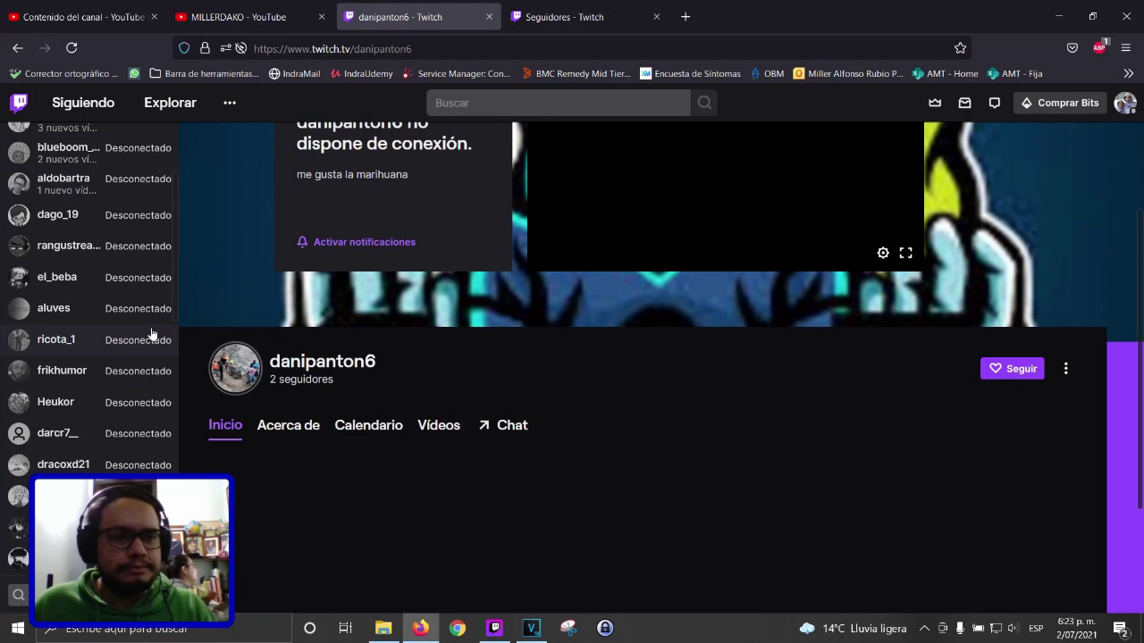
# Look through Twitch's list of followed channels for one to check against the channel's own followers
pyautogui.scroll(4, 152, 334)
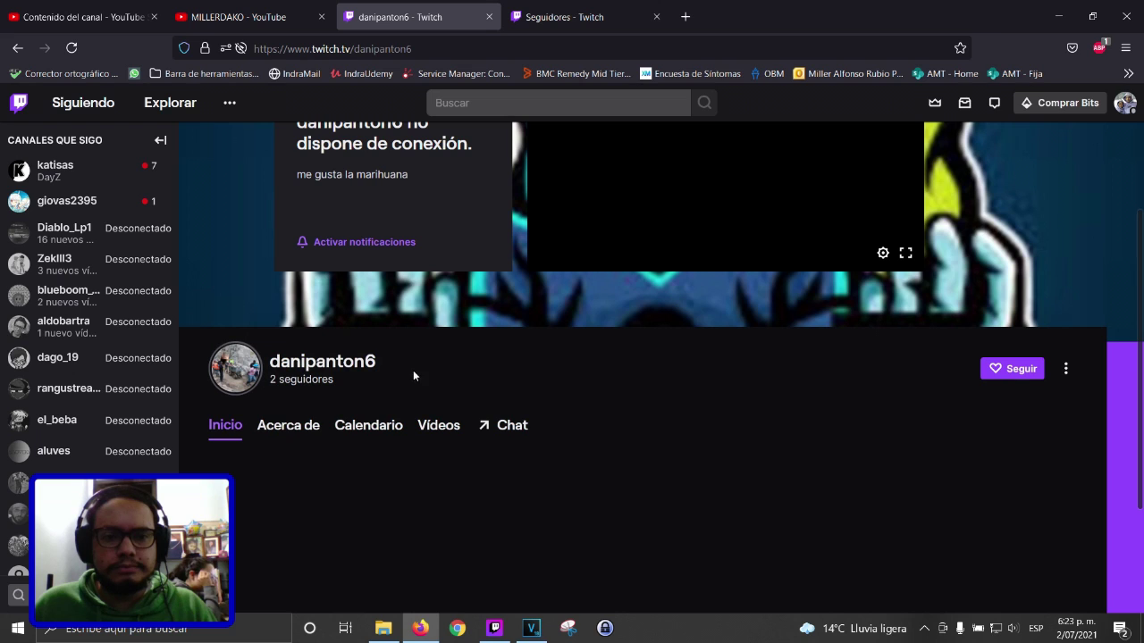
pyautogui.moveTo(375, 362); pyautogui.dragTo(284, 362)
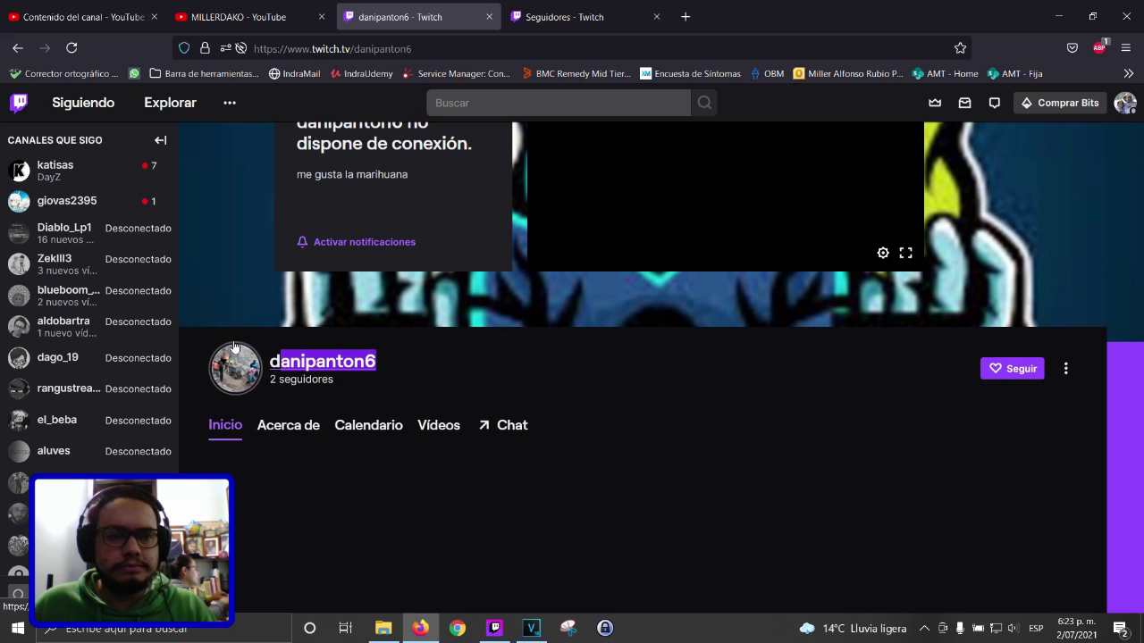
pyautogui.scroll(-3, 80, 340)
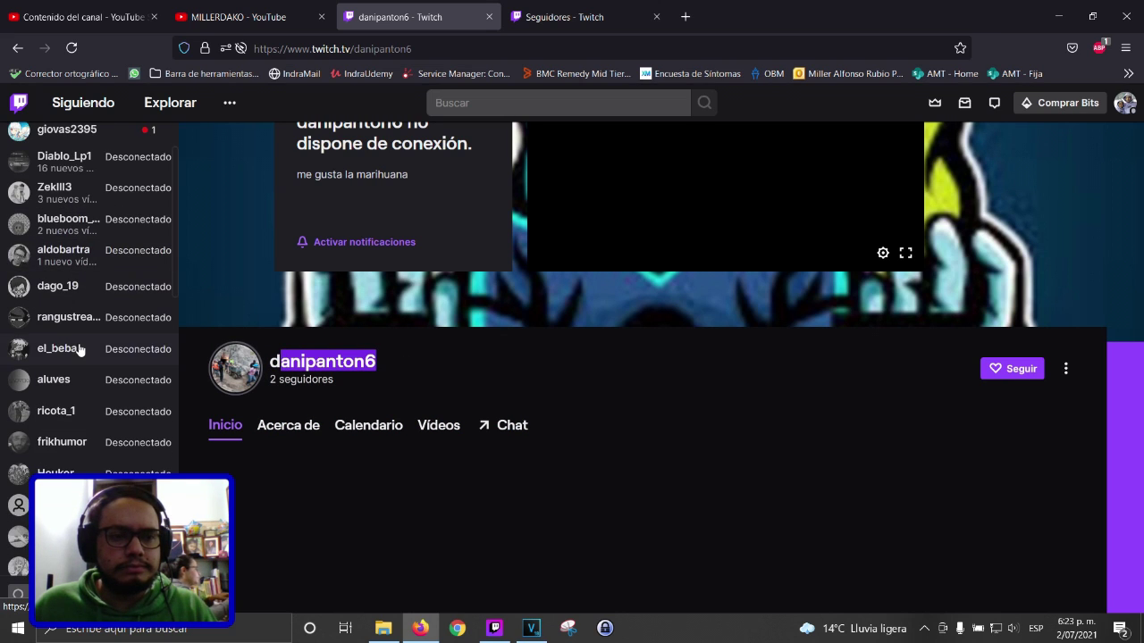
pyautogui.scroll(-2, 82, 317)
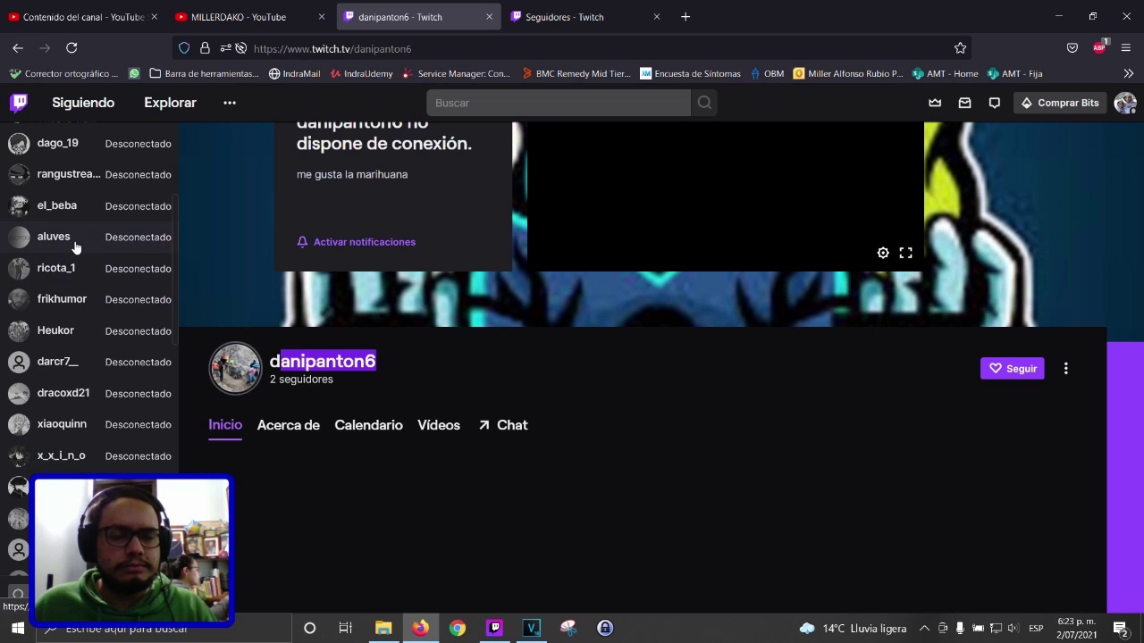
pyautogui.click(69, 278)
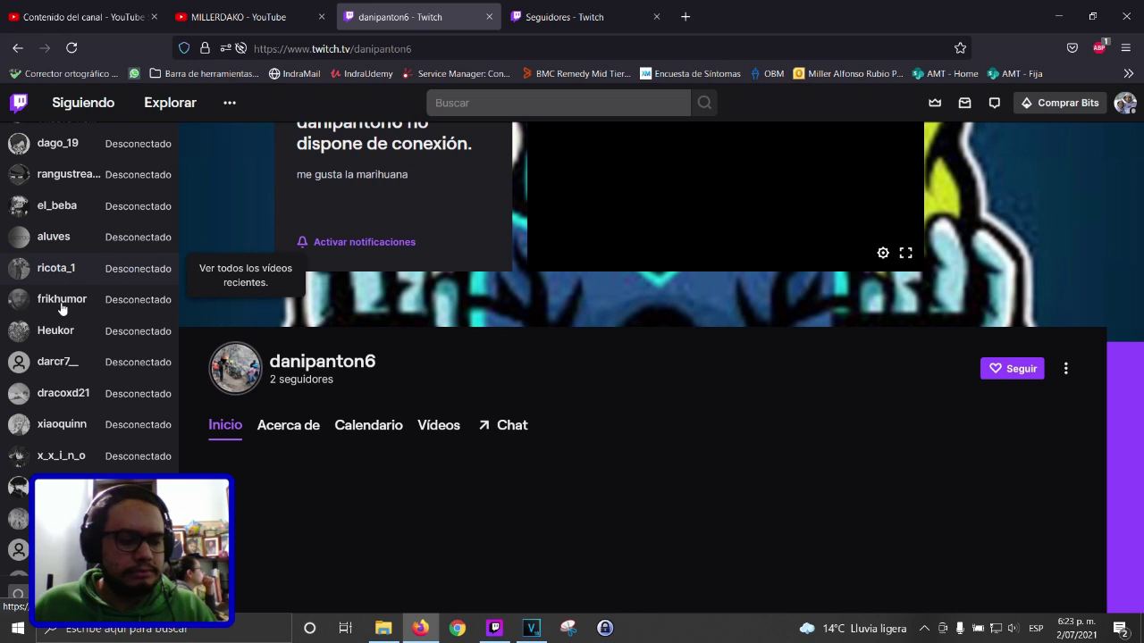
pyautogui.scroll(4, 62, 309)
pyautogui.scroll(-3, 62, 311)
pyautogui.scroll(-3, 61, 311)
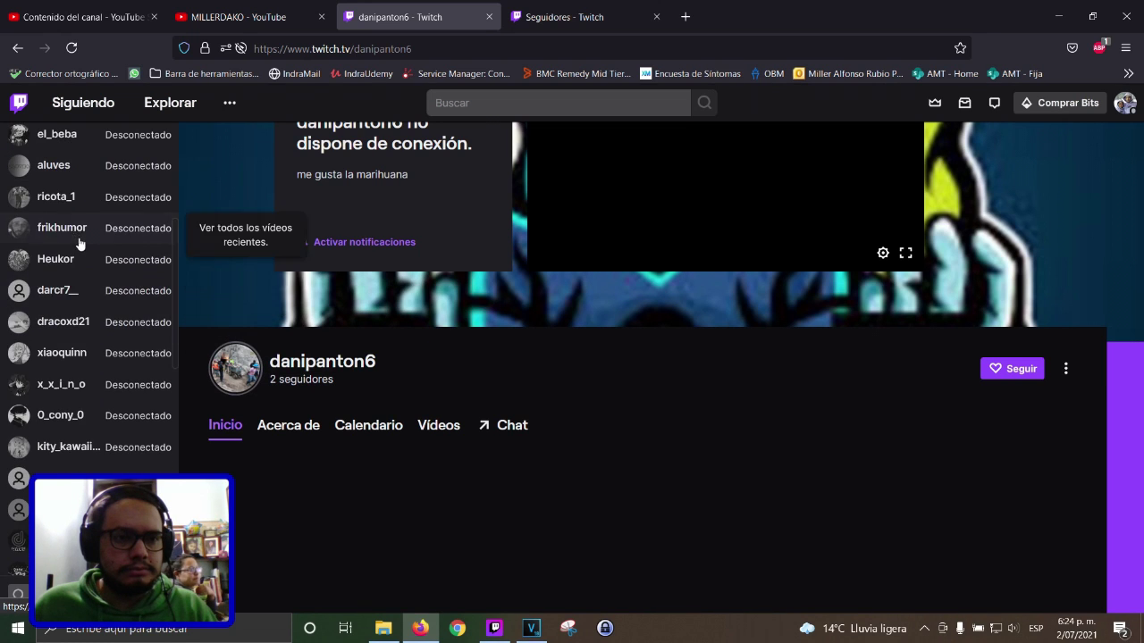
pyautogui.scroll(2, 69, 273)
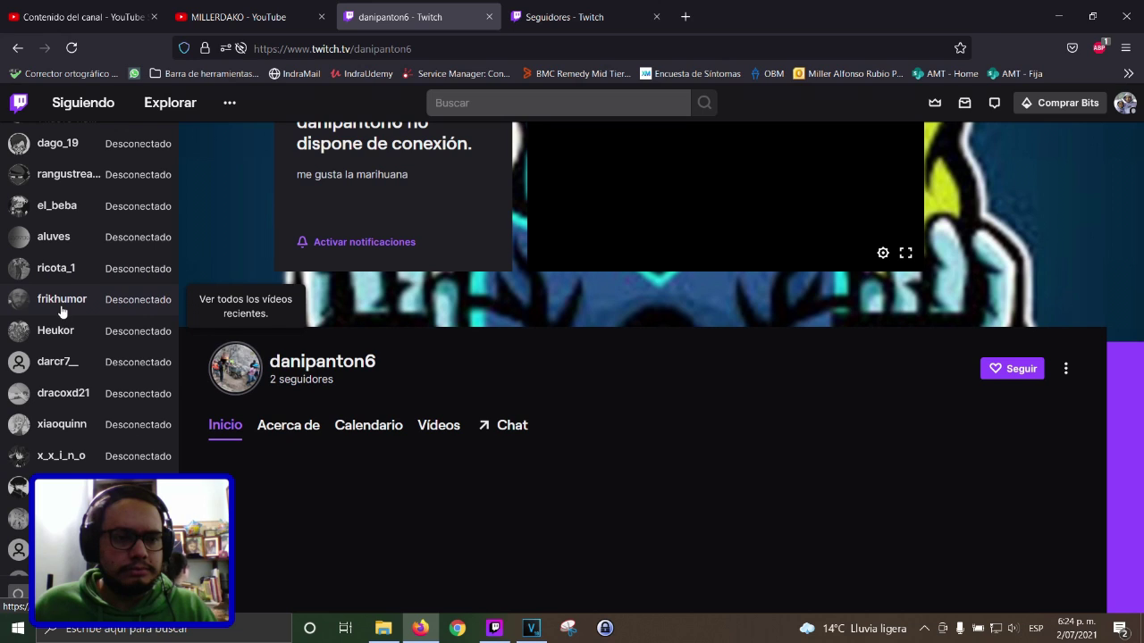
# Open an offline followed channel, search for its copied name in the Seguidores list, and return to the channel page
pyautogui.click(60, 369)
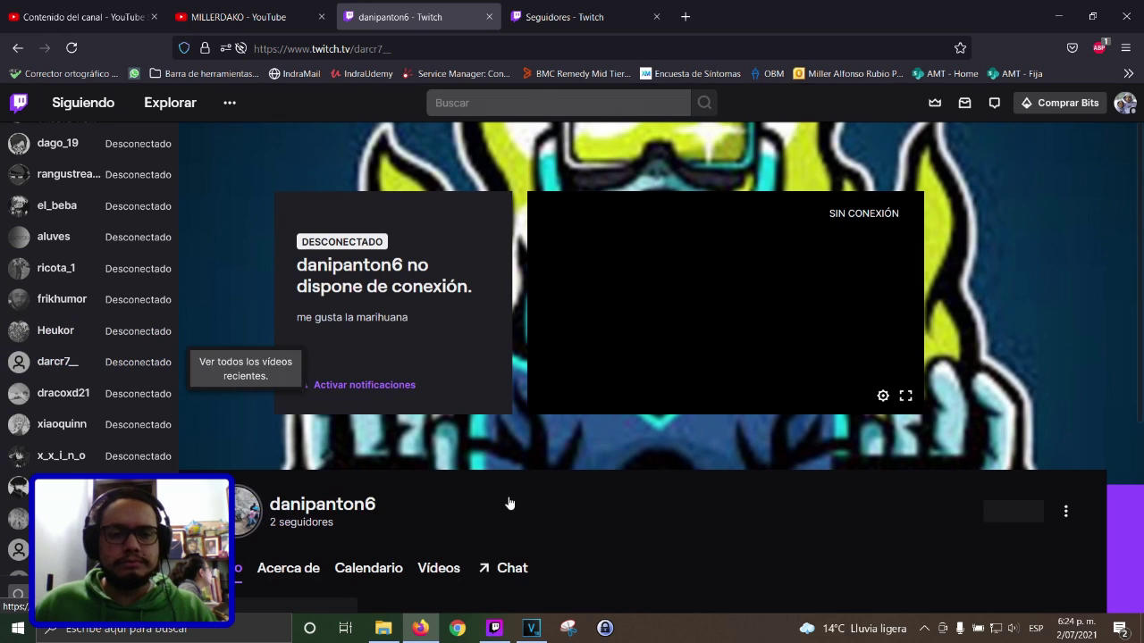
pyautogui.scroll(-1, 370, 488)
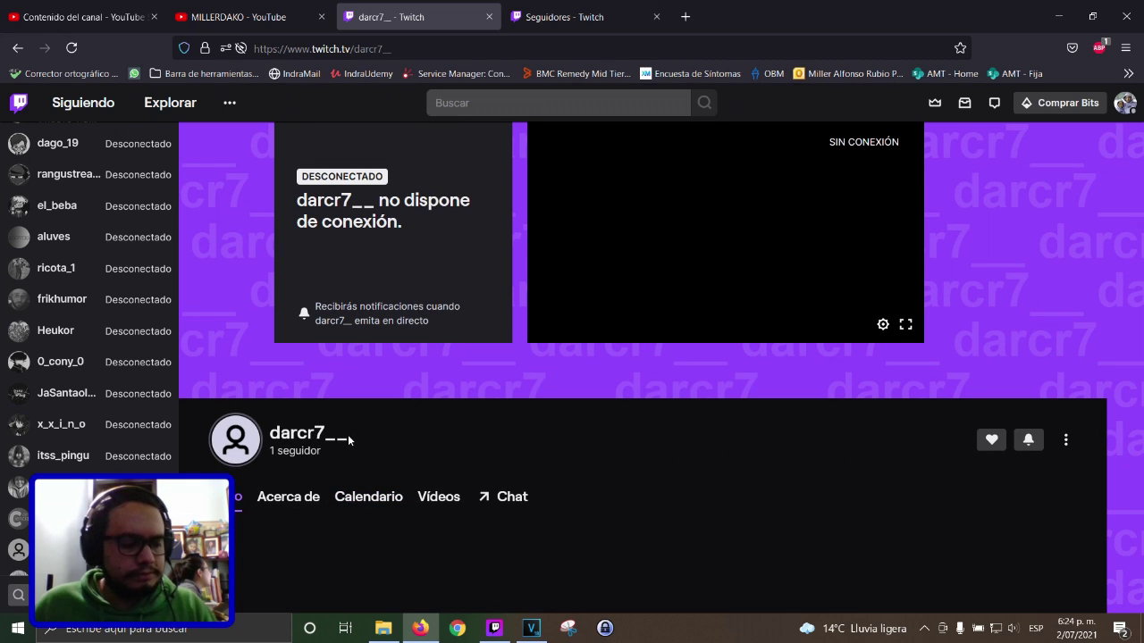
pyautogui.moveTo(347, 434); pyautogui.dragTo(267, 437)
pyautogui.hotkey('ctrl', 'c')
pyautogui.click(562, 18)
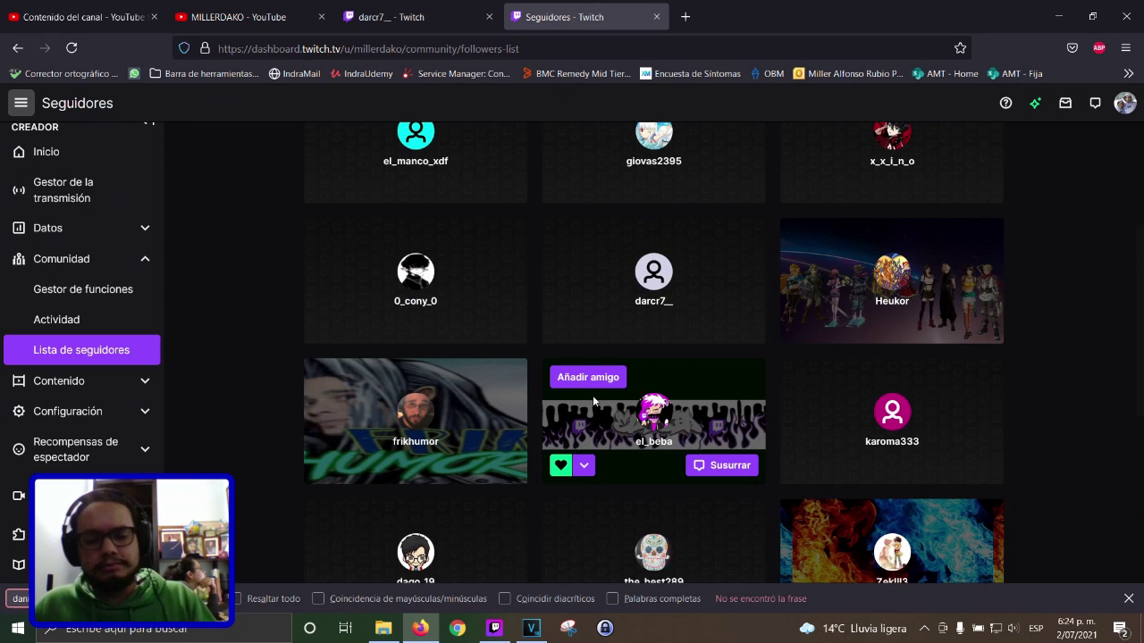
pyautogui.hotkey('ctrl', 'f')
pyautogui.hotkey('ctrl', 'v')
pyautogui.hotkey('ctrl', 'shift', 'Tab')
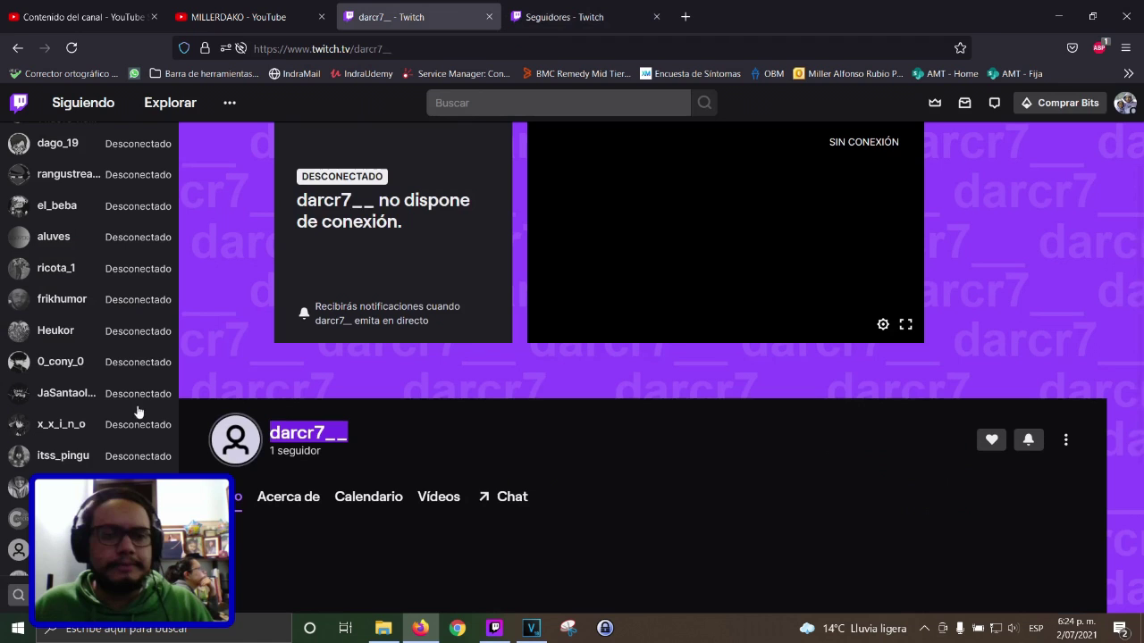
# Look through the rest of the followed channels and open the second-to-last one in the list
pyautogui.scroll(-1, 133, 434)
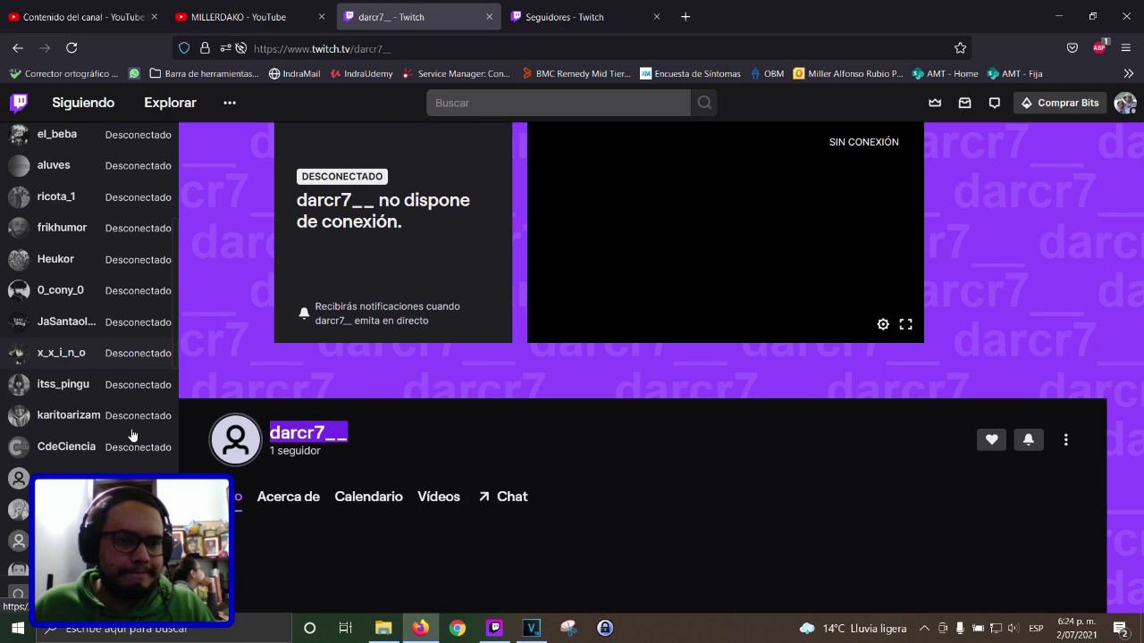
pyautogui.scroll(-3, 132, 435)
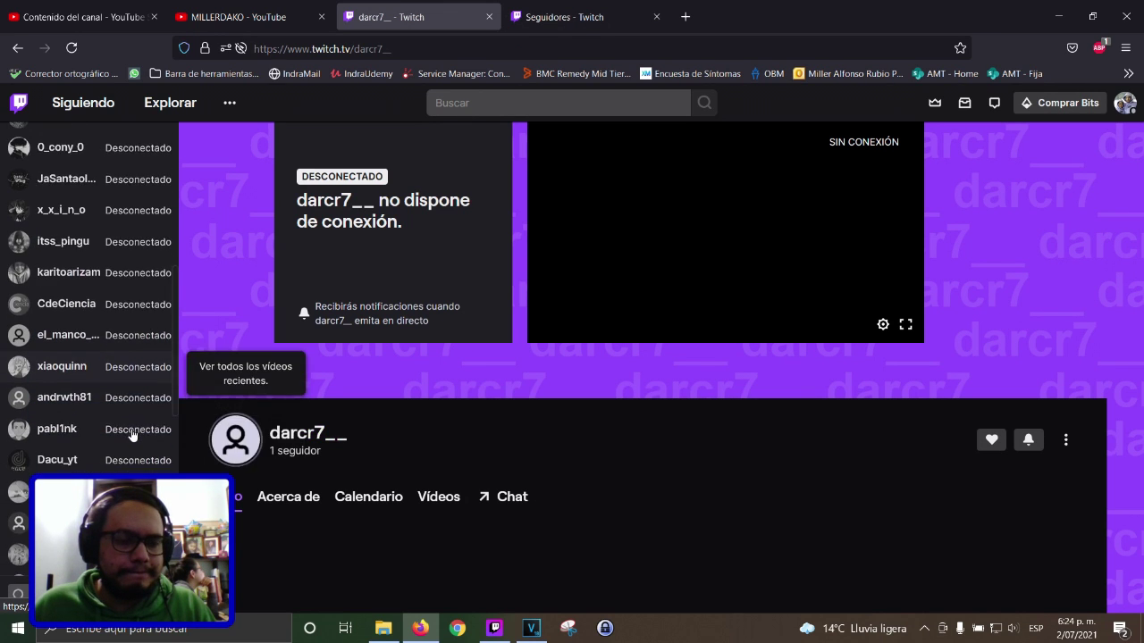
pyautogui.scroll(-1, 132, 434)
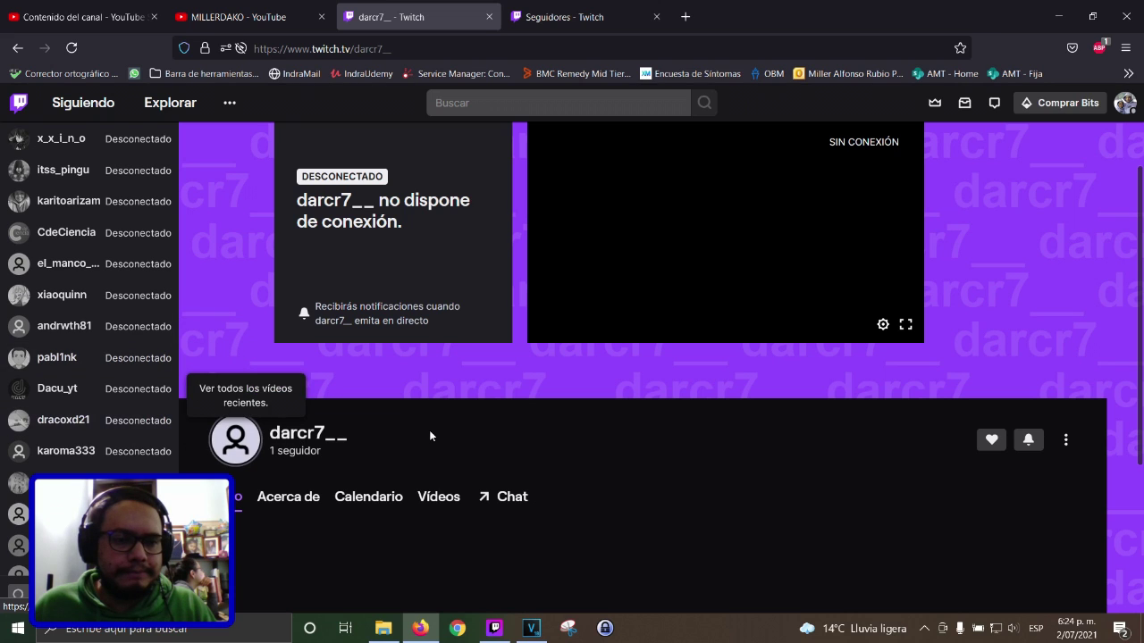
pyautogui.scroll(-1, 138, 436)
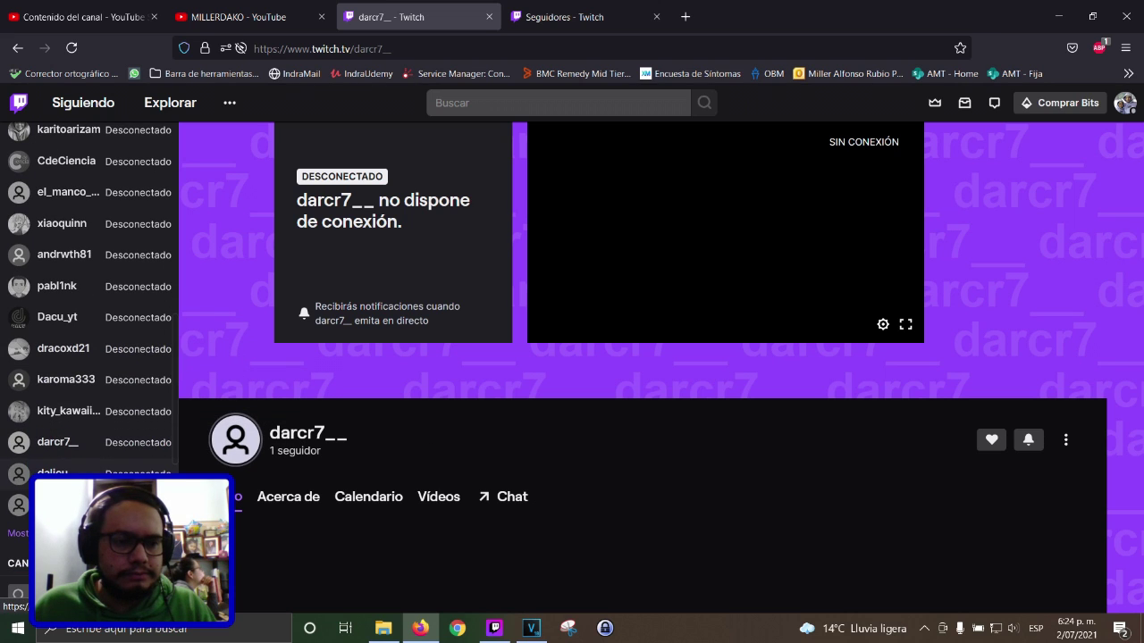
pyautogui.scroll(-1, 86, 462)
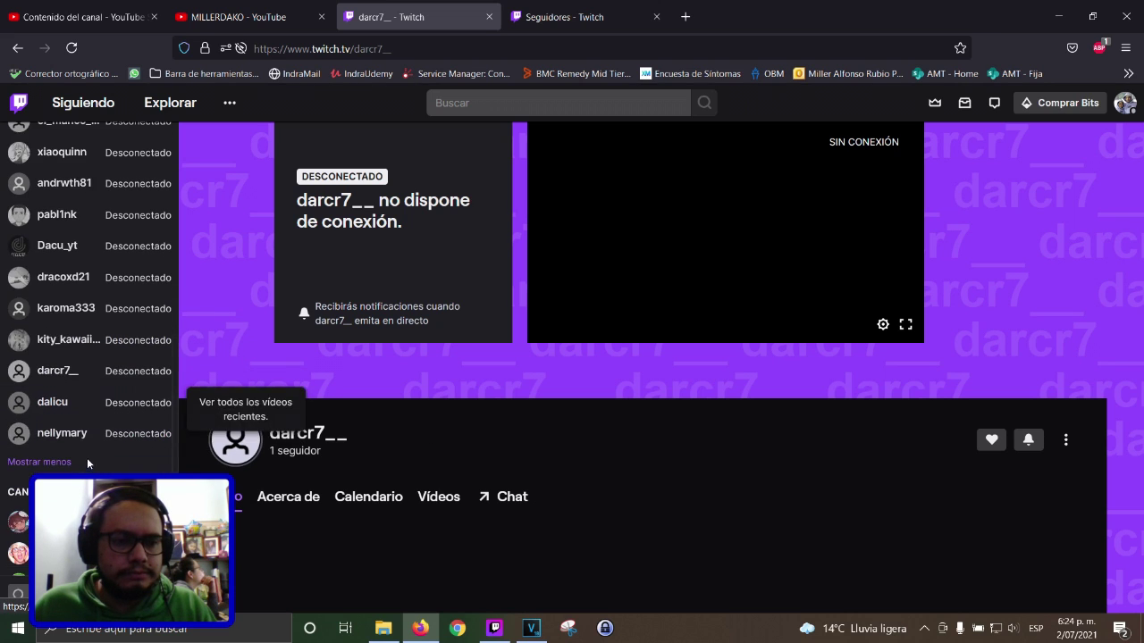
pyautogui.click(93, 409)
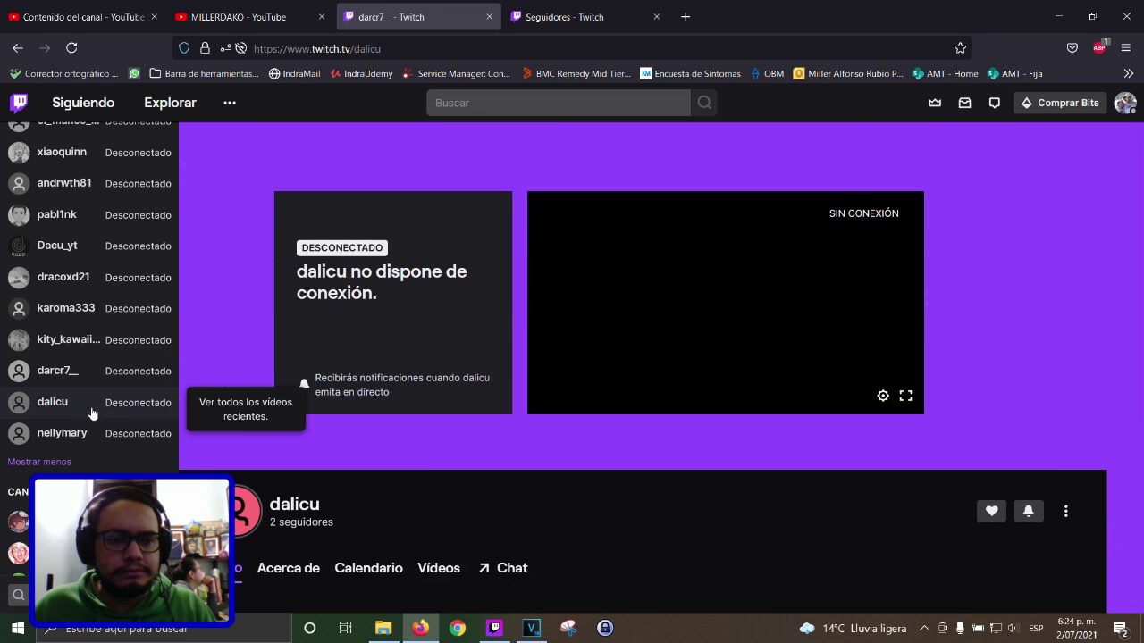
# Switch to VEGAS Pro, stop the playback and place the playhead at 00:03:49;14 in the VID_20210627_112949 clip
pyautogui.click(530, 629)
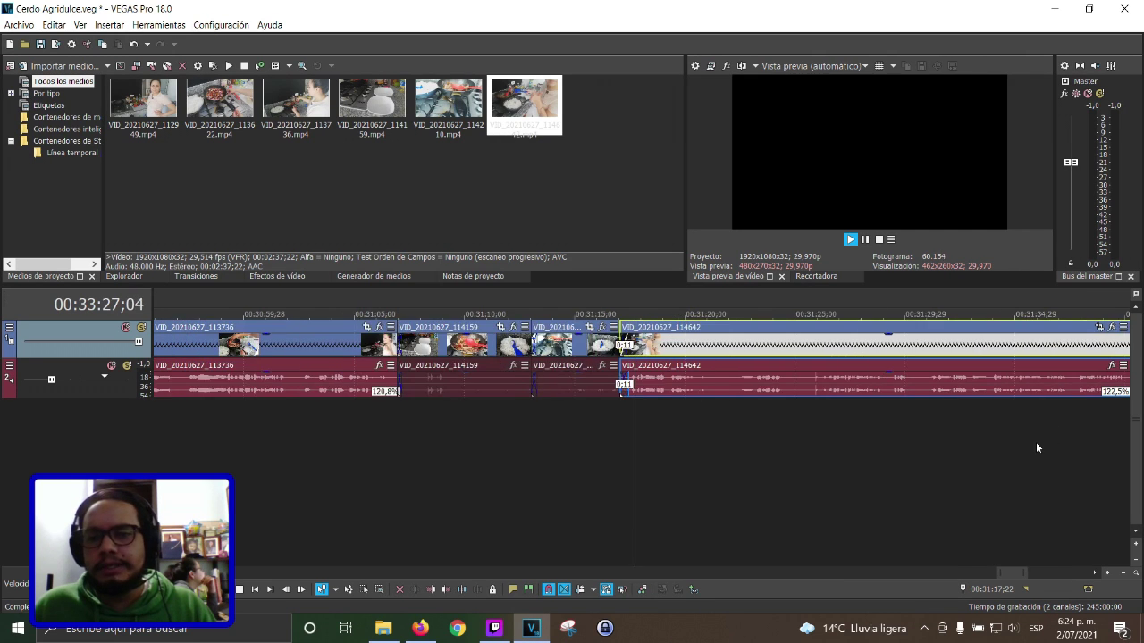
pyautogui.scroll(-10, 1036, 442)
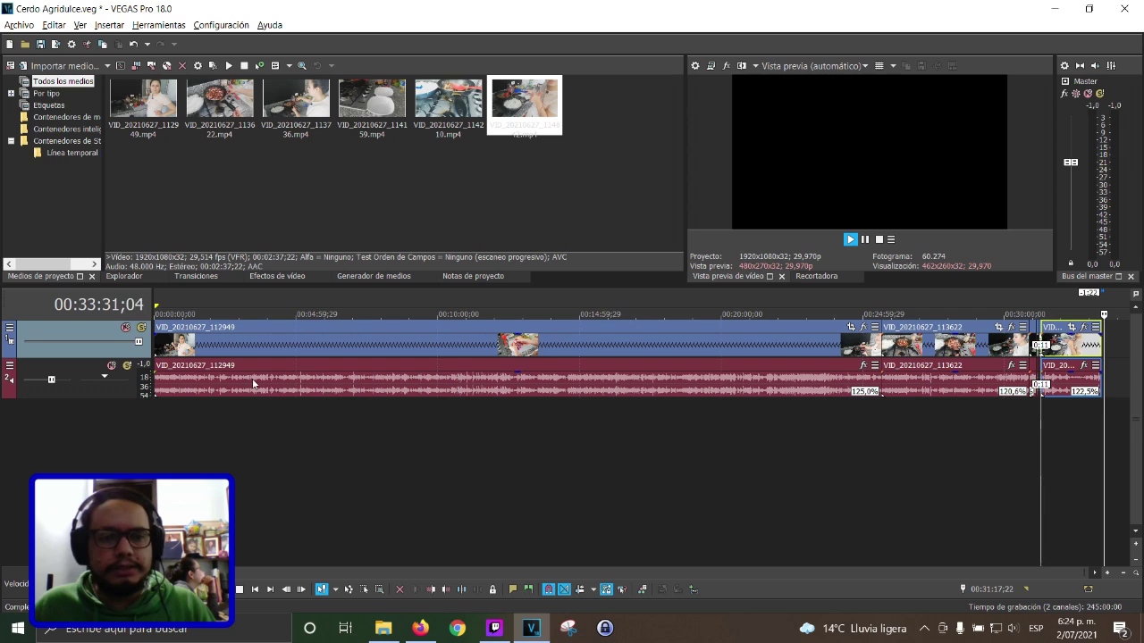
pyautogui.click(239, 589)
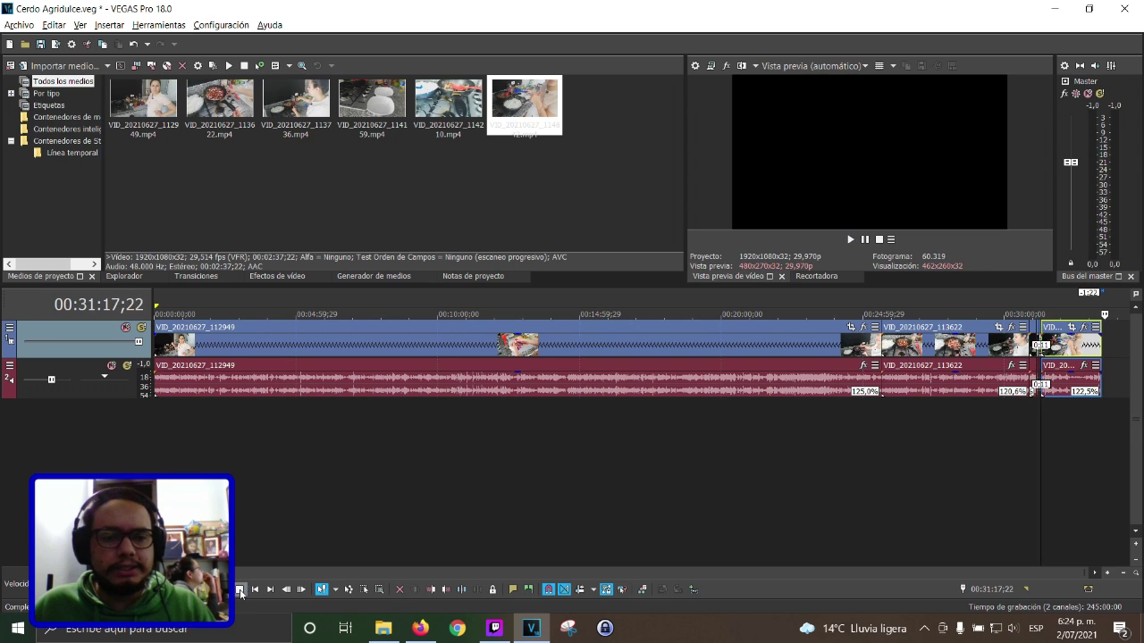
pyautogui.click(262, 455)
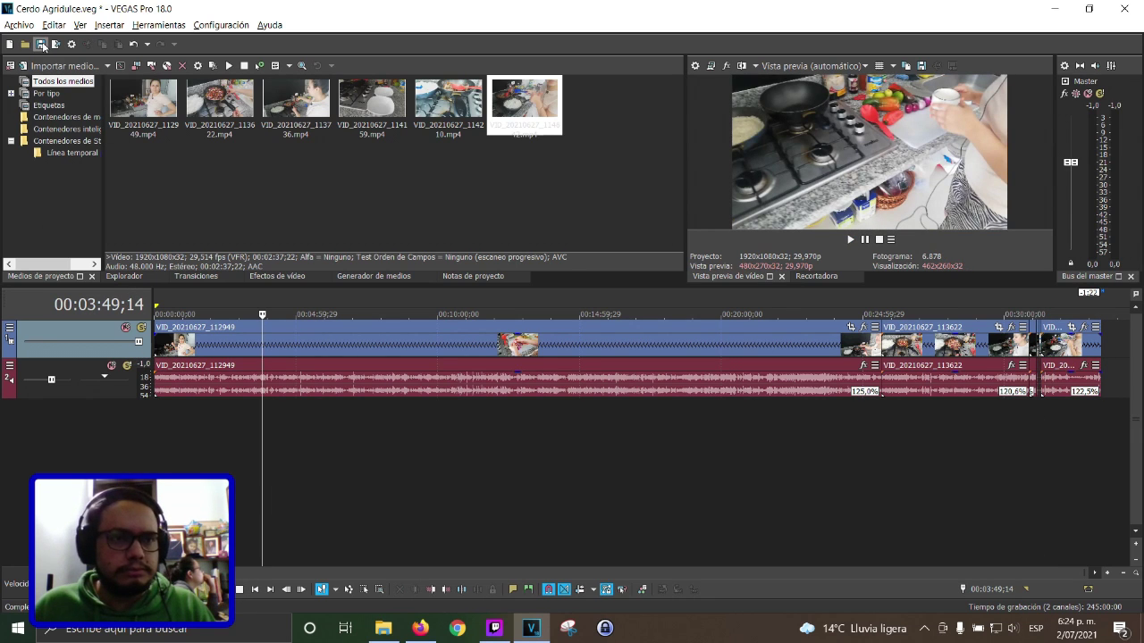
# Switch to File Explorer and open the cook folder inside EdicionVideos > Musica Libre Copy
pyautogui.click(383, 628)
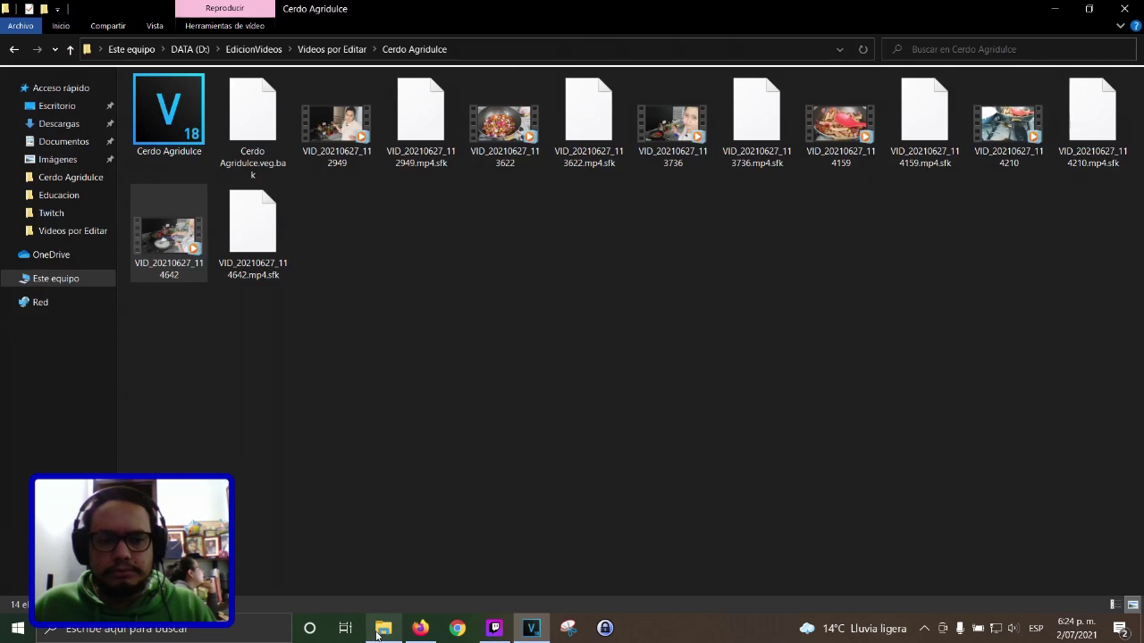
pyautogui.click(341, 50)
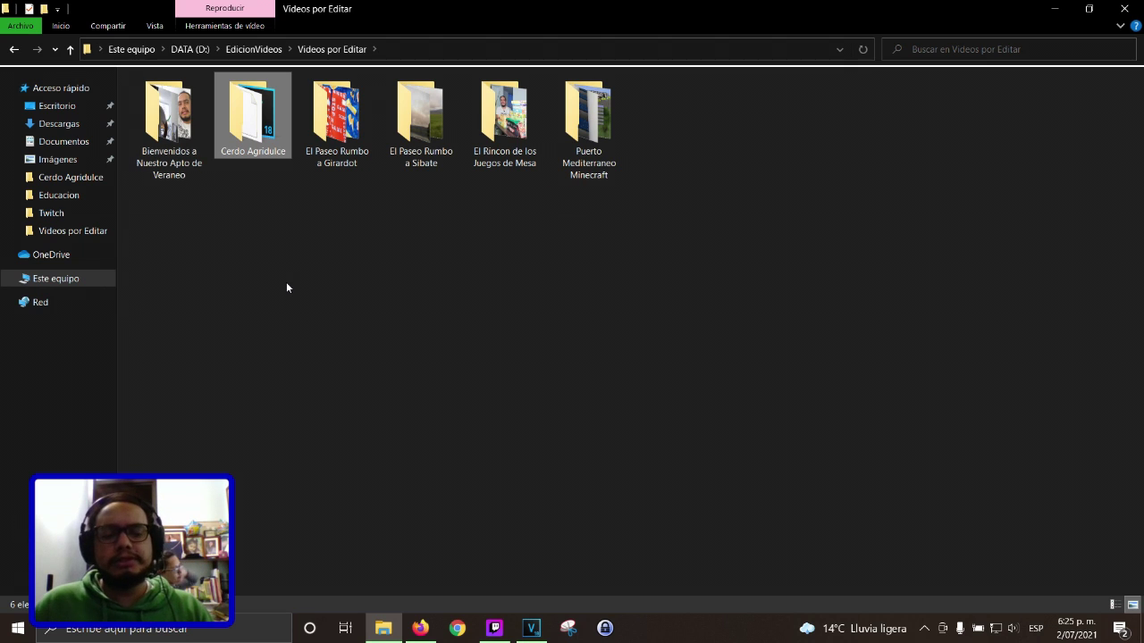
pyautogui.click(258, 50)
pyautogui.doubleClick(183, 99)
pyautogui.doubleClick(169, 134)
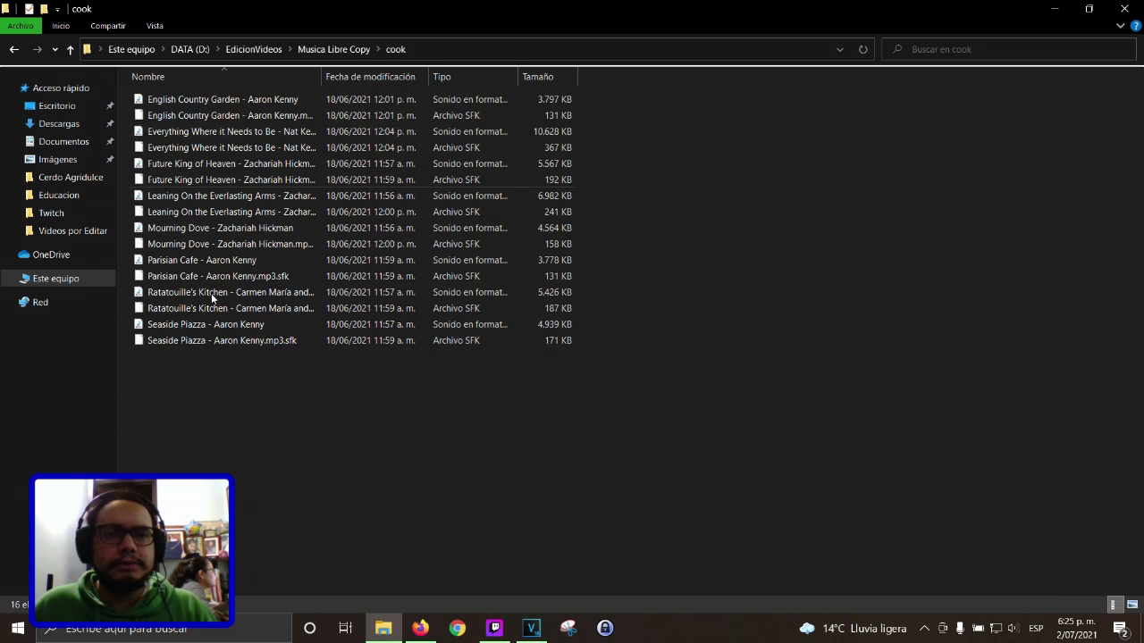
# Sort the cook folder by type and add its eight songs to a new audio track at the start of the VEGAS Pro timeline
pyautogui.rightClick(290, 412)
pyautogui.moveTo(388, 206)
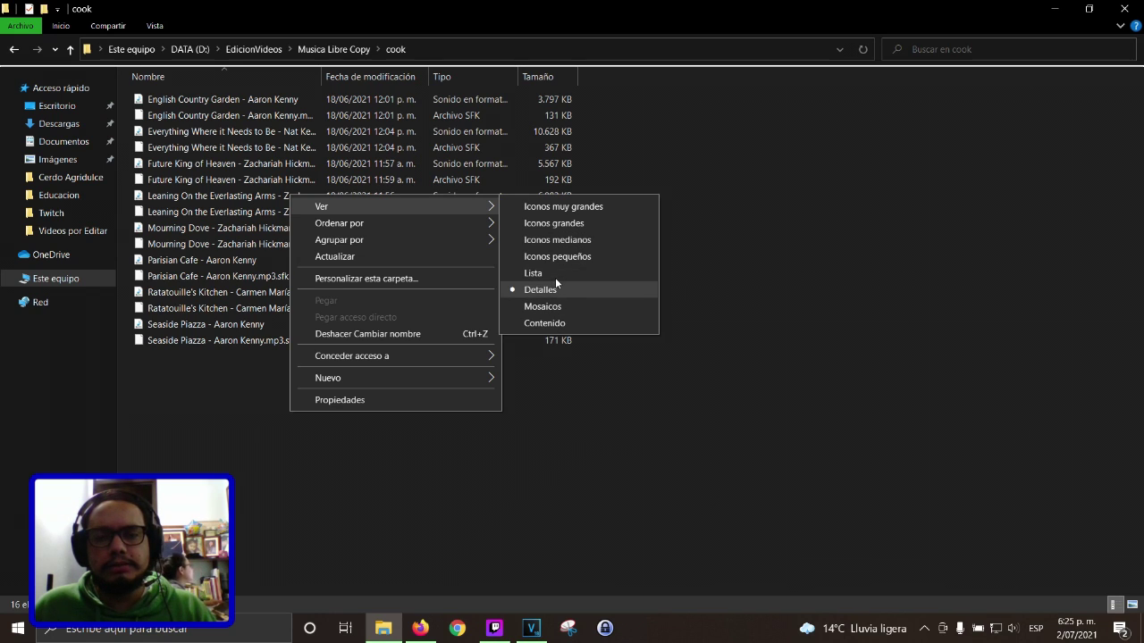
pyautogui.moveTo(407, 222)
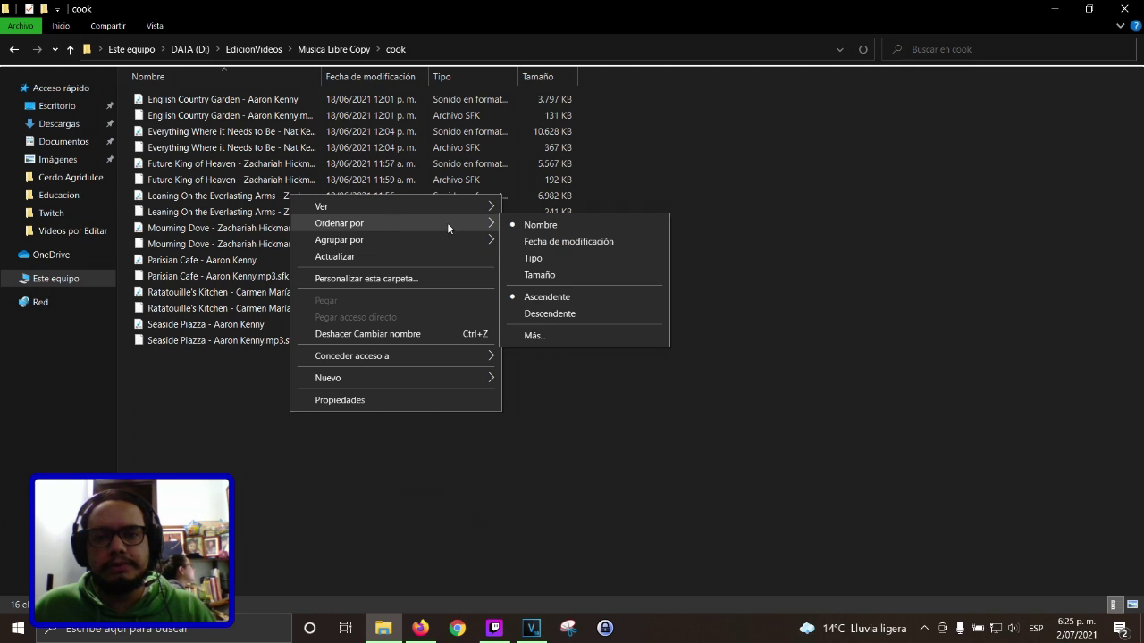
pyautogui.click(535, 258)
pyautogui.moveTo(254, 429); pyautogui.dragTo(465, 347)
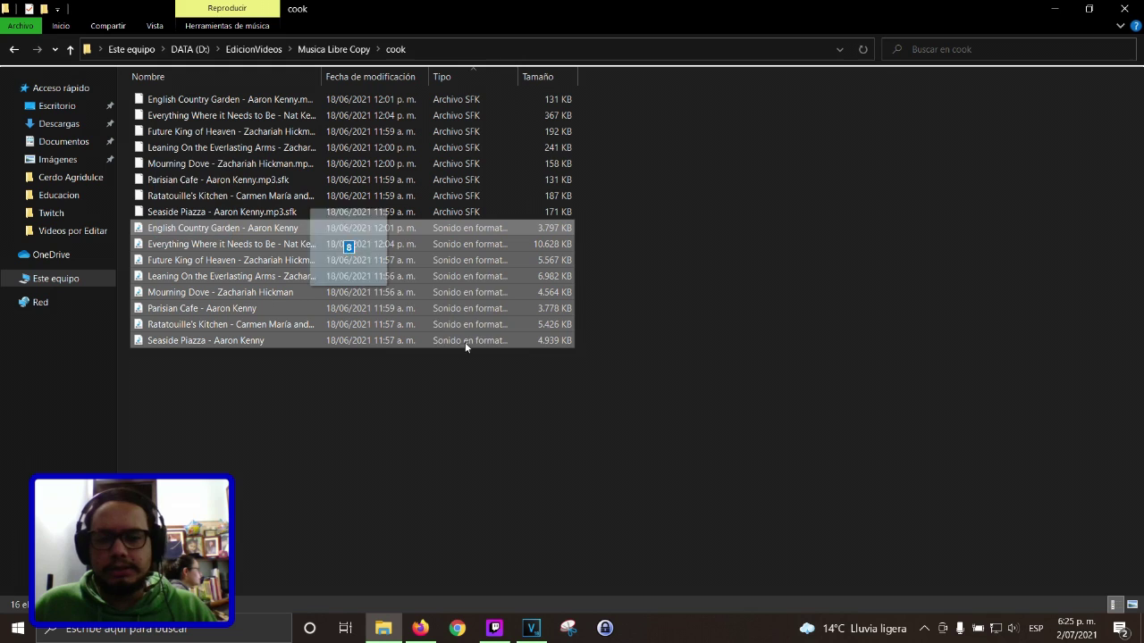
pyautogui.moveTo(470, 357); pyautogui.dragTo(252, 457)
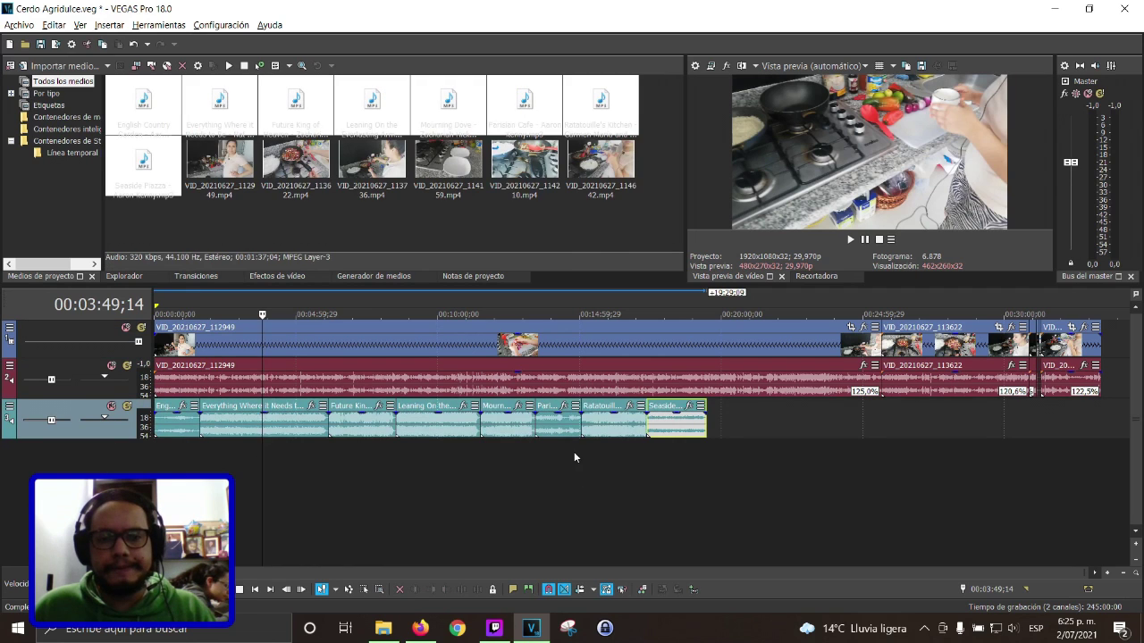
# Set the new music track's volume to -10.9 dB while playing the project from the start to balance it against the clips' audio
pyautogui.moveTo(50, 422)
pyautogui.moveTo(50, 421); pyautogui.dragTo(30, 424)
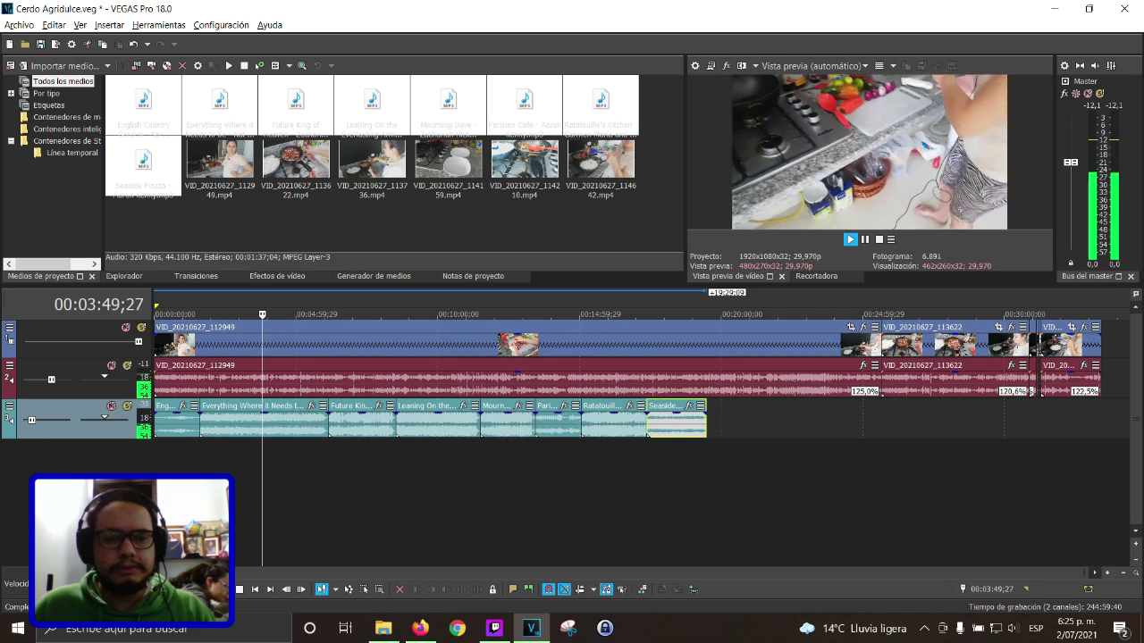
pyautogui.click(224, 589)
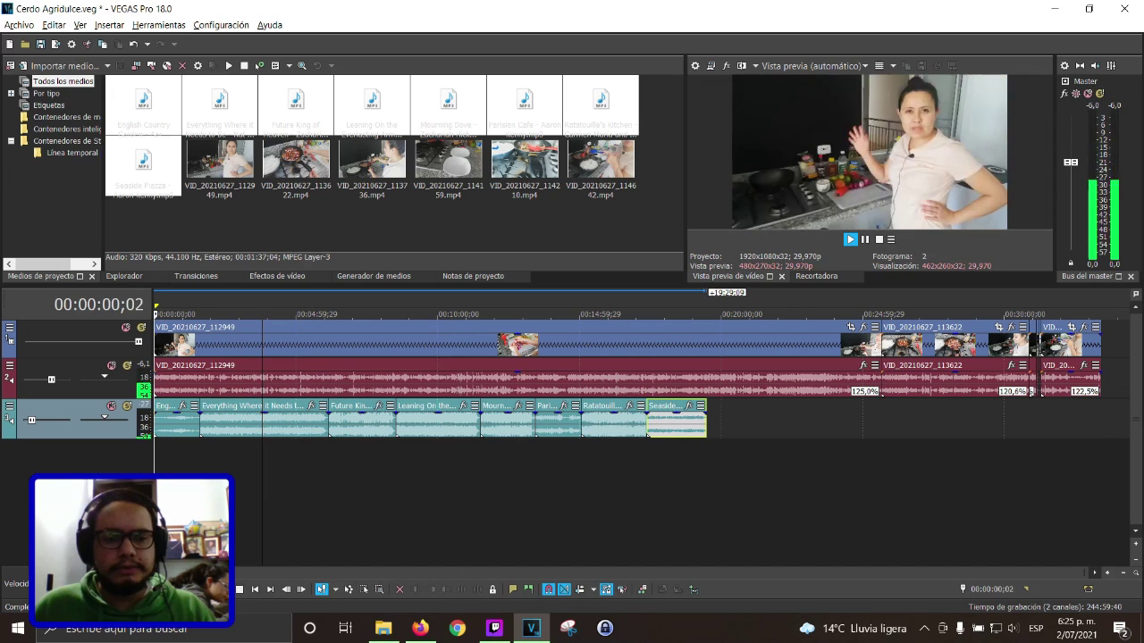
pyautogui.scroll(4, 240, 503)
pyautogui.scroll(2, 239, 502)
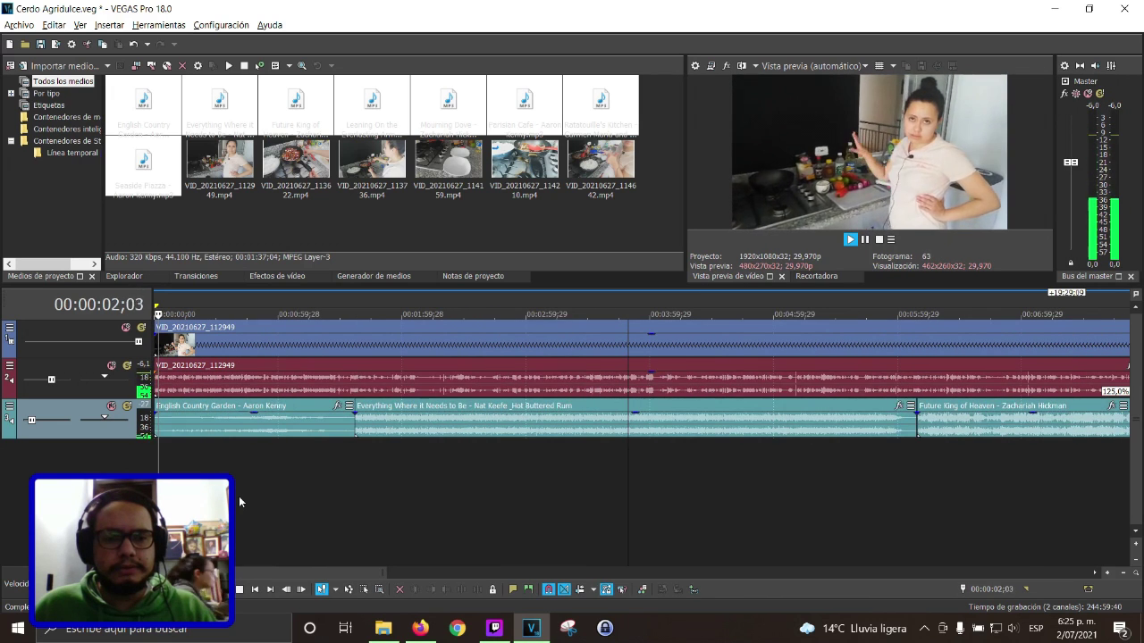
pyautogui.scroll(4, 241, 483)
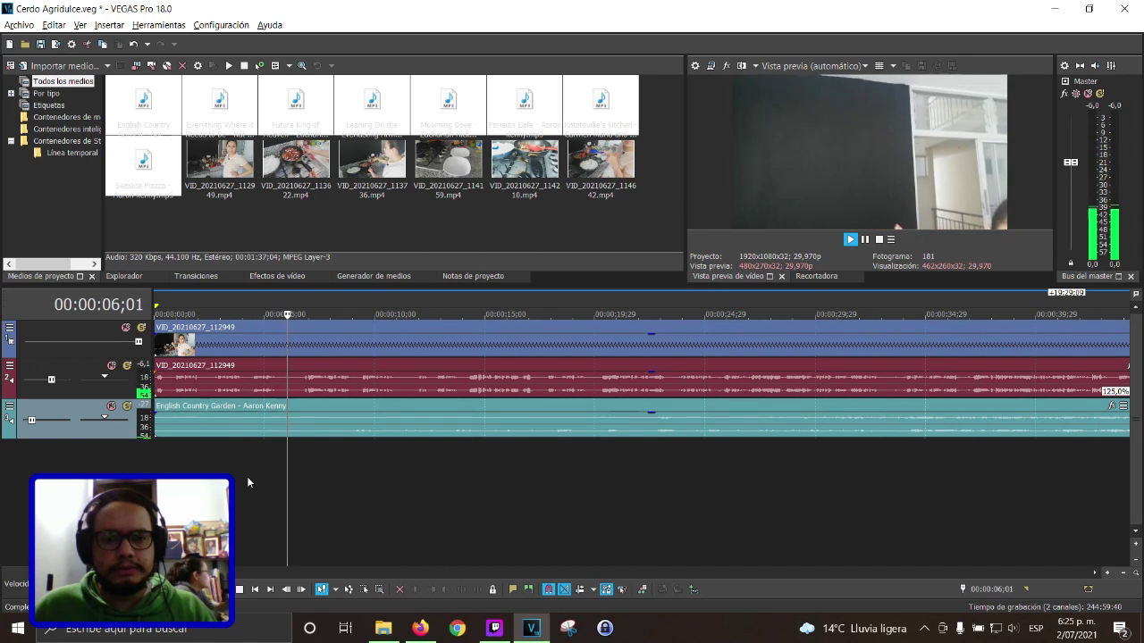
pyautogui.moveTo(31, 420); pyautogui.dragTo(52, 421)
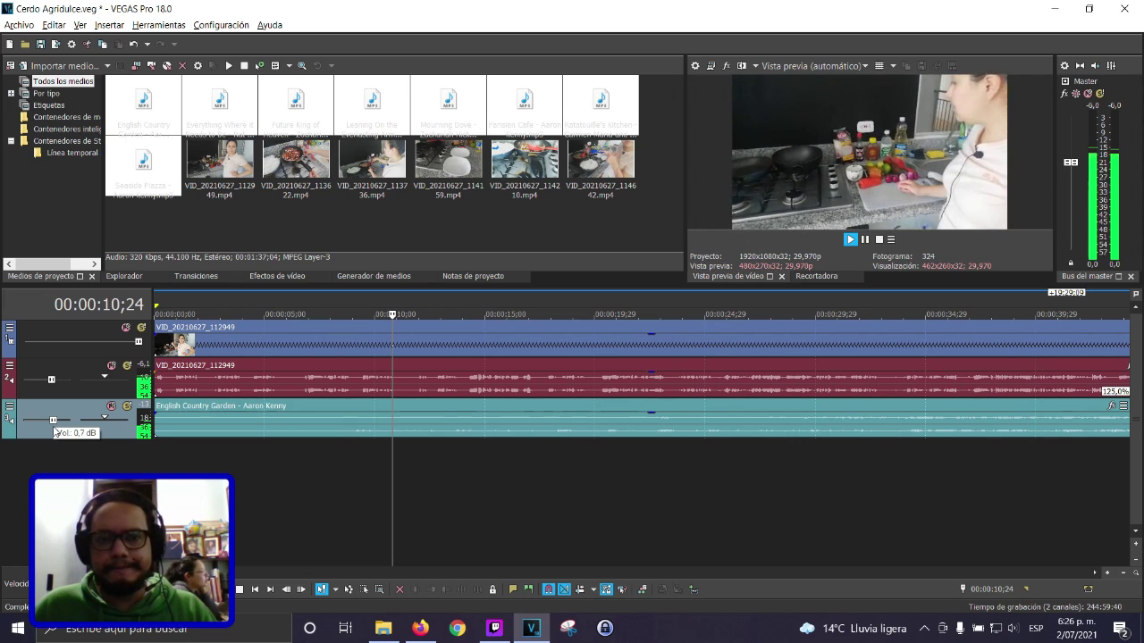
pyautogui.moveTo(53, 421); pyautogui.dragTo(38, 426)
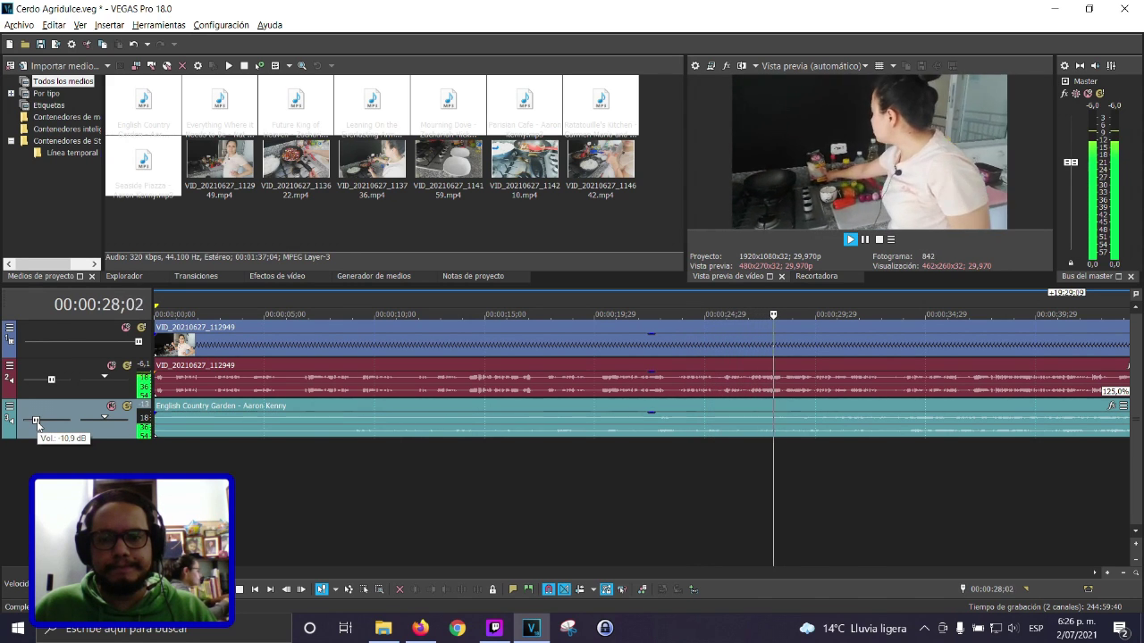
pyautogui.scroll(-8, 592, 509)
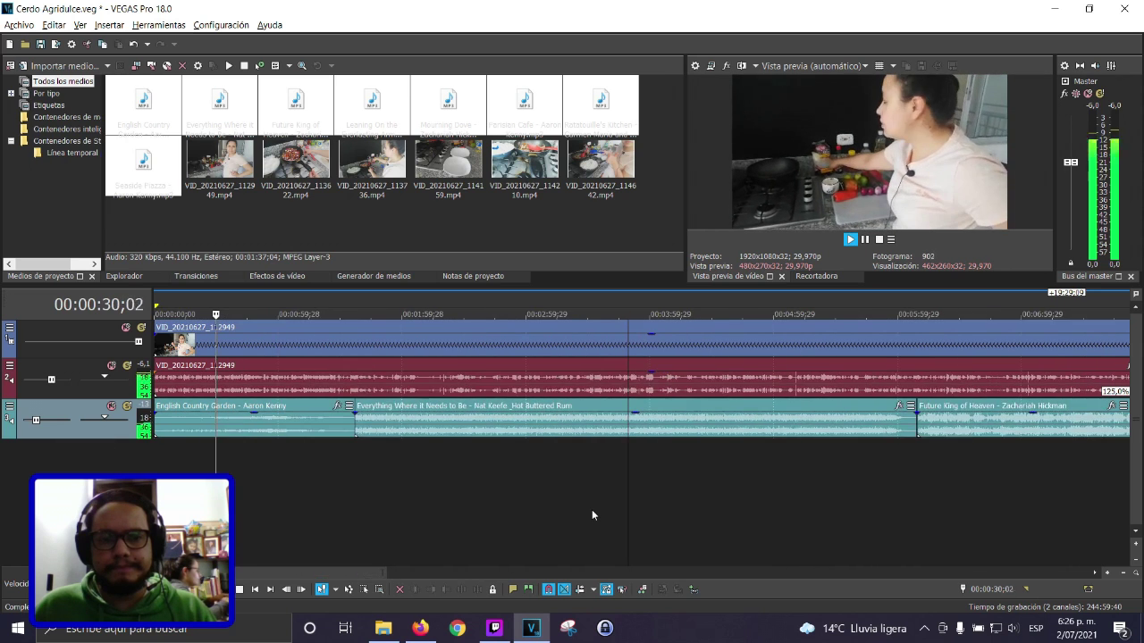
# Replay the project from the start and listen to the balance between English Country Garden and the clip's audio
pyautogui.scroll(8, 572, 509)
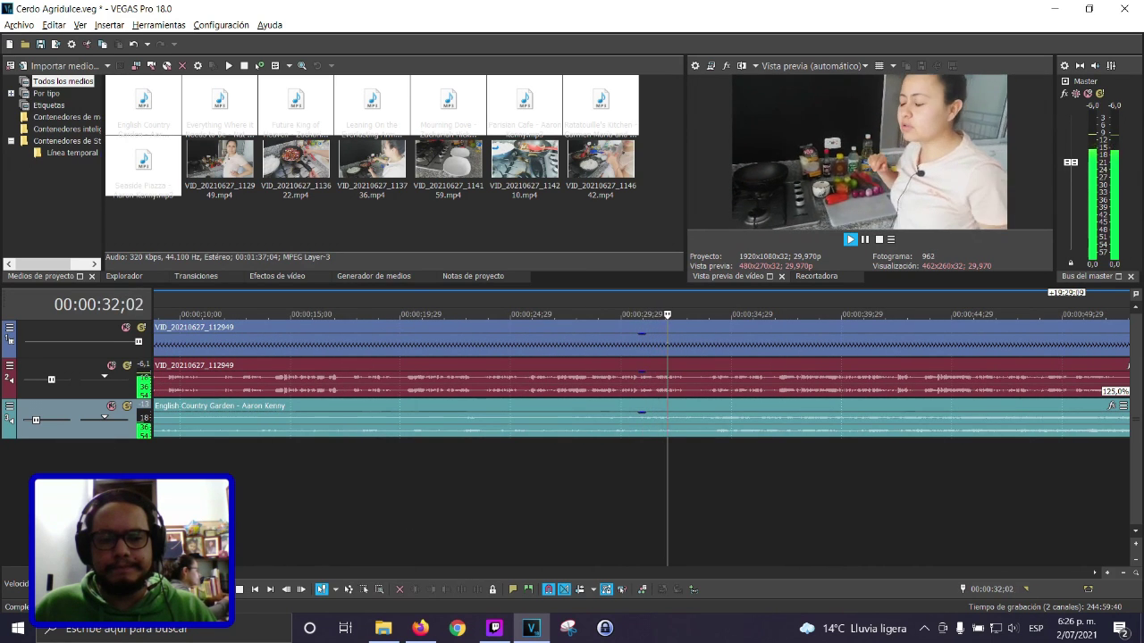
pyautogui.click(191, 589)
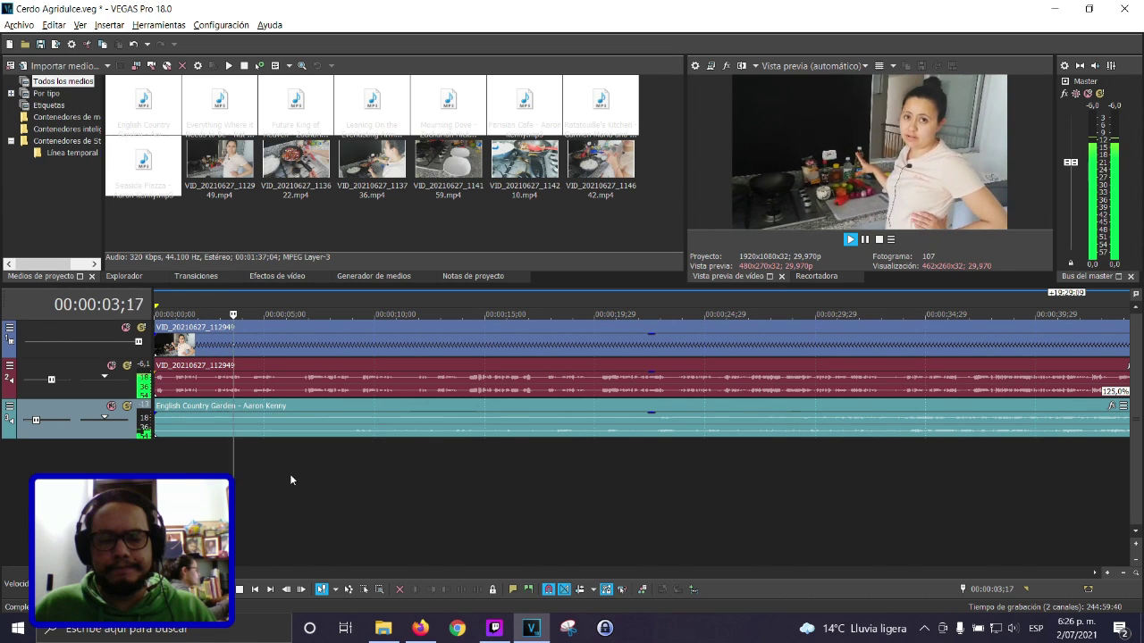
pyautogui.scroll(-6, 289, 480)
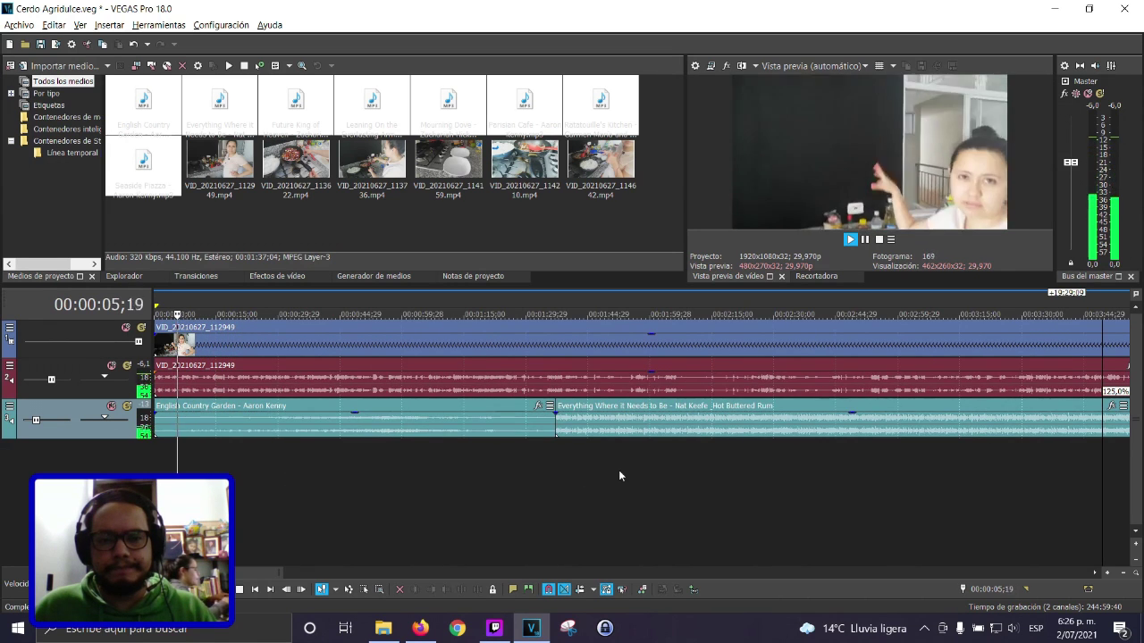
pyautogui.scroll(2, 619, 470)
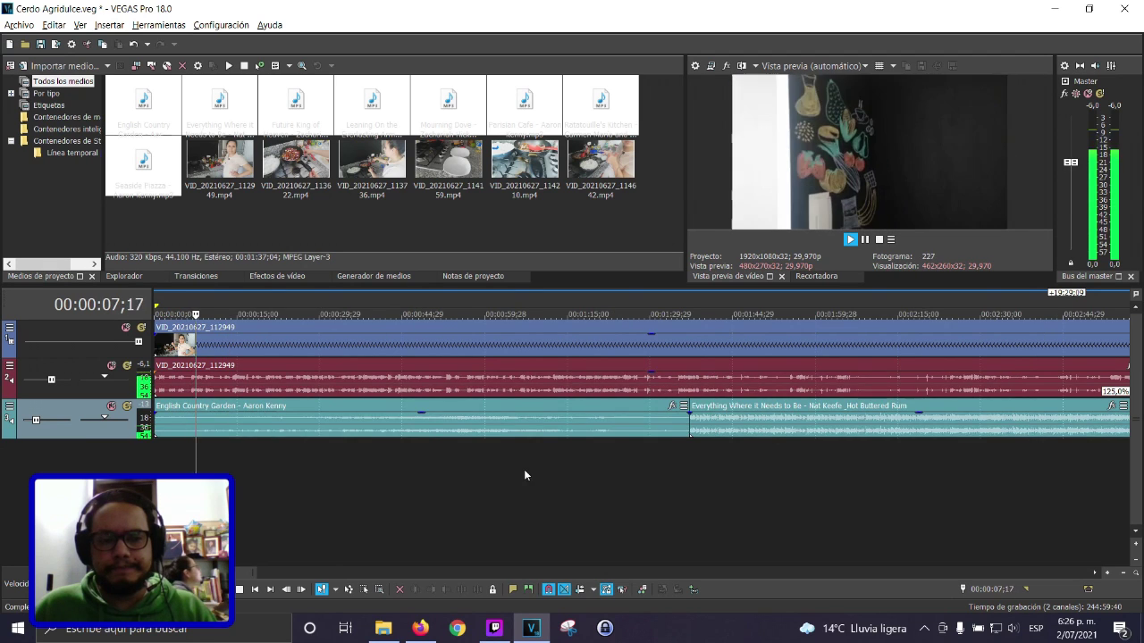
pyautogui.scroll(10, 212, 459)
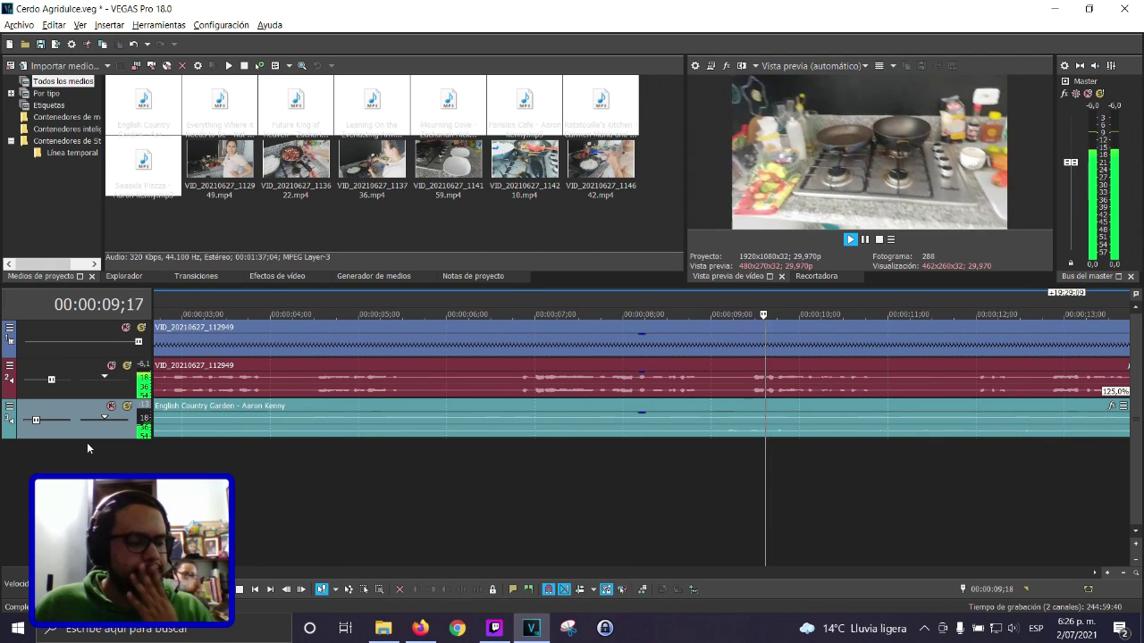
pyautogui.scroll(-4, 552, 466)
pyautogui.scroll(-6, 553, 463)
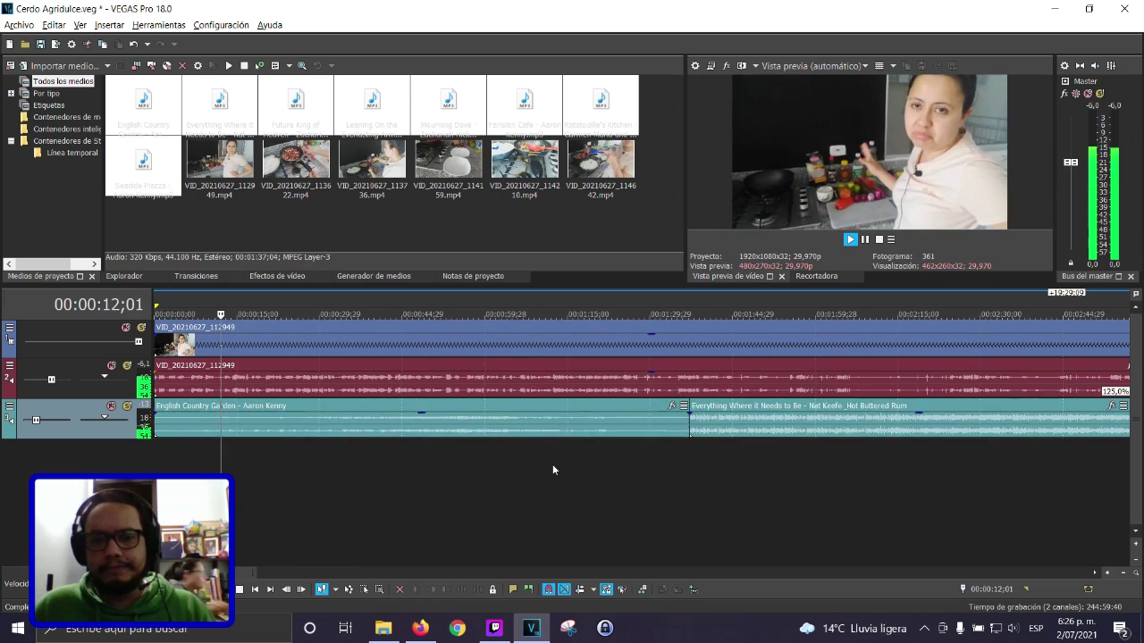
# Move the songs Everything Where it Needs to Be and Future King of Heaven down to a new audio track, keeping their timing
pyautogui.click(257, 429)
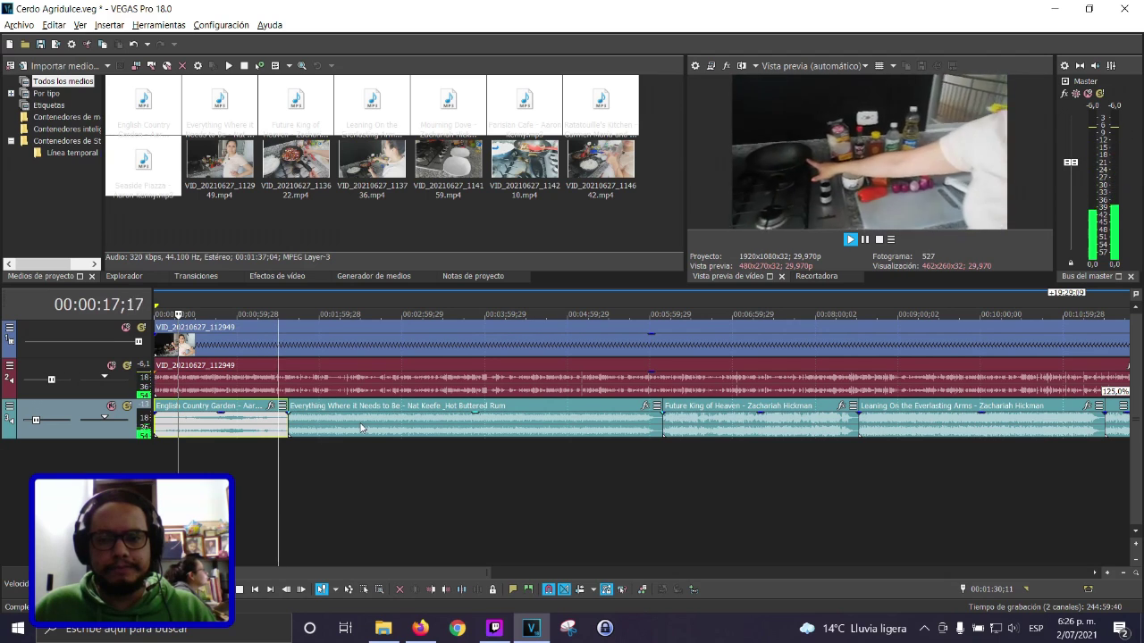
pyautogui.scroll(-2, 372, 444)
pyautogui.scroll(-2, 371, 442)
pyautogui.scroll(2, 465, 458)
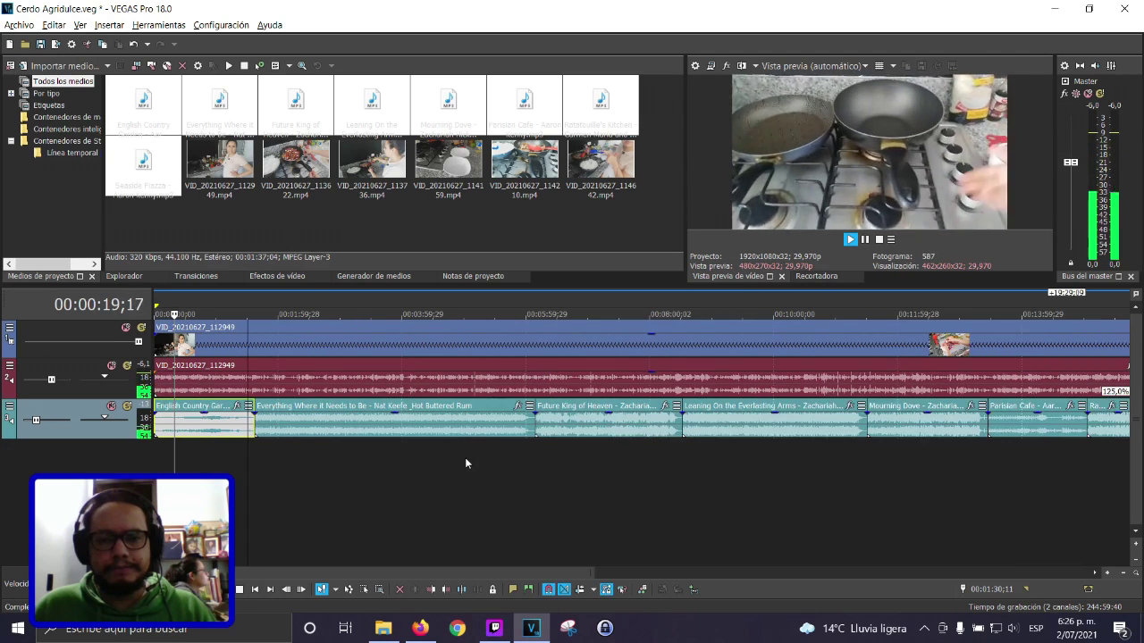
pyautogui.moveTo(353, 427); pyautogui.dragTo(349, 449)
pyautogui.moveTo(567, 434); pyautogui.dragTo(572, 455)
# Move Leaning On the Everlasting Arms, Mourning Dove and the song after Parisian Cafe down to the second music track, keeping their timing
pyautogui.click(757, 439)
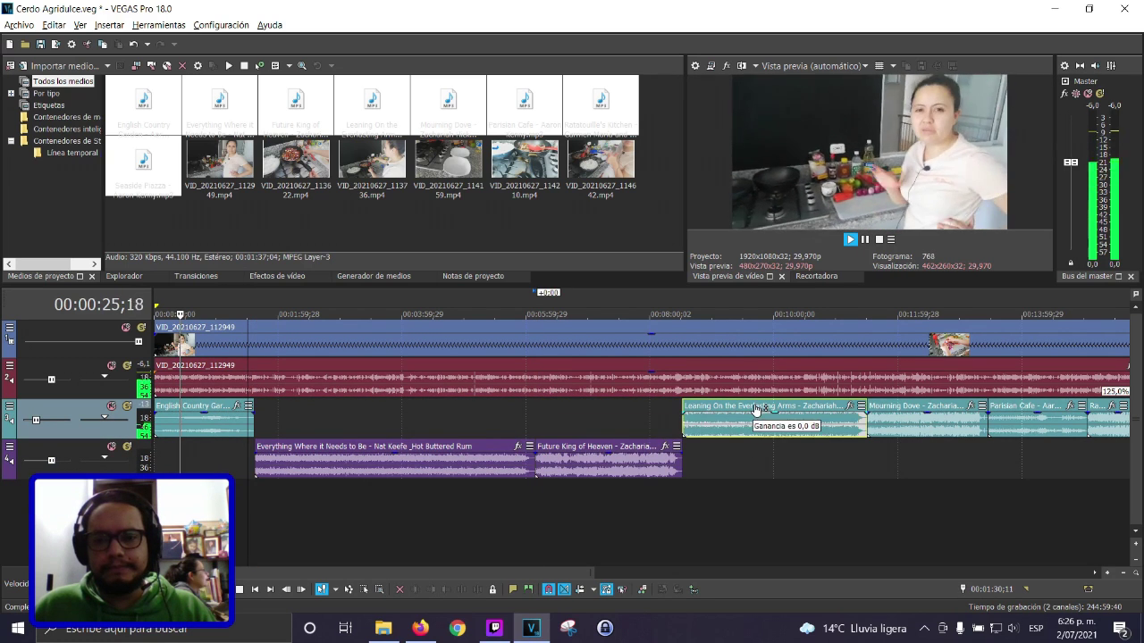
pyautogui.moveTo(740, 446); pyautogui.dragTo(743, 456)
pyautogui.moveTo(887, 420); pyautogui.dragTo(886, 466)
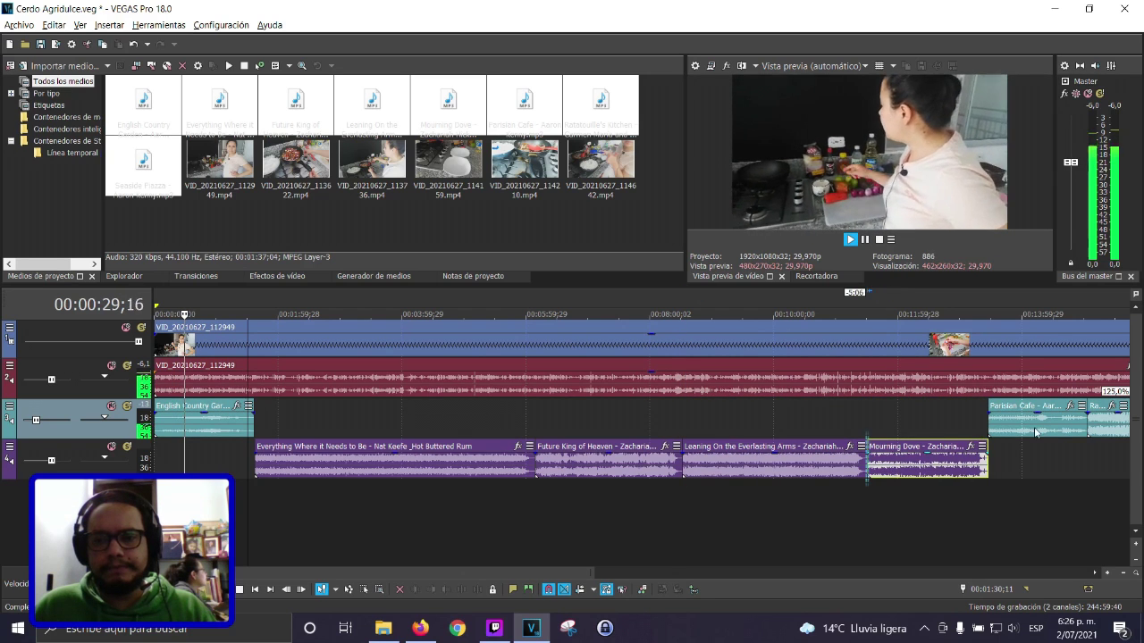
pyautogui.moveTo(1108, 420); pyautogui.dragTo(1108, 459)
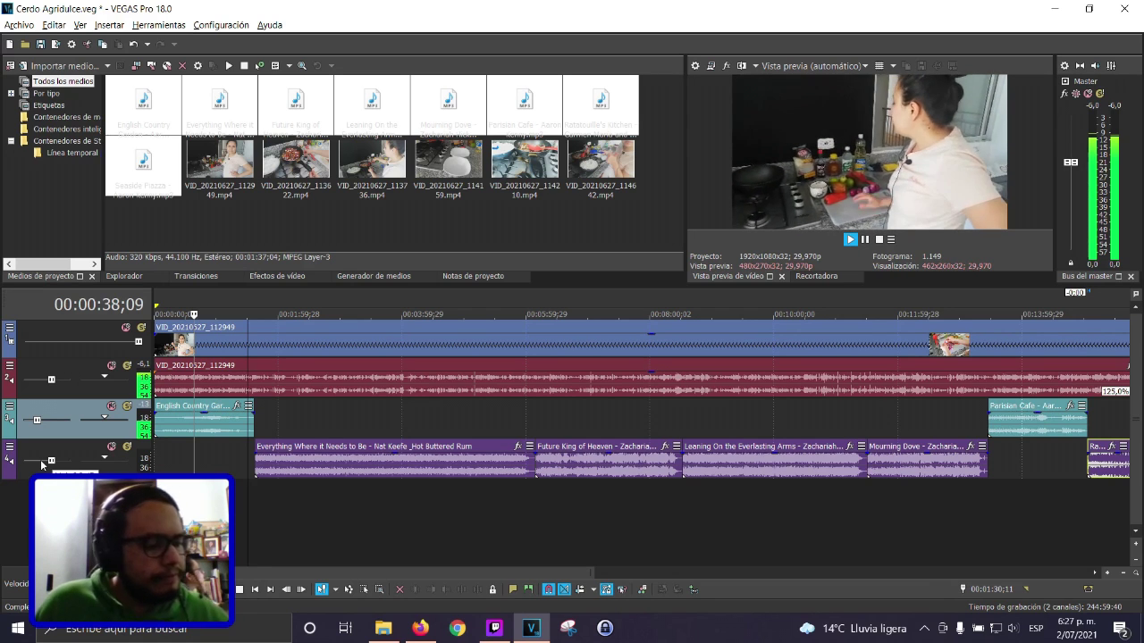
# Lower the second music track's volume close to the first one's level, and reduce the first music track's volume slightly
pyautogui.click(41, 462)
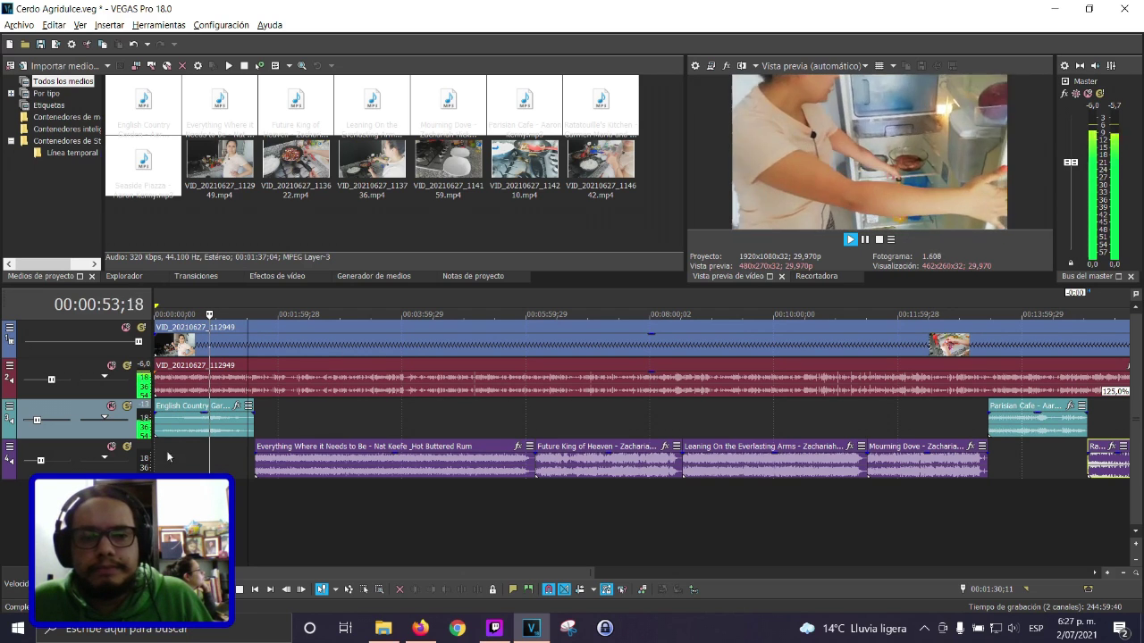
pyautogui.moveTo(39, 427)
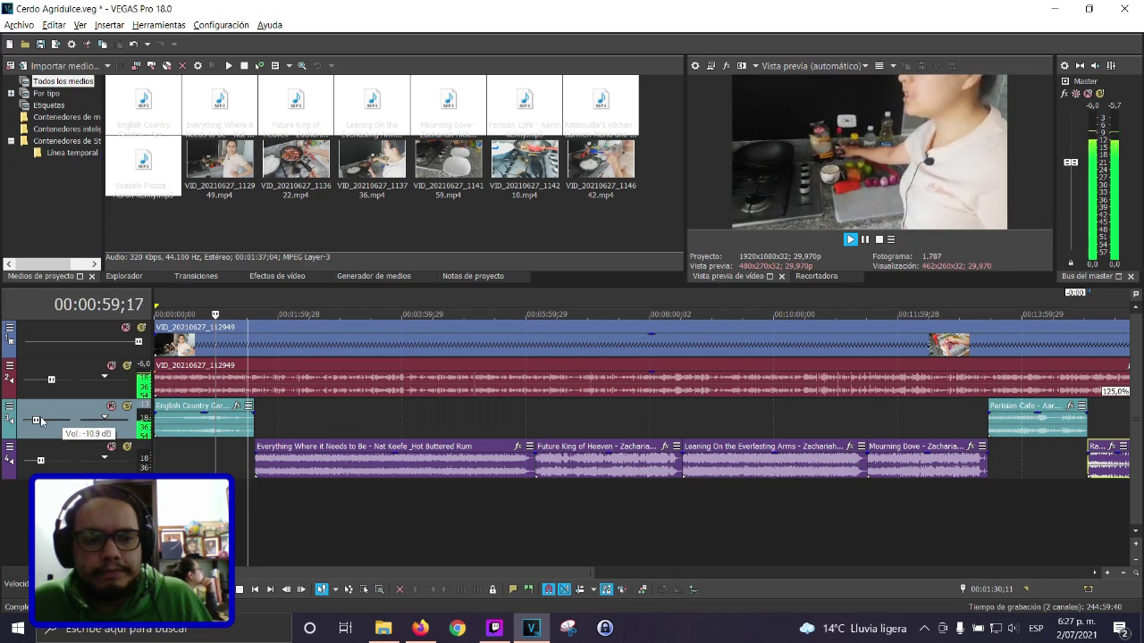
pyautogui.moveTo(36, 421); pyautogui.dragTo(35, 421)
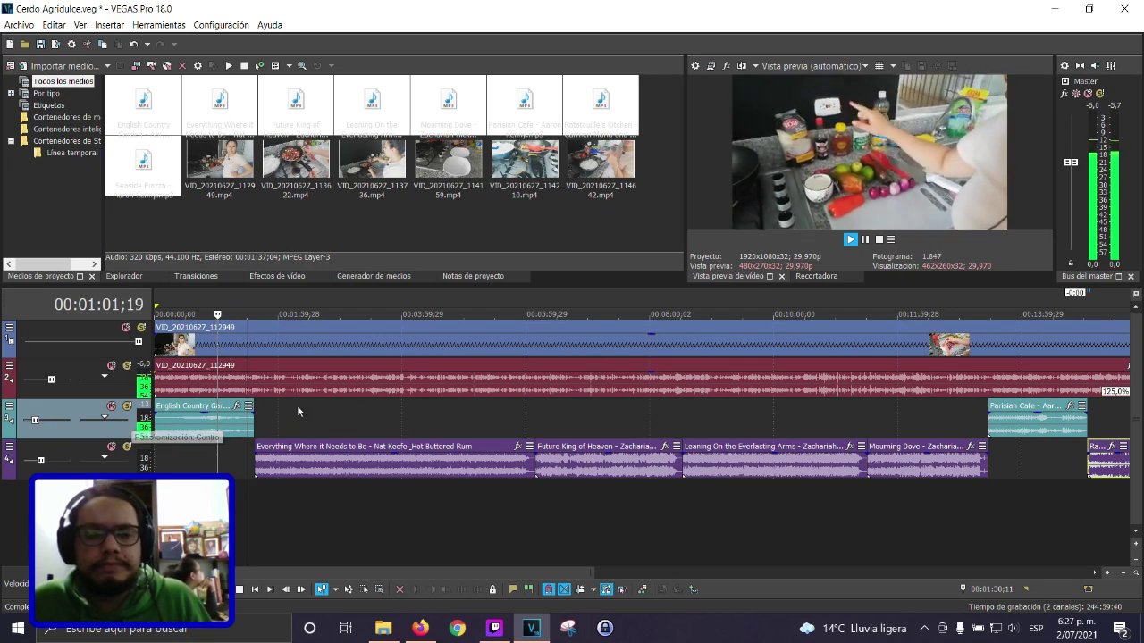
# Play the transition between the first two songs from 00:01:32;25 and lower the second music track's volume further
pyautogui.click(244, 428)
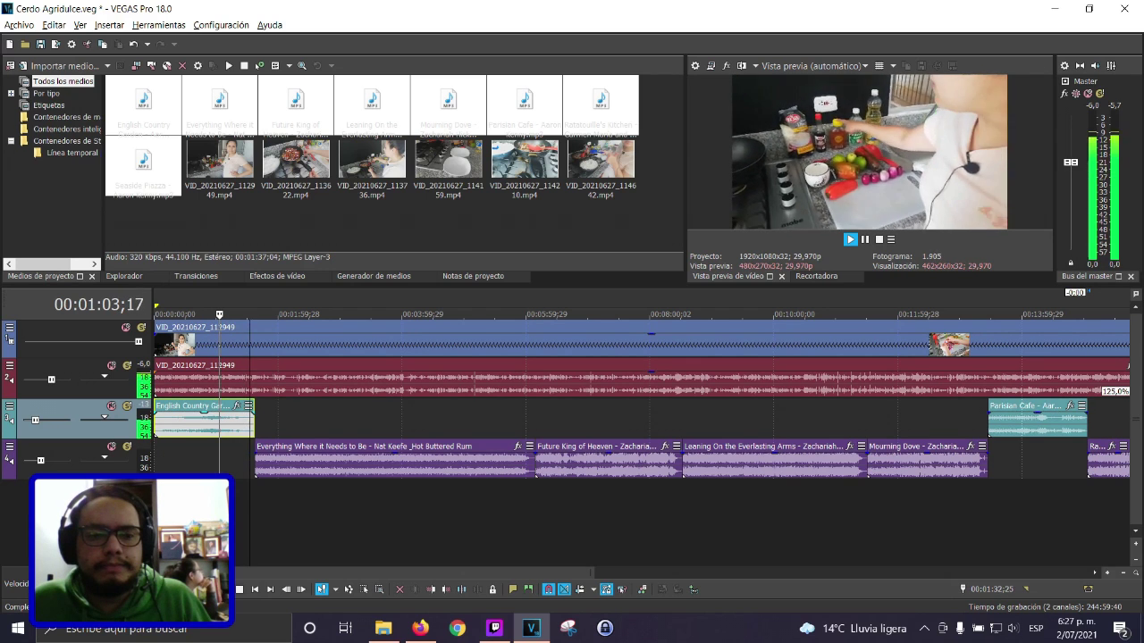
pyautogui.press('space')
pyautogui.press('space')
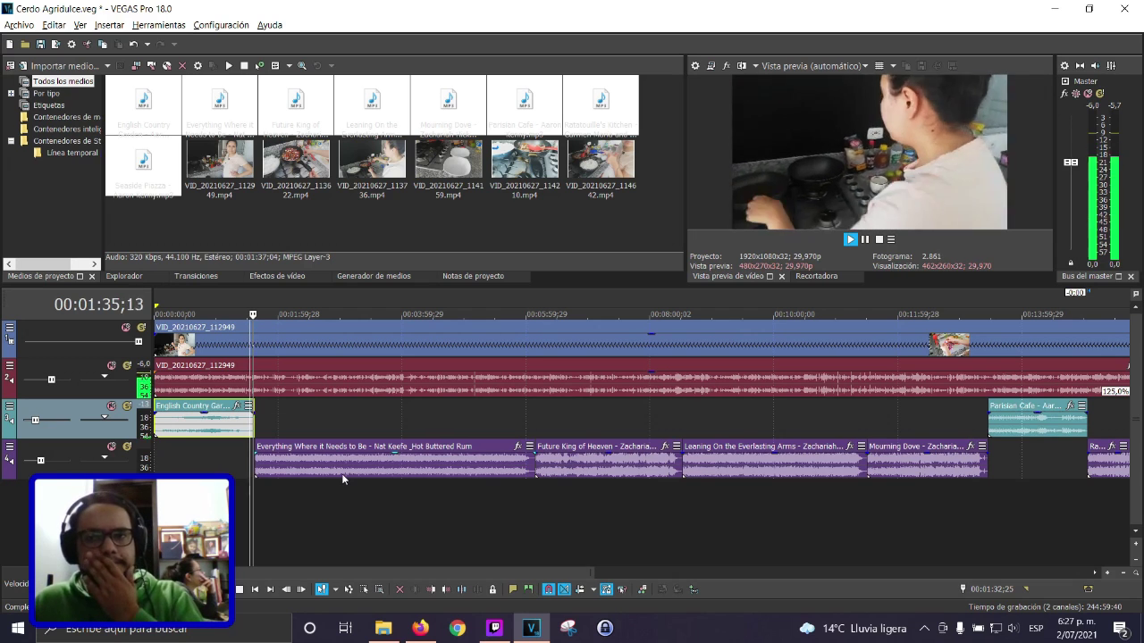
pyautogui.click(236, 380)
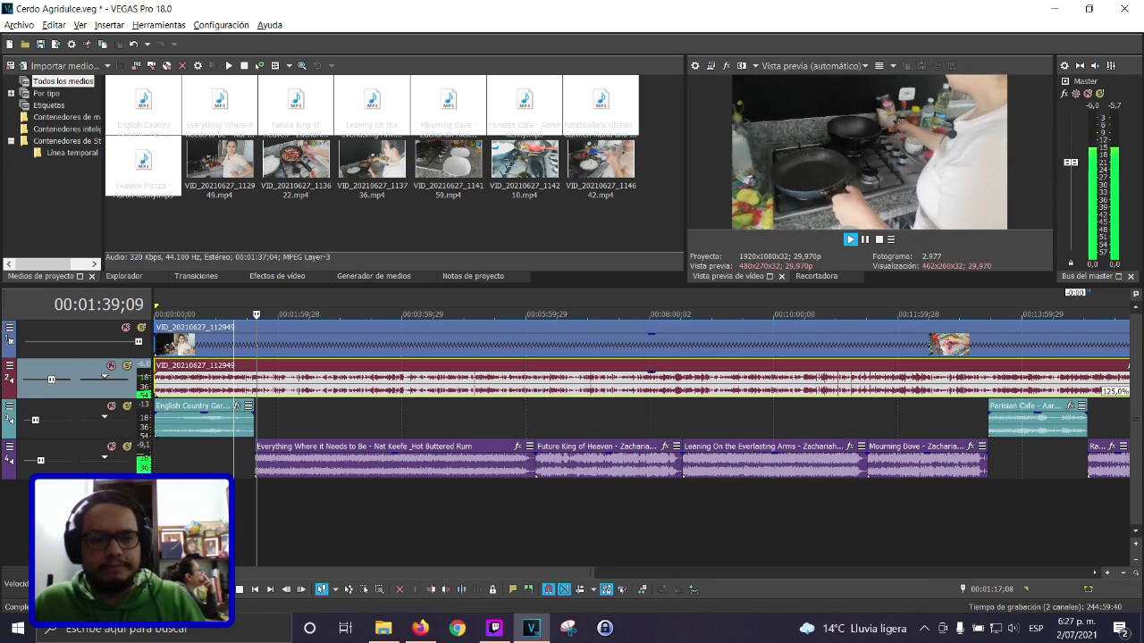
pyautogui.press('space')
pyautogui.scroll(2, 307, 404)
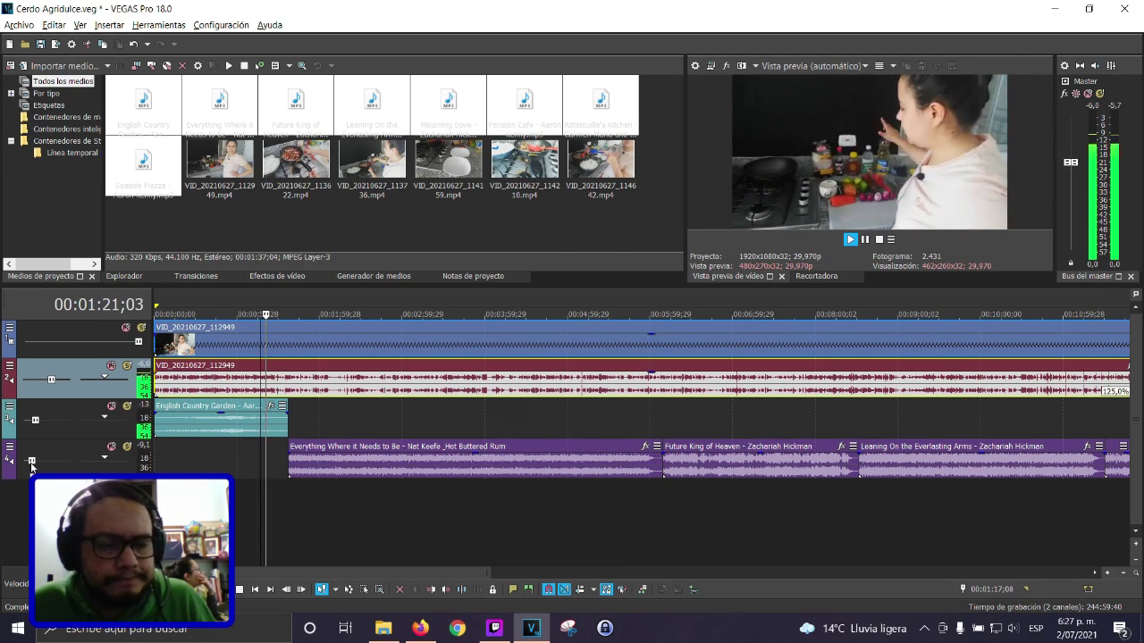
# Replay the section around the end of English Country Garden, listening to how the next song comes in against the clip's audio
pyautogui.scroll(4, 328, 426)
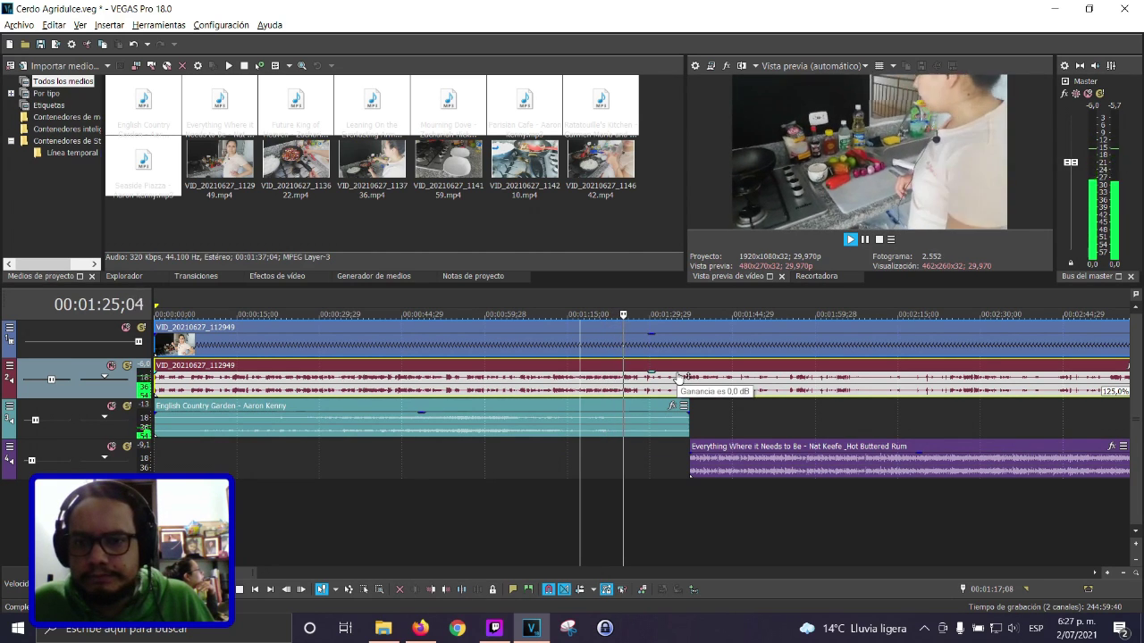
pyautogui.scroll(-1, 670, 380)
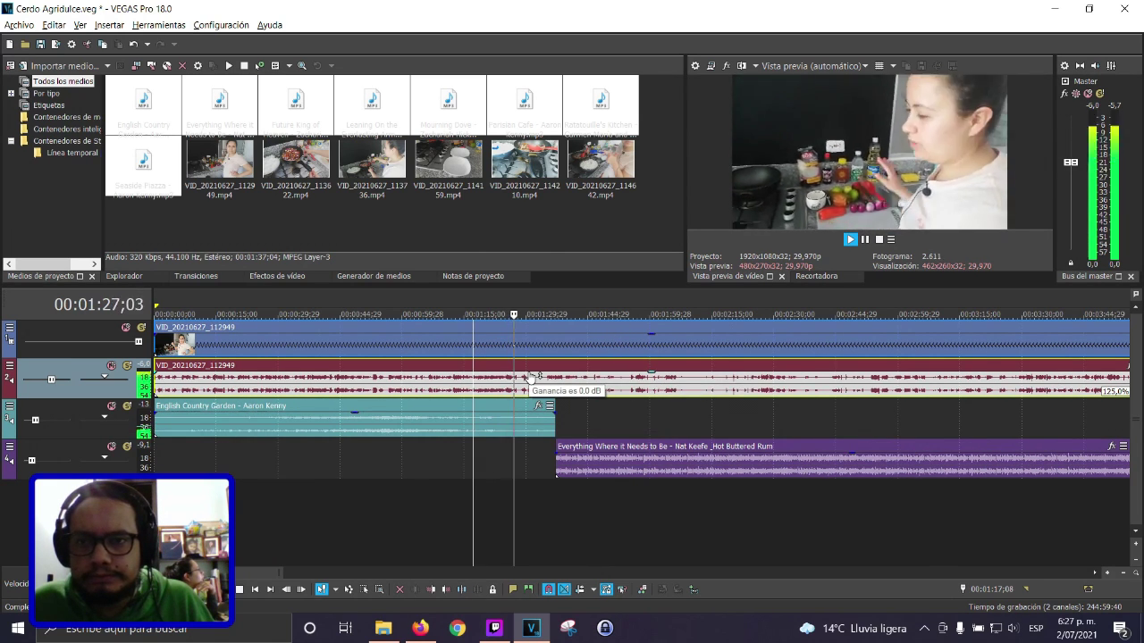
pyautogui.scroll(1, 527, 374)
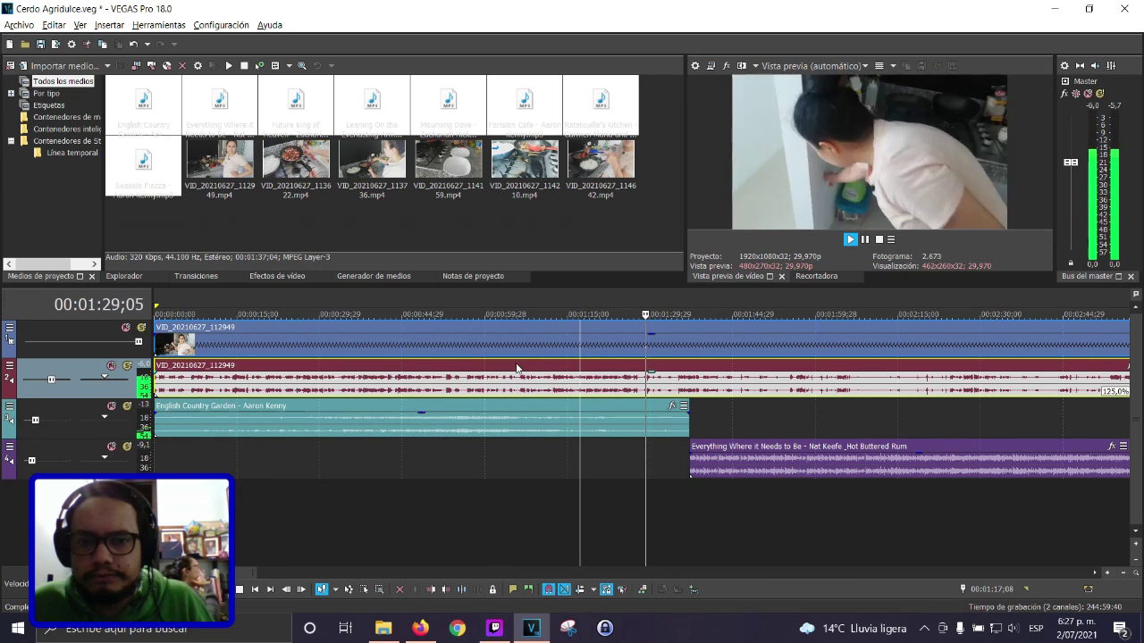
pyautogui.click(520, 353)
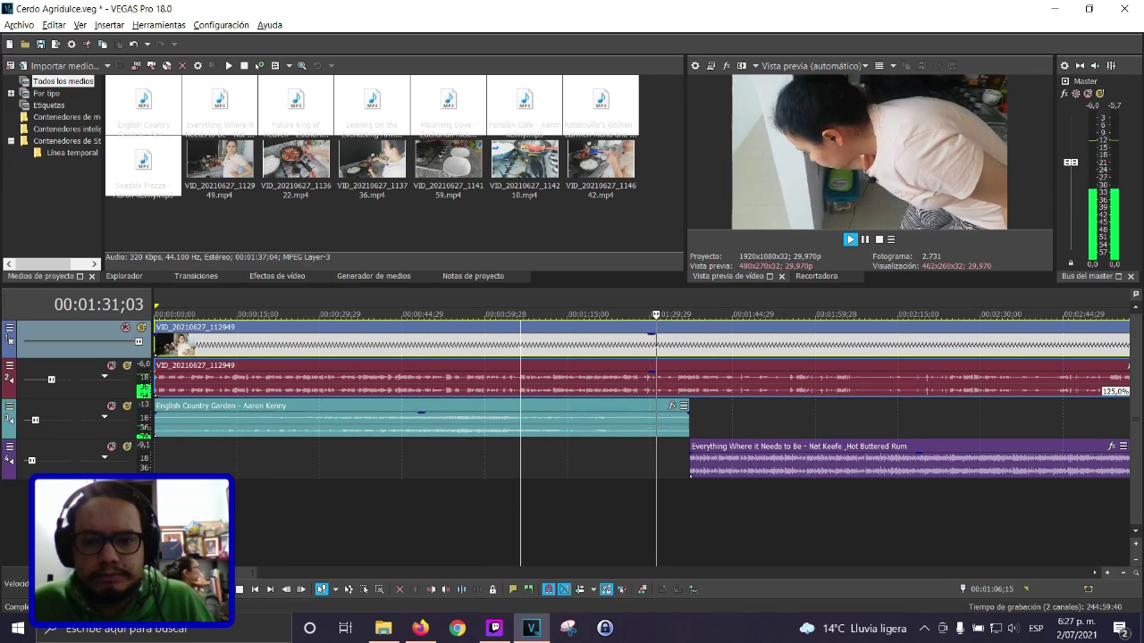
pyautogui.press('space')
pyautogui.press('space')
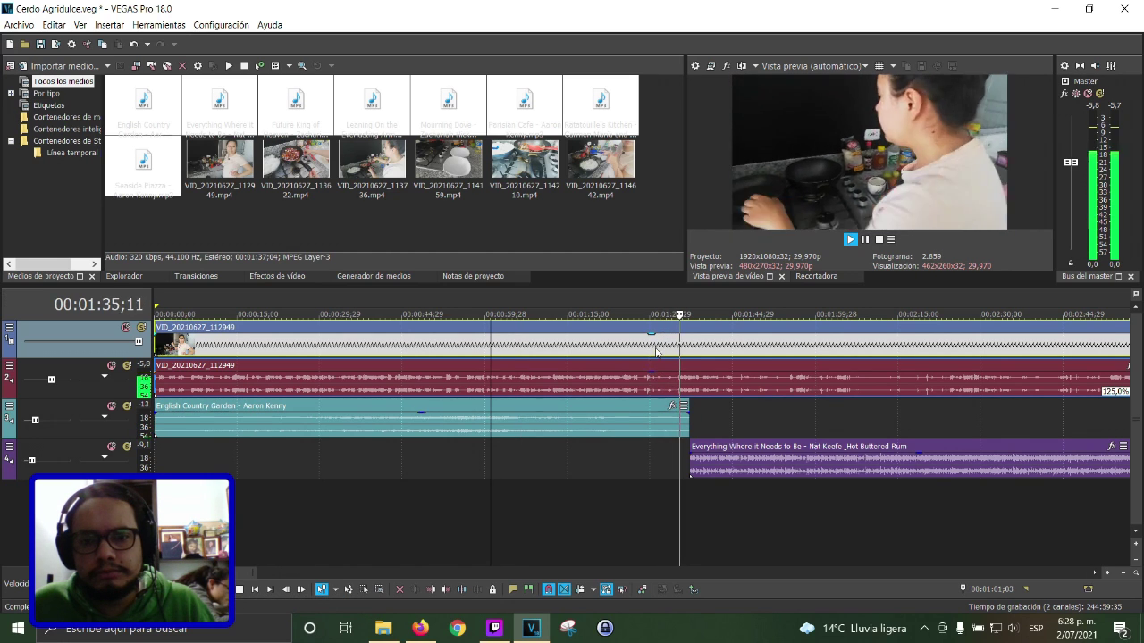
pyautogui.press('space')
pyautogui.press('space')
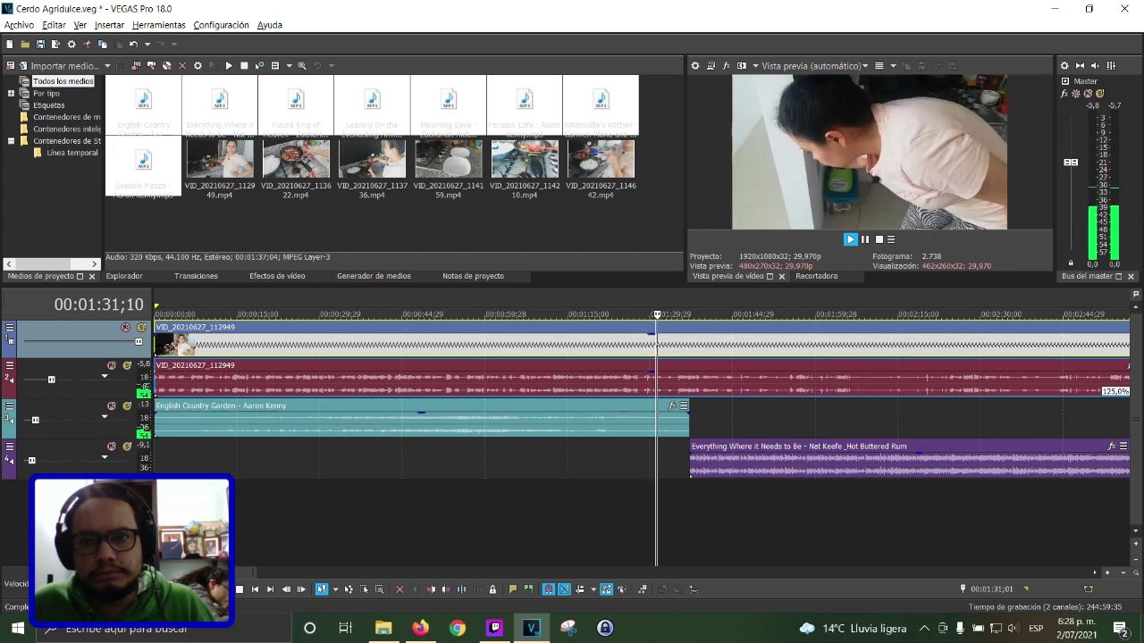
pyautogui.scroll(3, 902, 447)
pyautogui.scroll(2, 903, 447)
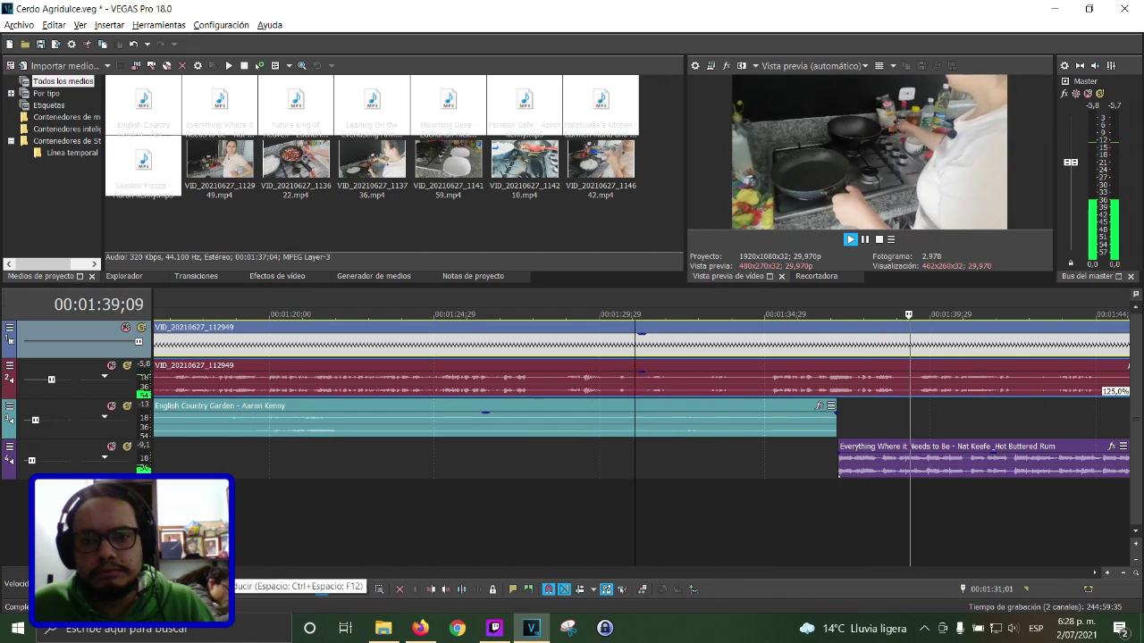
# Replay the passage before the song change to find the cut point and split the VID_20210627_112949 clip at 00:01:32;27
pyautogui.press('space')
pyautogui.press('space')
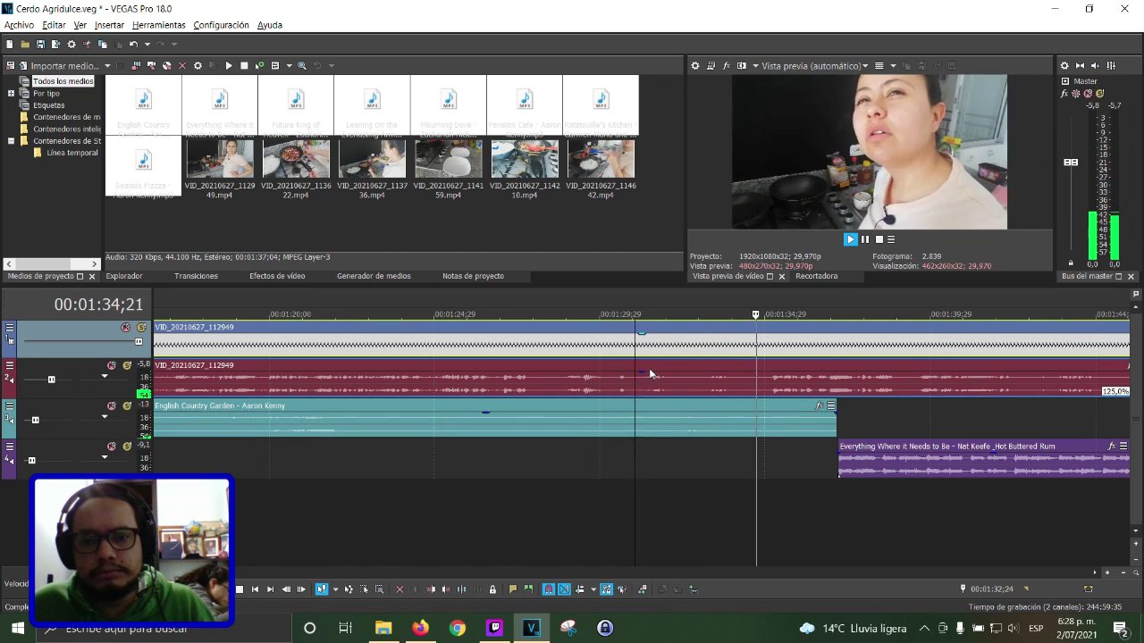
pyautogui.click(692, 379)
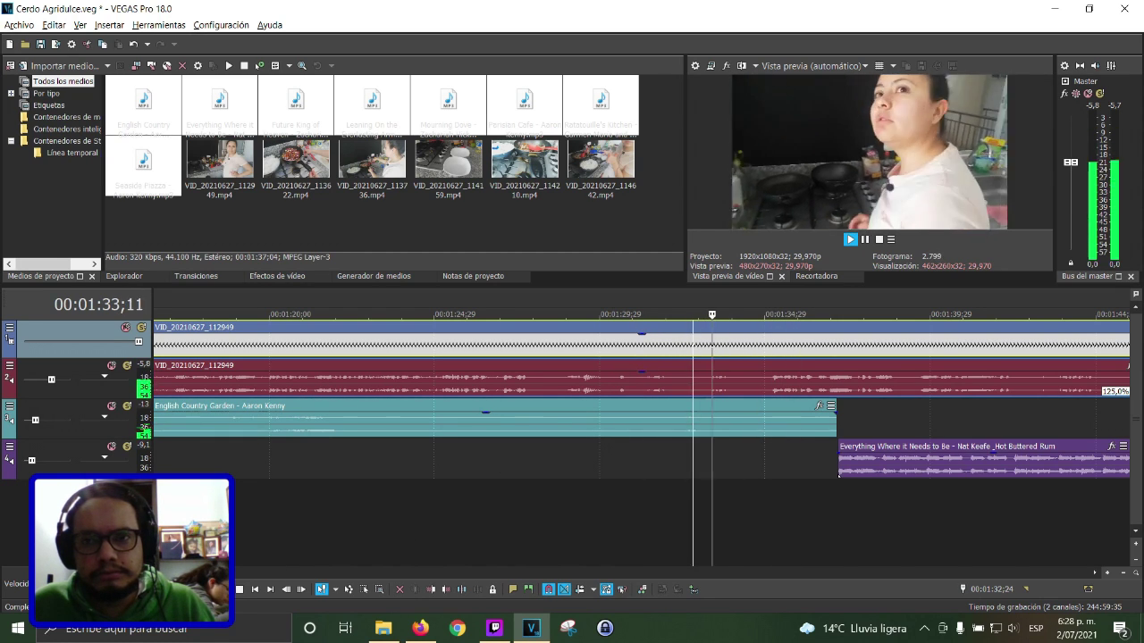
pyautogui.click(694, 351)
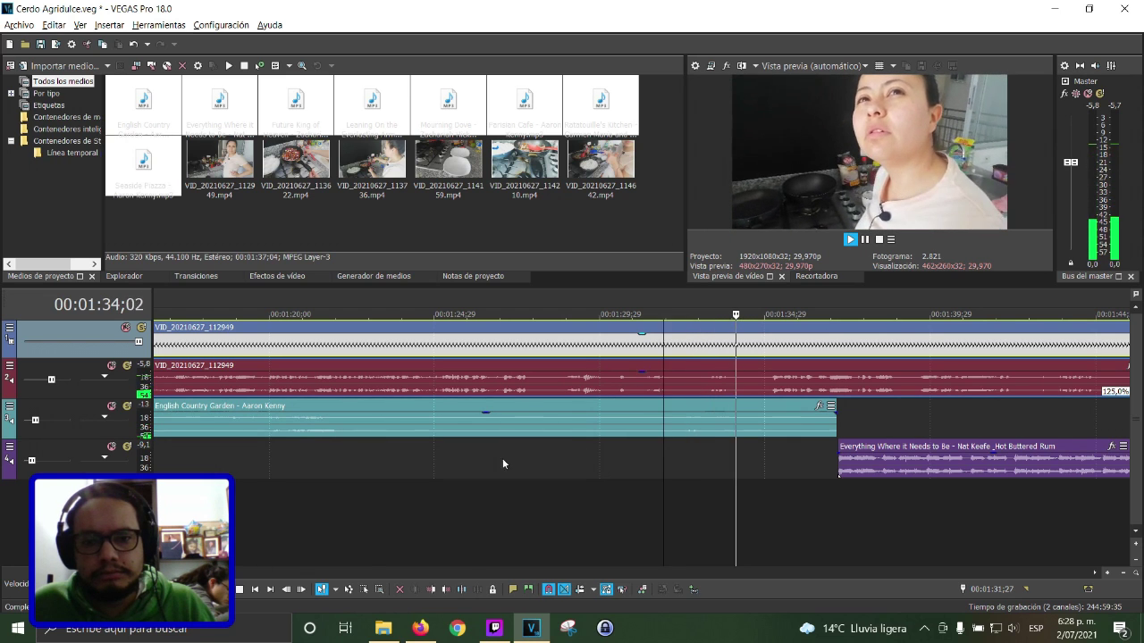
pyautogui.click(663, 351)
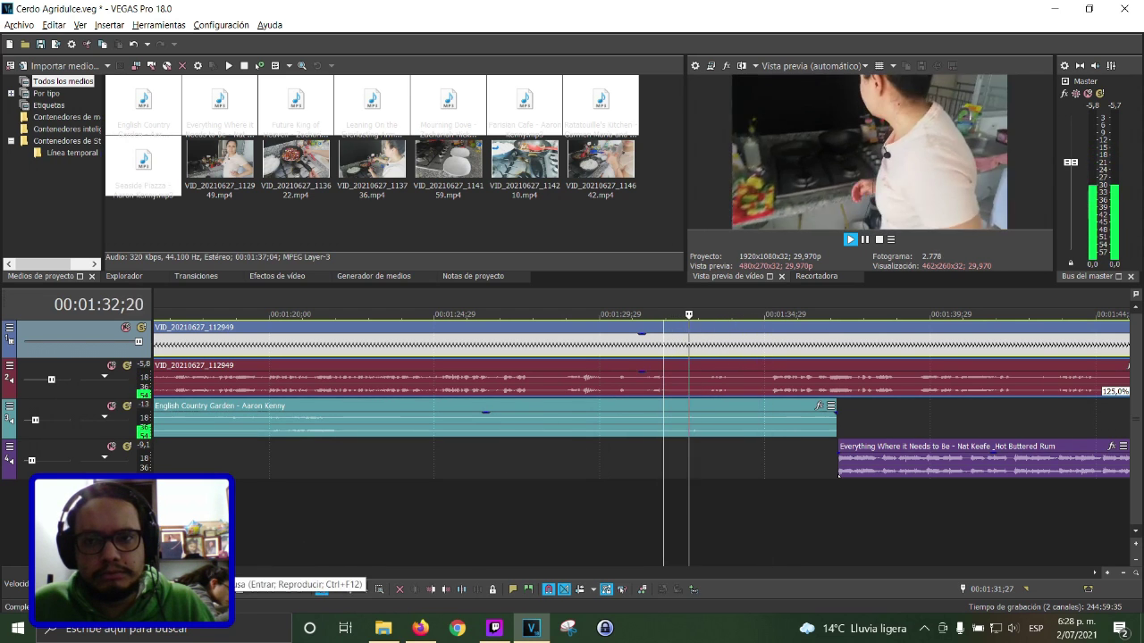
pyautogui.click(697, 352)
pyautogui.rightClick(695, 347)
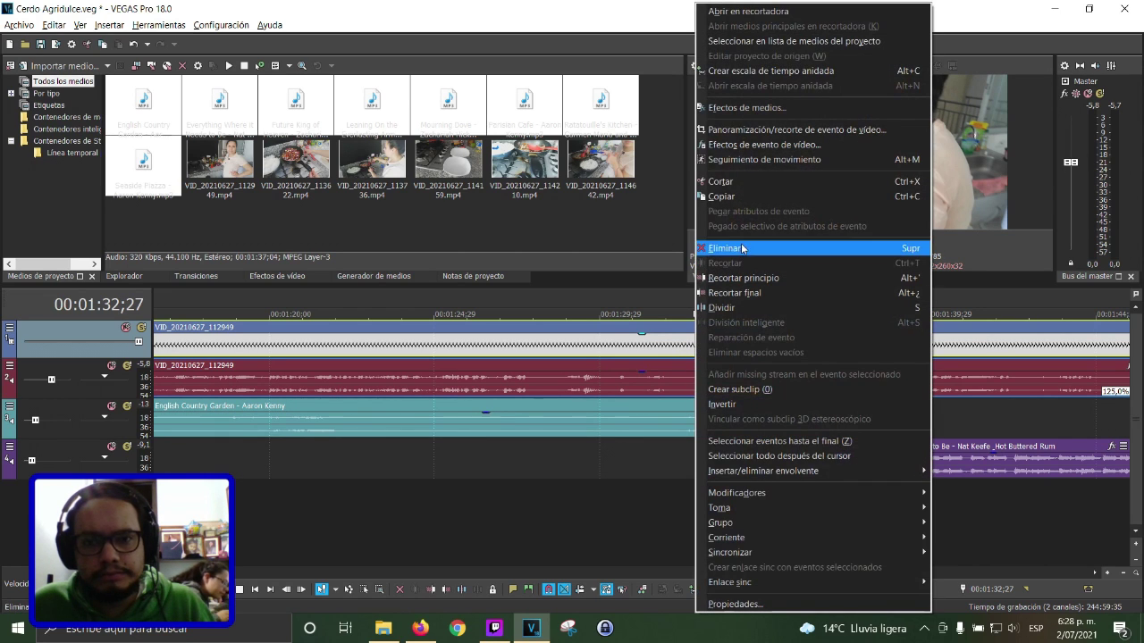
pyautogui.click(732, 309)
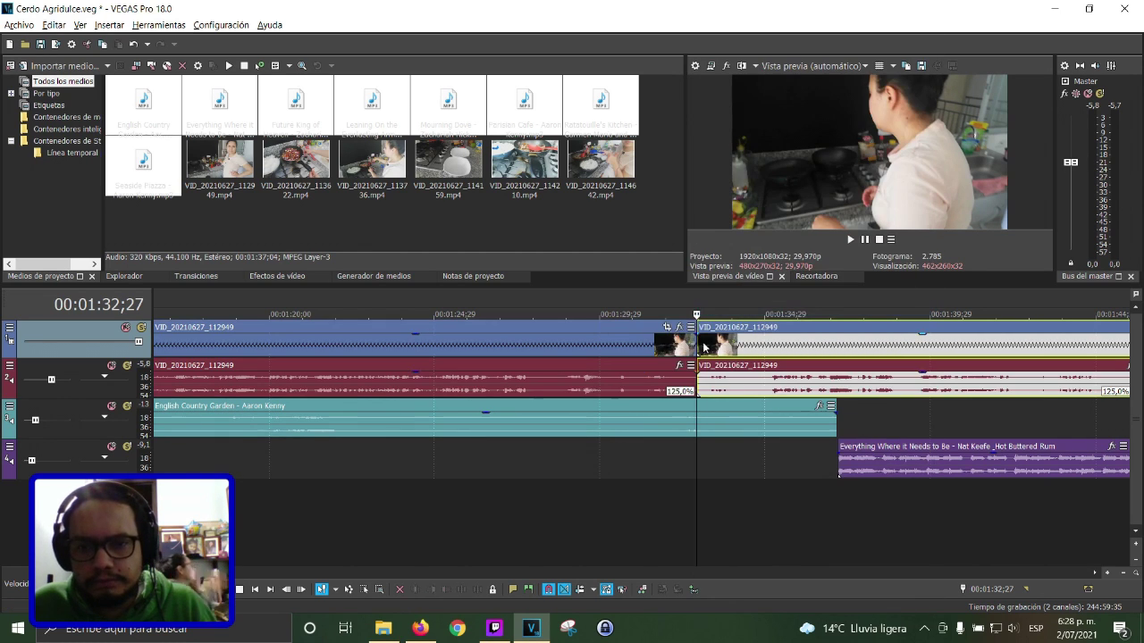
# Trim the start of the clip part after the split to 00:01:34;25 and play from there to check the cut
pyautogui.press('space')
pyautogui.moveTo(698, 342); pyautogui.dragTo(720, 343)
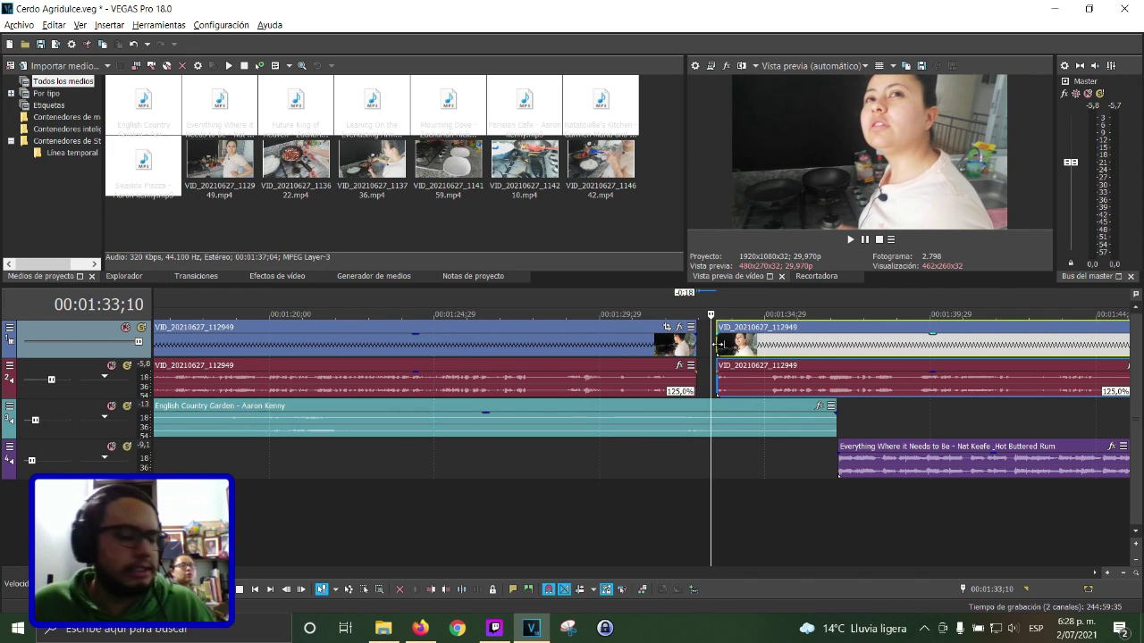
pyautogui.moveTo(717, 343); pyautogui.dragTo(764, 341)
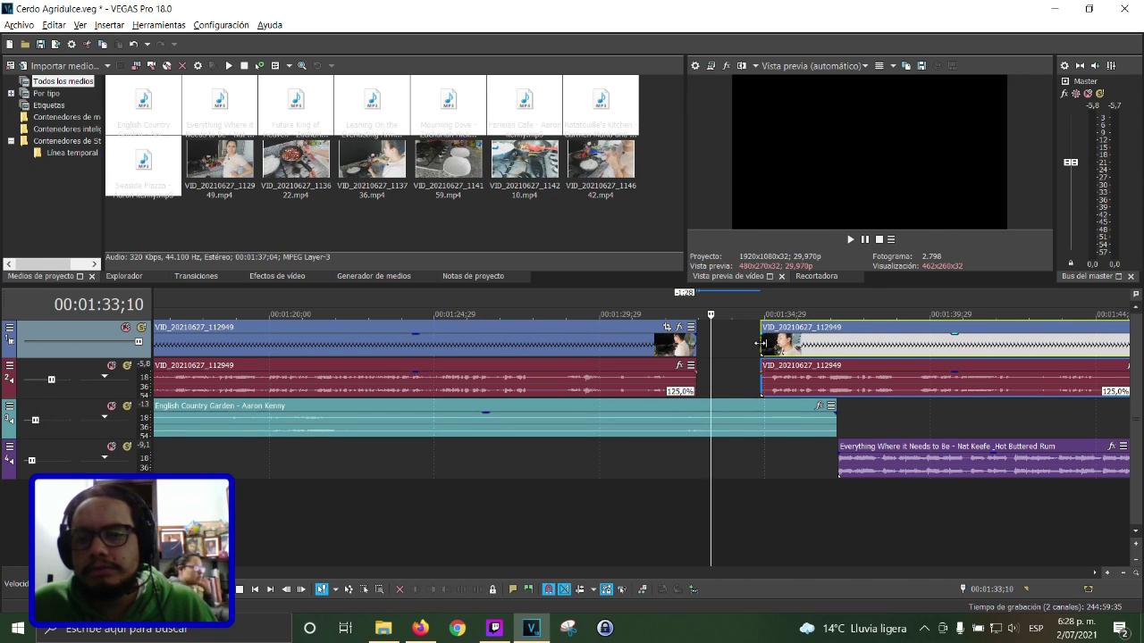
pyautogui.click(760, 343)
pyautogui.press('space')
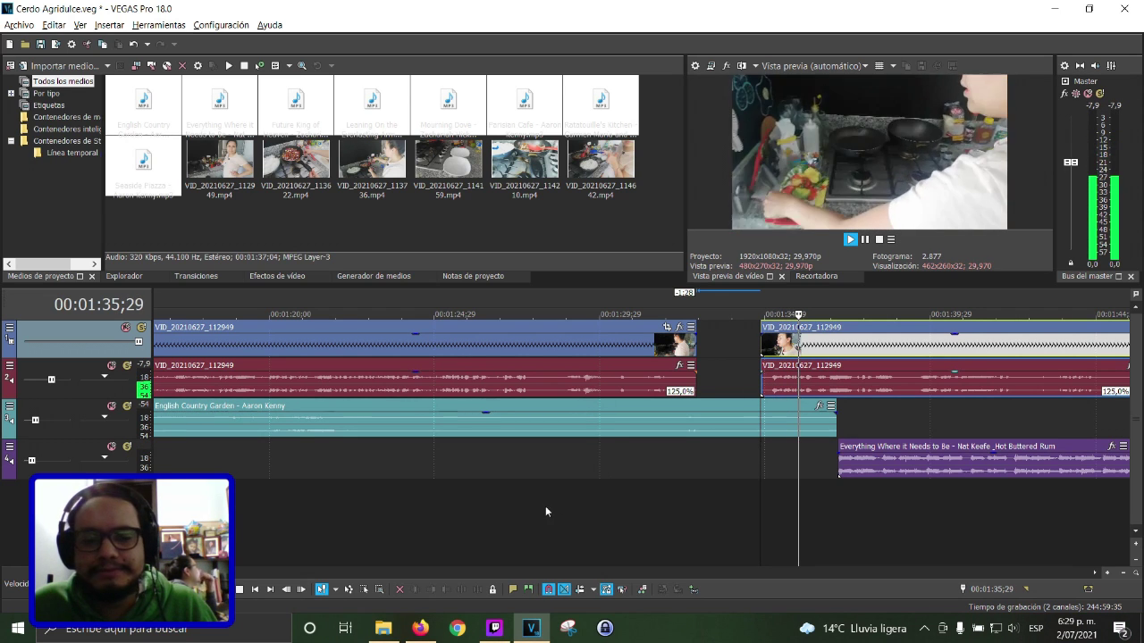
pyautogui.click(238, 590)
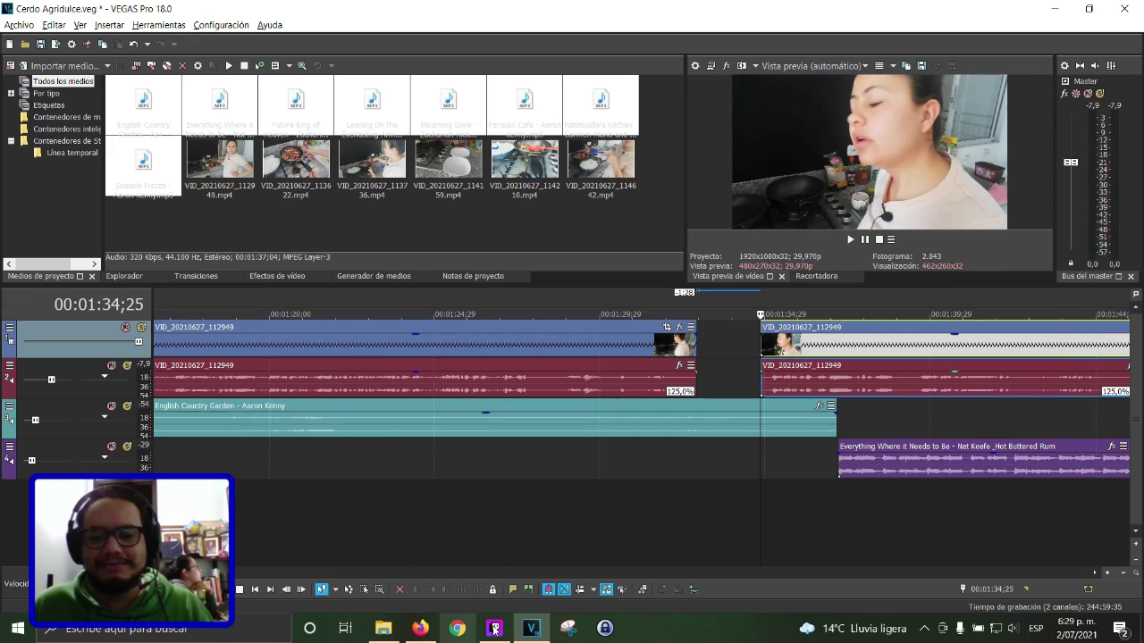
pyautogui.click(492, 628)
pyautogui.click(496, 627)
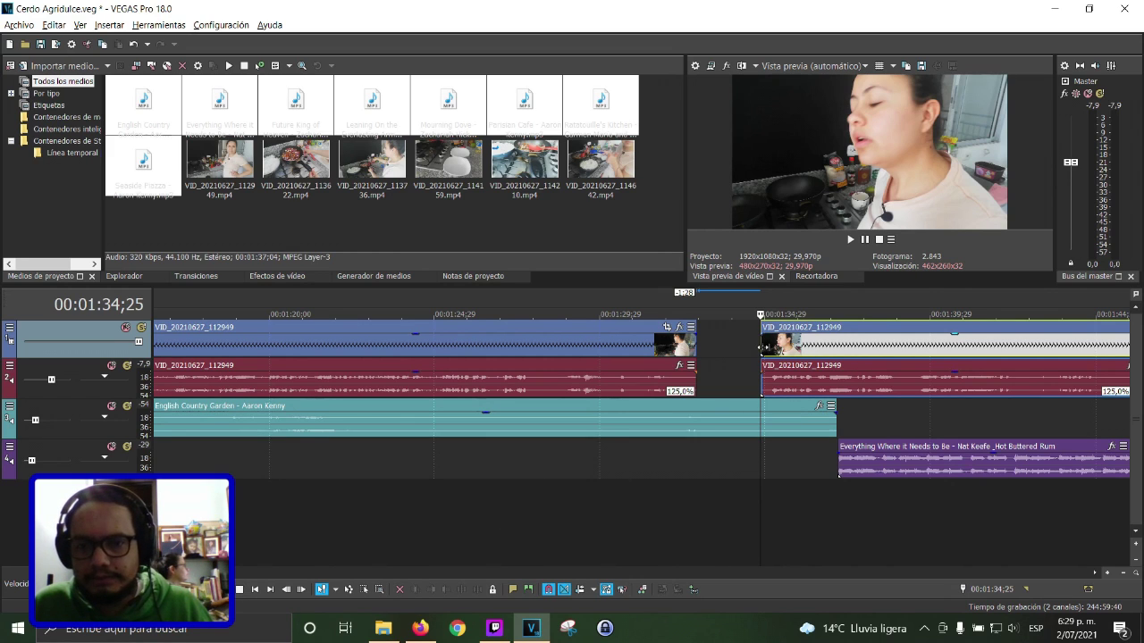
# Move the second part of VID_20210627_112949 earlier to overlap the first part by 0;12 and play the crossfade from 00:01:32;03
pyautogui.moveTo(844, 352); pyautogui.dragTo(767, 348)
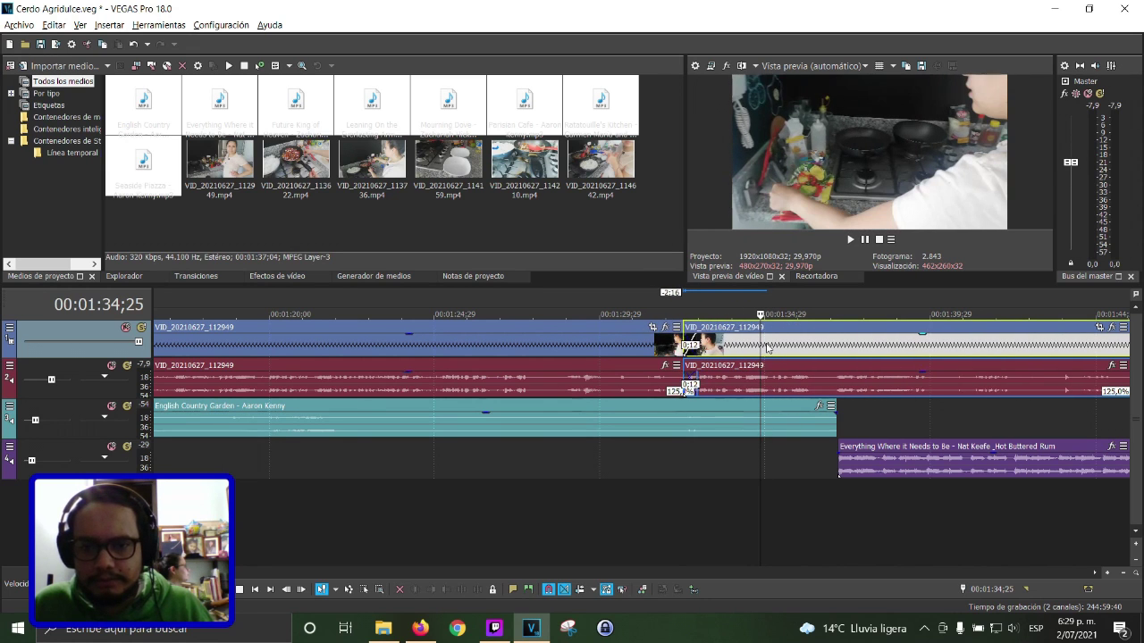
pyautogui.click(669, 348)
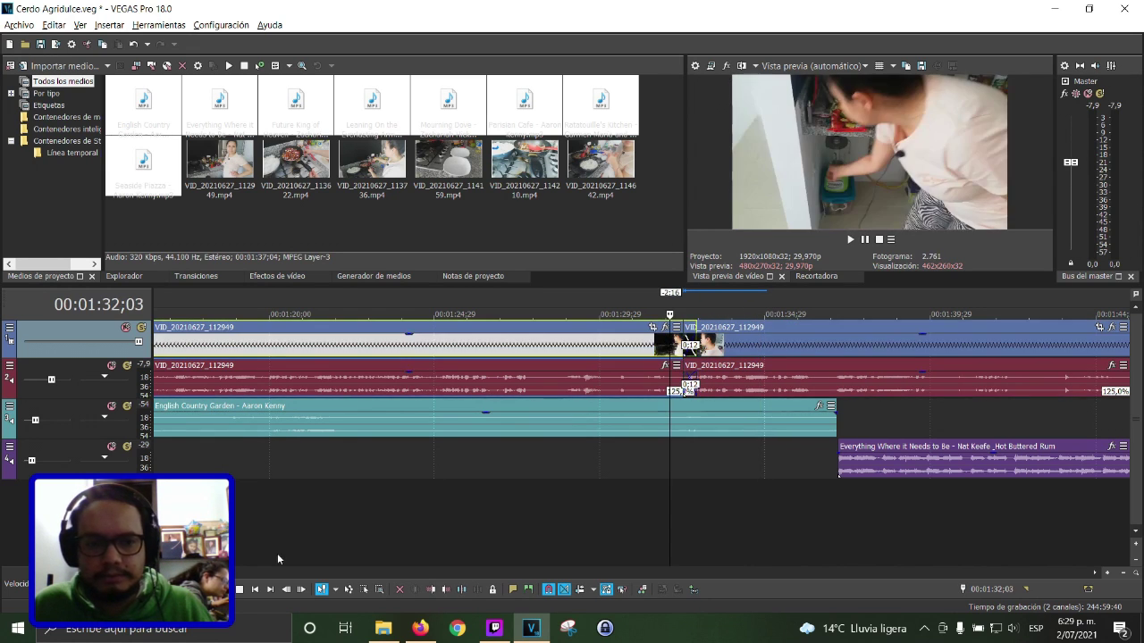
pyautogui.press('space')
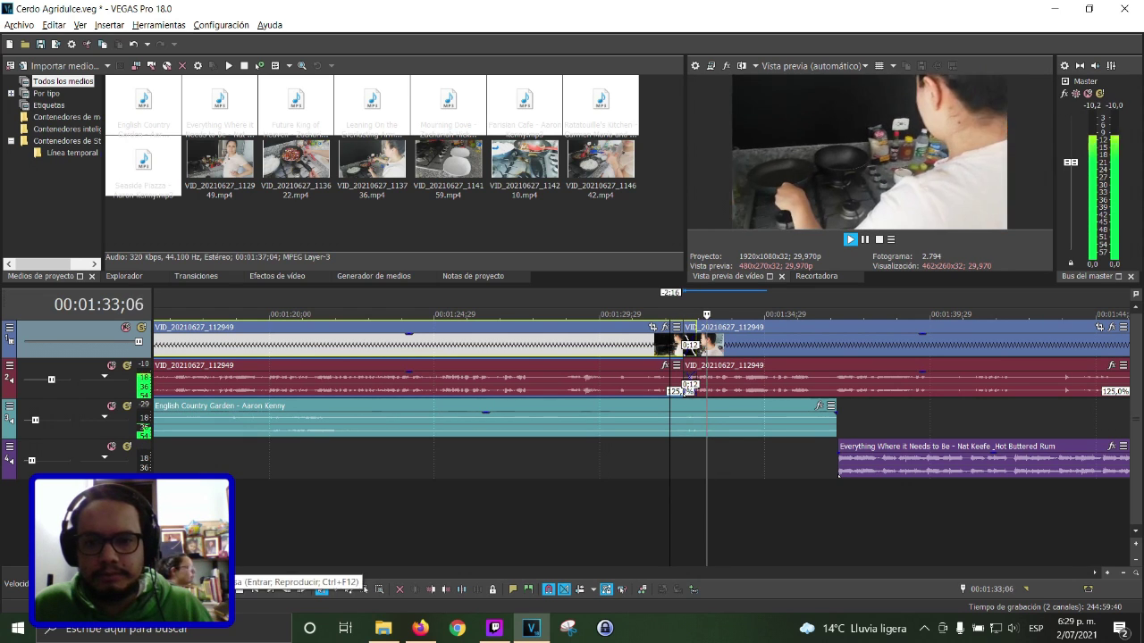
pyautogui.press('space')
pyautogui.press('space')
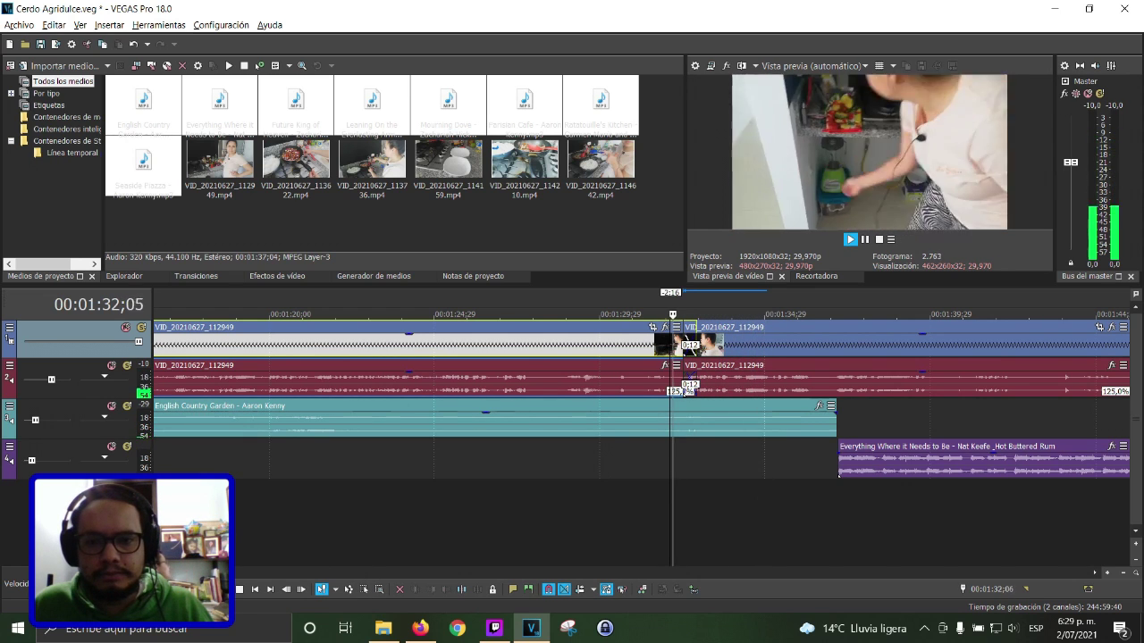
# Move the VID_20210627_113622 clip earlier so it overlaps the end of the VID_20210627_112949 clip by about 14;25
pyautogui.scroll(-6, 664, 524)
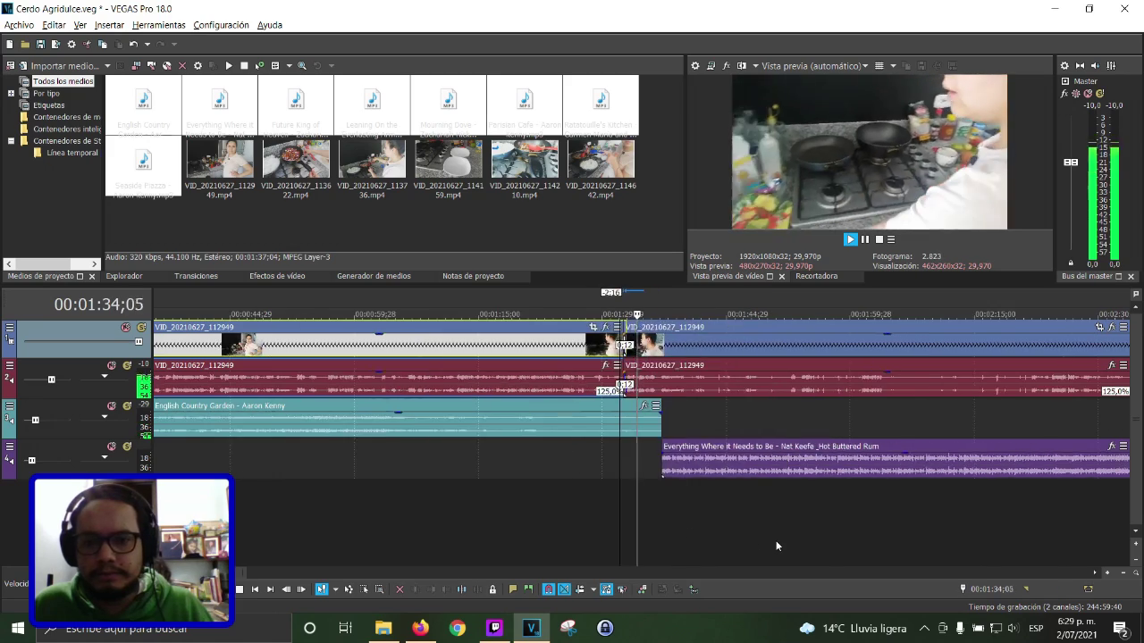
pyautogui.scroll(-5, 777, 540)
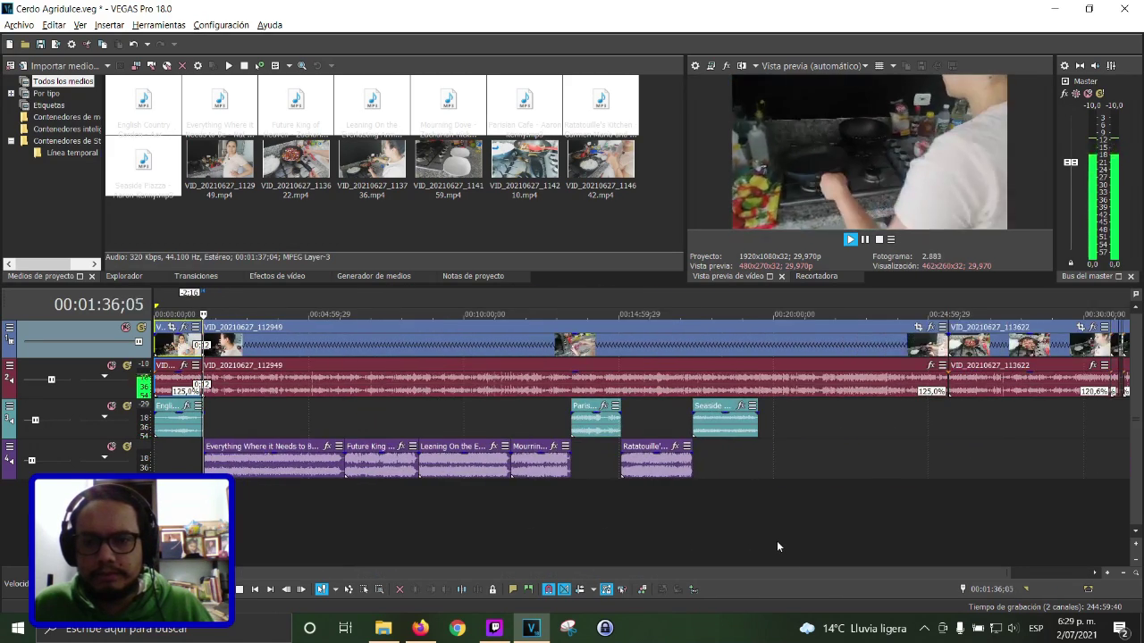
pyautogui.scroll(-2, 833, 553)
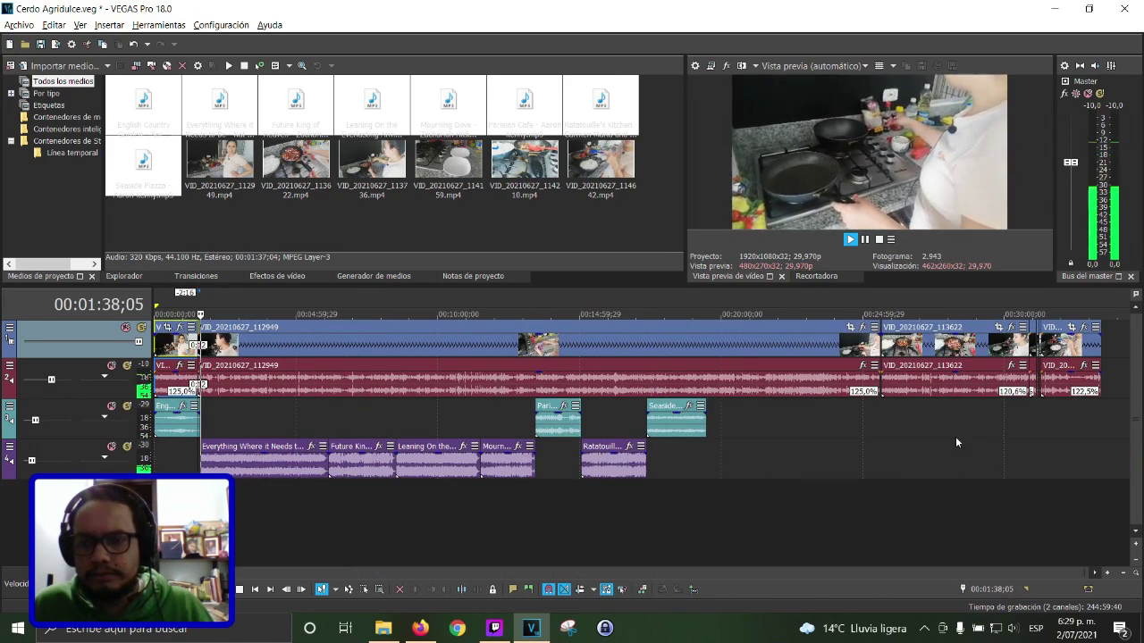
pyautogui.moveTo(918, 429); pyautogui.dragTo(1013, 416)
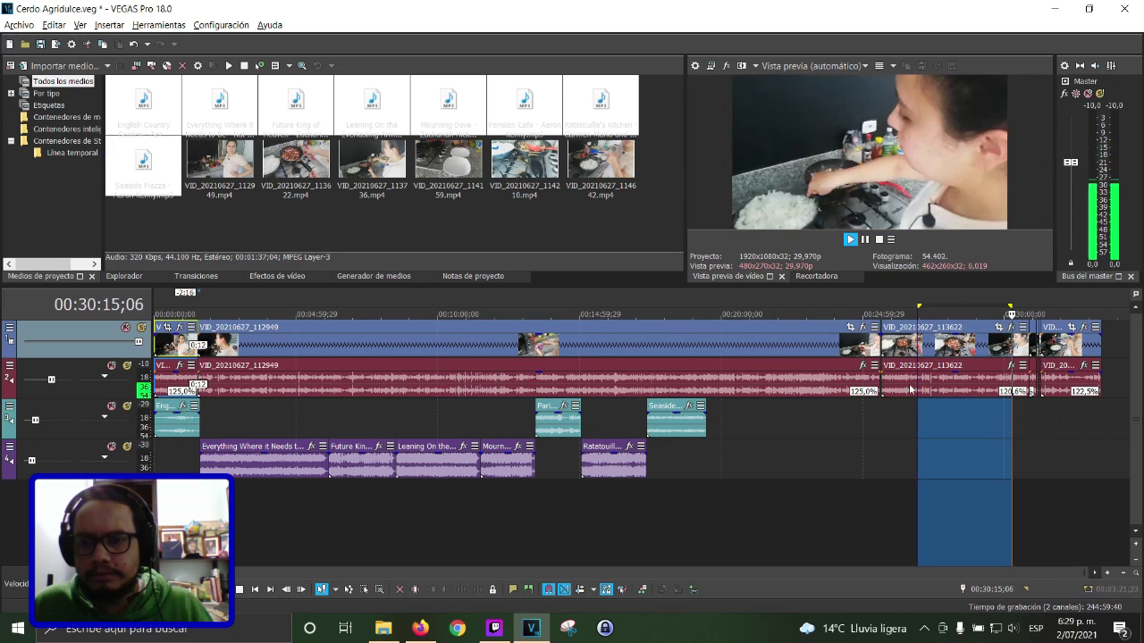
pyautogui.click(899, 356)
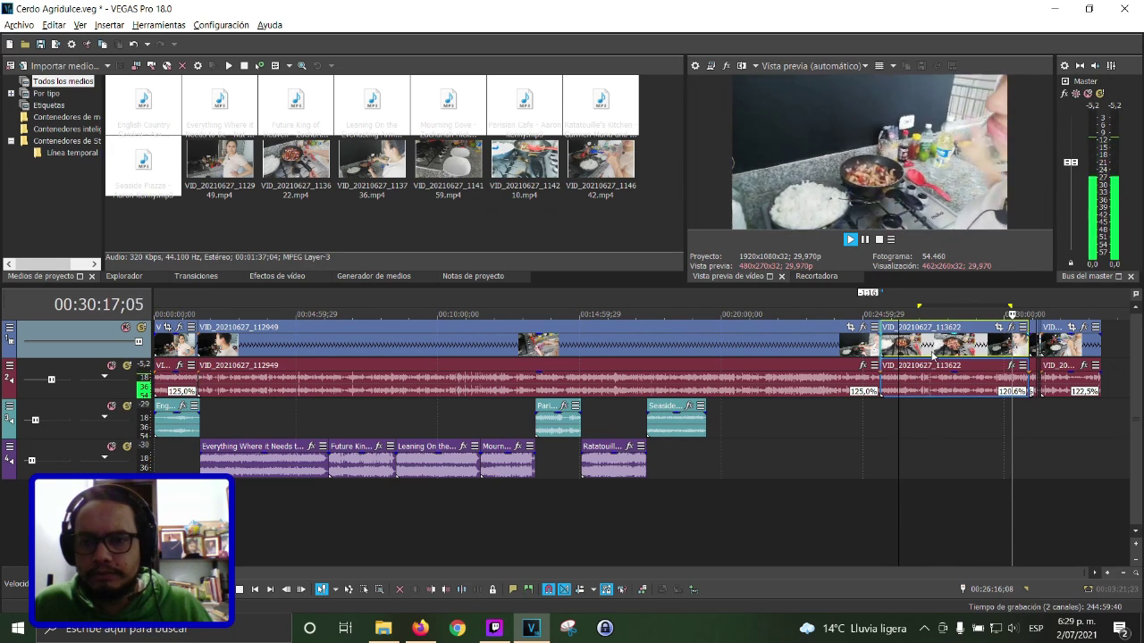
pyautogui.moveTo(932, 354); pyautogui.dragTo(928, 355)
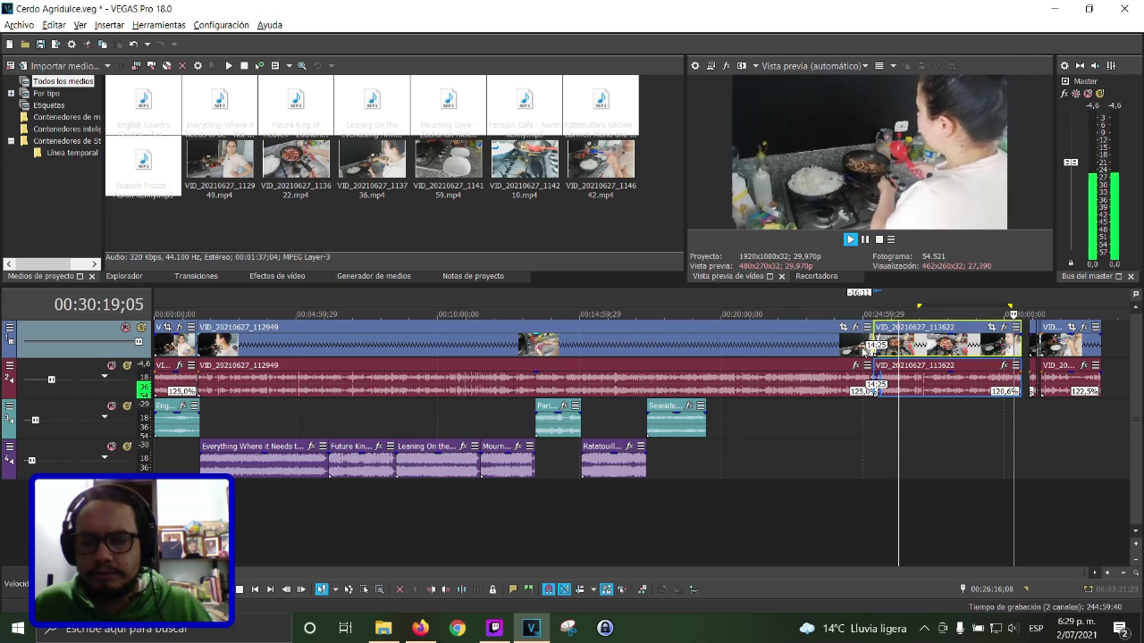
# Play the end of VID_20210627_112949 from 00:24:58;01 and again from 00:25:16;25 to check the crossfade into VID_20210627_113622
pyautogui.click(861, 355)
pyautogui.click(249, 582)
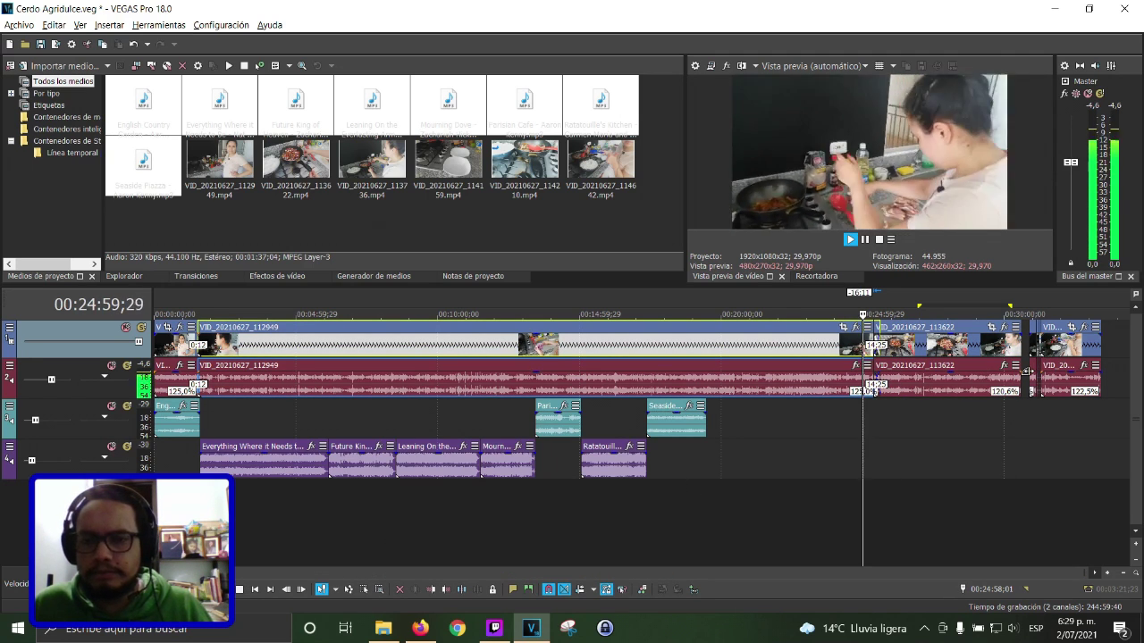
pyautogui.scroll(5, 690, 346)
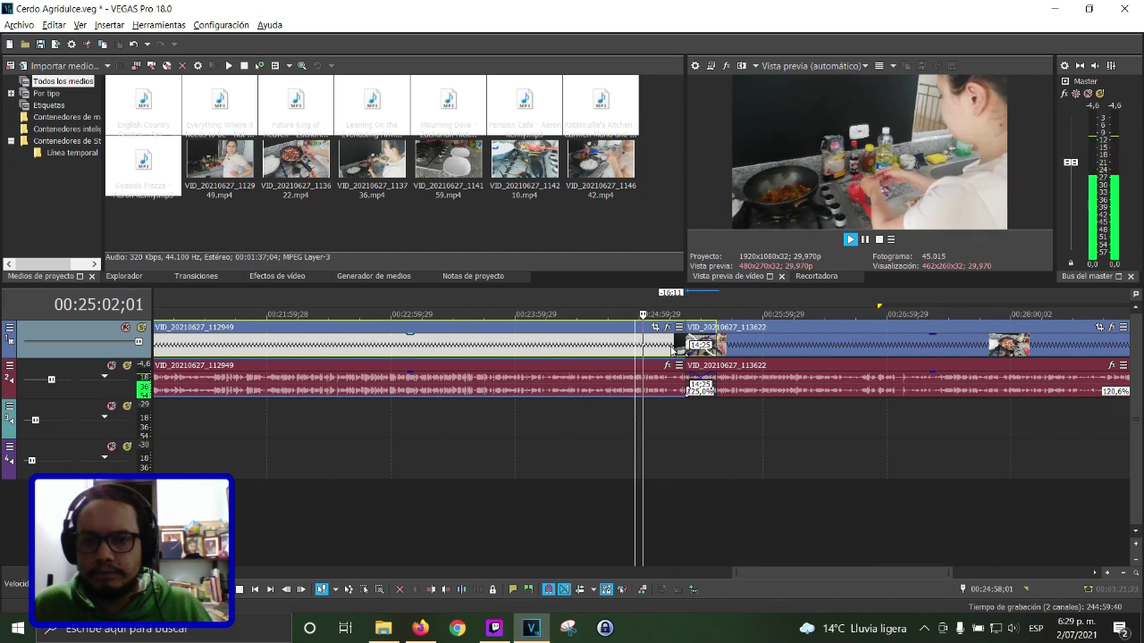
pyautogui.click(672, 348)
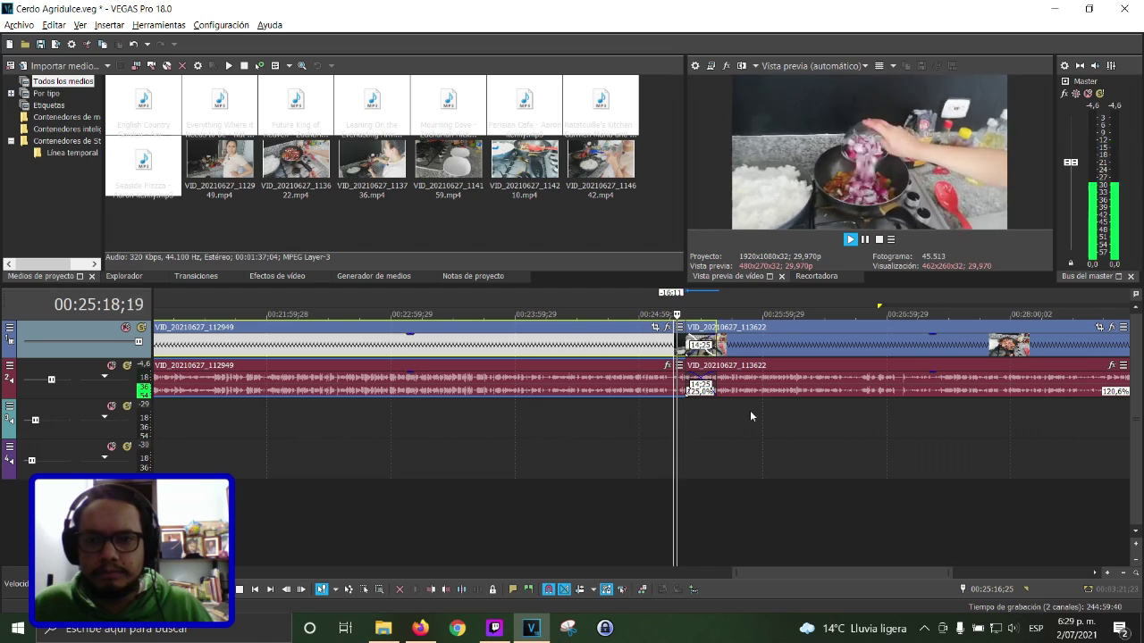
pyautogui.scroll(-5, 523, 402)
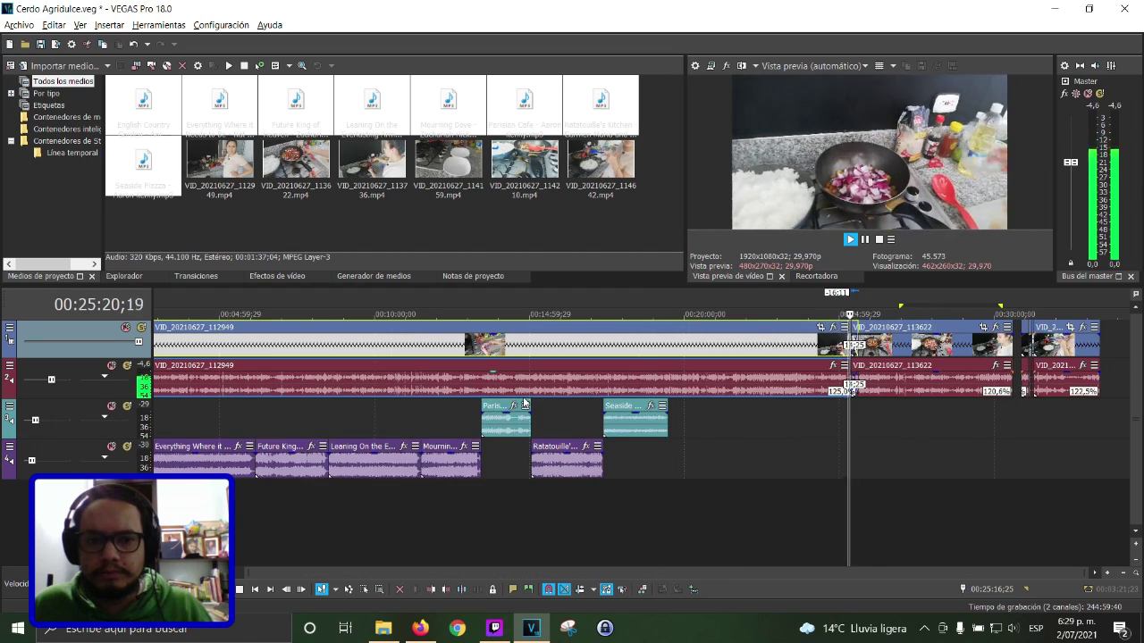
pyautogui.scroll(5, 523, 398)
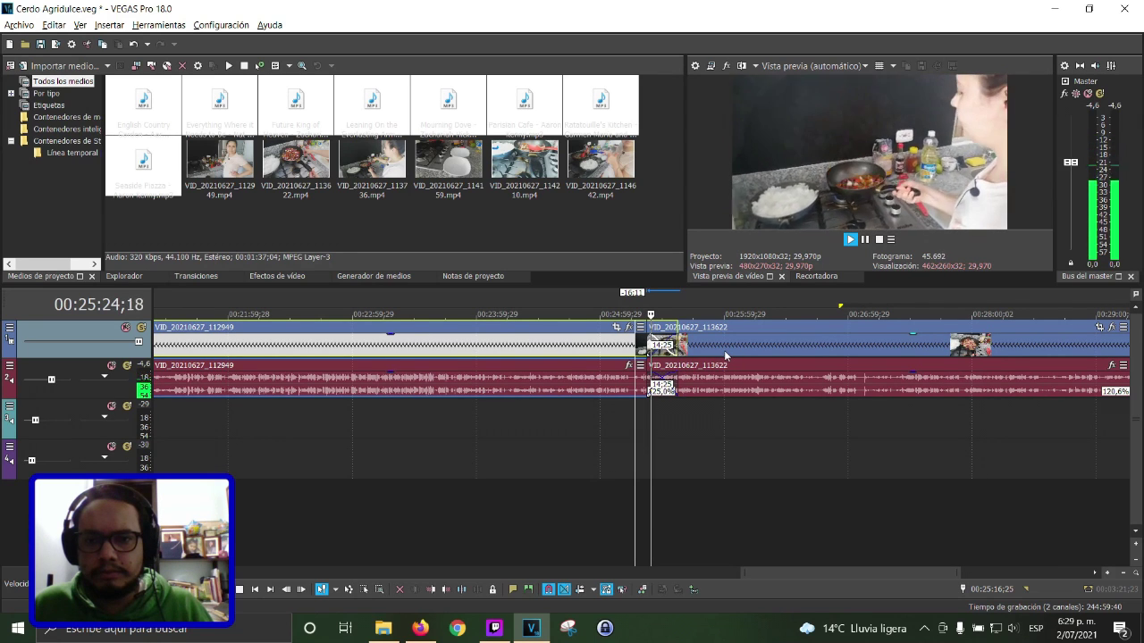
# Move VID_20210627_113622 later to shorten its overlap with the previous clip to 3;09, save the project and replay from 00:25:16;25
pyautogui.moveTo(716, 351); pyautogui.dragTo(738, 353)
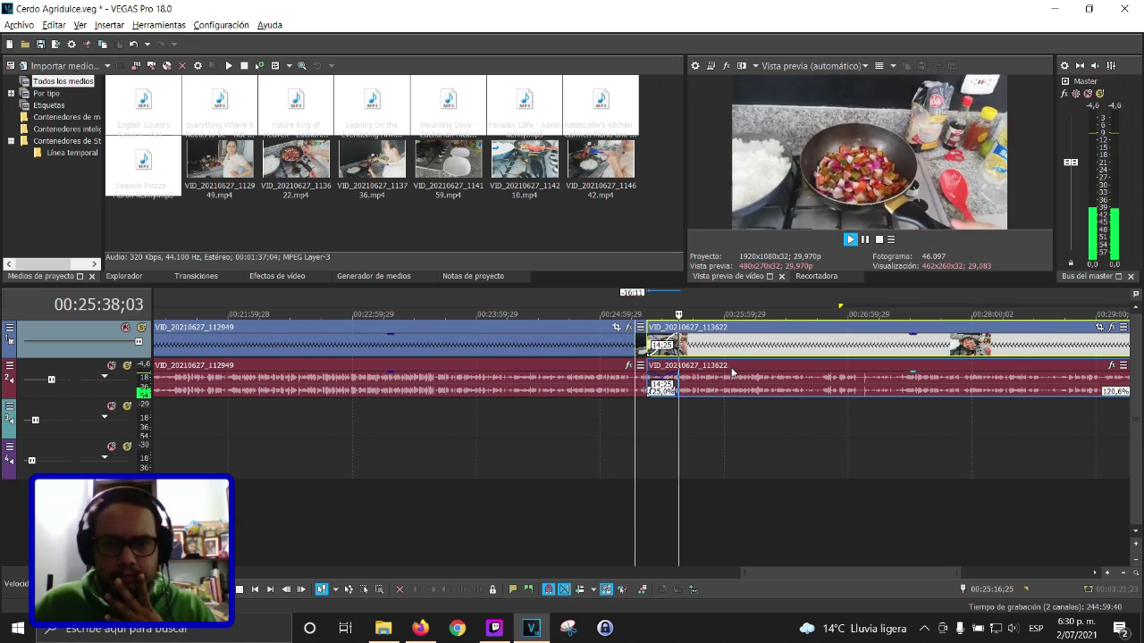
pyautogui.moveTo(731, 371); pyautogui.dragTo(752, 353)
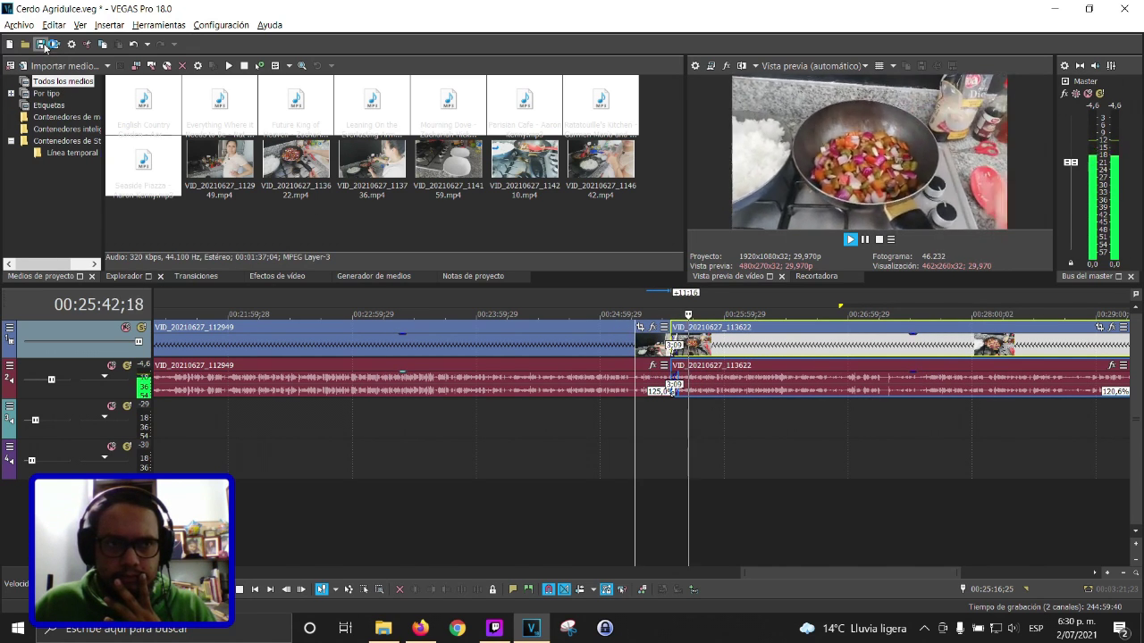
pyautogui.press('space')
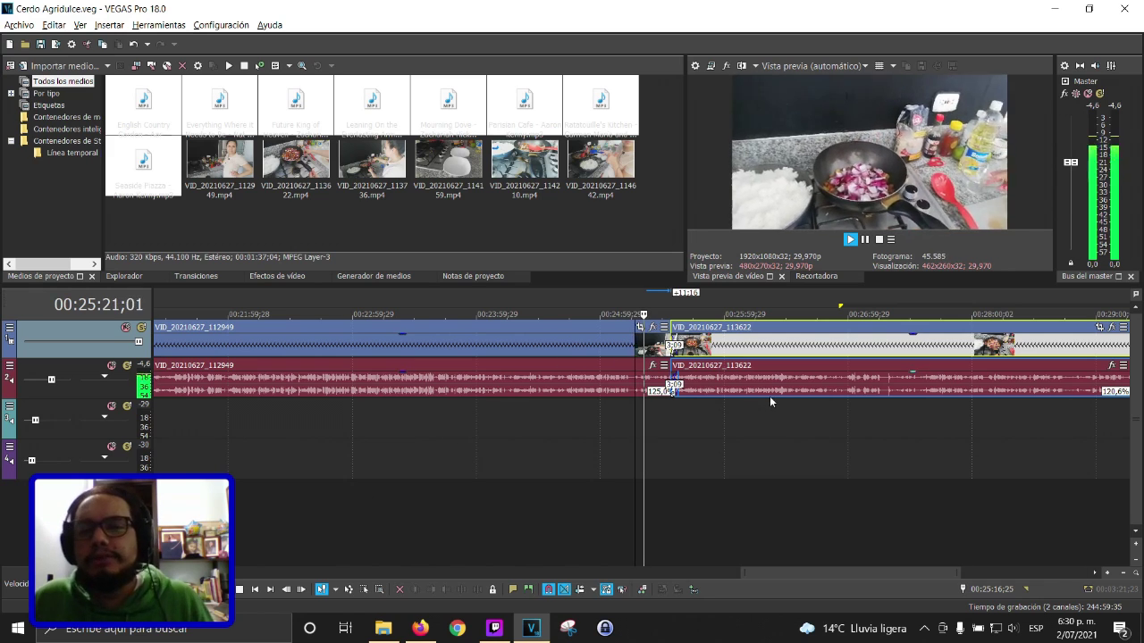
# Play the crossfade from 00:25:29;17, shorten the overlap of VID_20210627_113622 to 1;00 and replay from 00:25:33;19
pyautogui.scroll(5, 769, 396)
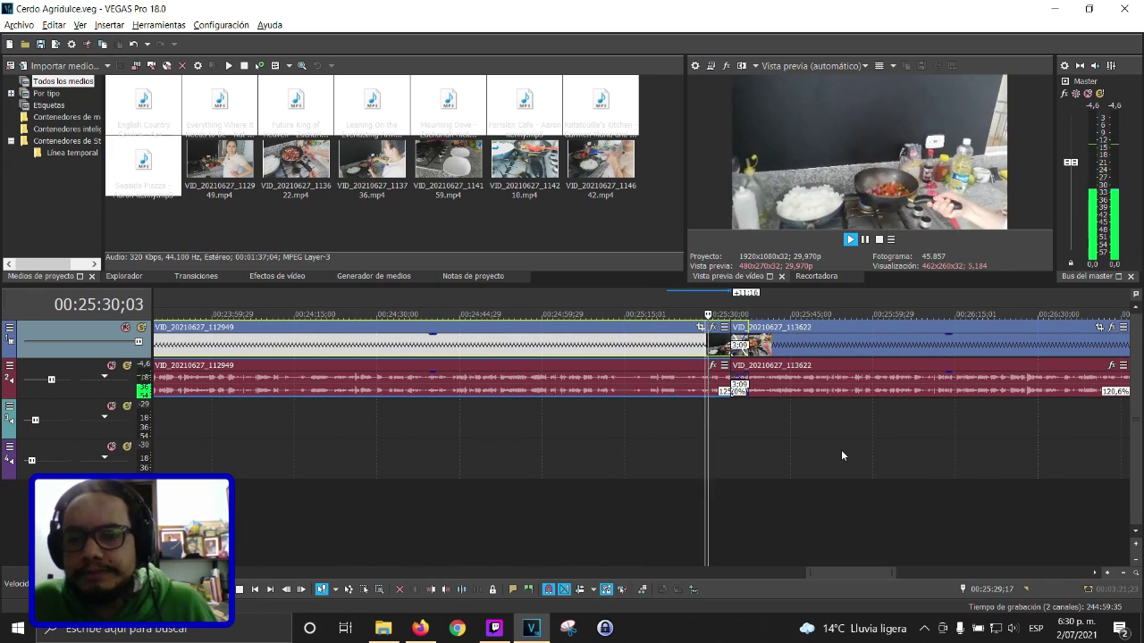
pyautogui.scroll(3, 841, 449)
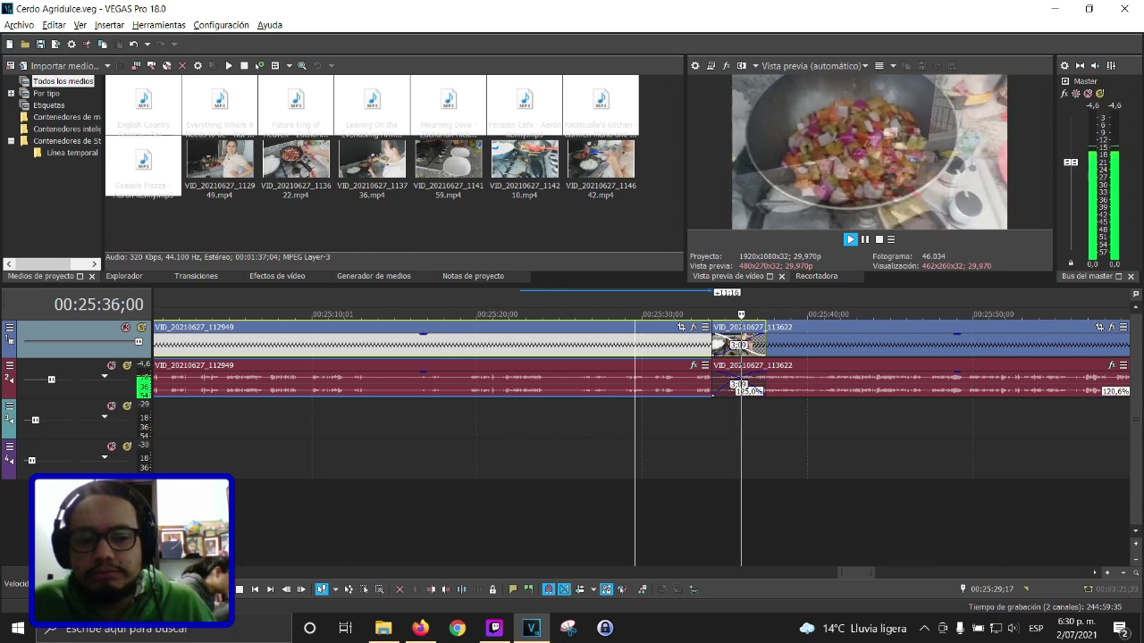
pyautogui.press('space')
pyautogui.press('space')
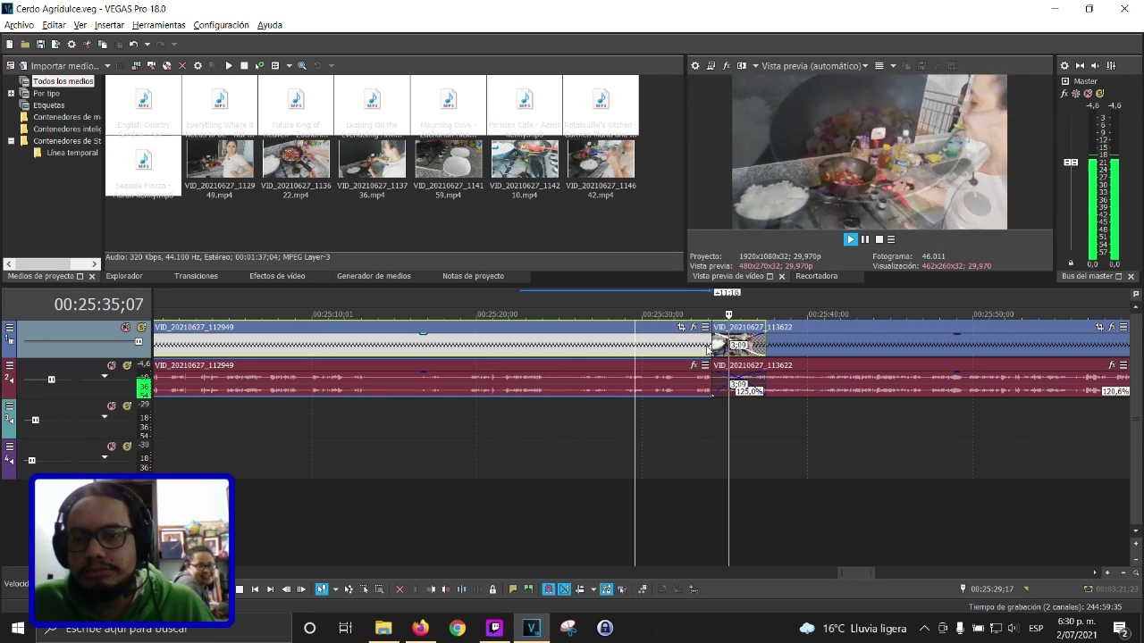
pyautogui.moveTo(734, 338); pyautogui.dragTo(844, 348)
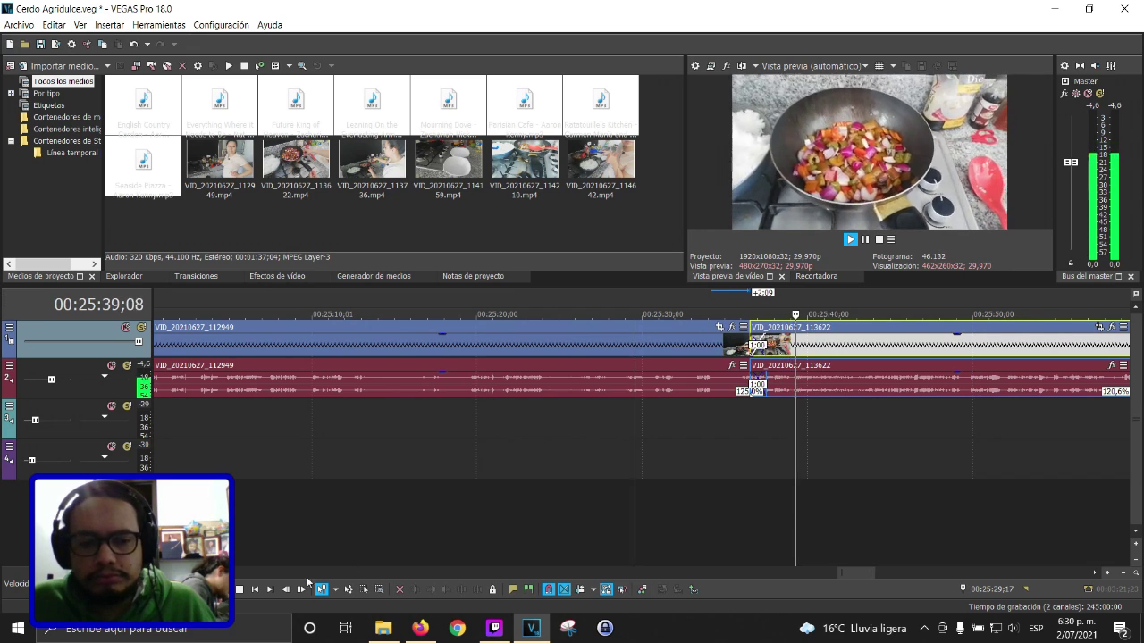
pyautogui.click(702, 350)
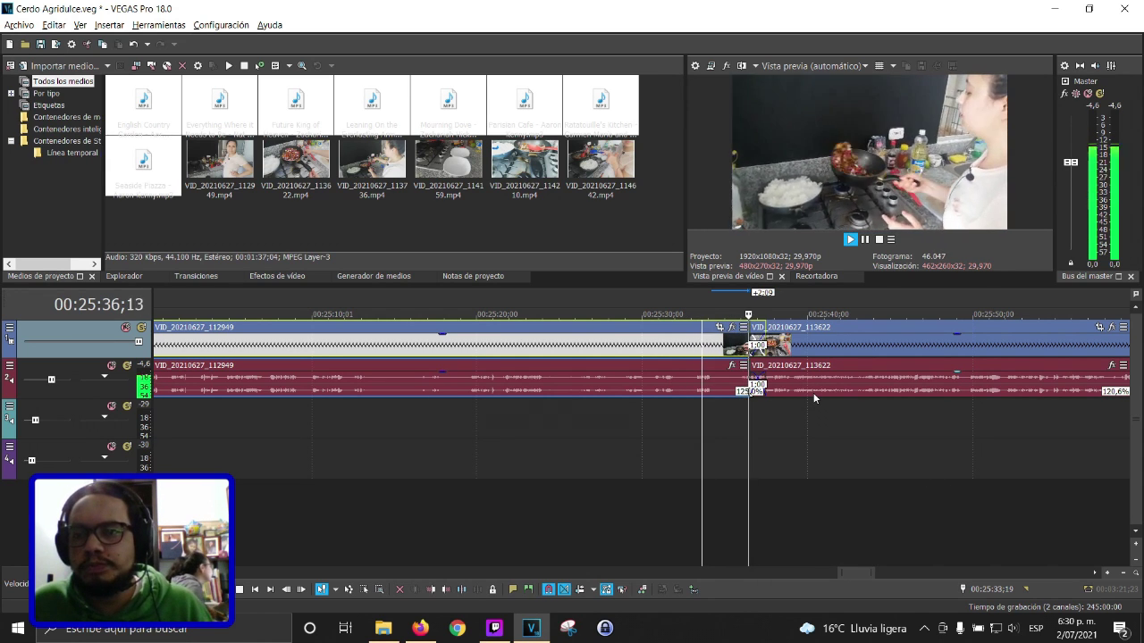
# Move VID_20210627_113622 slightly later so its overlap with the VID_20210627_112949 clip is 0;14
pyautogui.scroll(2, 831, 437)
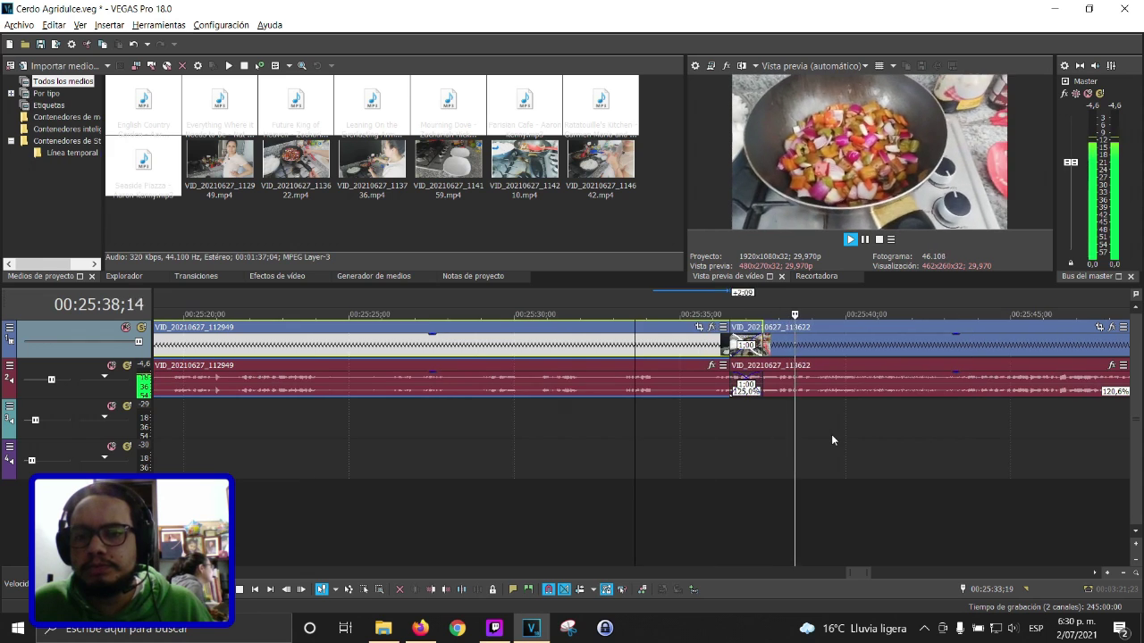
pyautogui.scroll(3, 831, 434)
pyautogui.moveTo(1002, 352); pyautogui.dragTo(1047, 351)
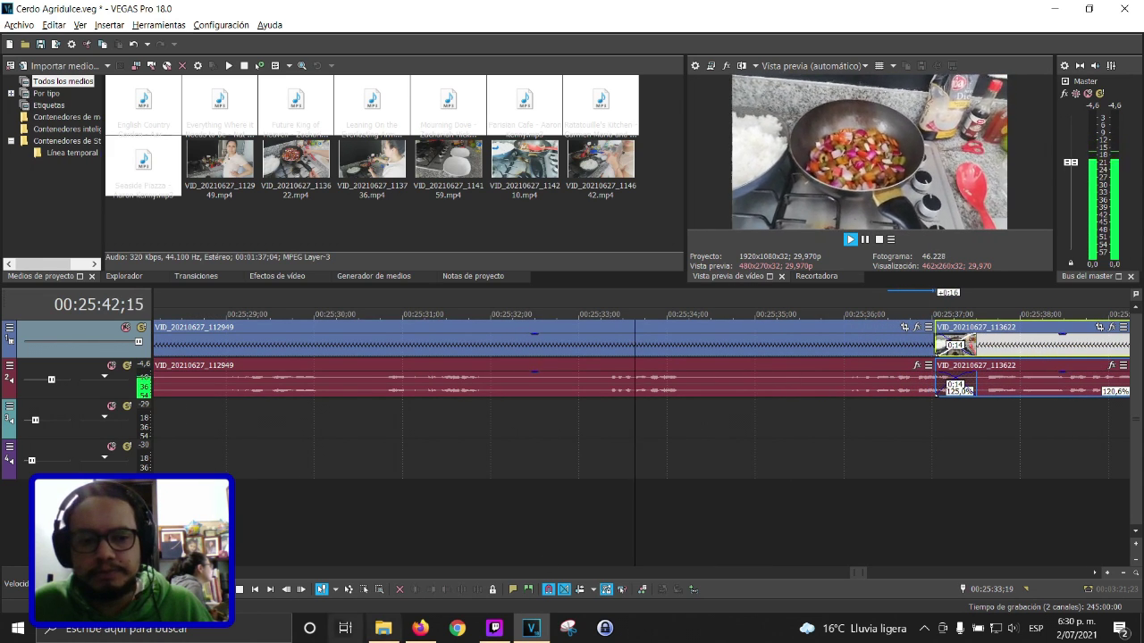
# Replay the shortened crossfade into VID_20210627_113622 from 00:25:36;24 and again from 00:25:36;15
pyautogui.press('space')
pyautogui.press('space')
pyautogui.click(915, 351)
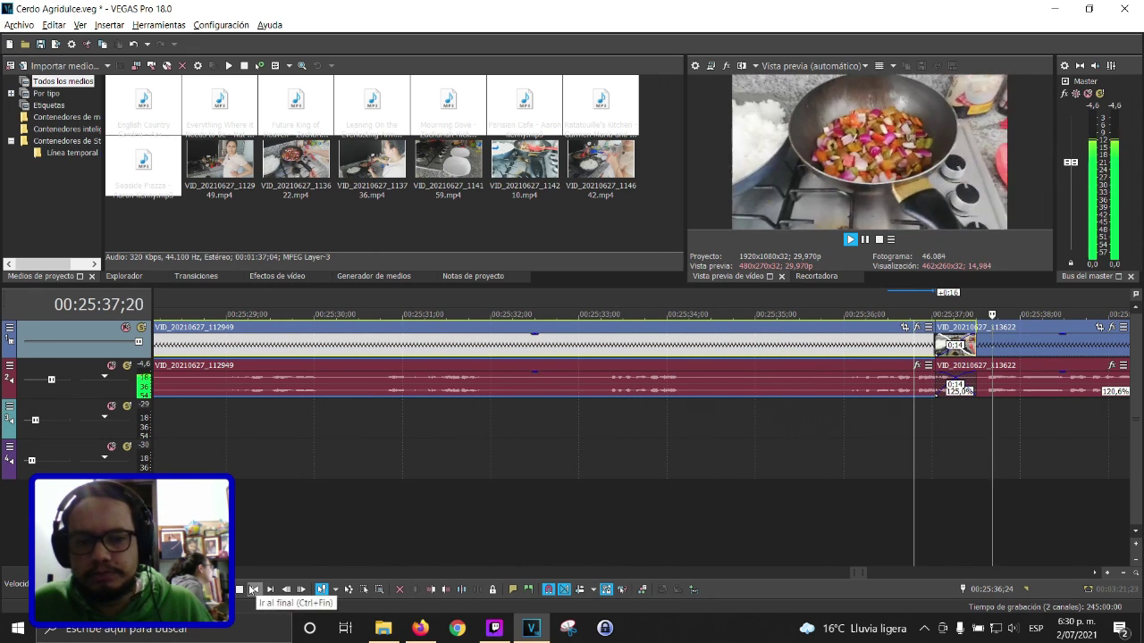
pyautogui.press('space')
pyautogui.press('space')
pyautogui.press('space')
pyautogui.press('space')
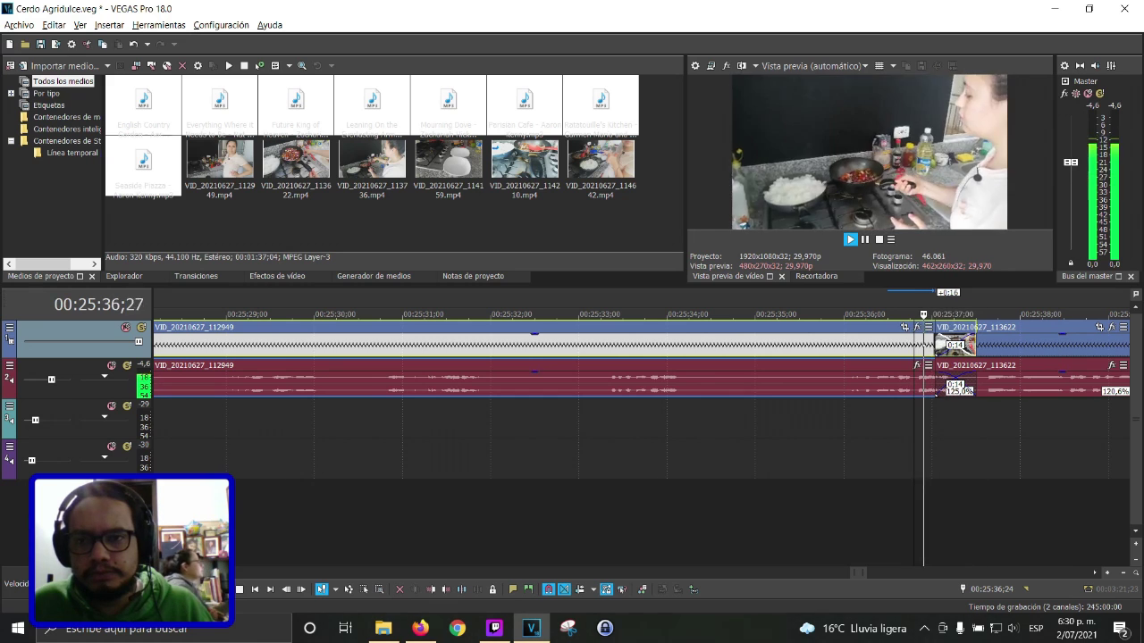
pyautogui.click(887, 360)
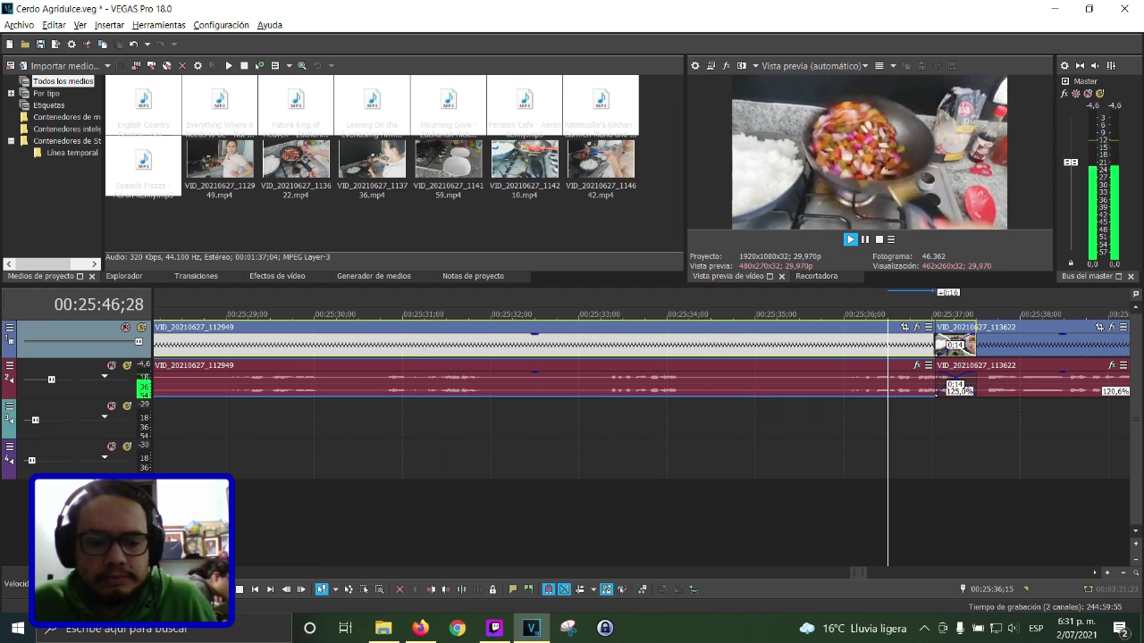
pyautogui.press('space')
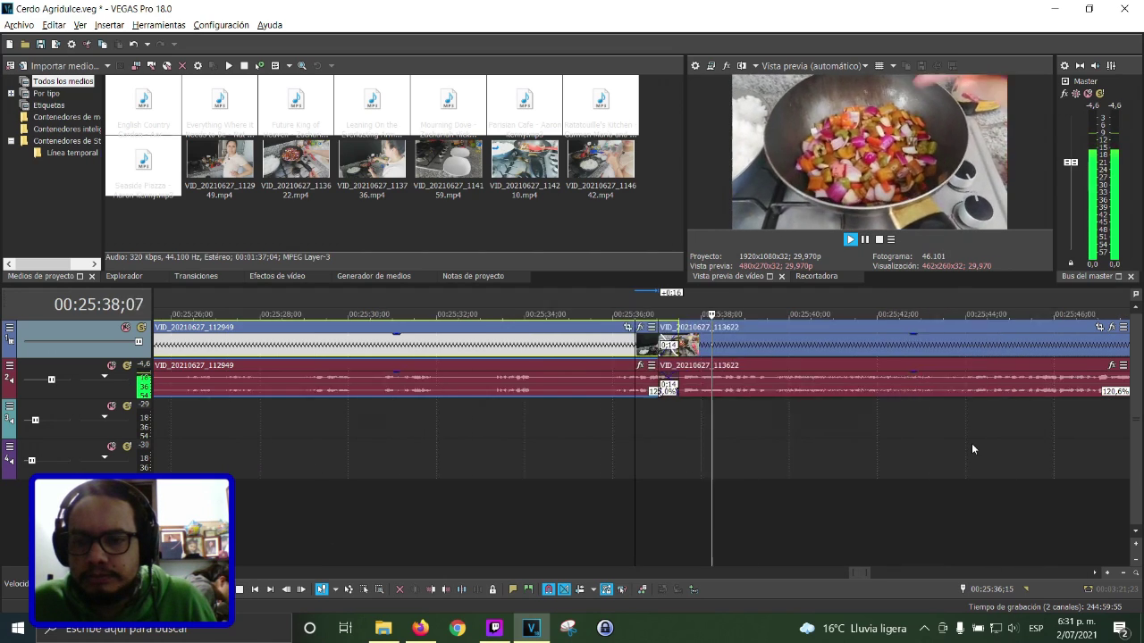
# Move the VID_20210627_113736 clip earlier to overlap the end of VID_20210627_113622 by 0;13 and play from 00:30:49;10
pyautogui.scroll(-10, 971, 443)
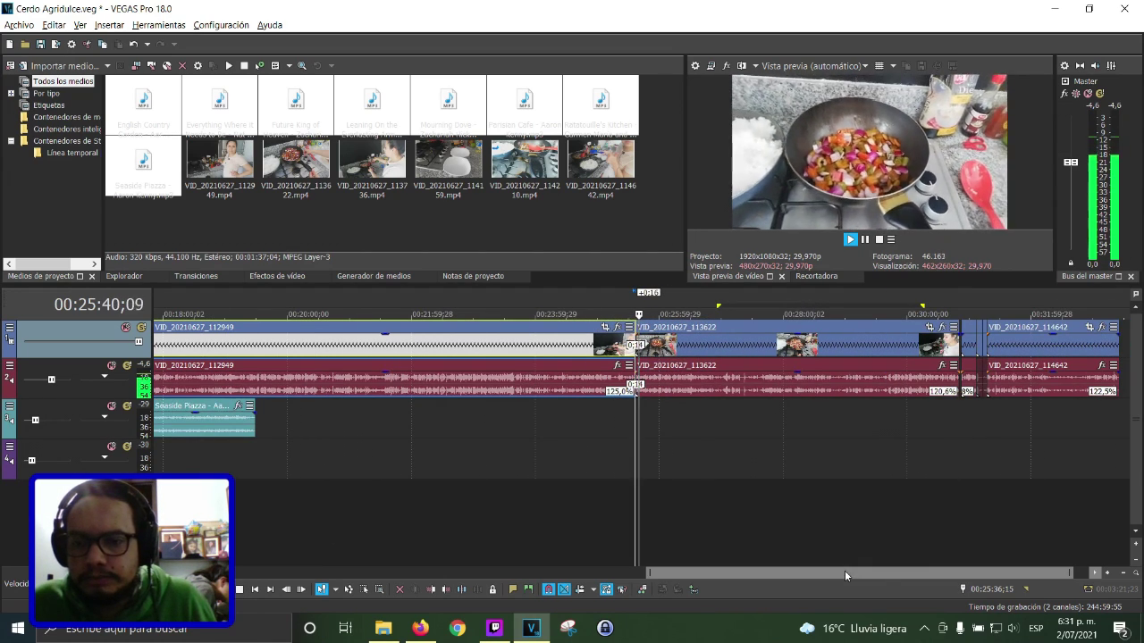
pyautogui.moveTo(844, 570); pyautogui.dragTo(929, 570)
pyautogui.scroll(5, 757, 359)
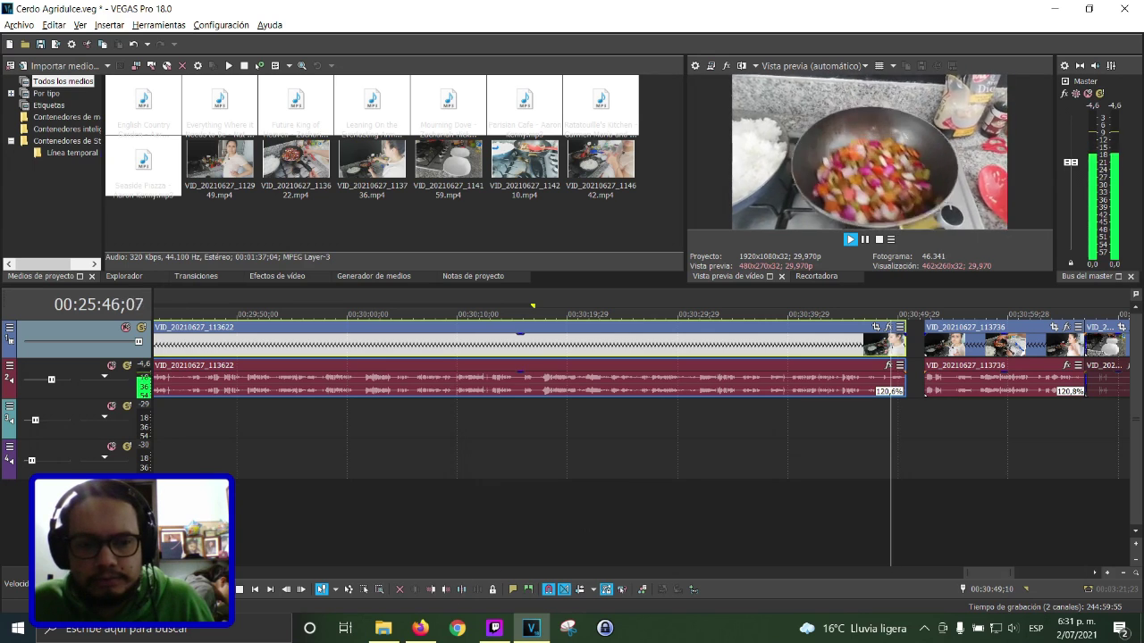
pyautogui.moveTo(984, 354); pyautogui.dragTo(955, 354)
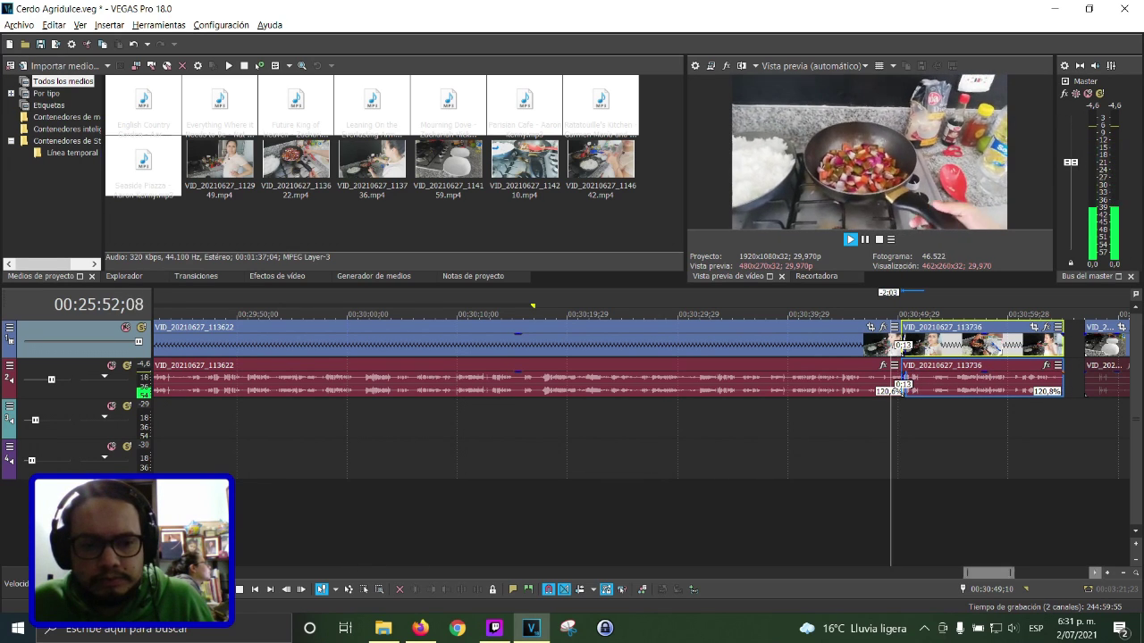
pyautogui.press('space')
pyautogui.press('space')
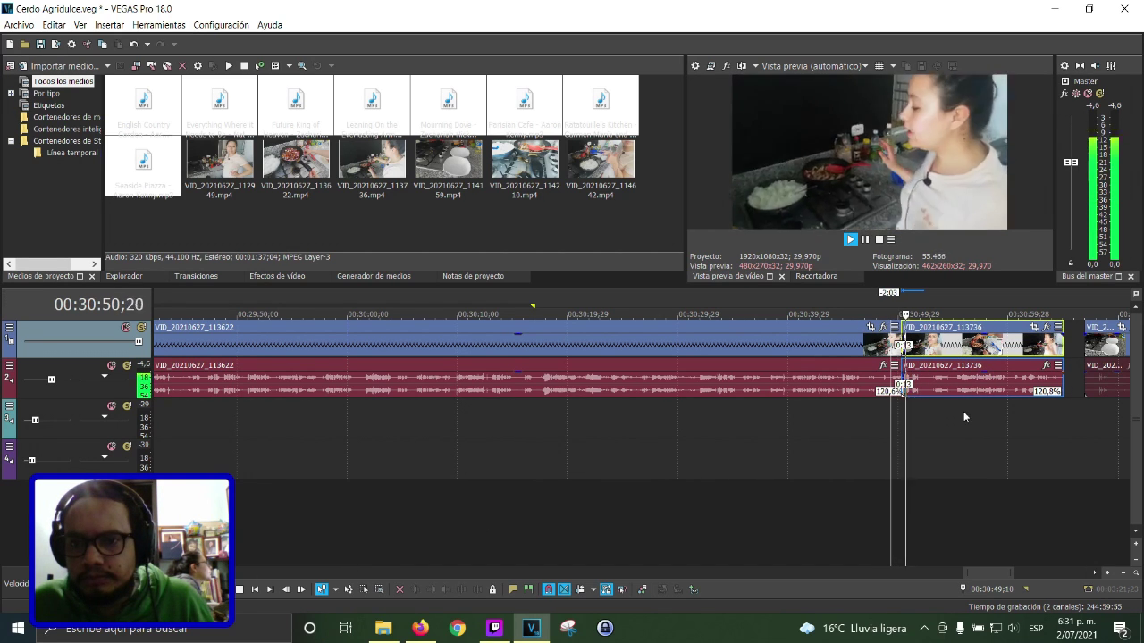
pyautogui.scroll(-1, 970, 410)
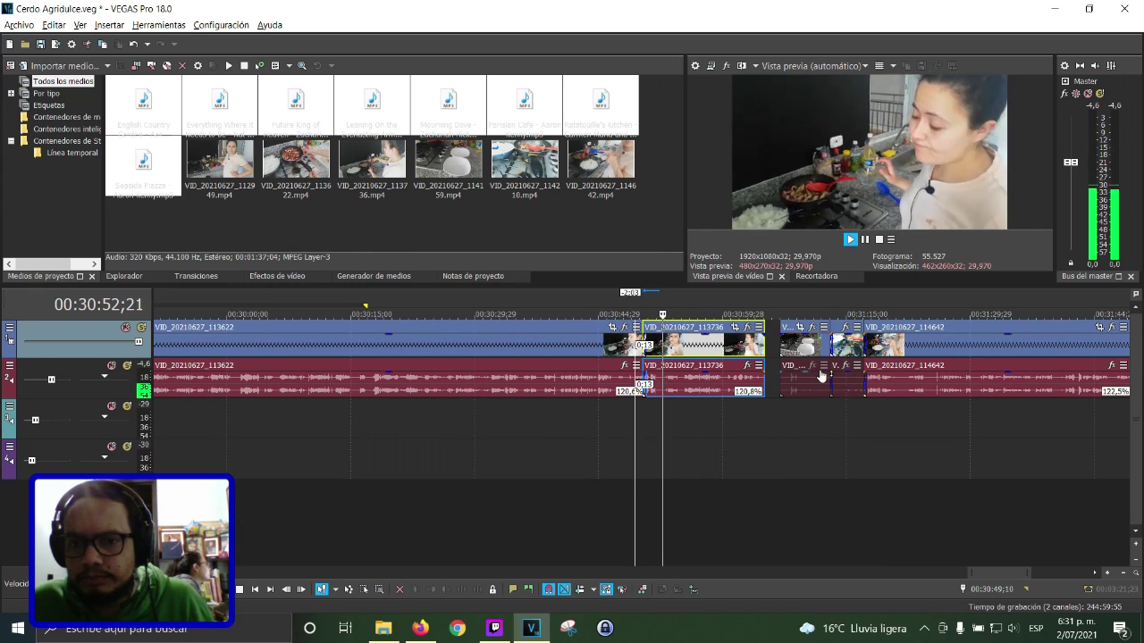
# Move the two short clips after VID_20210627_113736 and the VID_20210627_114642 clip earlier so each overlaps its preceding clip by 1;00
pyautogui.moveTo(820, 375); pyautogui.dragTo(806, 375)
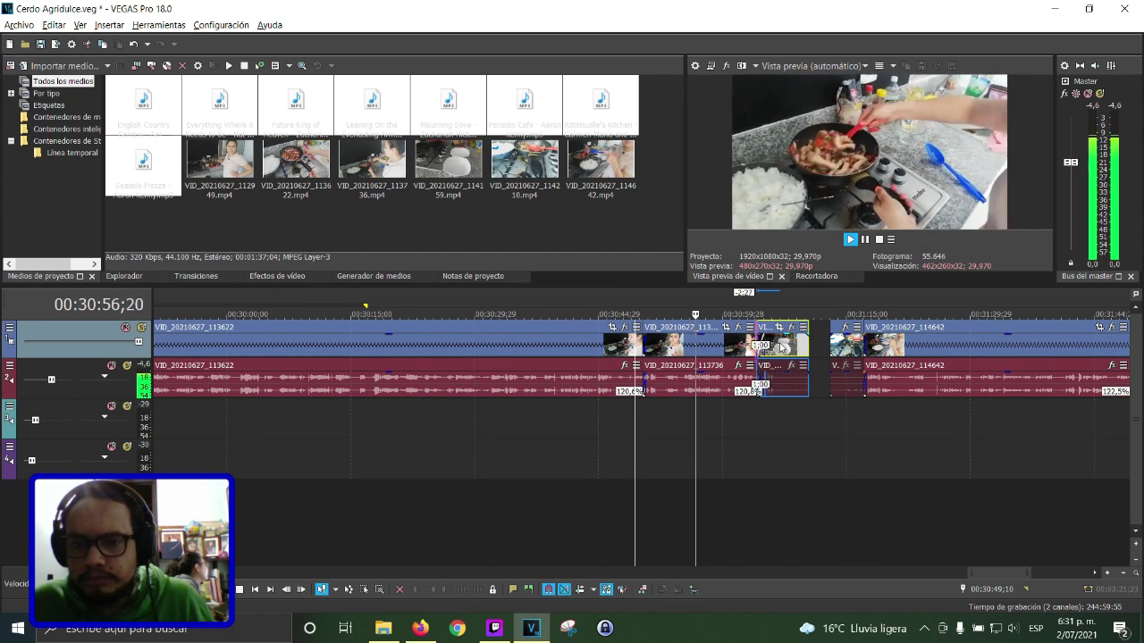
pyautogui.moveTo(783, 349); pyautogui.dragTo(810, 350)
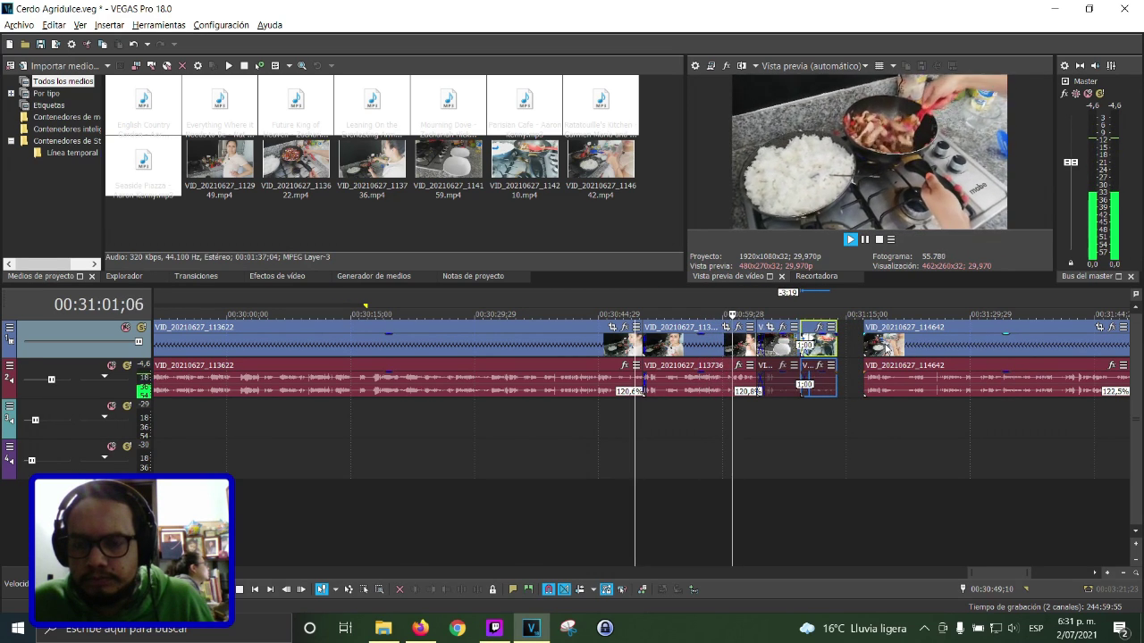
pyautogui.moveTo(888, 348); pyautogui.dragTo(855, 348)
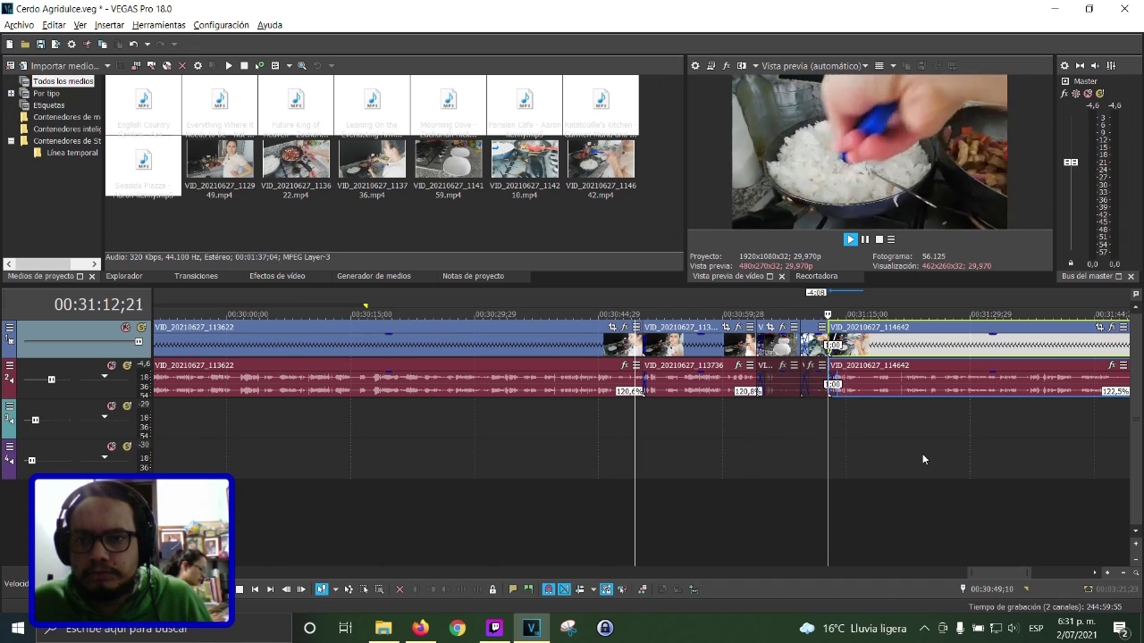
# Play the ending of VID_20210627_114642 from 00:33:12;00 to check how the video closes
pyautogui.scroll(-3, 923, 459)
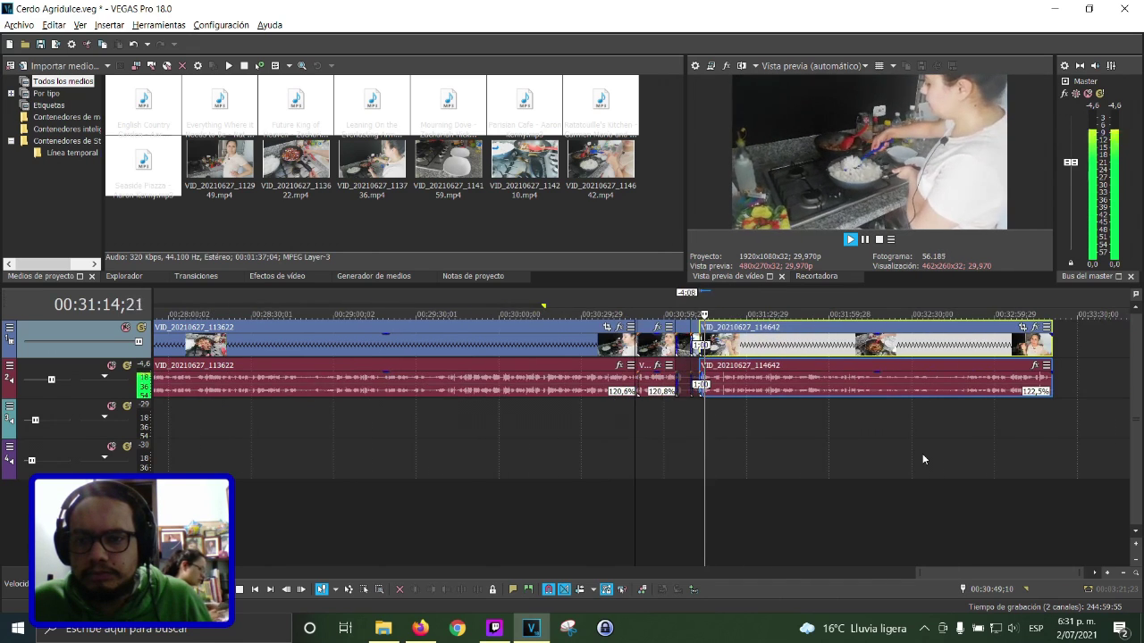
pyautogui.scroll(-3, 923, 459)
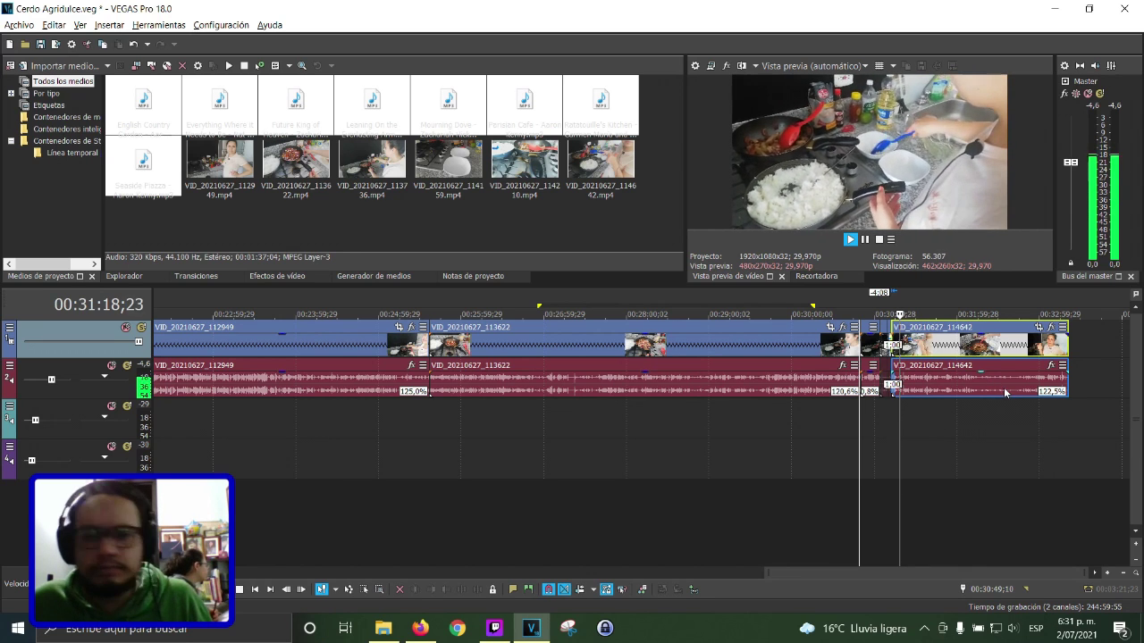
pyautogui.click(1056, 349)
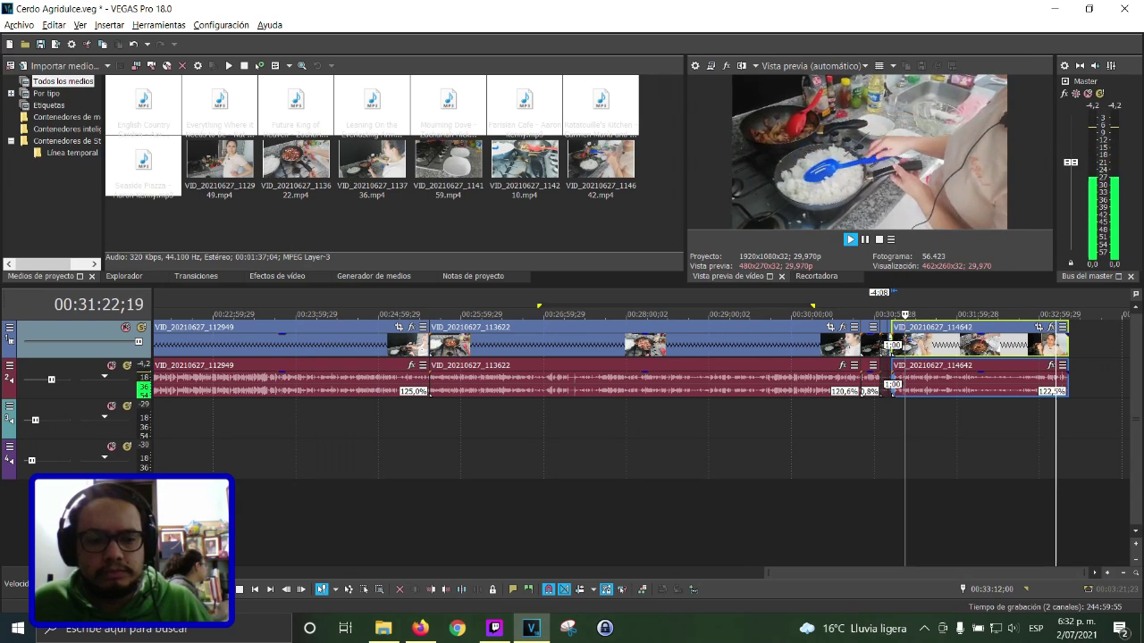
pyautogui.press('space')
pyautogui.press('space')
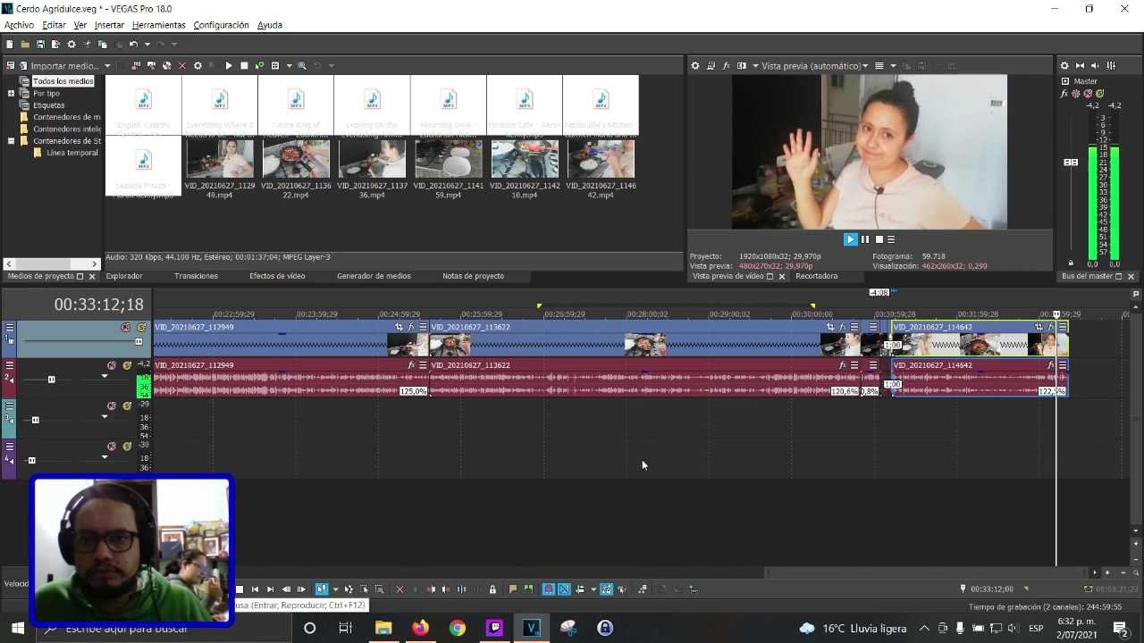
pyautogui.scroll(8, 1054, 447)
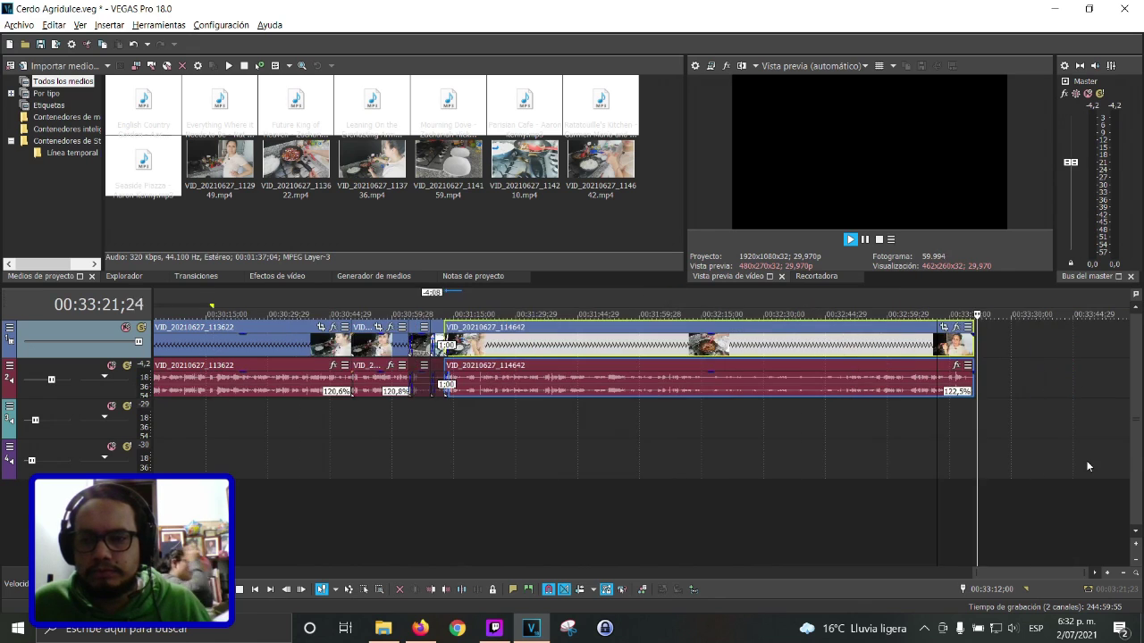
pyautogui.press('space')
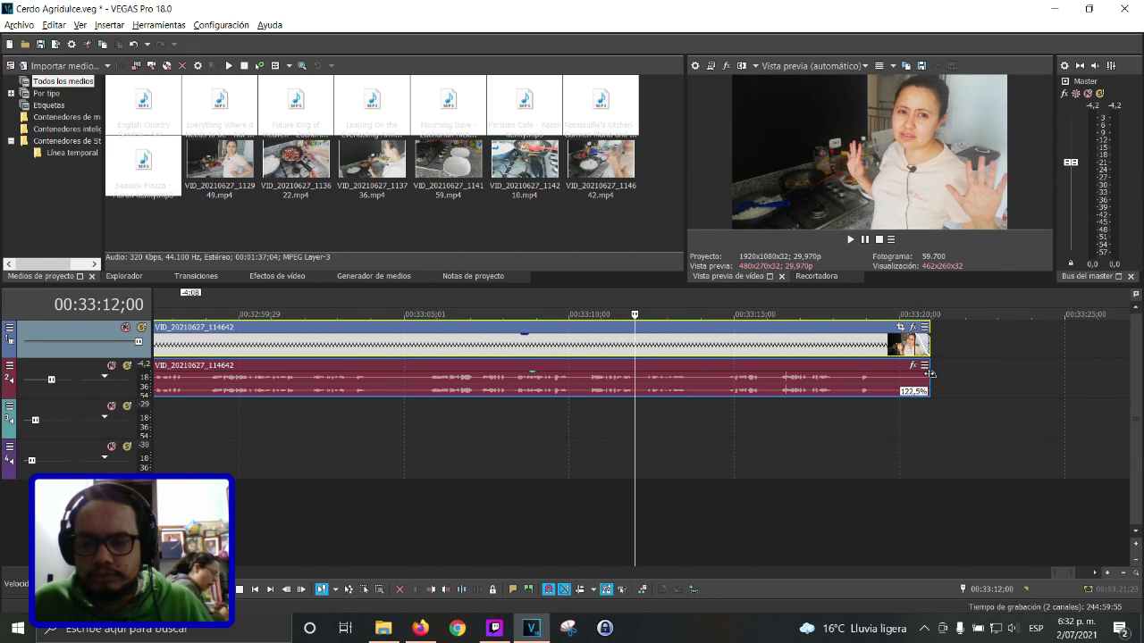
# Add a short fade-out at the end of VID_20210627_114642 on both video and audio, and save the project
pyautogui.moveTo(928, 374); pyautogui.dragTo(911, 375)
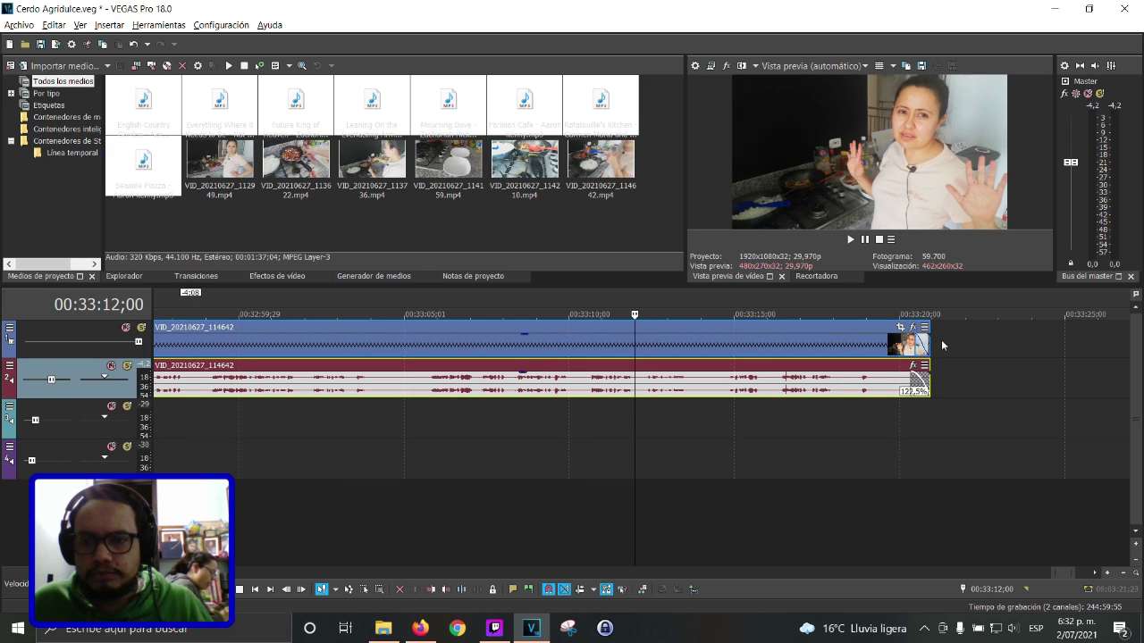
pyautogui.click(941, 339)
pyautogui.click(42, 44)
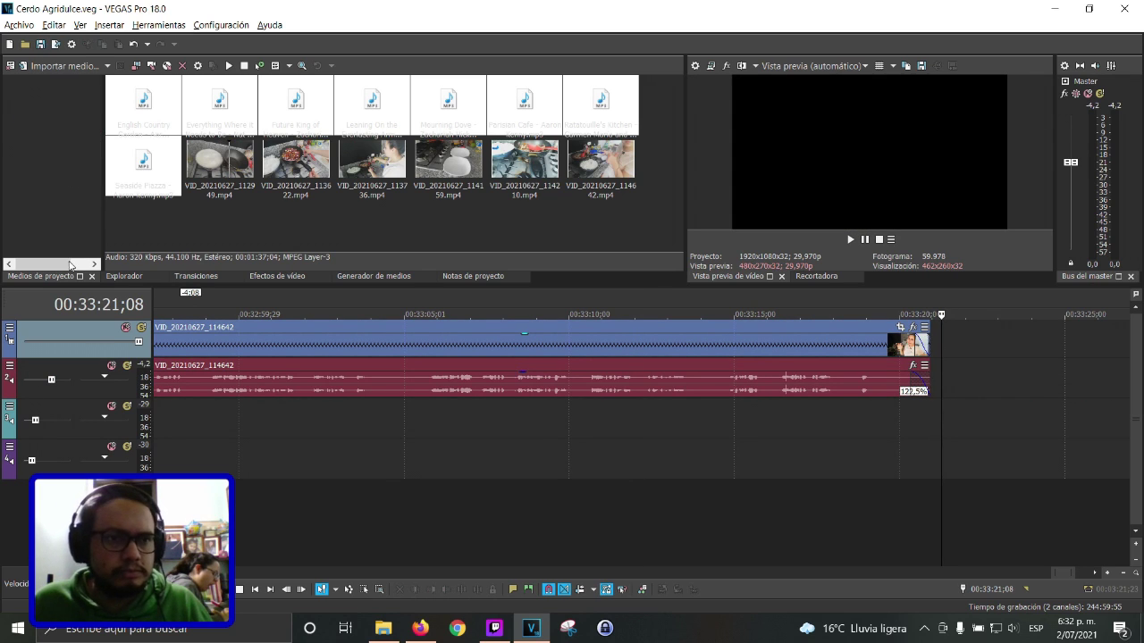
# Play from the start of the Everything Where it Needs music and raise the volume of track 4 slightly
pyautogui.scroll(-3, 494, 500)
pyautogui.scroll(-5, 492, 500)
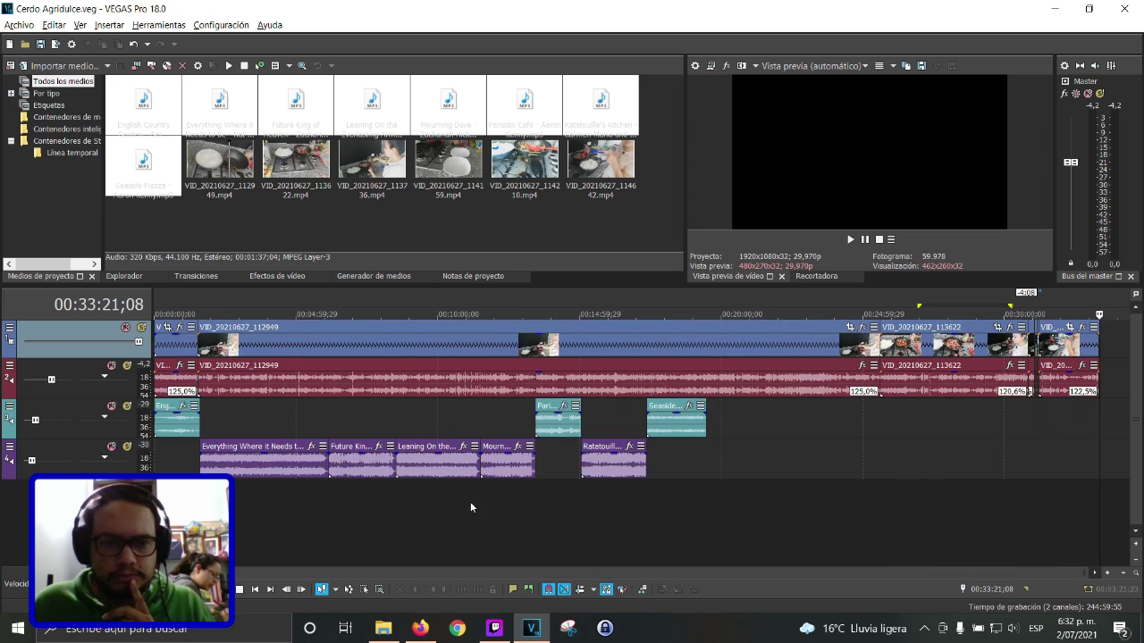
pyautogui.click(186, 466)
pyautogui.click(199, 468)
pyautogui.press('space')
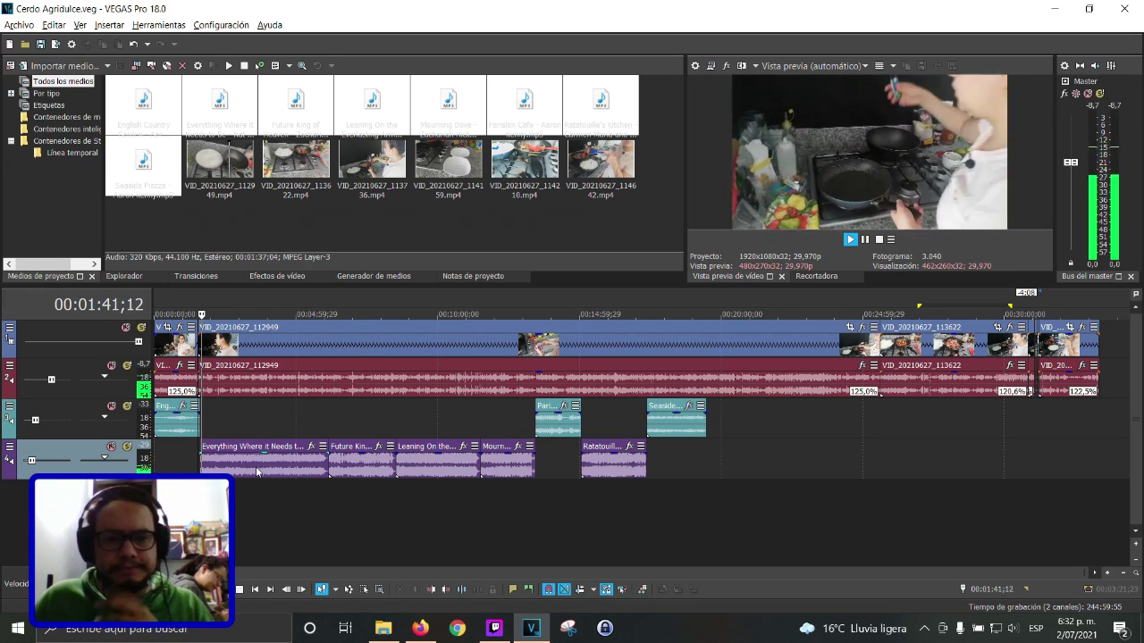
pyautogui.click(32, 461)
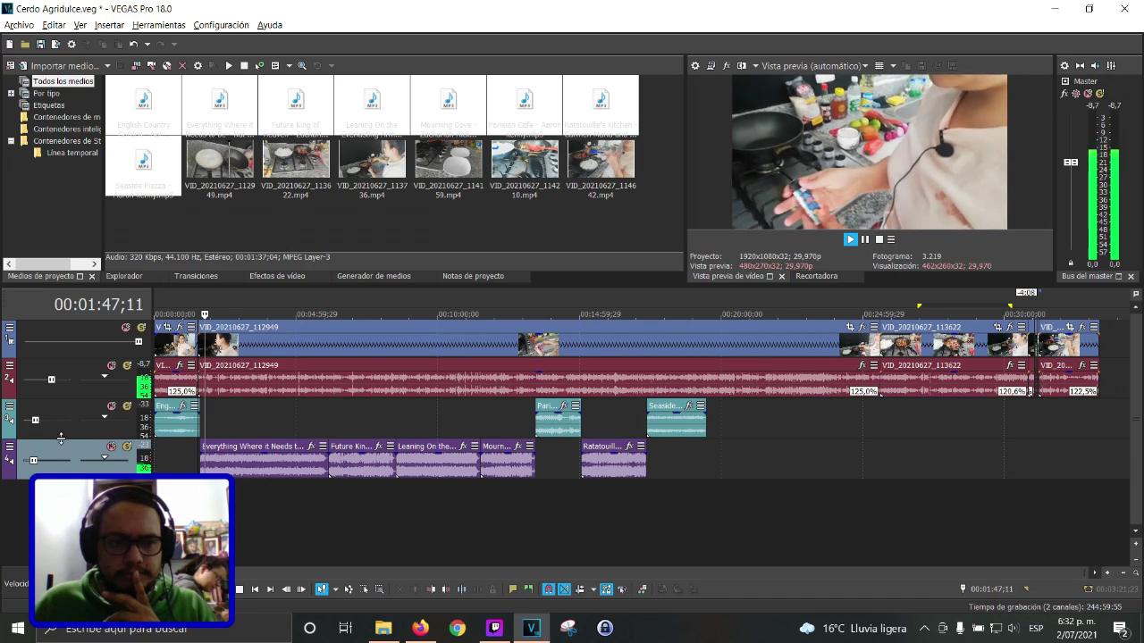
# Play the English Country music from 00:00:55;13 and raise the volume of track 3 slightly
pyautogui.click(180, 428)
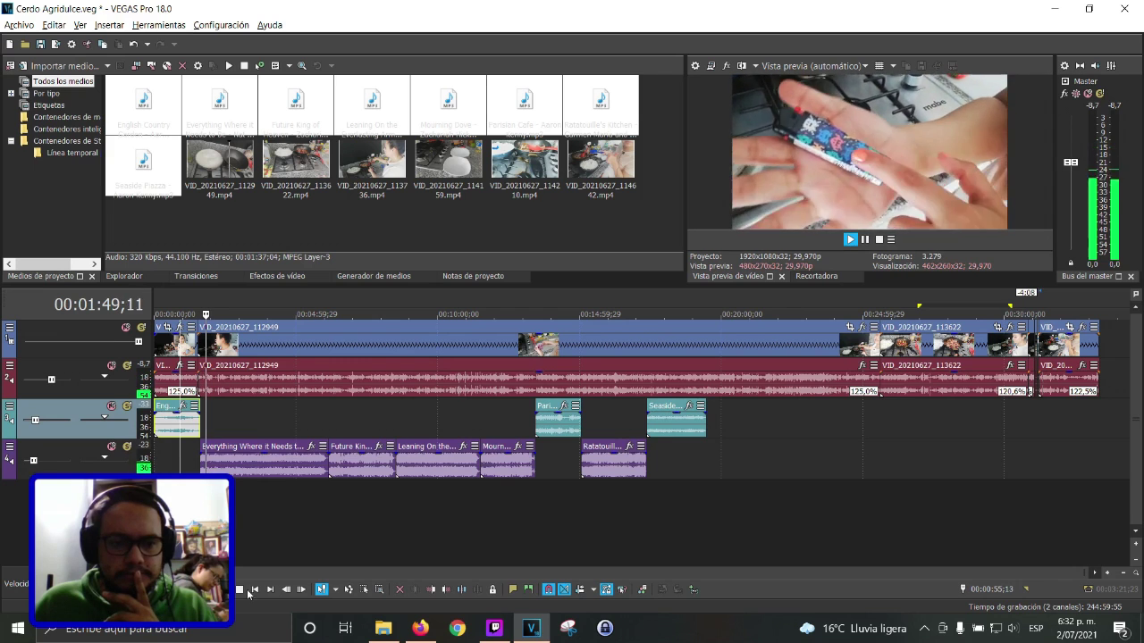
pyautogui.press('space')
pyautogui.press('space')
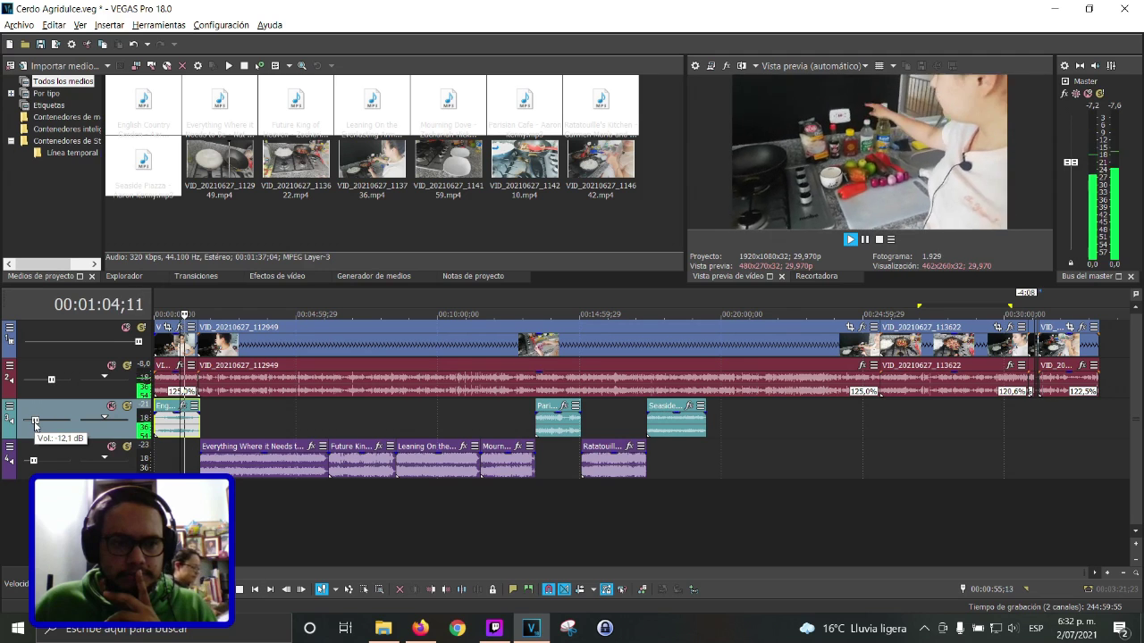
pyautogui.moveTo(36, 423); pyautogui.dragTo(39, 424)
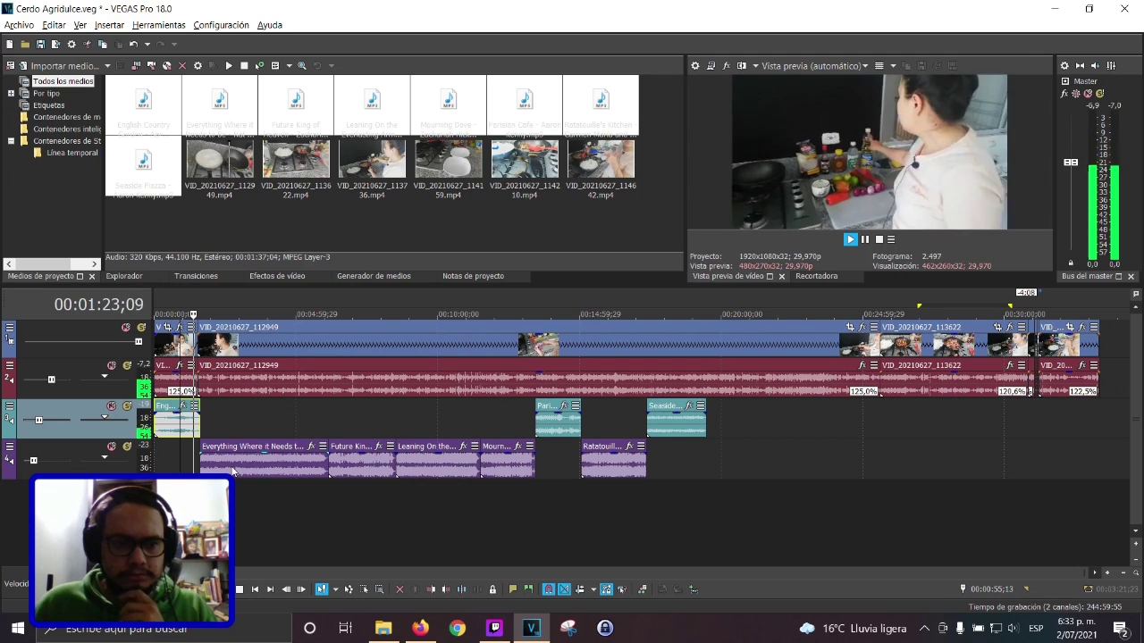
# Move the Everything Where it Needs, Future King, Leaning On the and Mourning Dove music to track 3 and raise that track's volume slightly
pyautogui.moveTo(233, 471); pyautogui.dragTo(226, 437)
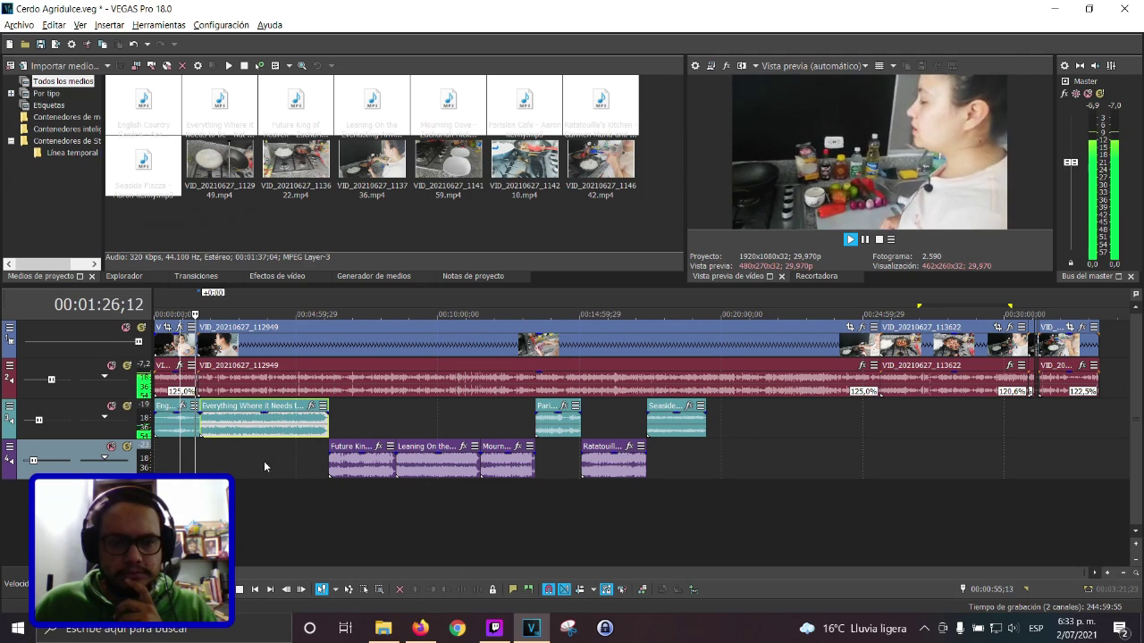
pyautogui.moveTo(44, 429); pyautogui.dragTo(45, 427)
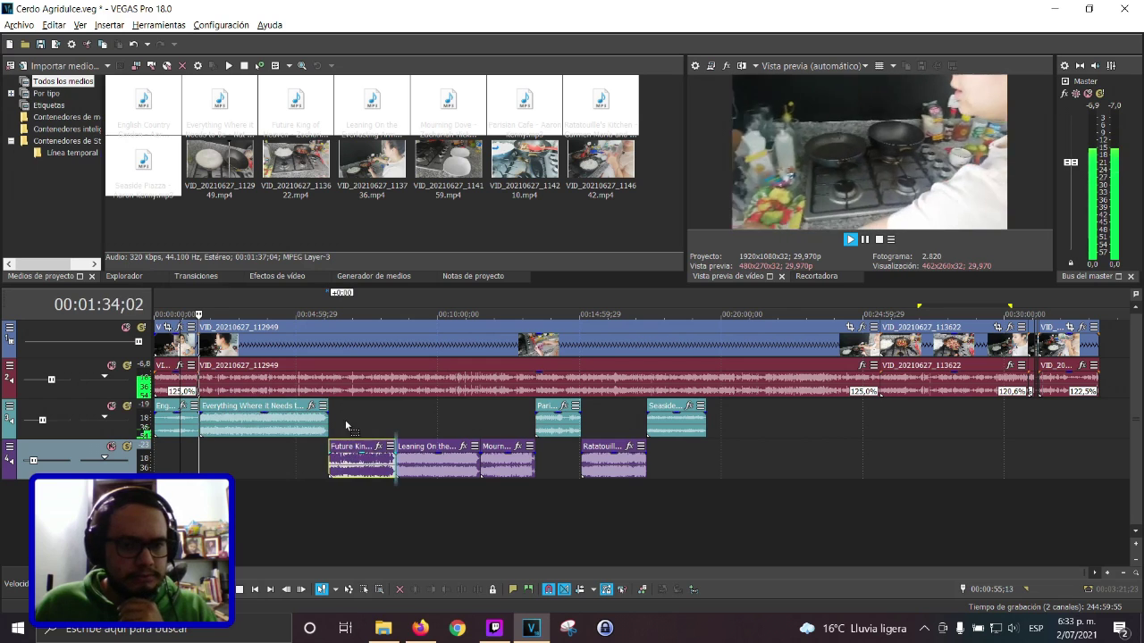
pyautogui.moveTo(347, 469); pyautogui.dragTo(350, 423)
pyautogui.moveTo(421, 471); pyautogui.dragTo(422, 429)
pyautogui.moveTo(500, 465); pyautogui.dragTo(494, 426)
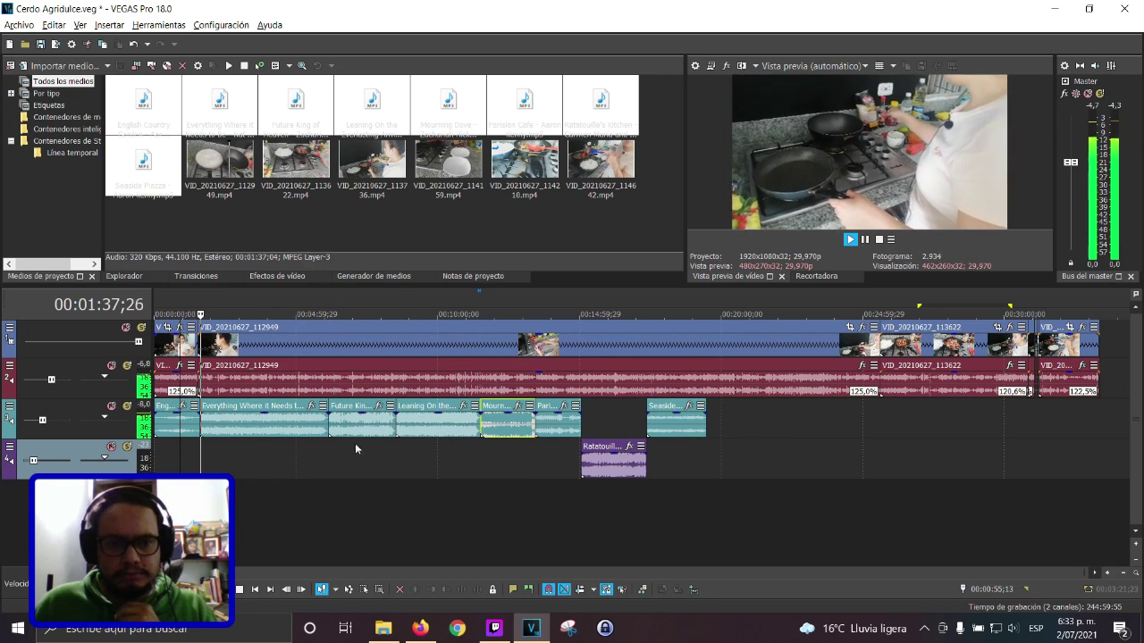
# Lower the gain of the Everything Where it Needs music clip and raise the volume of voice track 2 slightly
pyautogui.click(262, 433)
pyautogui.moveTo(264, 417); pyautogui.dragTo(266, 445)
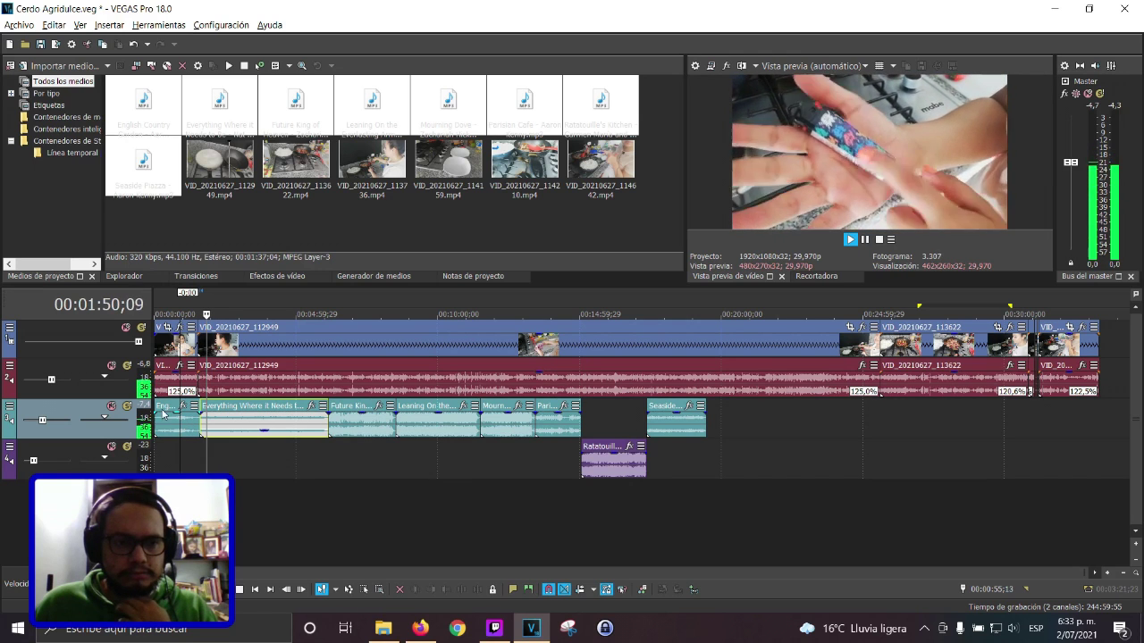
pyautogui.moveTo(52, 380); pyautogui.dragTo(58, 384)
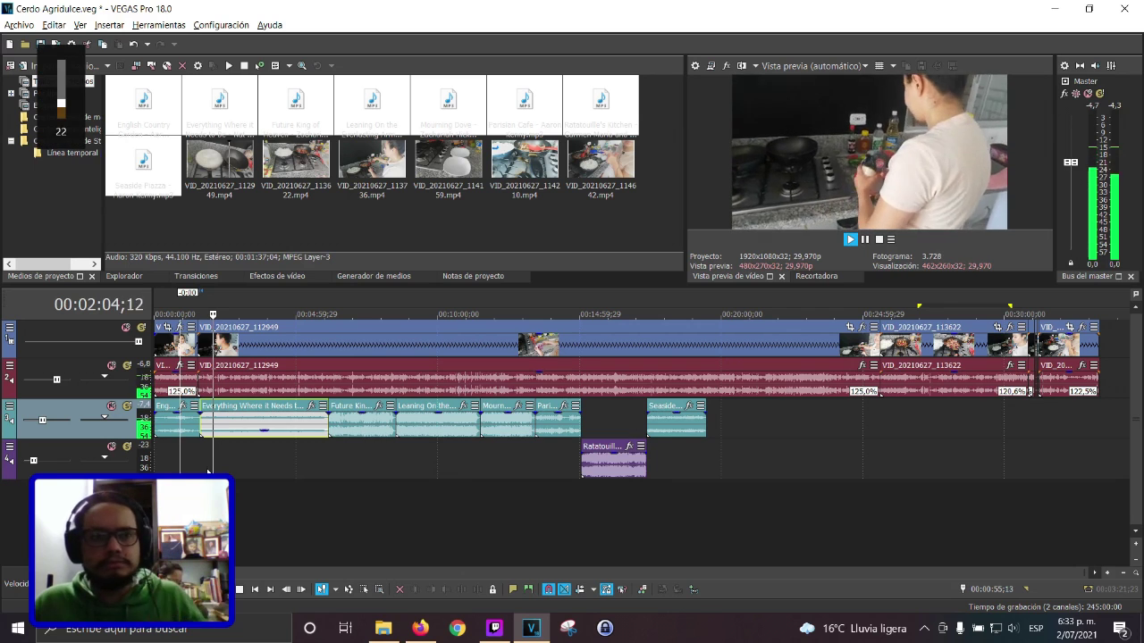
# Raise the computer's playback volume to 24 while listening to the mix
pyautogui.press('XF86AudioRaiseVolume')
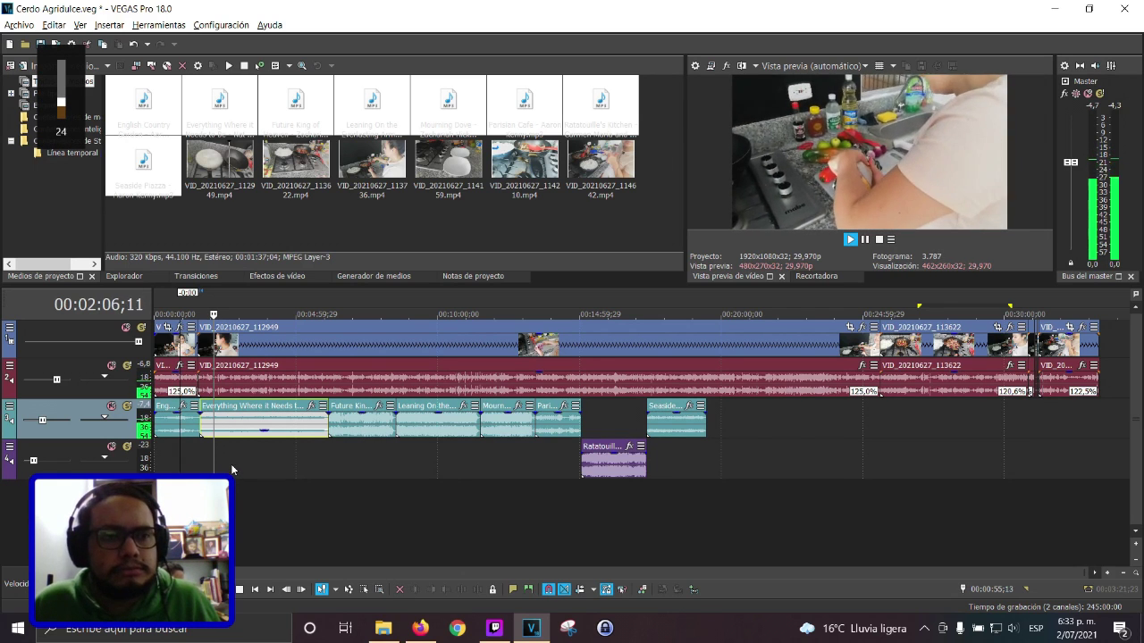
pyautogui.press('XF86AudioLowerVolume')
pyautogui.press('XF86AudioRaiseVolume')
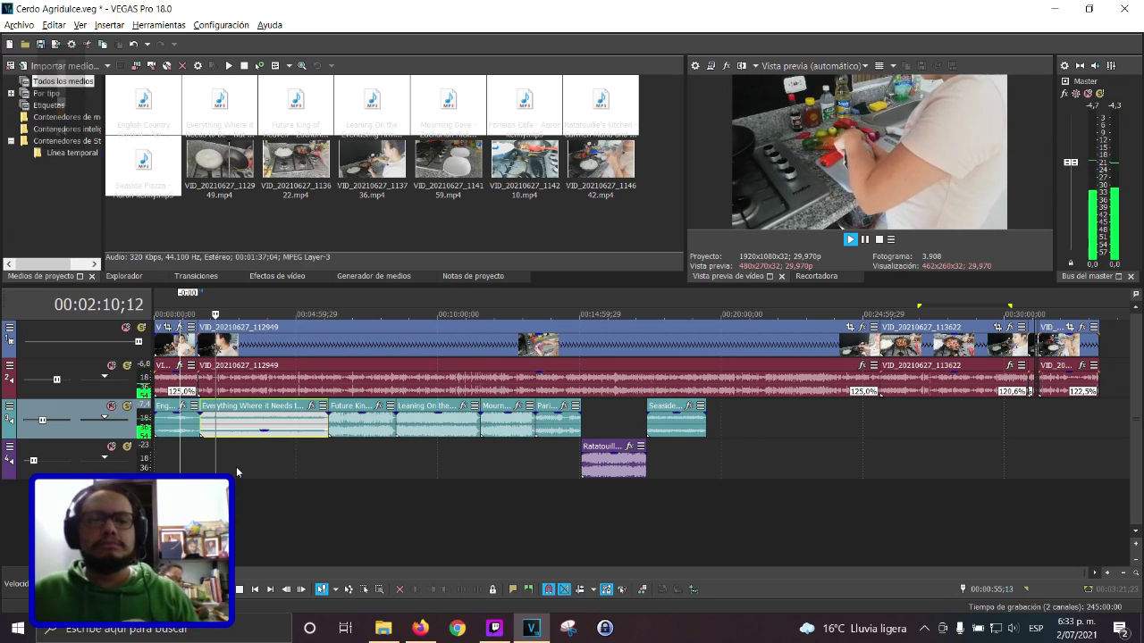
# Play from 00:00:31;15, lower the English Country music clip's gain and reduce the volume of track 3 slightly
pyautogui.moveTo(265, 430)
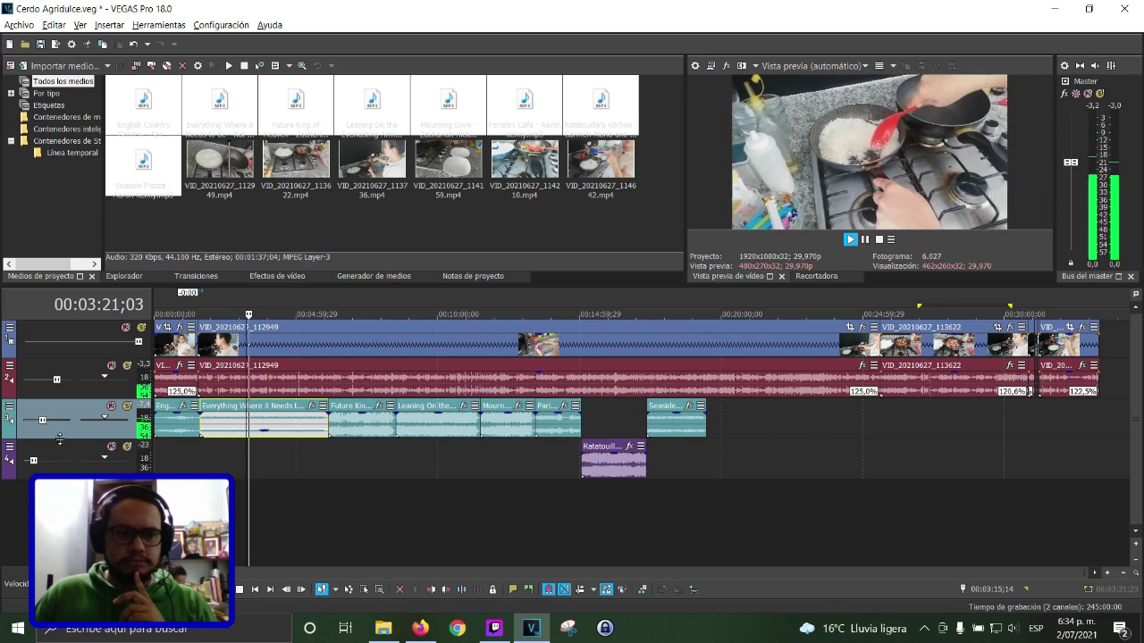
pyautogui.click(170, 384)
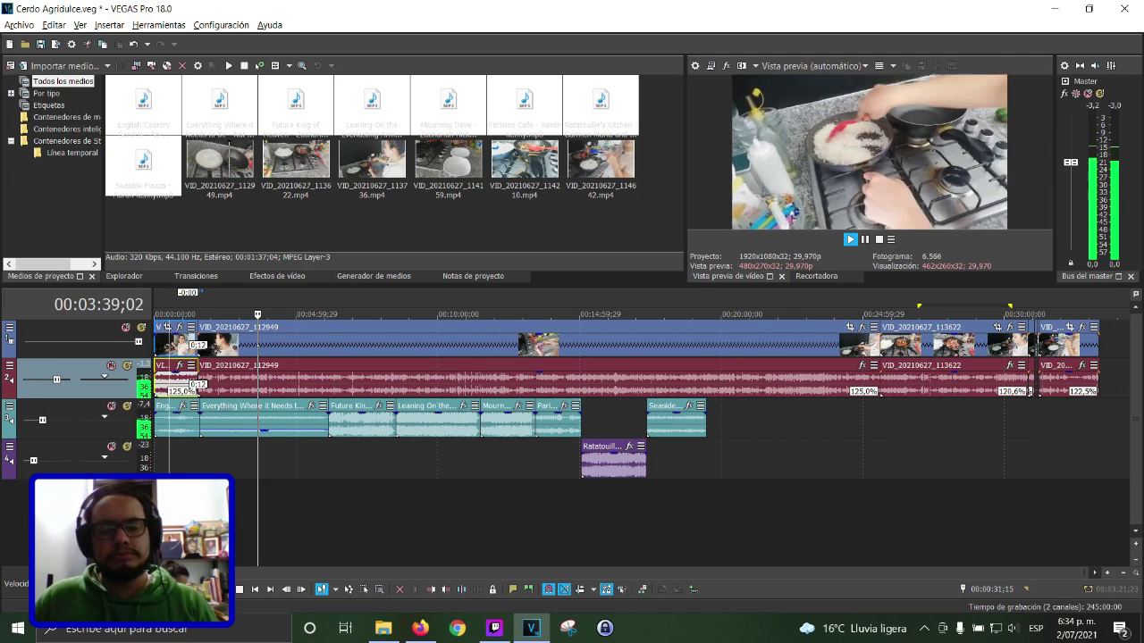
pyautogui.press('space')
pyautogui.press('space')
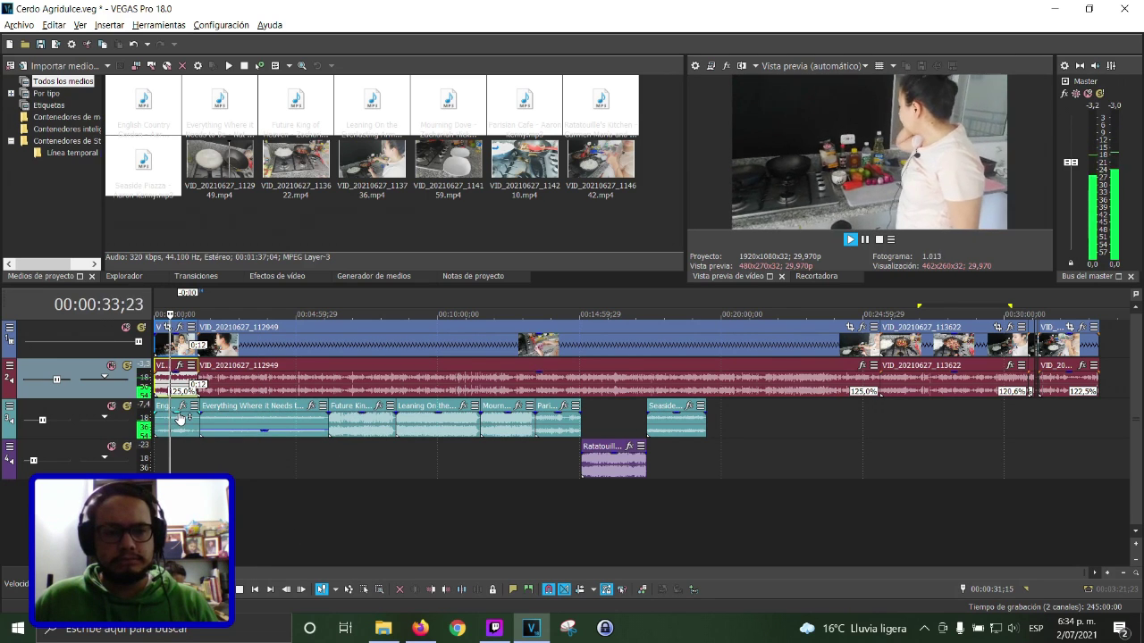
pyautogui.moveTo(179, 417); pyautogui.dragTo(179, 429)
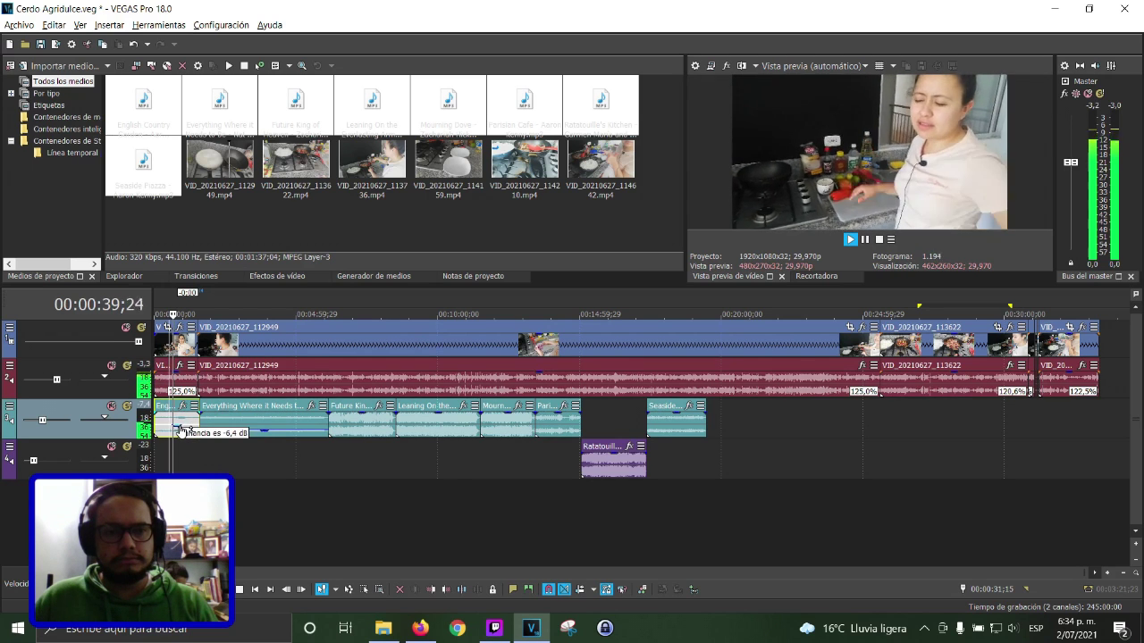
pyautogui.moveTo(179, 429); pyautogui.dragTo(182, 433)
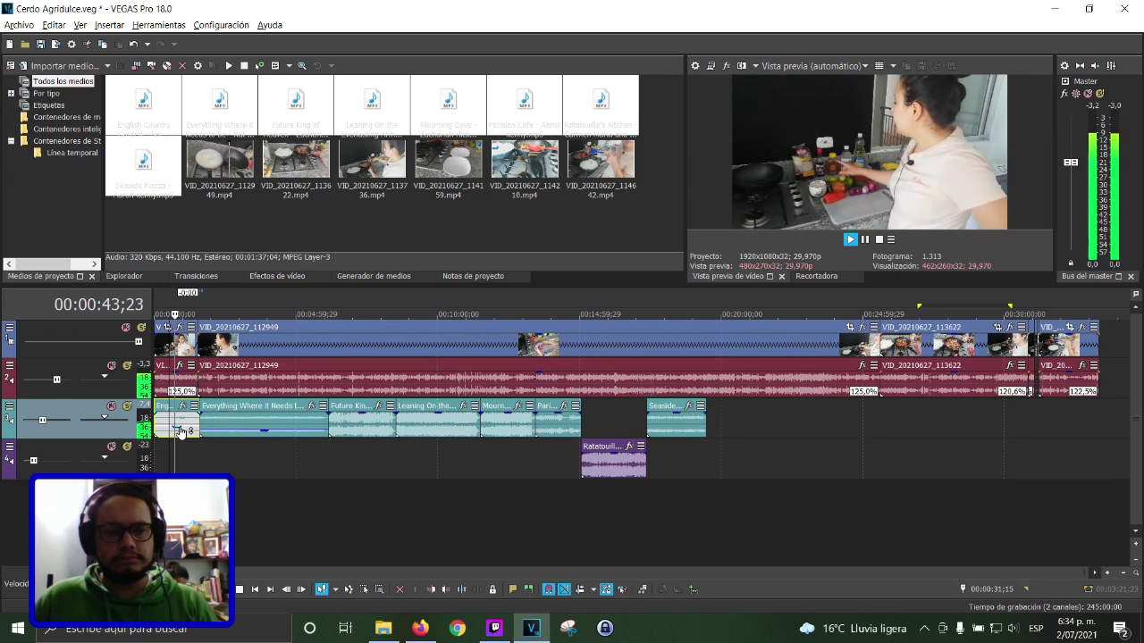
pyautogui.moveTo(43, 424); pyautogui.dragTo(42, 423)
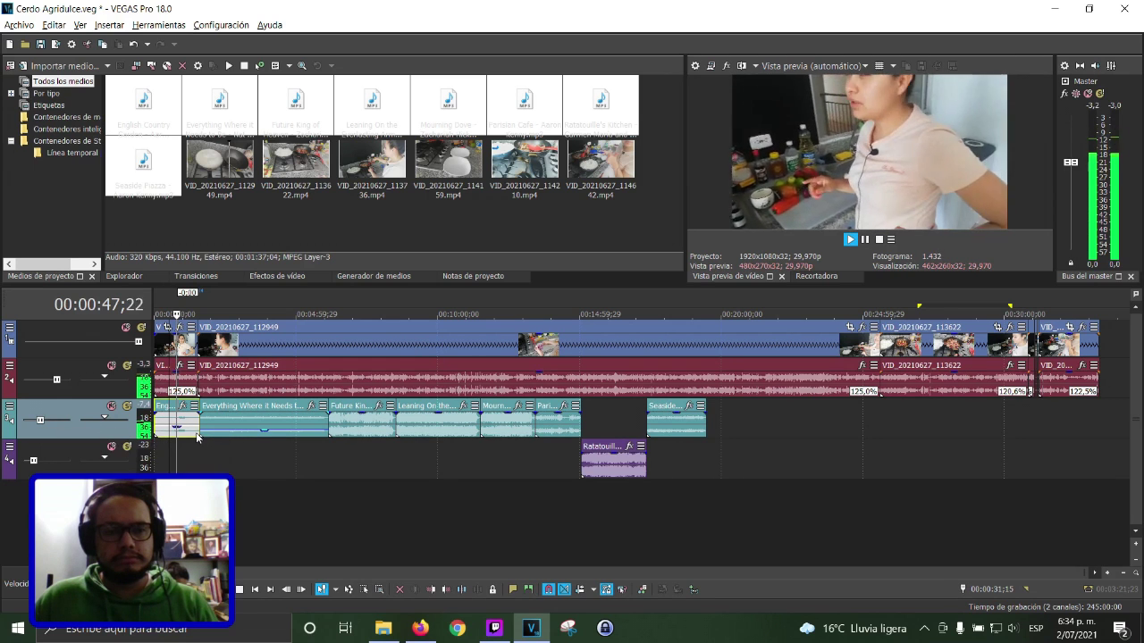
pyautogui.moveTo(182, 432); pyautogui.dragTo(179, 434)
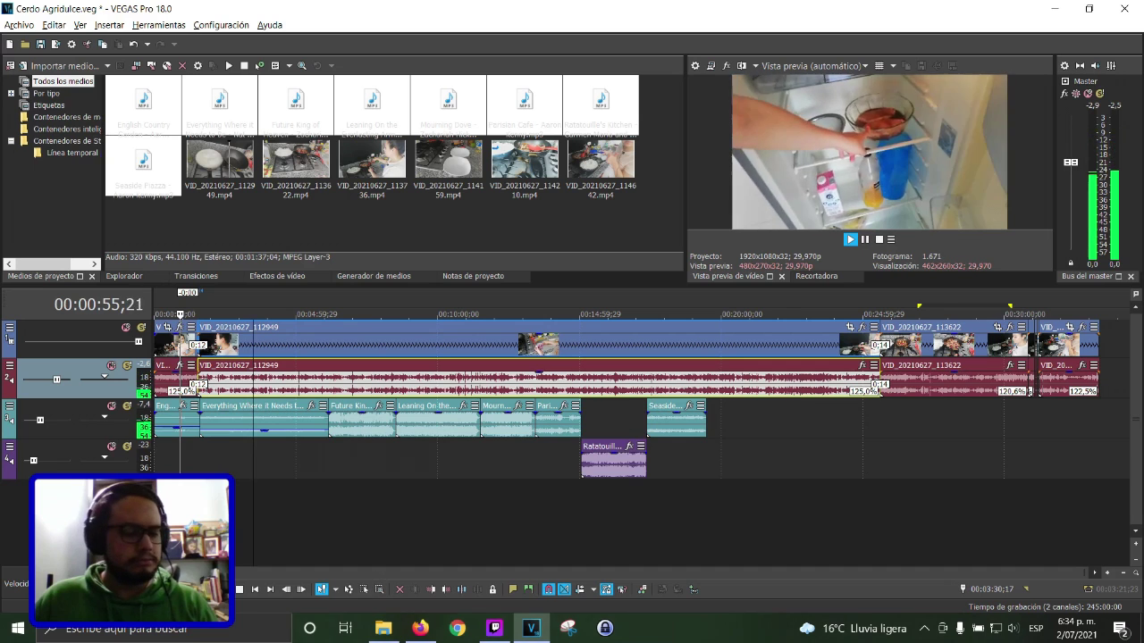
# Play the mix from 00:03:30;17 and from 00:06:51;02, and lower the Future King music clip's gain to -15.5 dB
pyautogui.click(254, 394)
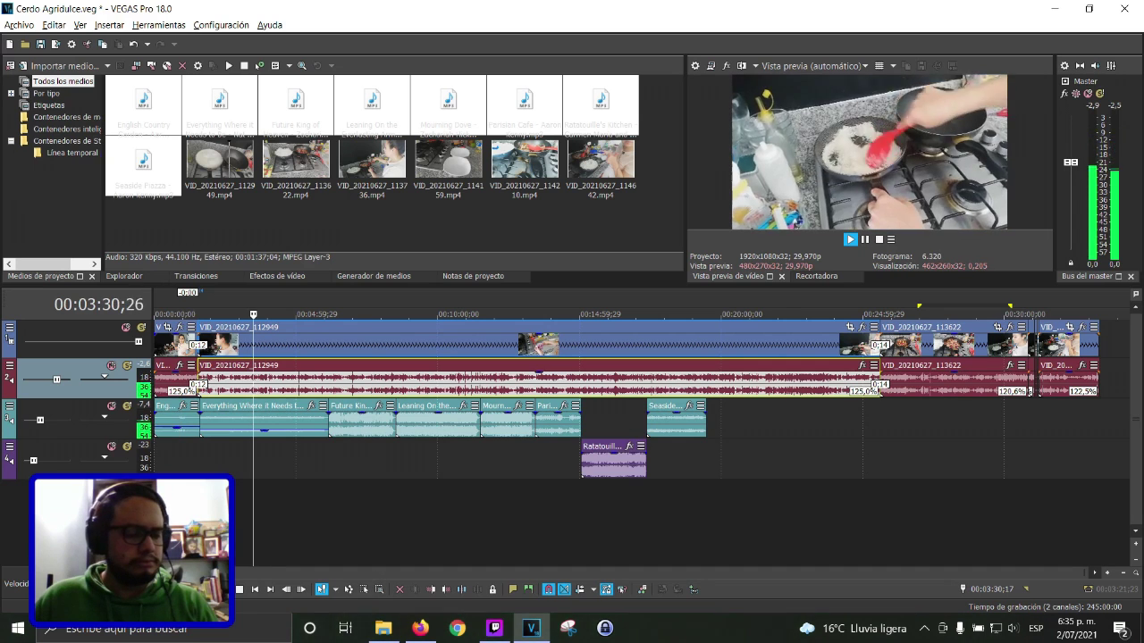
pyautogui.click(349, 390)
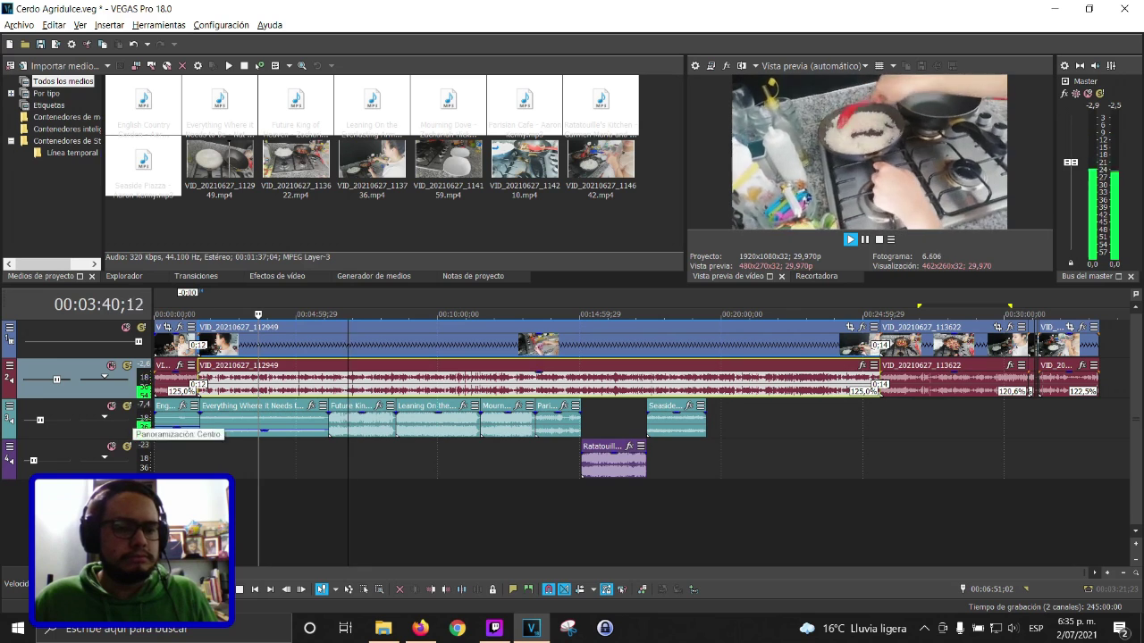
pyautogui.click(363, 419)
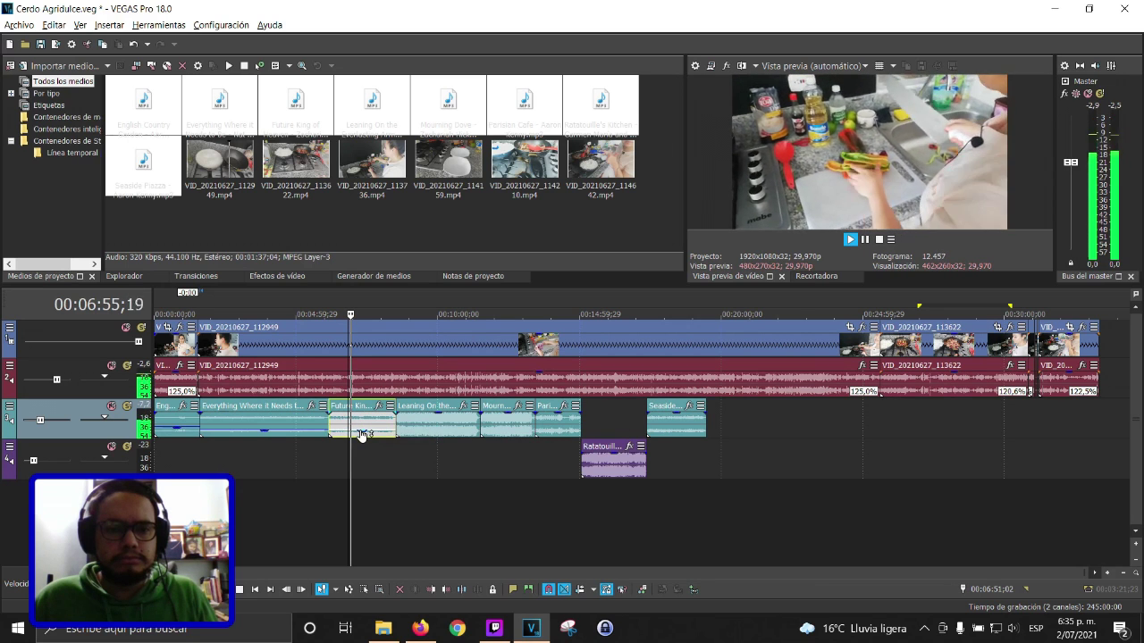
pyautogui.moveTo(361, 437)
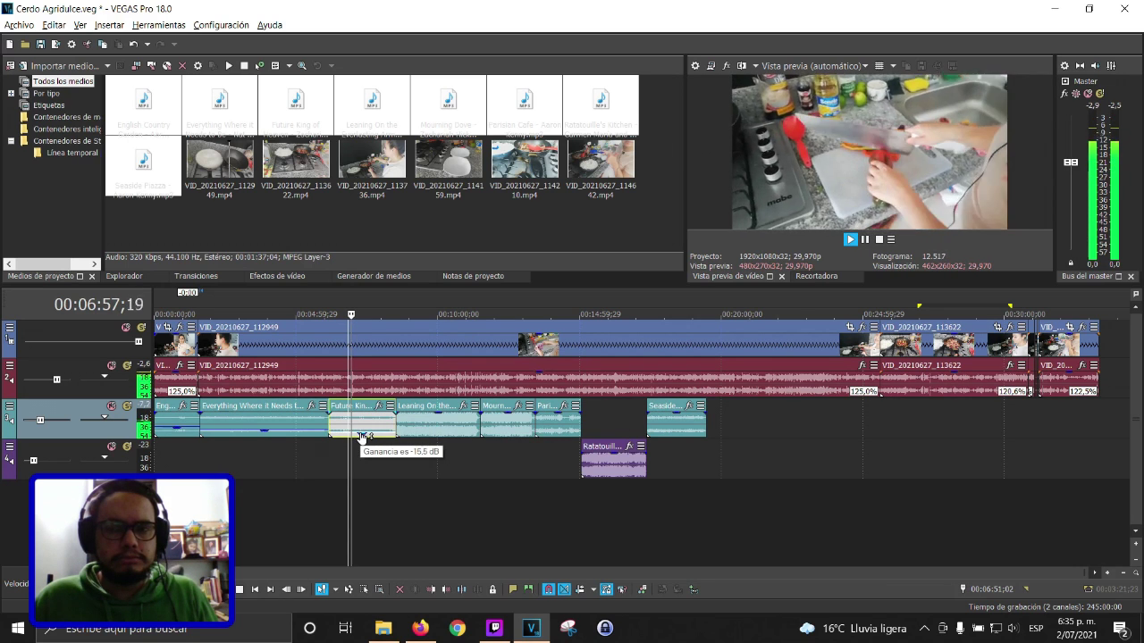
# Lower the Future King clip's gain to -18.4 dB, and playing from 00:09:26;07, lower the Leaning On the clip's gain to -22.9 dB
pyautogui.moveTo(361, 437); pyautogui.dragTo(363, 435)
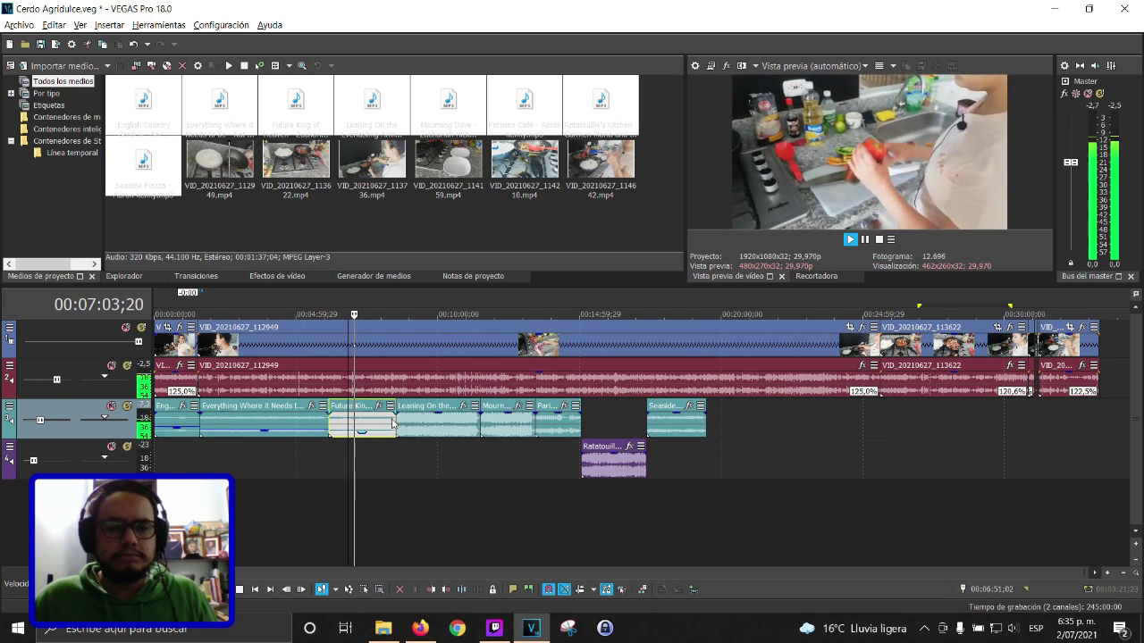
pyautogui.moveTo(363, 436); pyautogui.dragTo(364, 439)
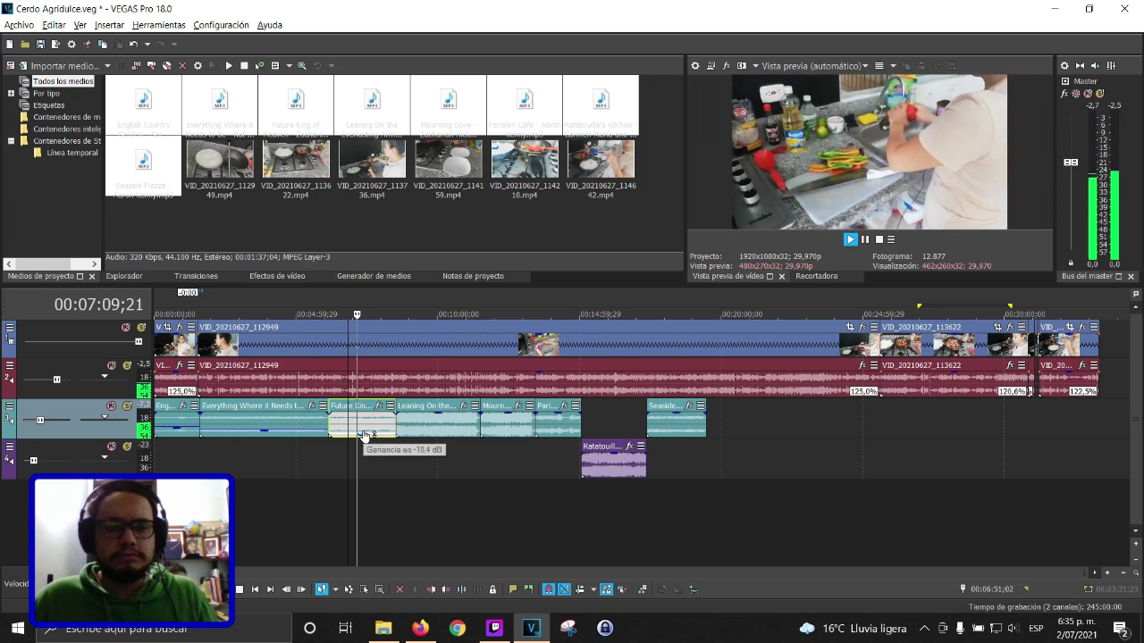
pyautogui.click(416, 380)
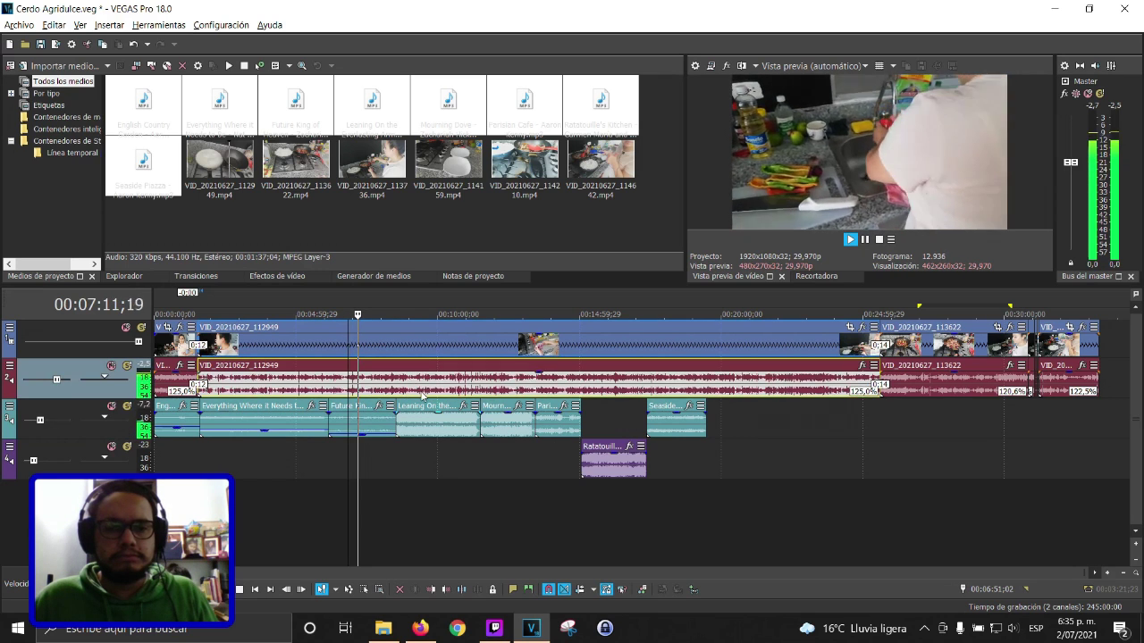
pyautogui.click(416, 421)
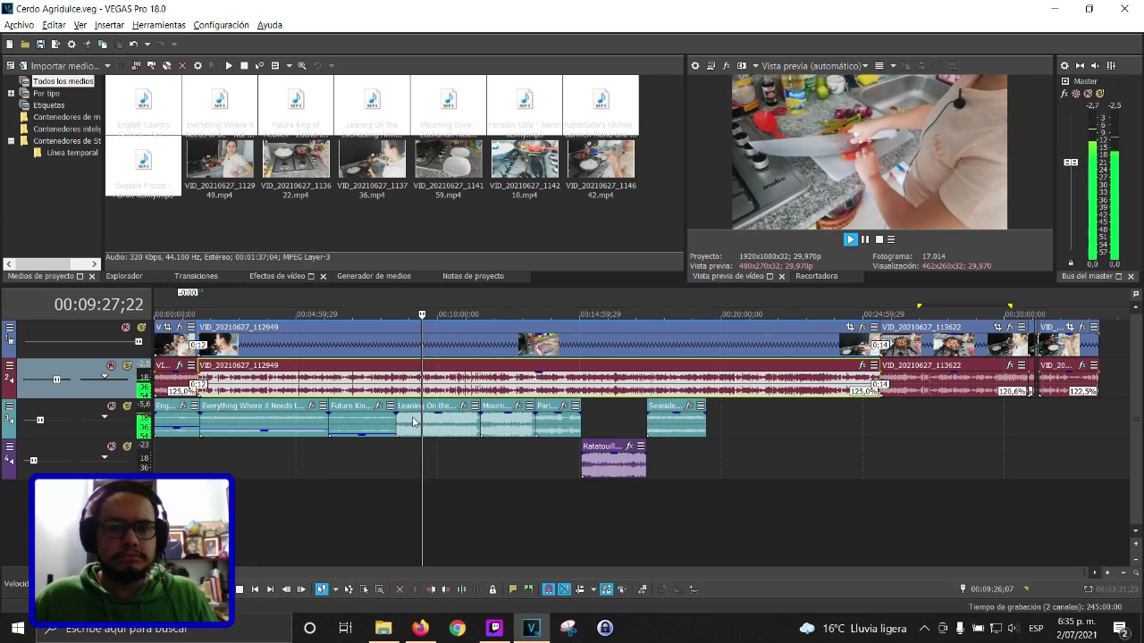
pyautogui.click(438, 426)
pyautogui.moveTo(439, 426); pyautogui.dragTo(439, 439)
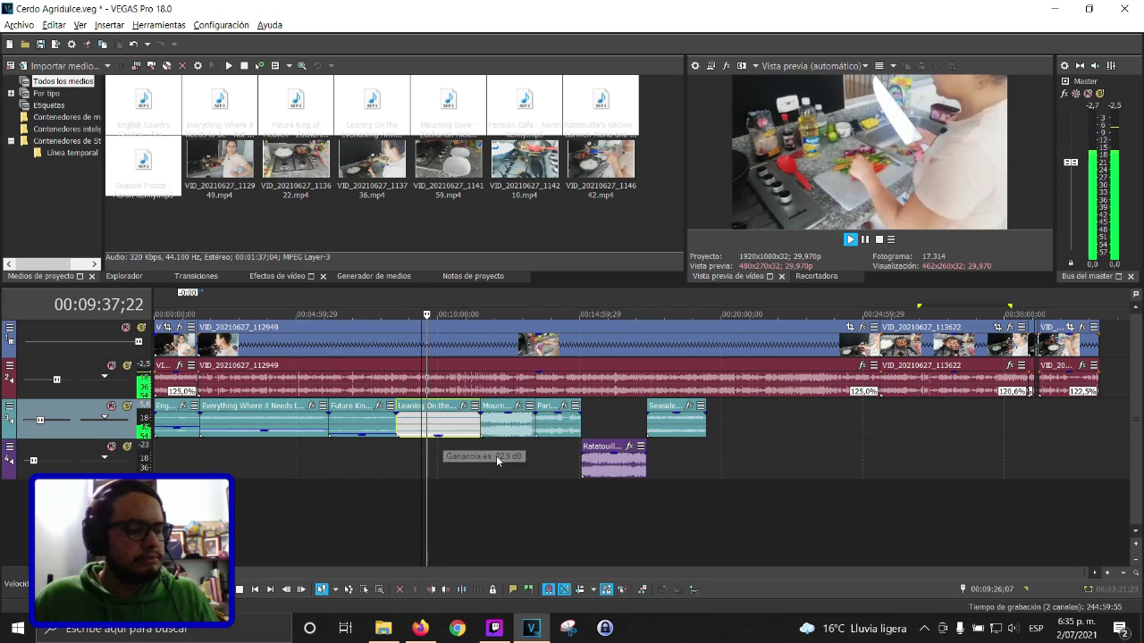
# Lower the Mourning Dove clip's gain to -16.9 dB playing from 00:11:56;06, and the Parisian Cafe clip's gain to -12.4 dB from 00:13:58;16
pyautogui.click(492, 386)
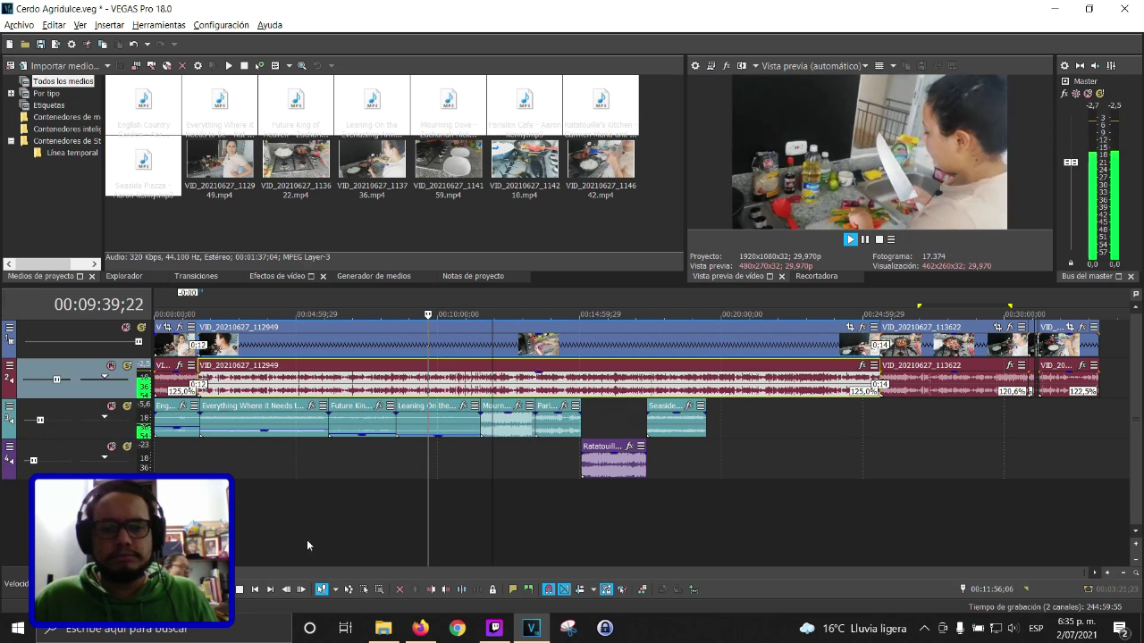
pyautogui.moveTo(511, 414); pyautogui.dragTo(508, 439)
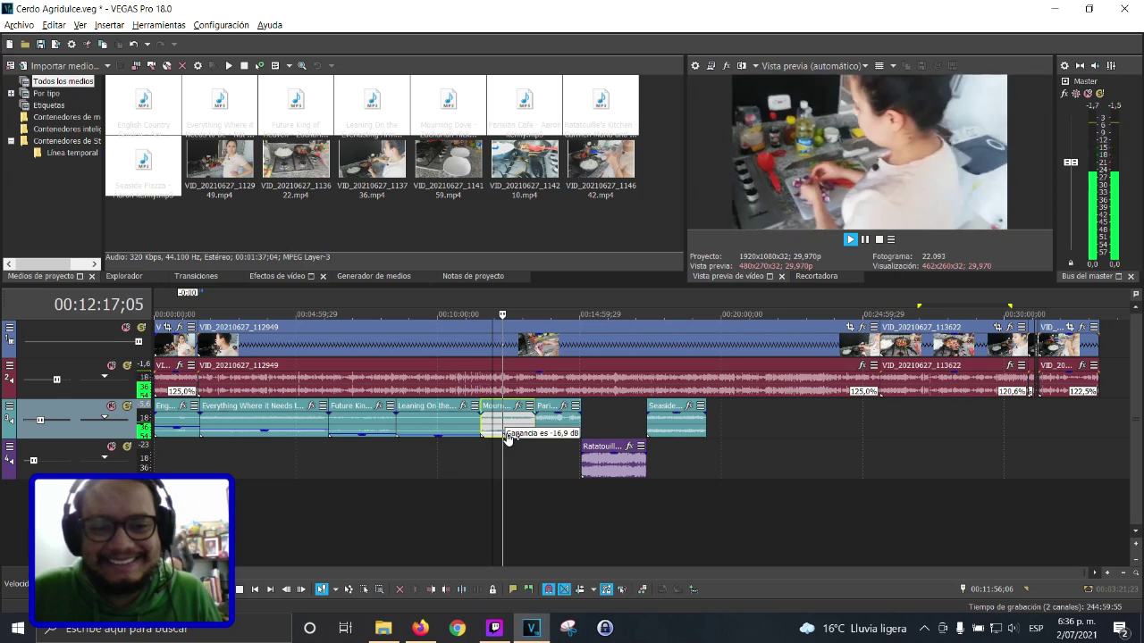
pyautogui.click(549, 422)
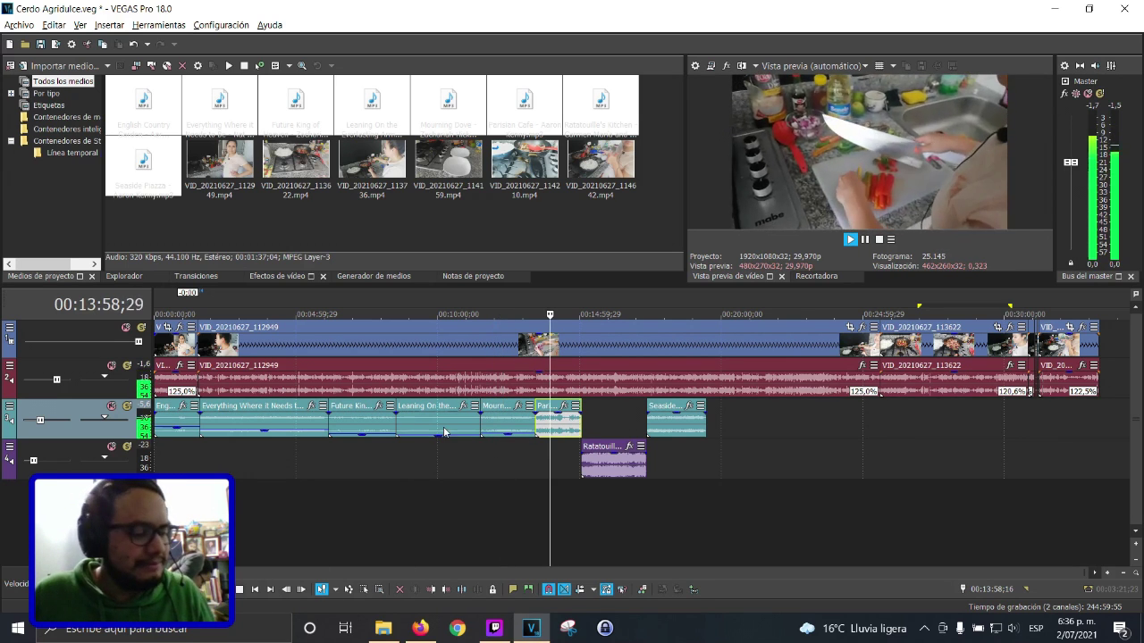
pyautogui.moveTo(559, 417); pyautogui.dragTo(557, 437)
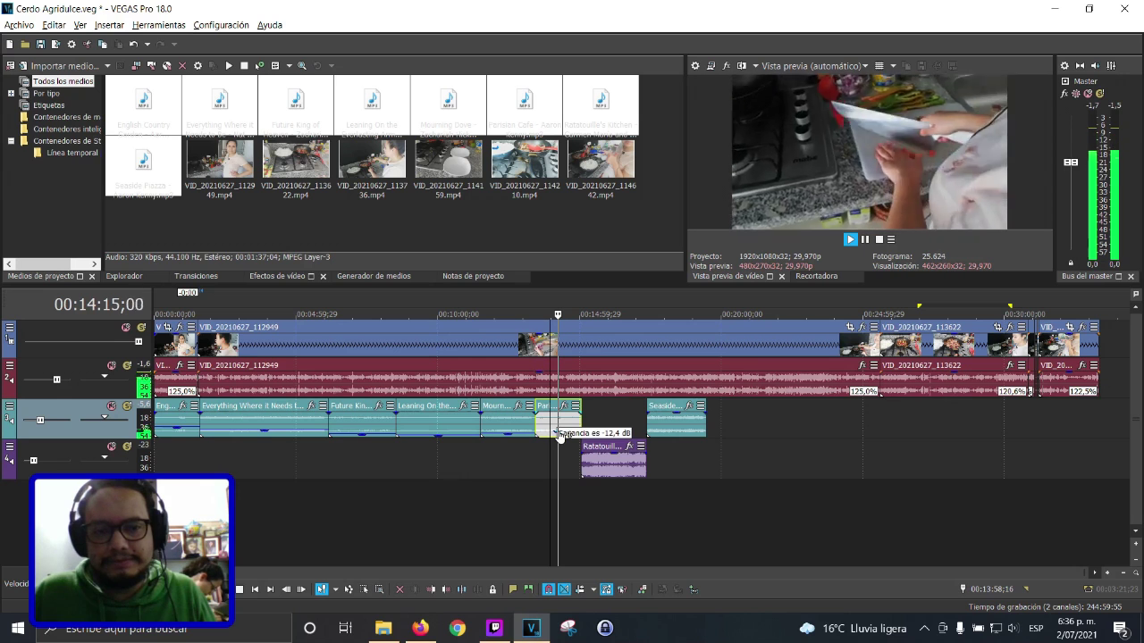
# Move the Ratatouille's Kitchen clip to track 3, between the Parisian Cafe and Seaside Piazza clips, and lower its gain while playing from 00:15:03;29
pyautogui.click(604, 442)
pyautogui.moveTo(604, 441); pyautogui.dragTo(602, 431)
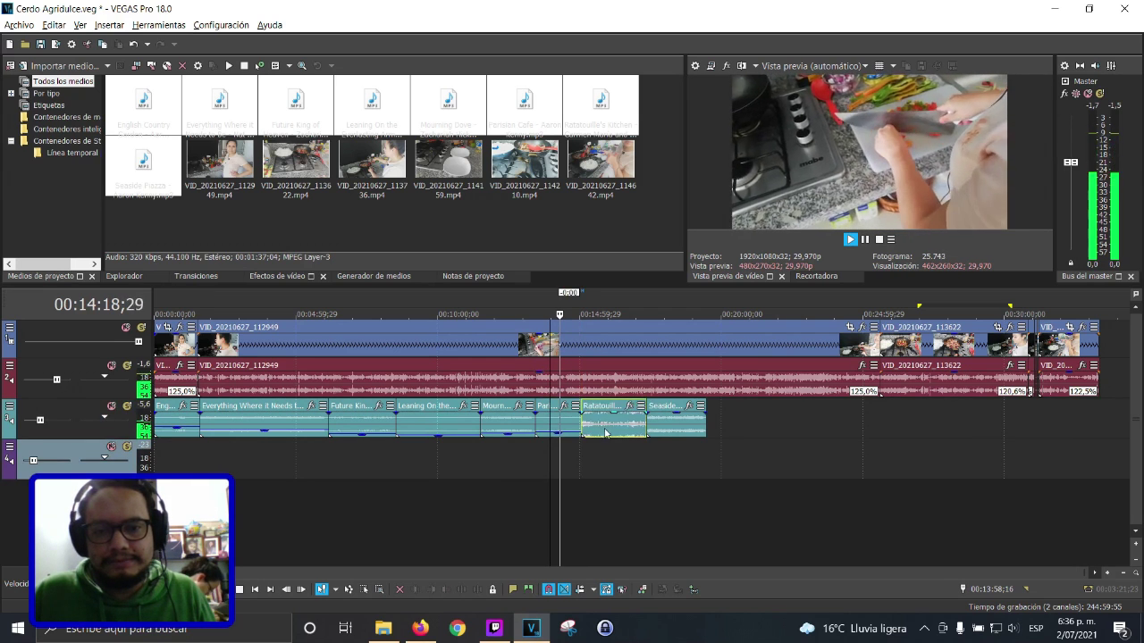
pyautogui.click(673, 433)
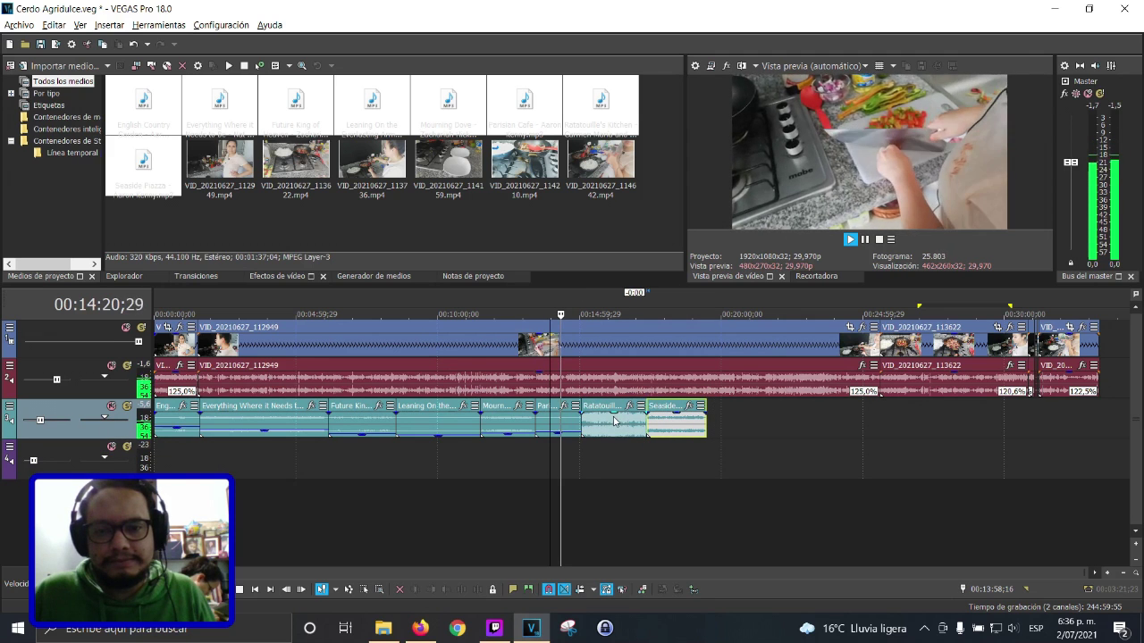
pyautogui.click(583, 386)
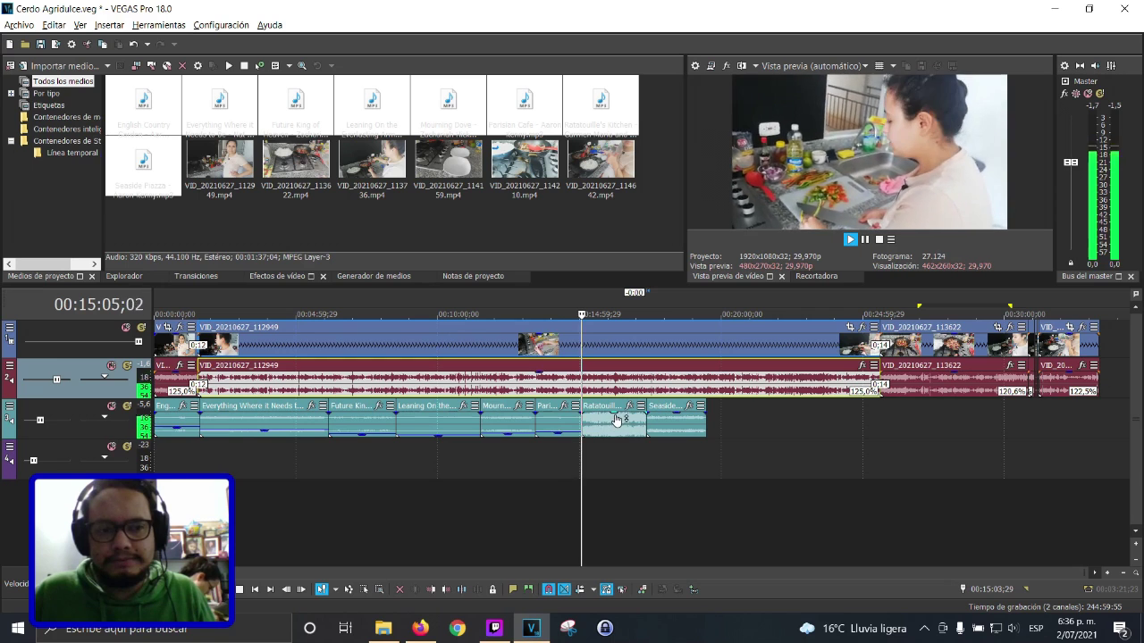
pyautogui.moveTo(617, 417); pyautogui.dragTo(613, 437)
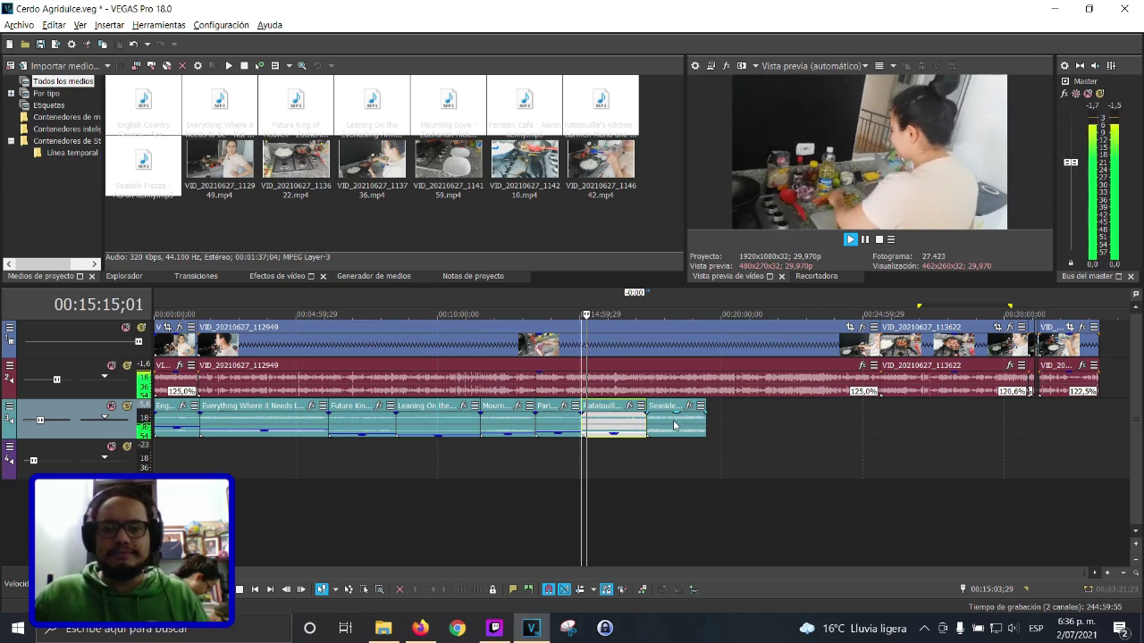
# Play the mix from 00:17:22;26 and lower the gain of the Seaside Piazza music clip on track 3
pyautogui.click(652, 380)
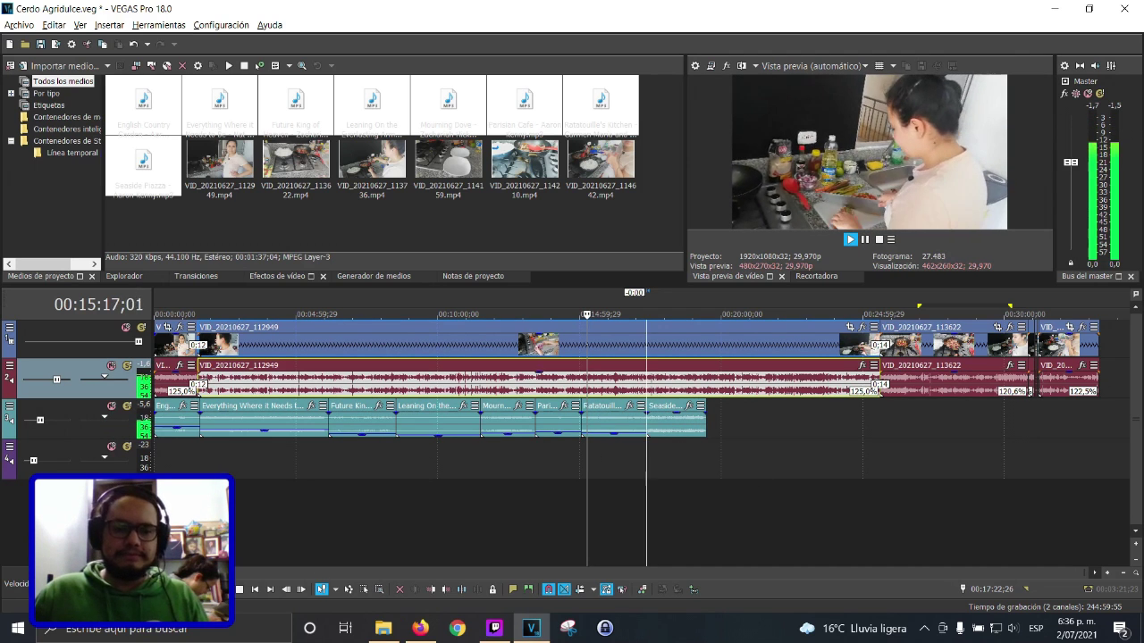
pyautogui.click(238, 589)
pyautogui.press('space')
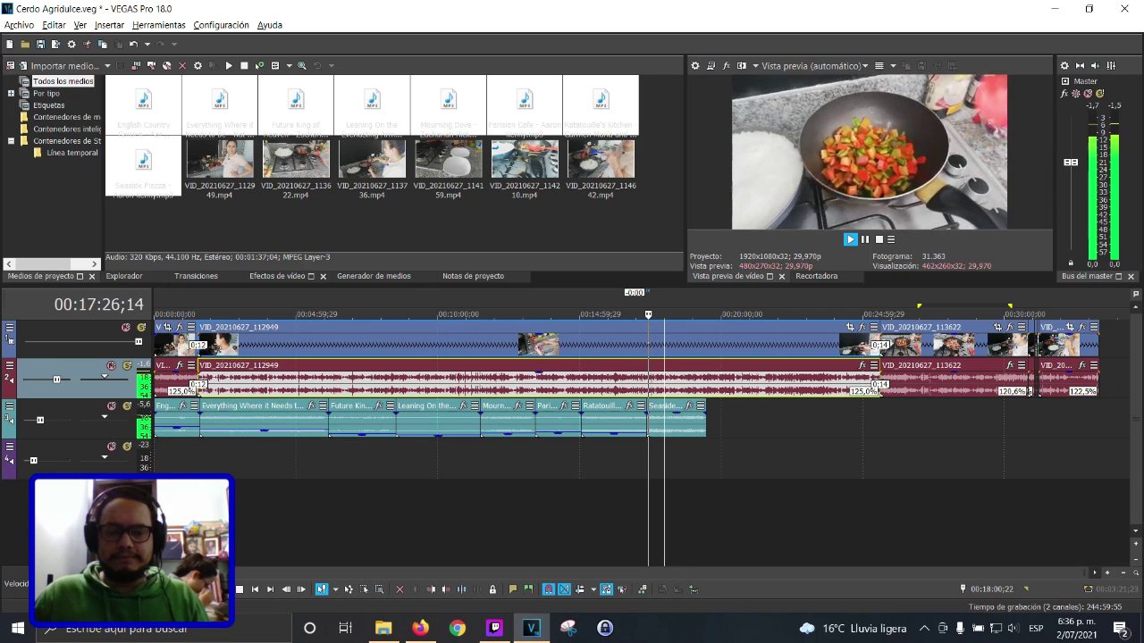
pyautogui.click(677, 422)
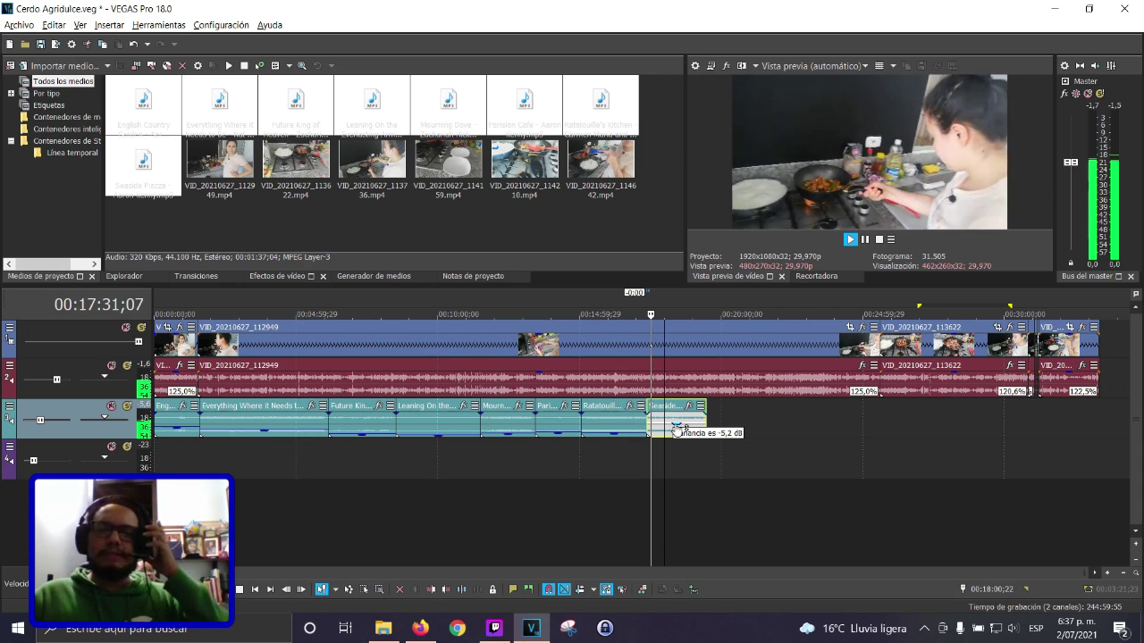
pyautogui.moveTo(658, 412); pyautogui.dragTo(658, 414)
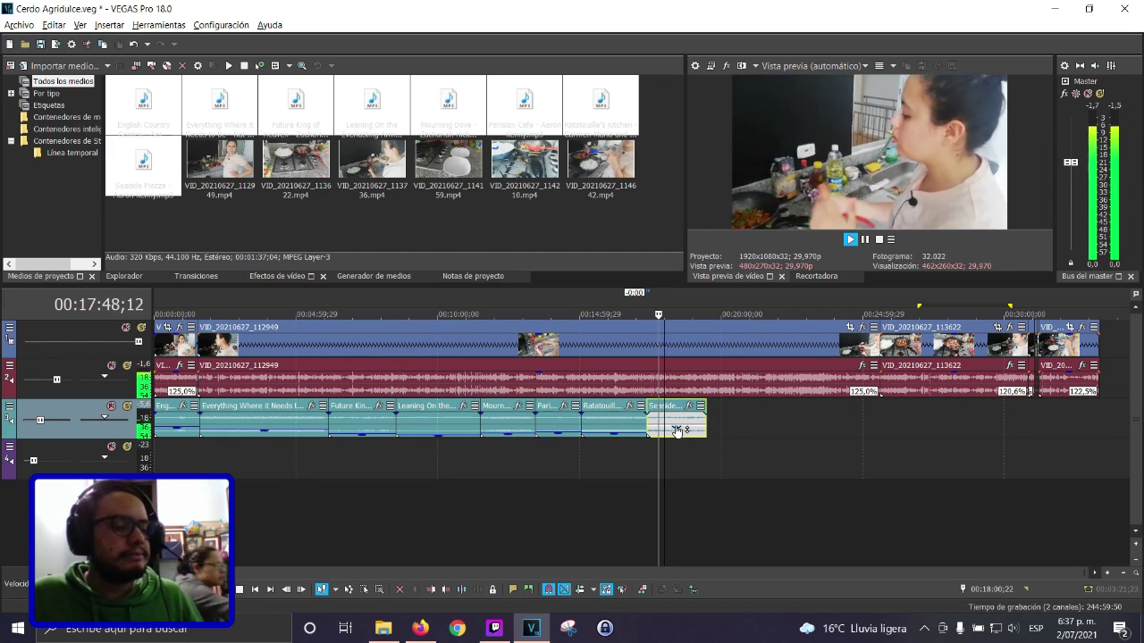
# Check the stream and chat in Twitch Studio, return to VEGAS Pro to stop playback at 00:18:14;21, and switch back to Twitch Studio
pyautogui.click(496, 633)
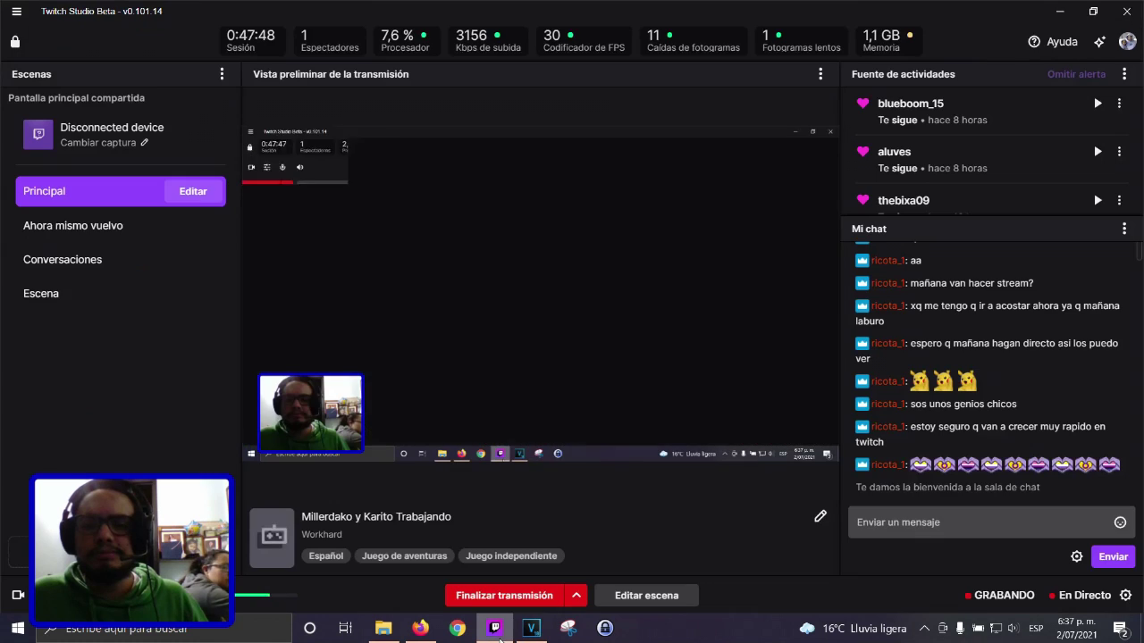
pyautogui.click(499, 634)
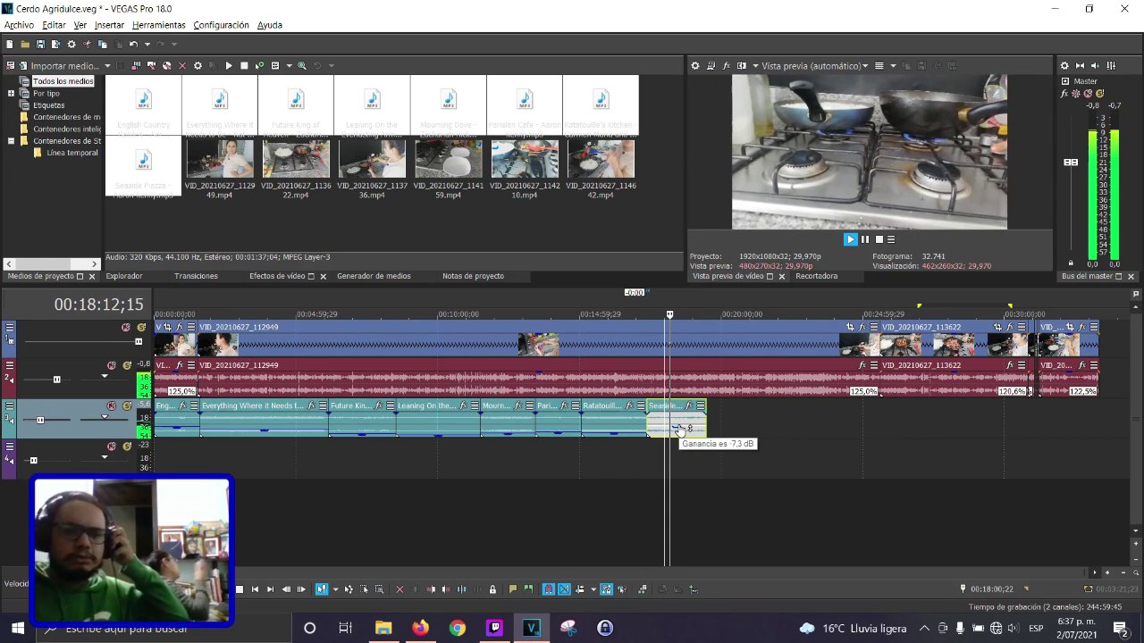
pyautogui.click(224, 590)
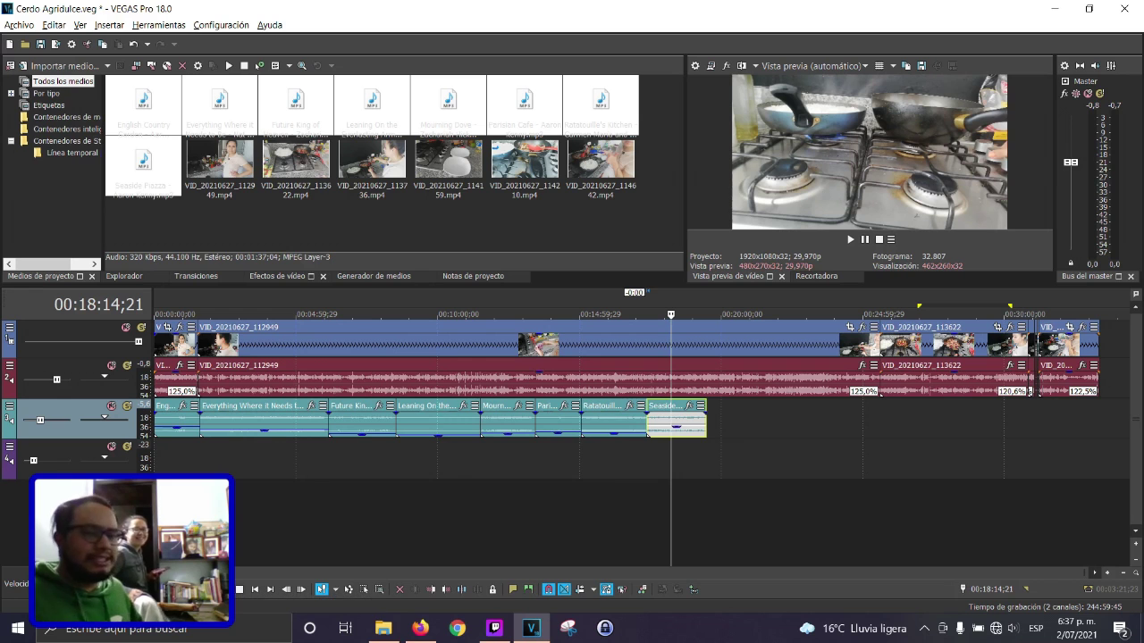
pyautogui.click(494, 628)
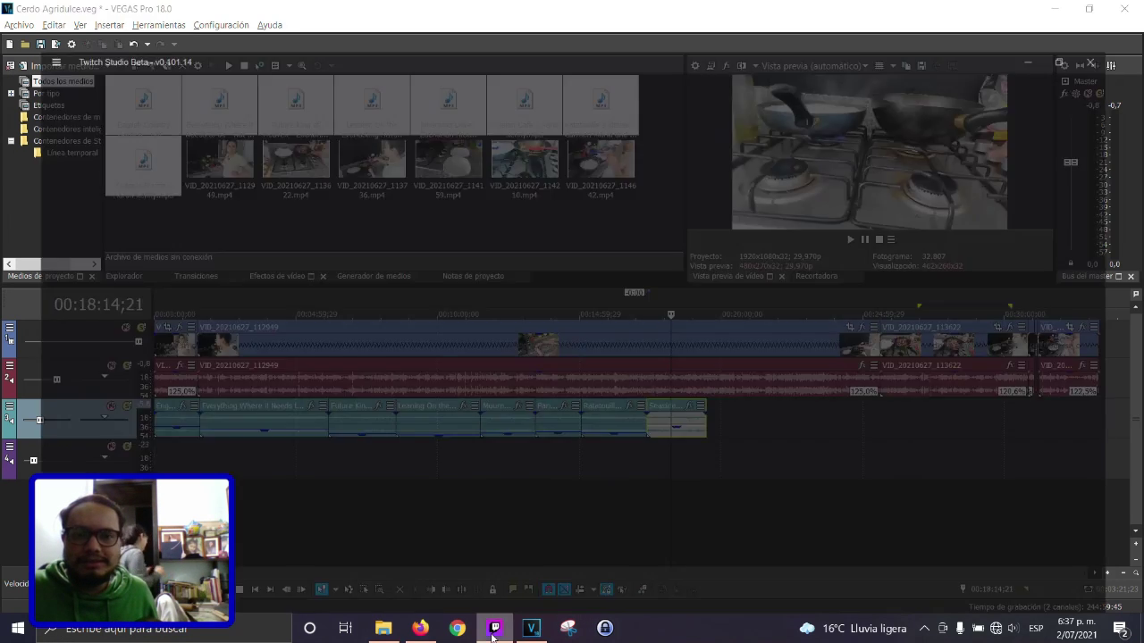